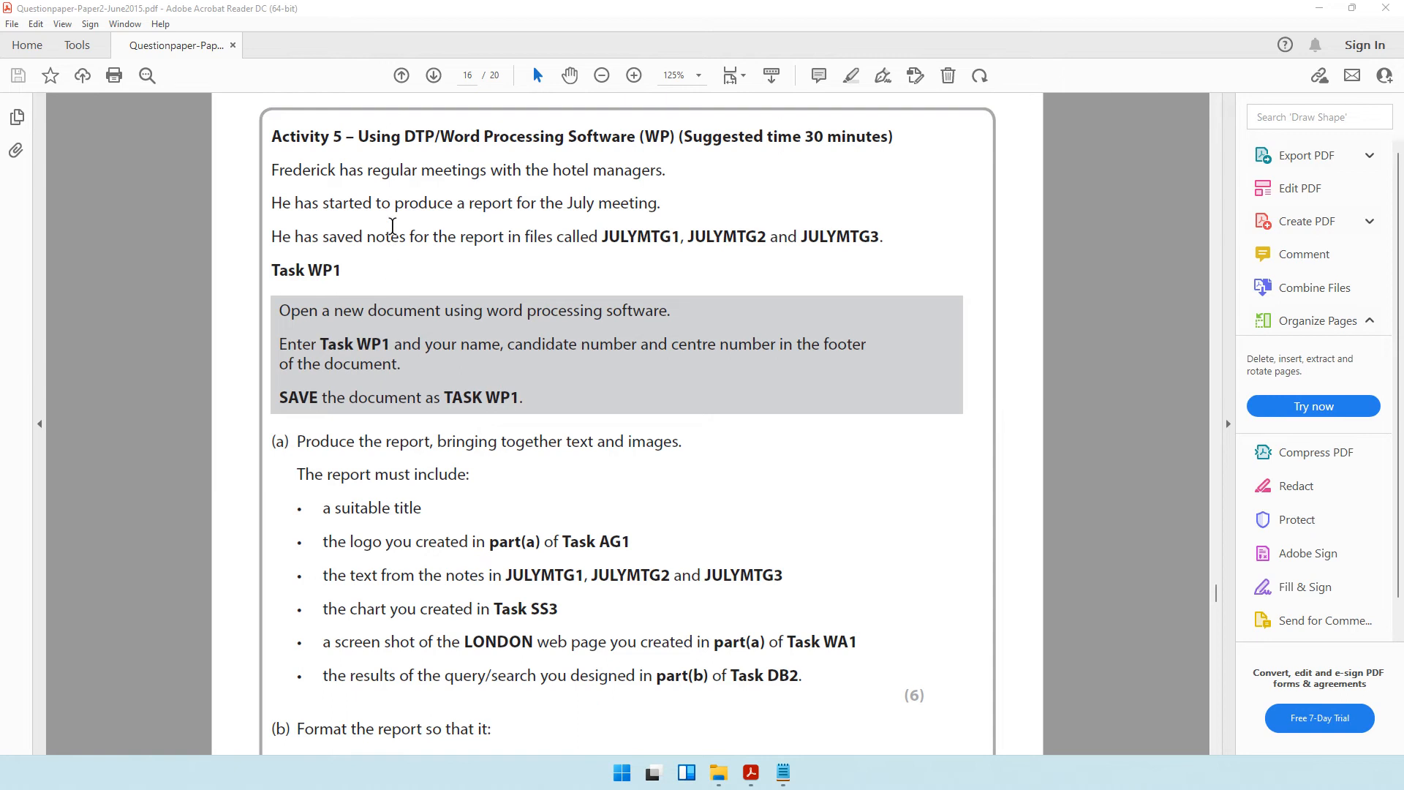
Read the Activity 5 introduction about the July meeting report and its JULYMTG1, JULYMTG2 and JULYMTG3 notes files.
drag(363, 177, 642, 176)
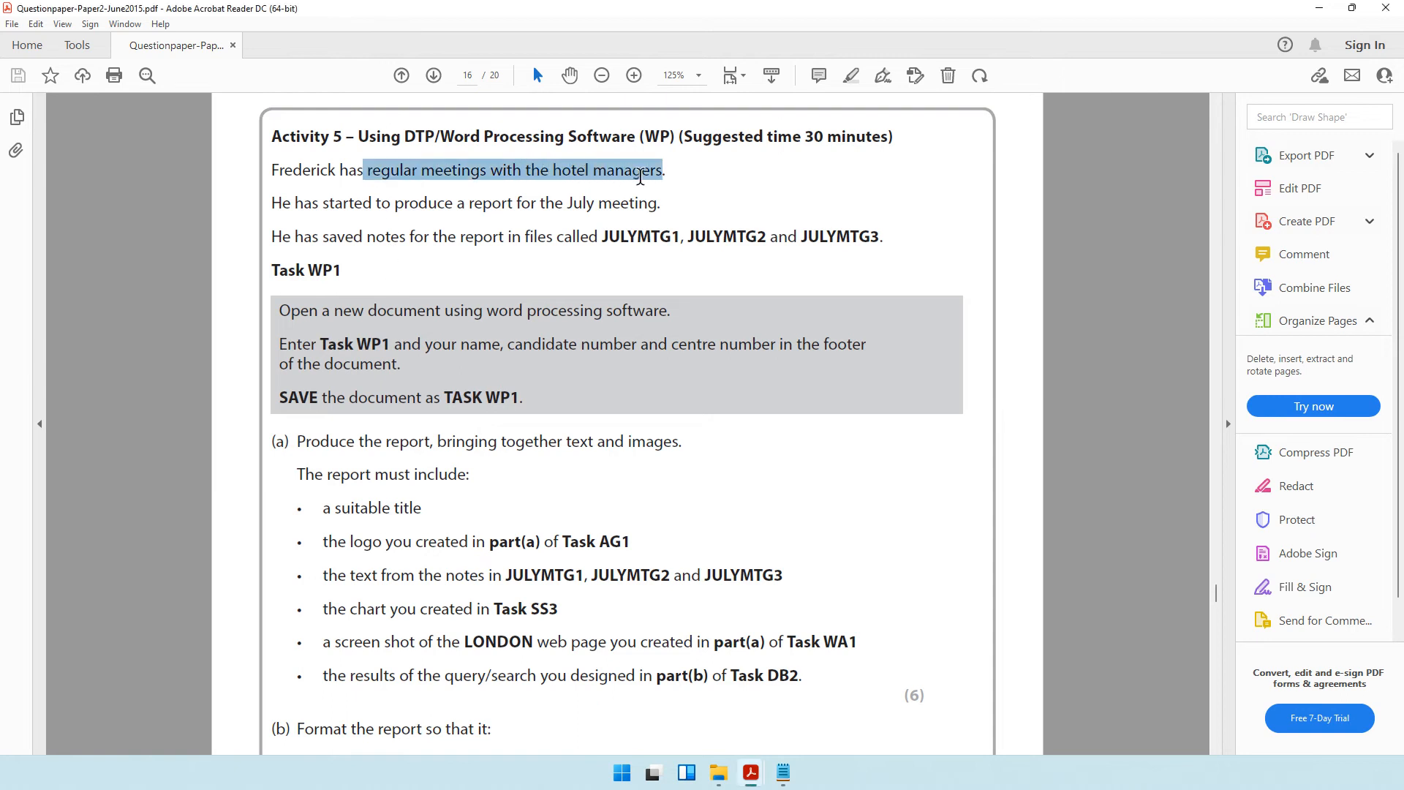
drag(396, 205, 645, 207)
drag(363, 240, 848, 258)
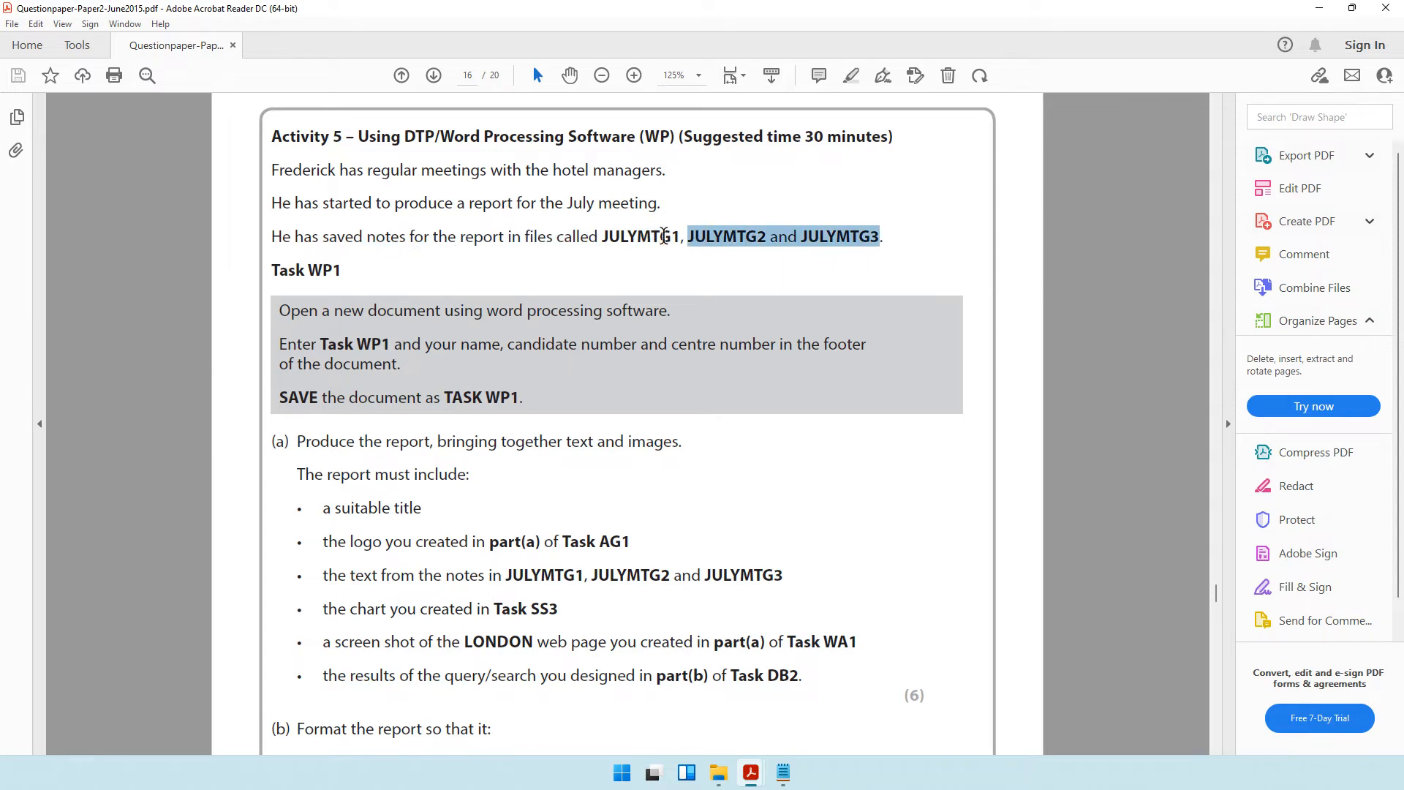
Open the JULYMTG1 document from the 2015 folder and reduce its zoom to 100%.
click(725, 775)
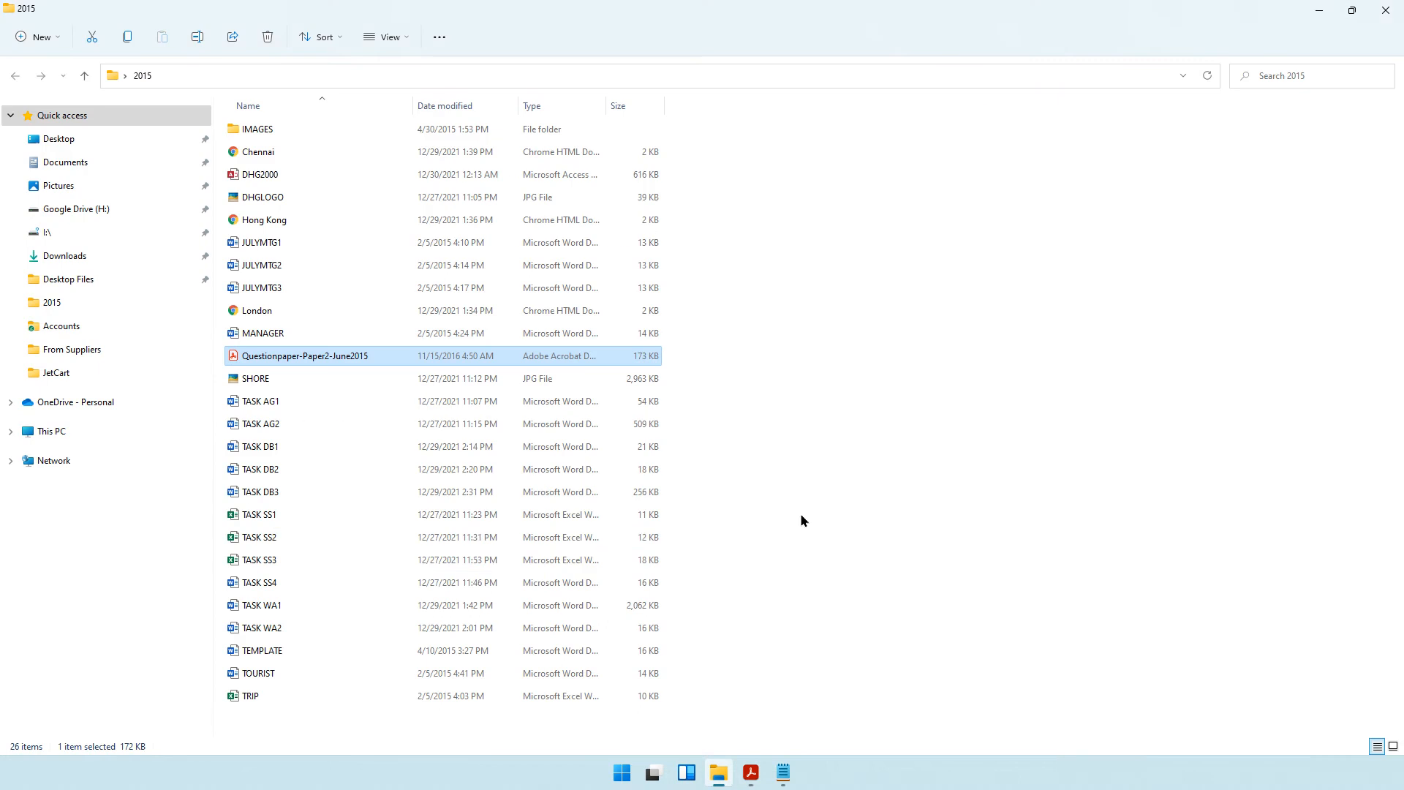
click(278, 246)
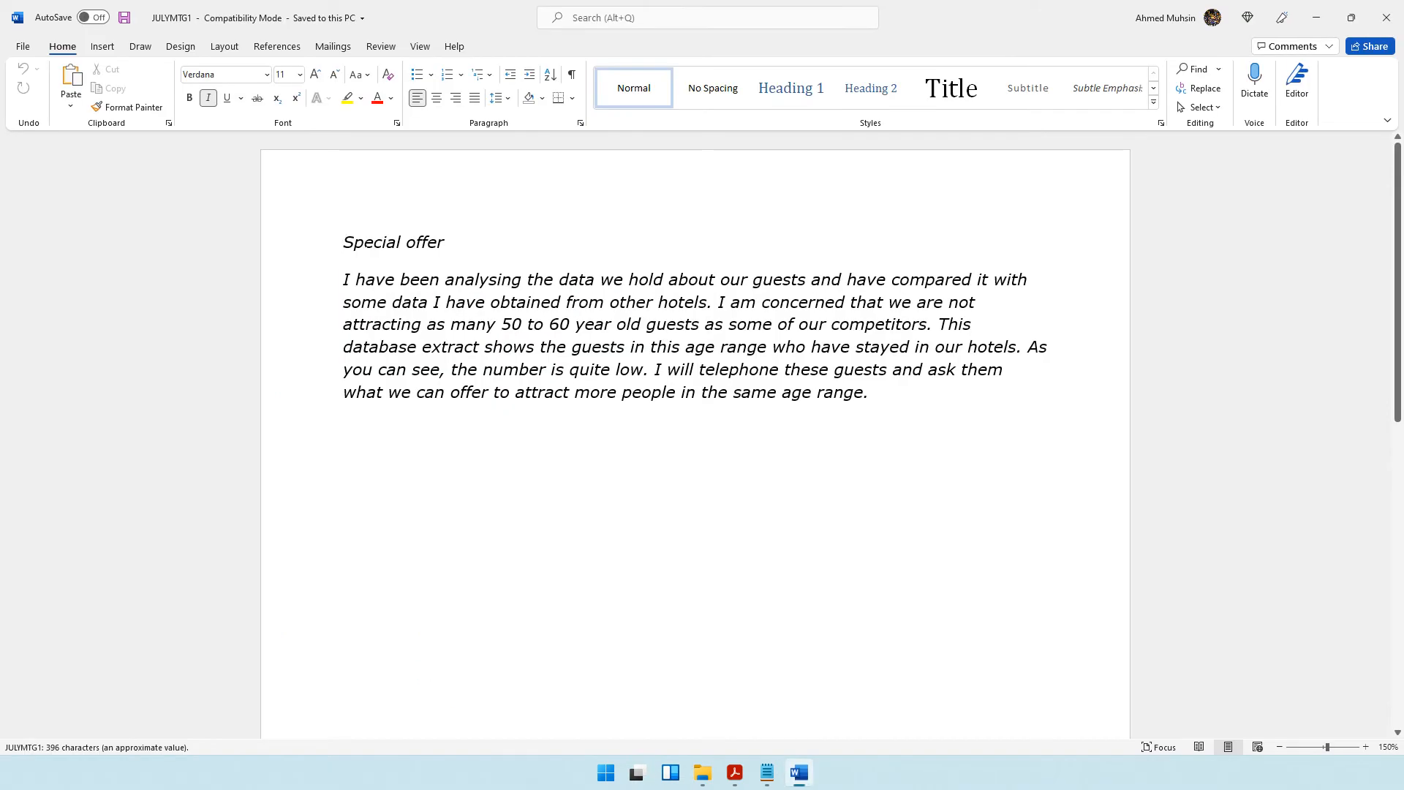
drag(364, 242, 775, 369)
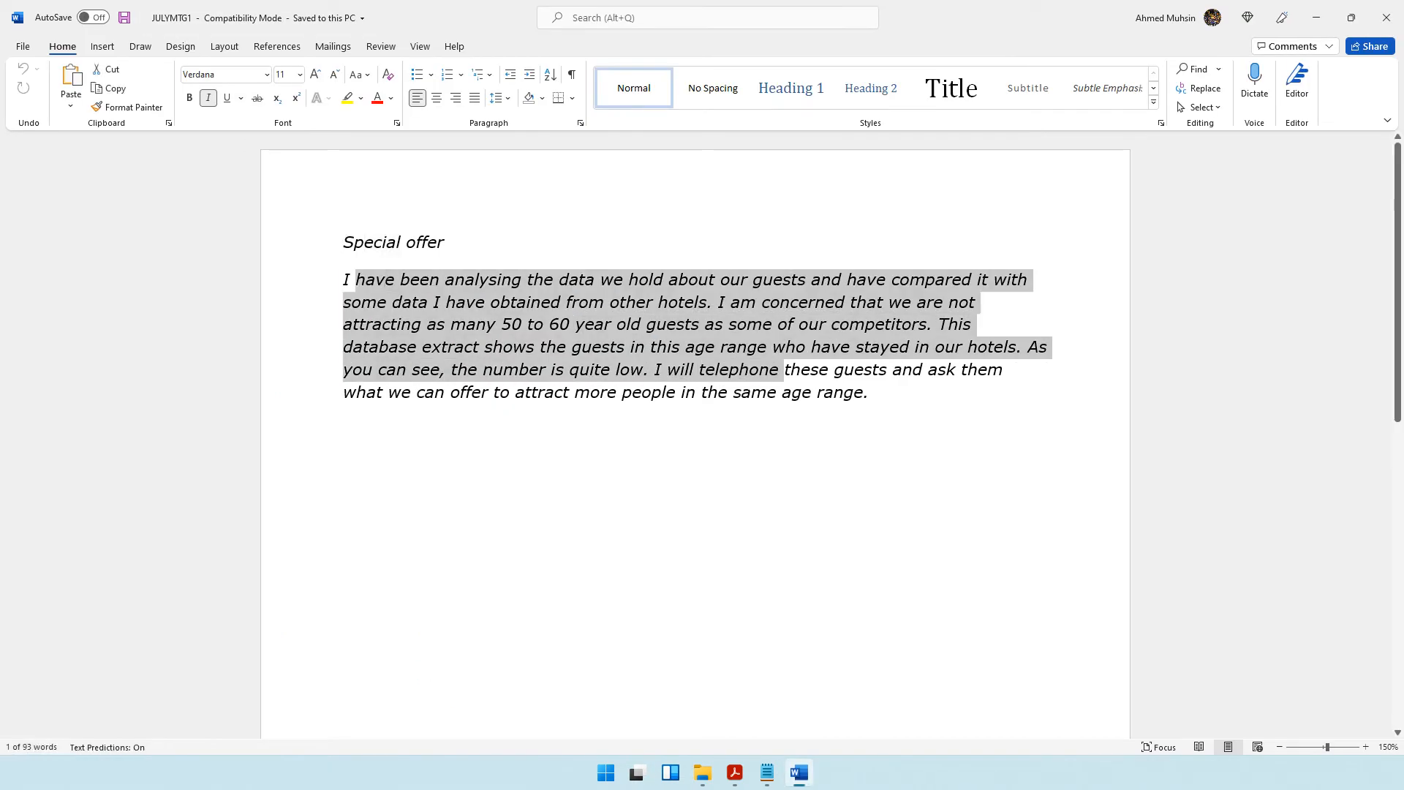
click(1279, 746)
click(1279, 746)
click(1278, 745)
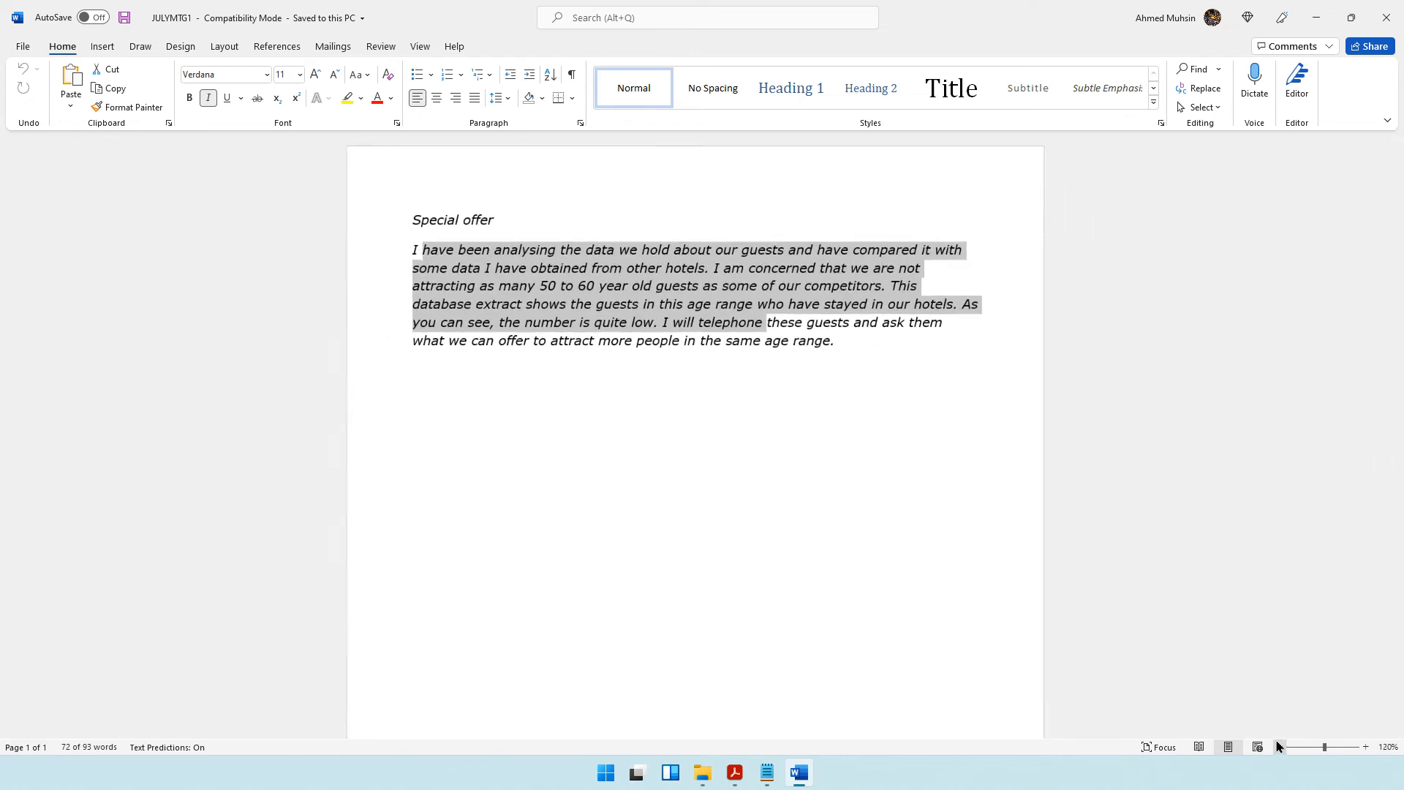
click(1279, 746)
click(1279, 746)
Open the JULYMTG2 document from the 2015 folder and check its heading.
click(1316, 17)
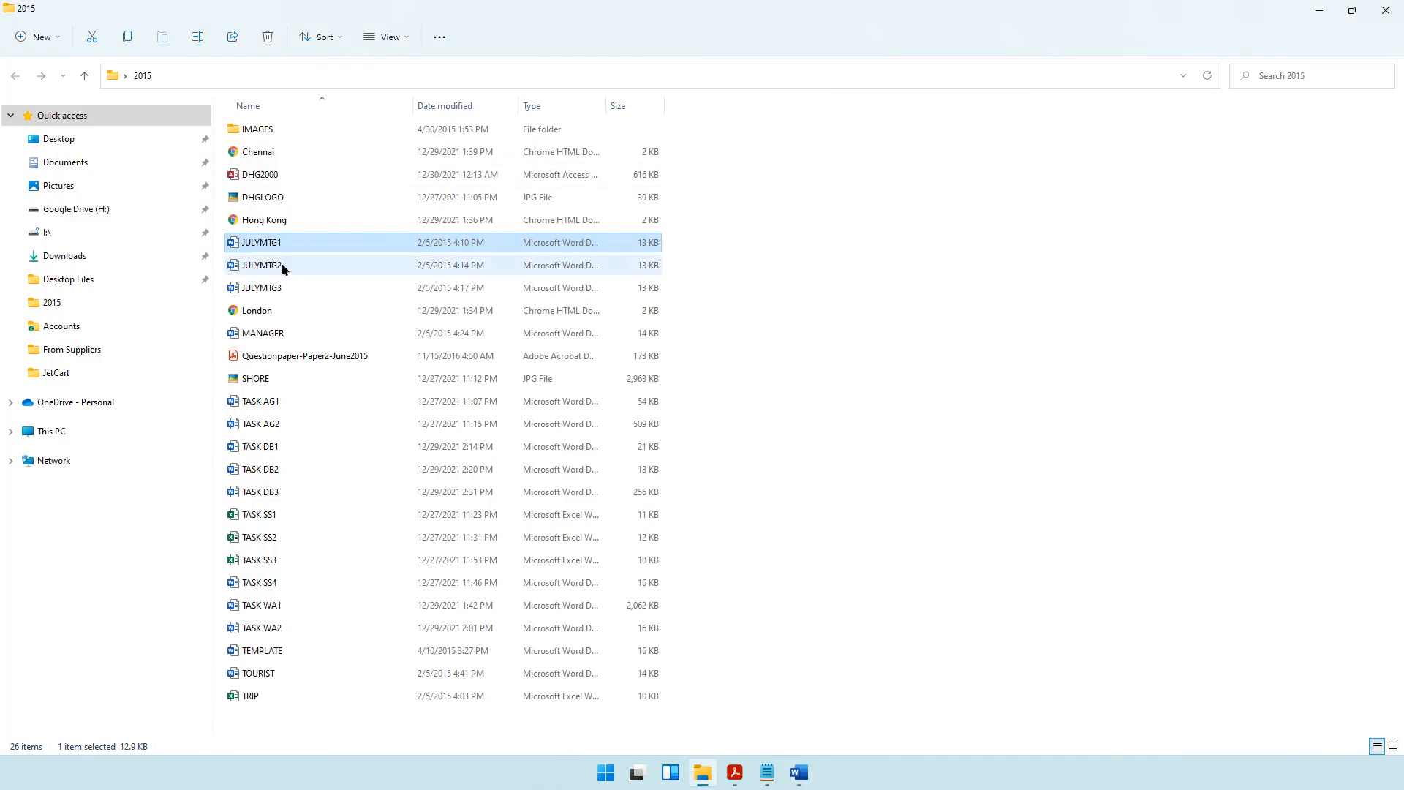
click(283, 268)
double_click(283, 268)
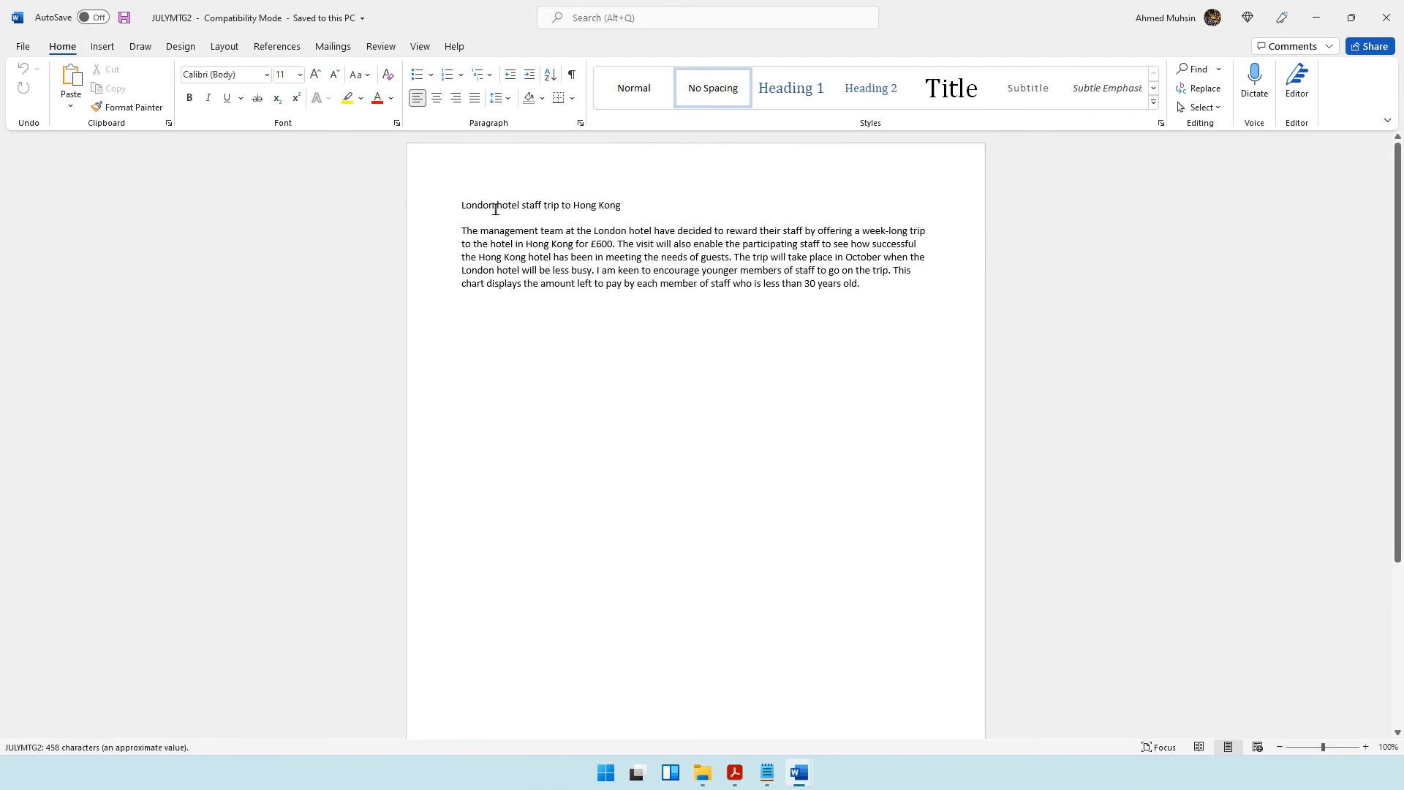
drag(512, 209, 611, 217)
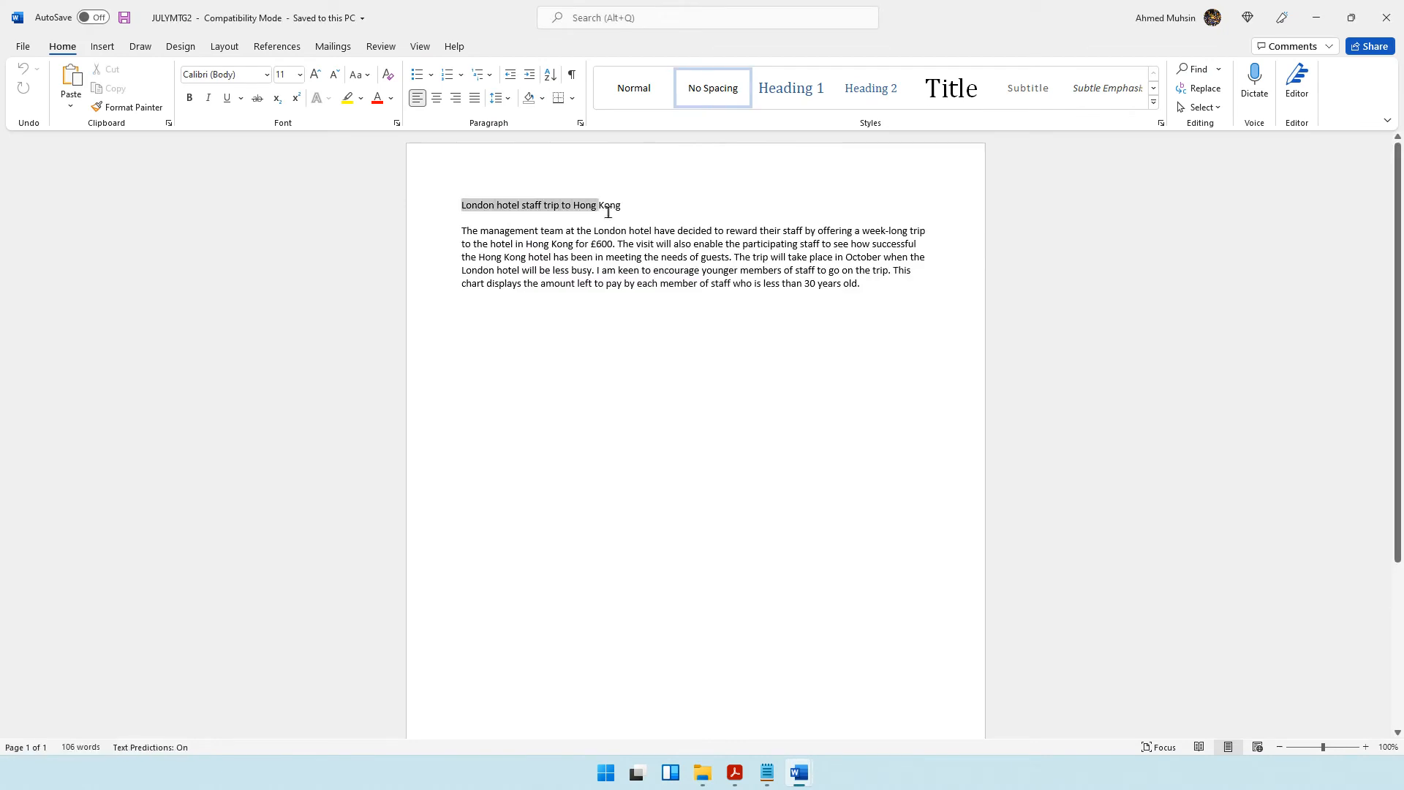
Open the JULYMTG3 document from the 2015 folder and check its heading.
click(1317, 17)
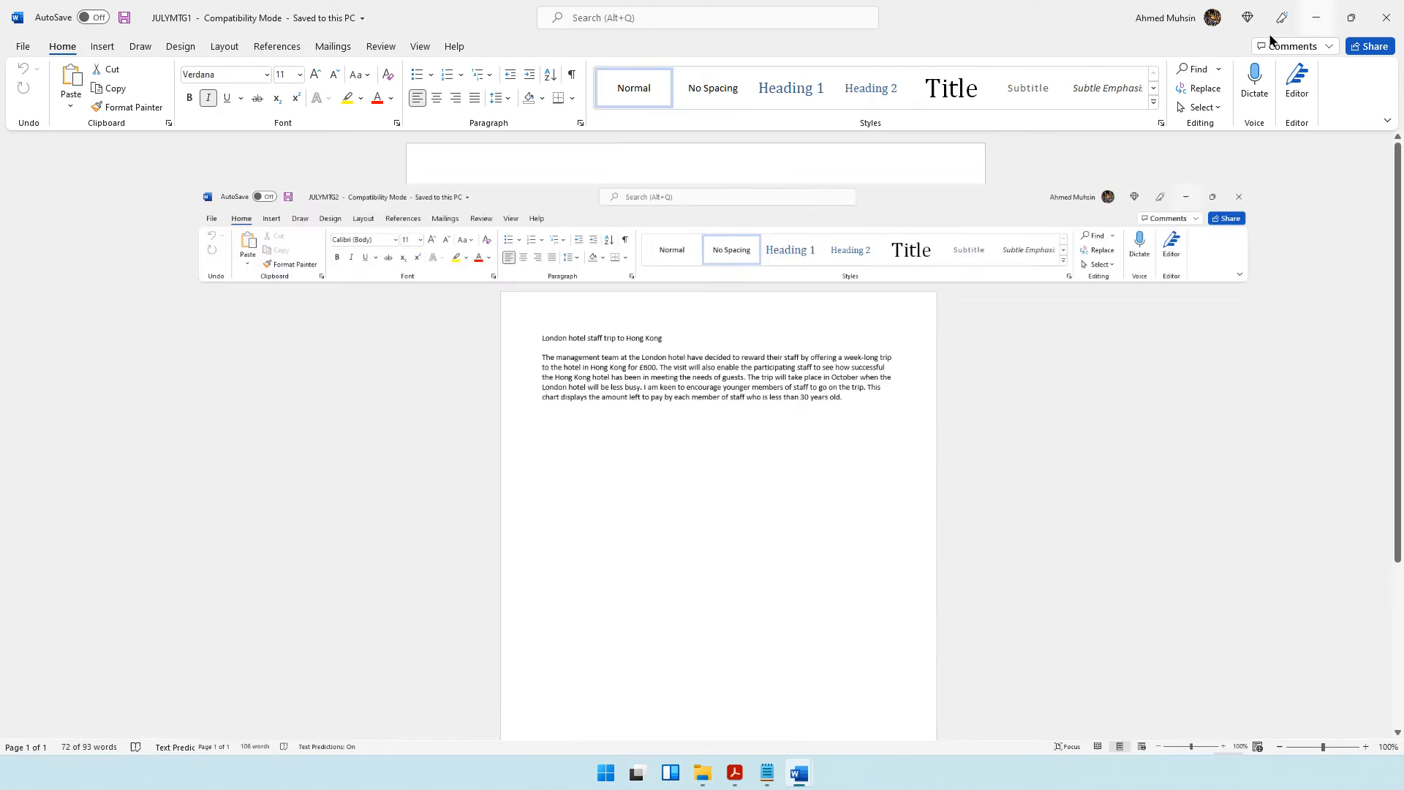
click(702, 773)
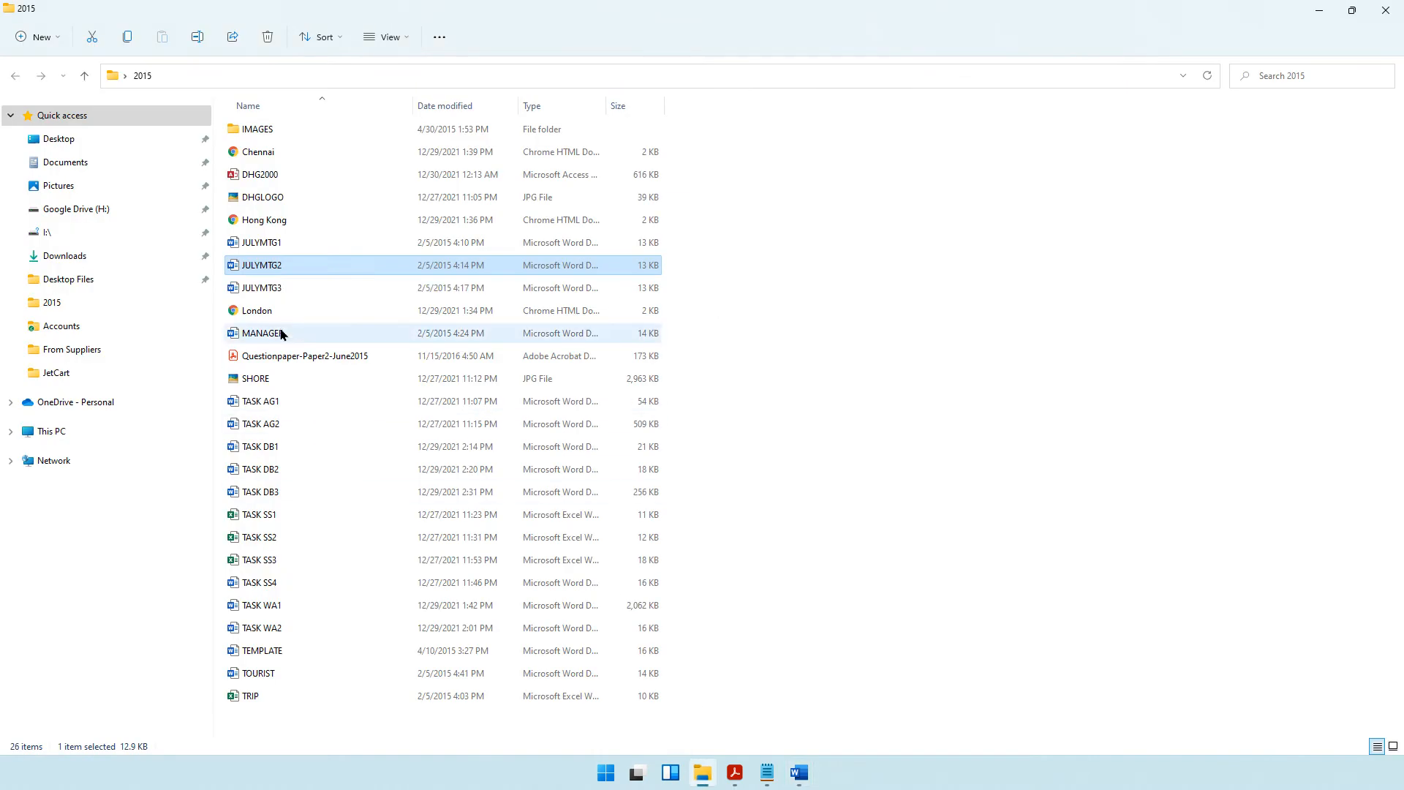
double_click(280, 293)
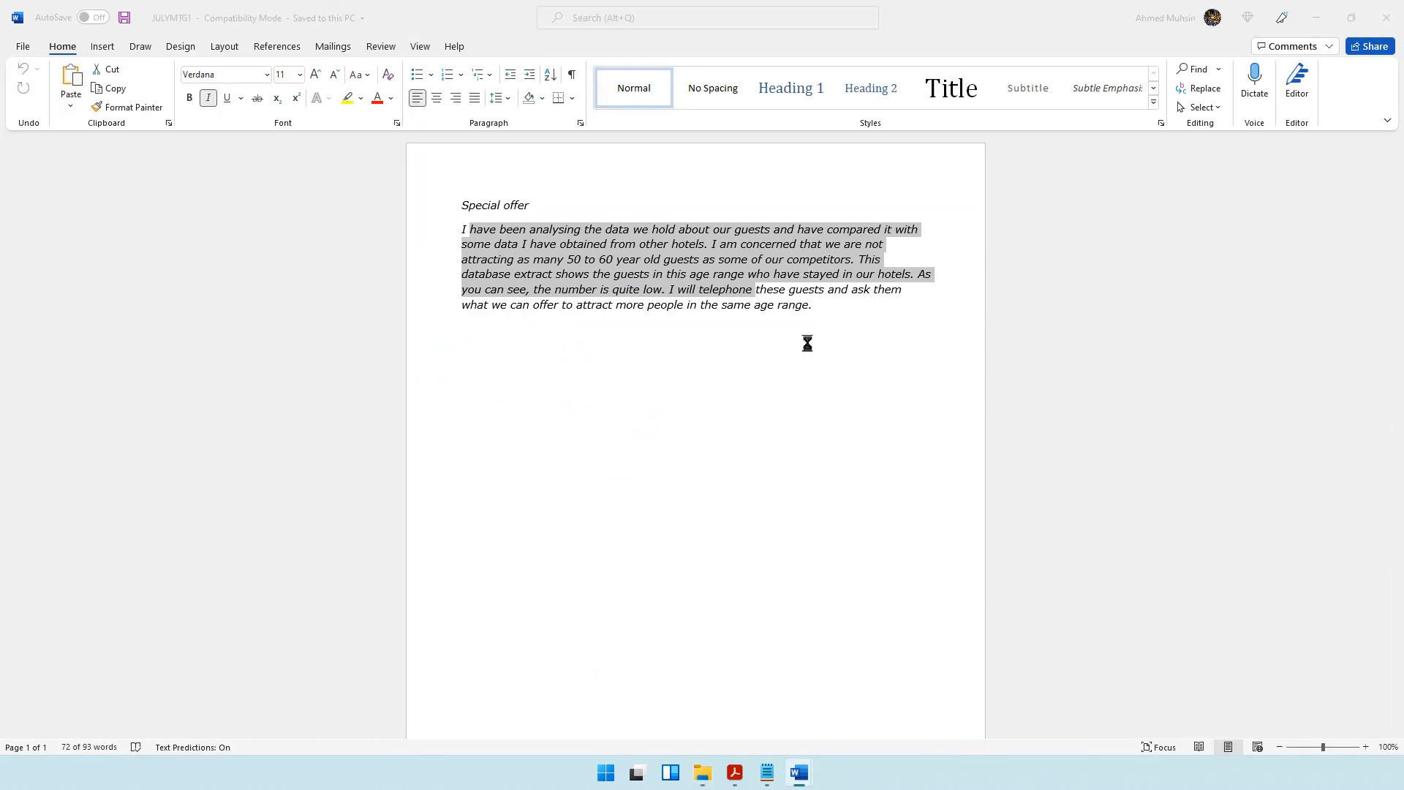
drag(487, 205, 625, 219)
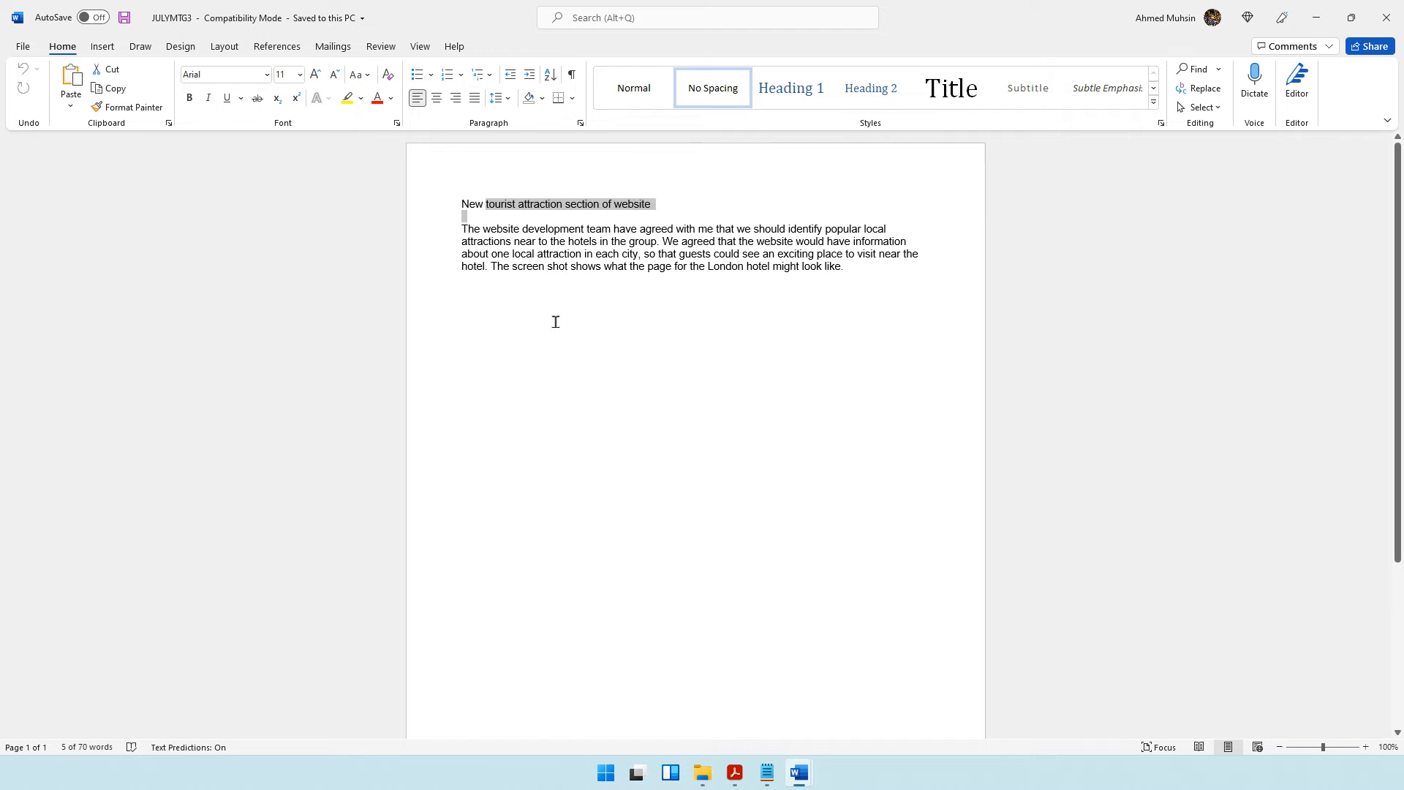
Switch to the question paper in Acrobat Reader and read Task WP1's instructions on the new document, footer and file name.
mouse_move(733, 781)
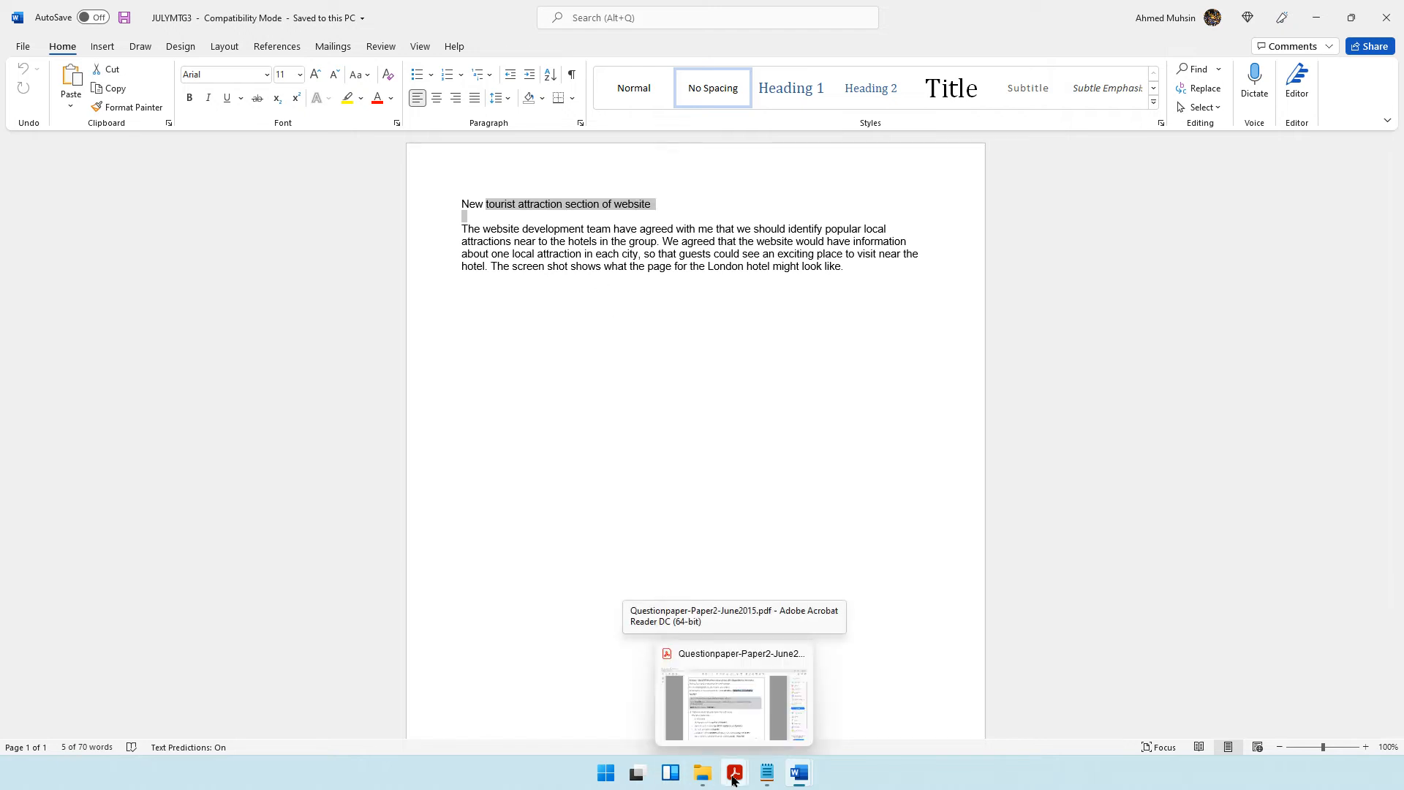
click(735, 773)
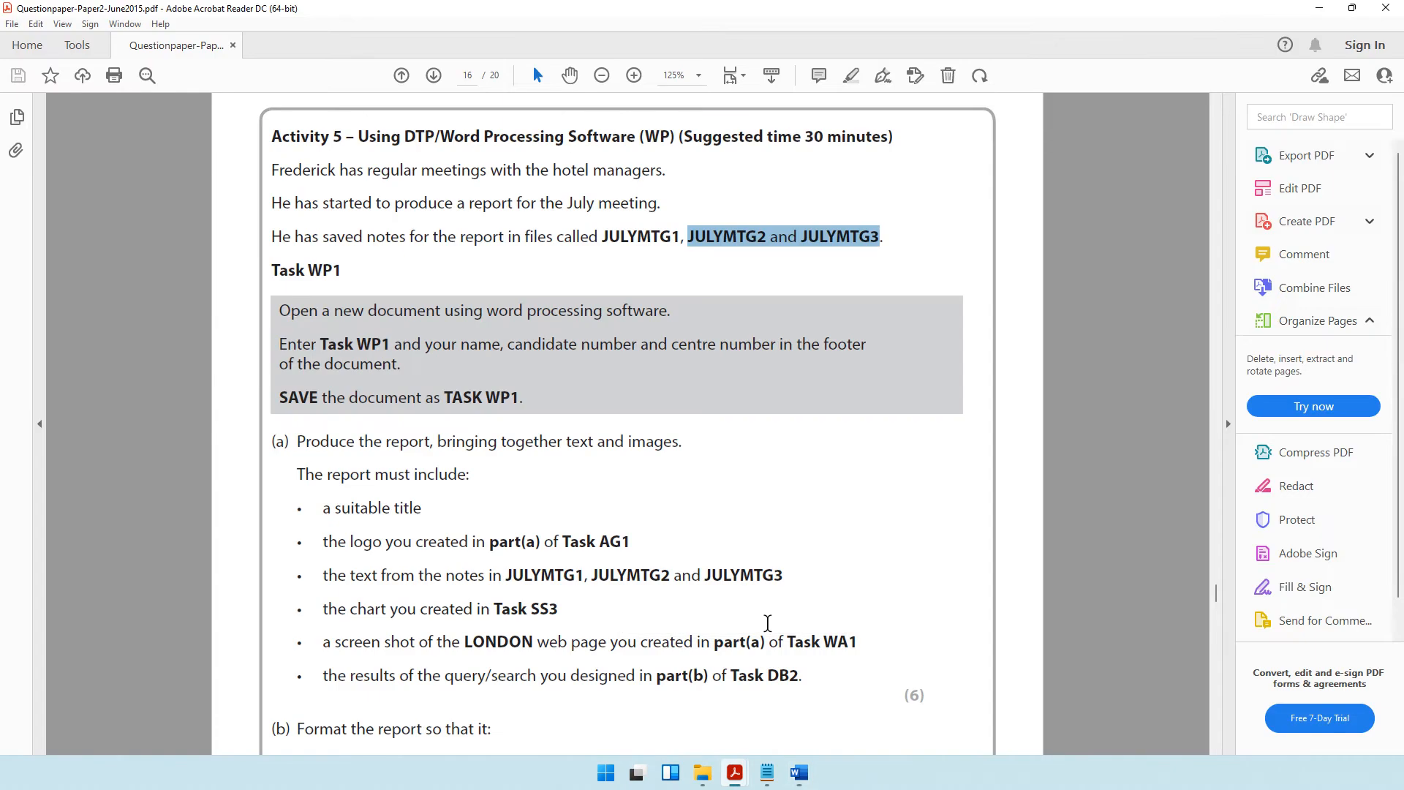
drag(283, 310, 687, 326)
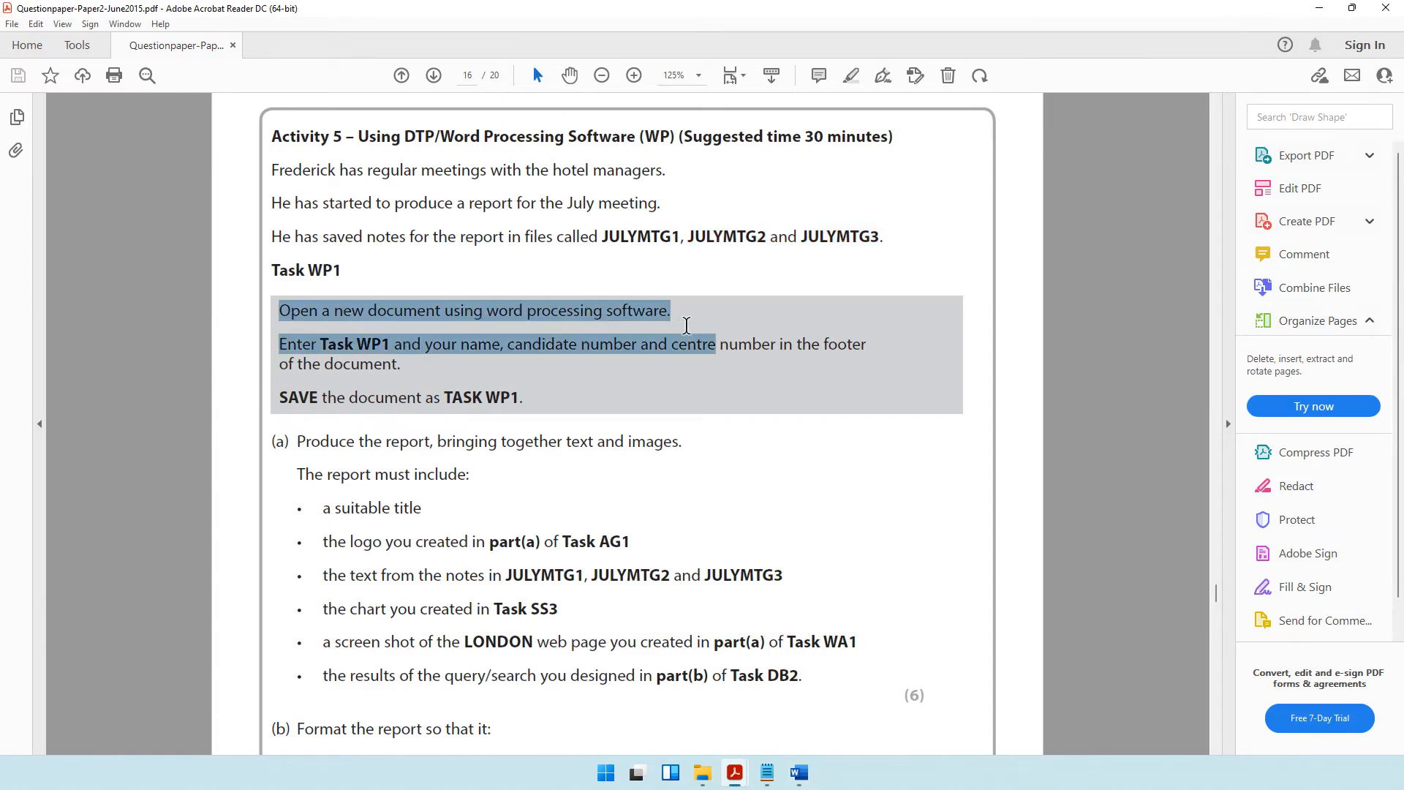
click(315, 350)
drag(336, 355, 603, 363)
drag(388, 402, 523, 403)
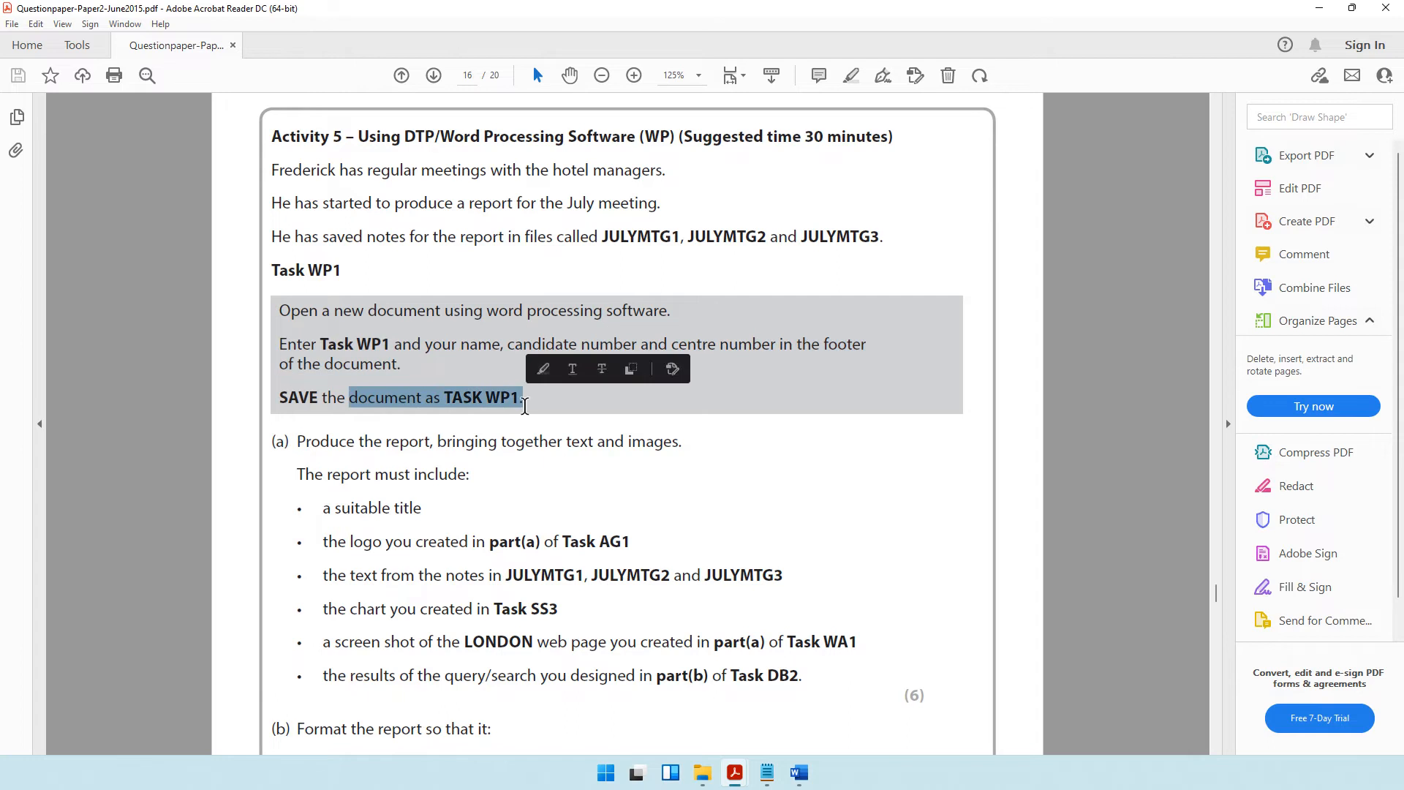
Create a new Microsoft Word document named TASK WP1 in the 2015 folder and open it.
click(702, 772)
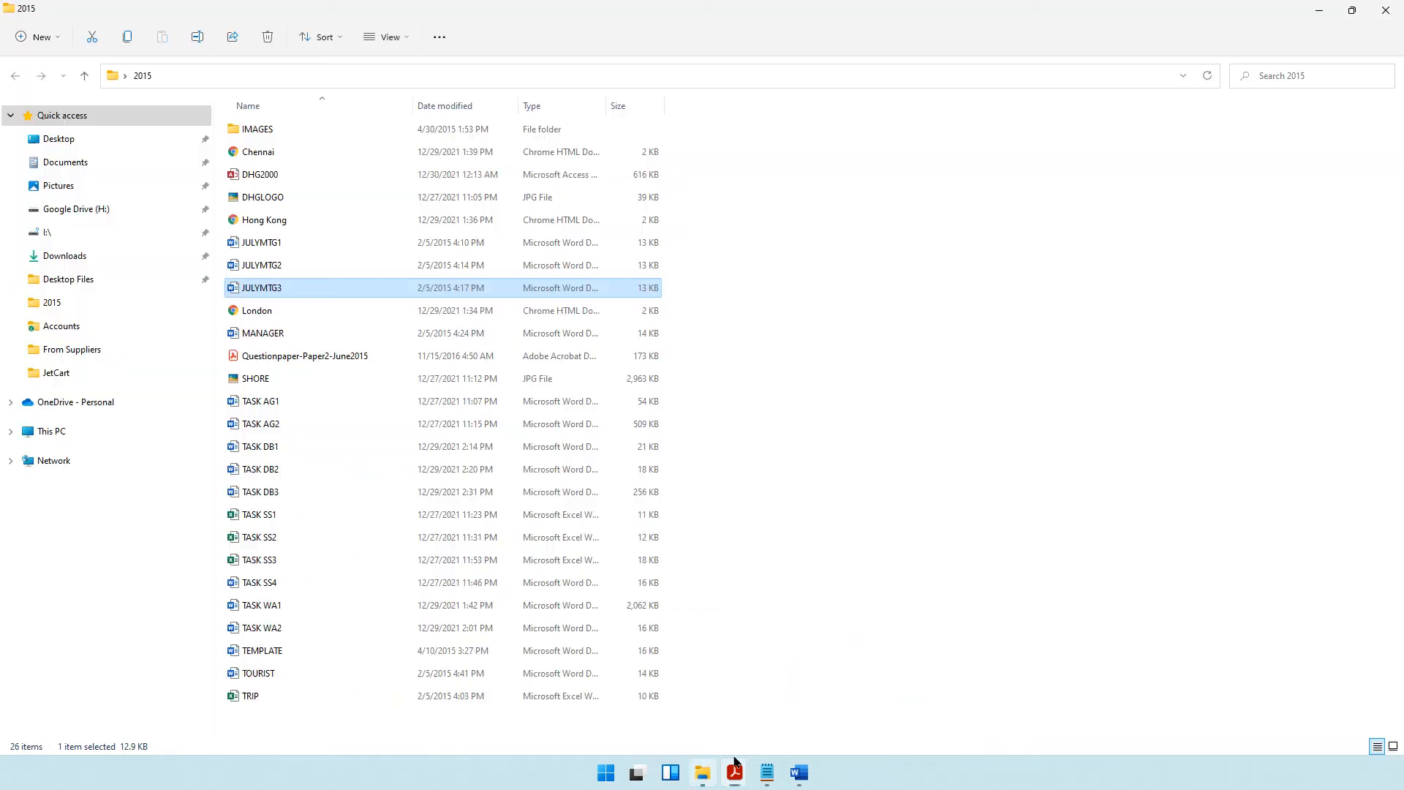
click(827, 326)
right_click(853, 547)
mouse_move(907, 439)
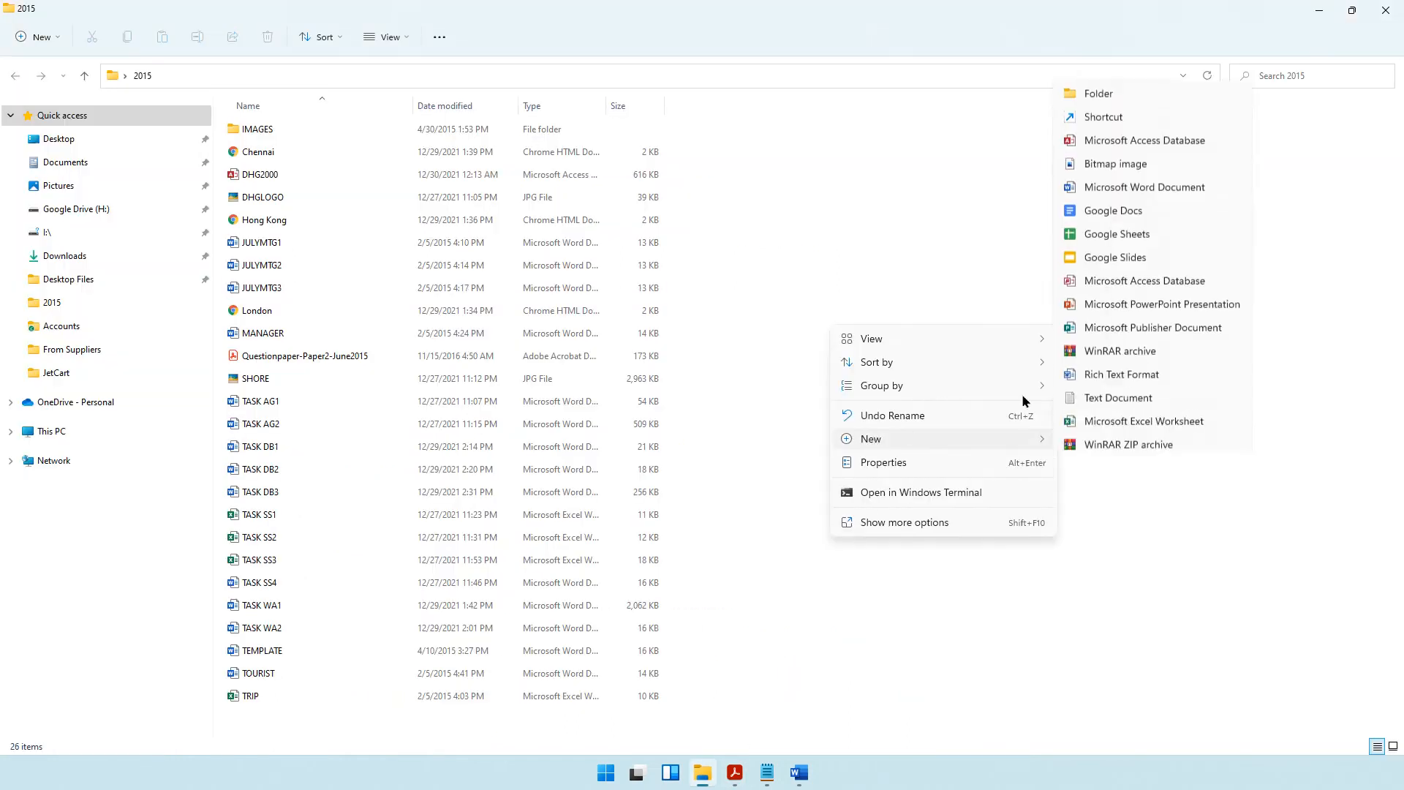
click(1084, 179)
text(TA)
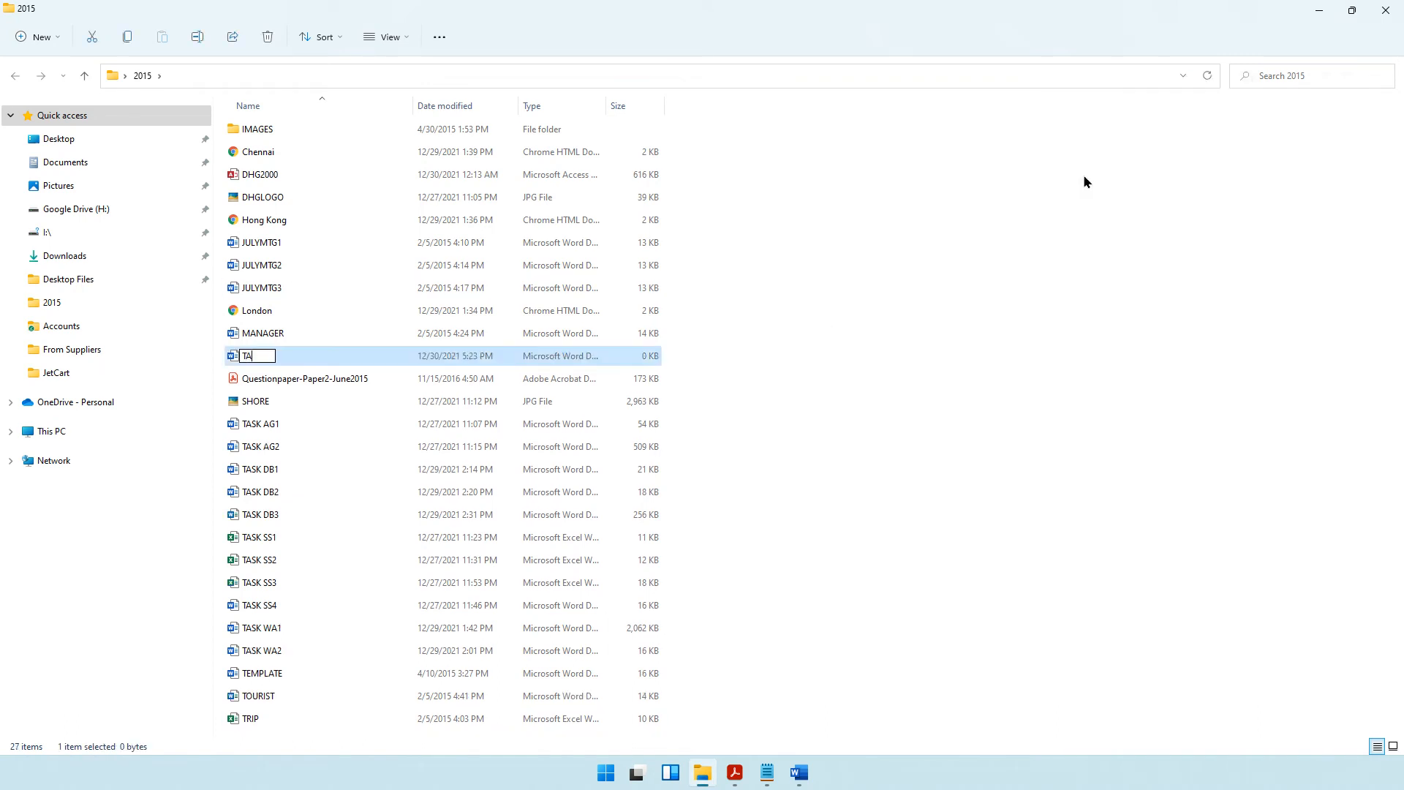
text(SK WP1)
key(Return)
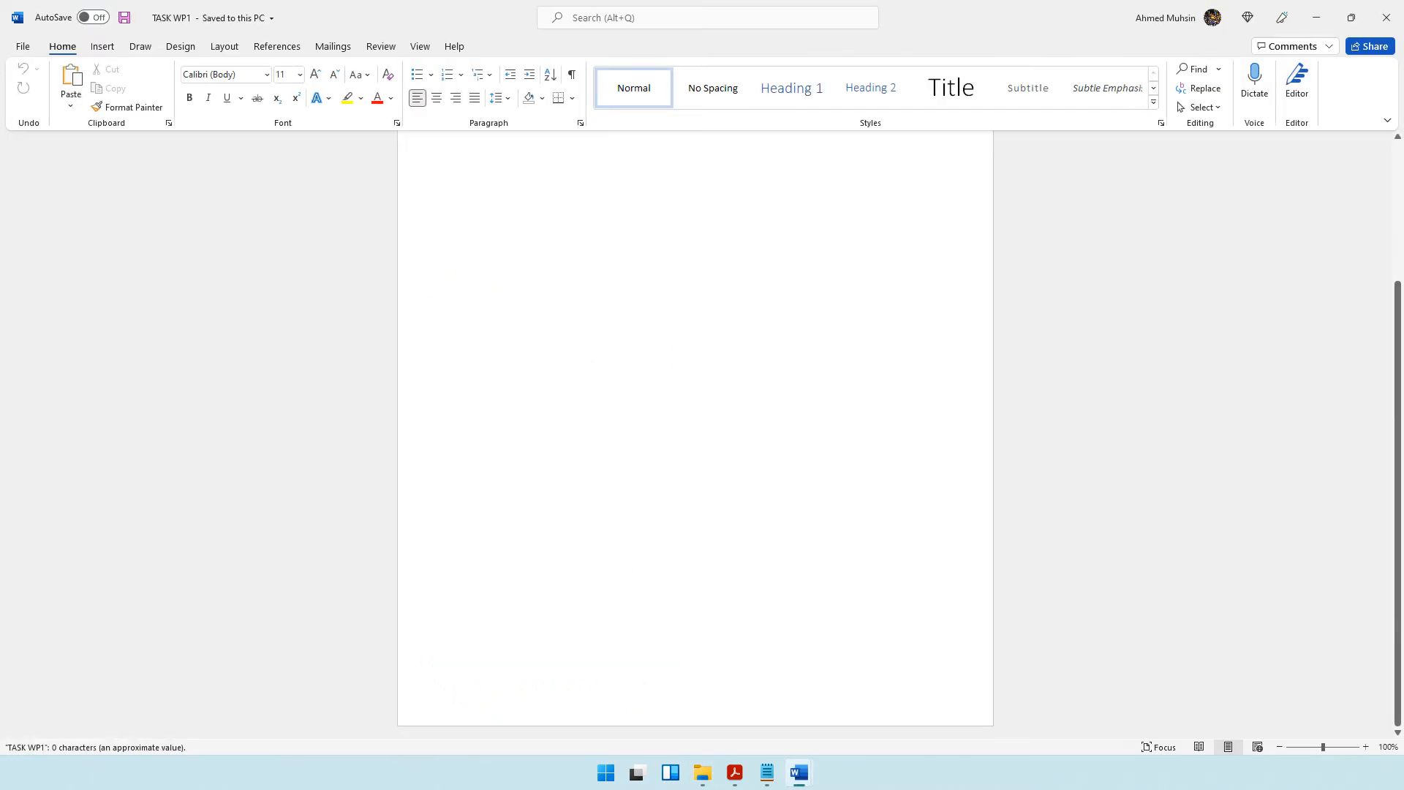
Enter Task WP1 followed by the candidate's name, candidate number and centre number in the document footer.
double_click(575, 700)
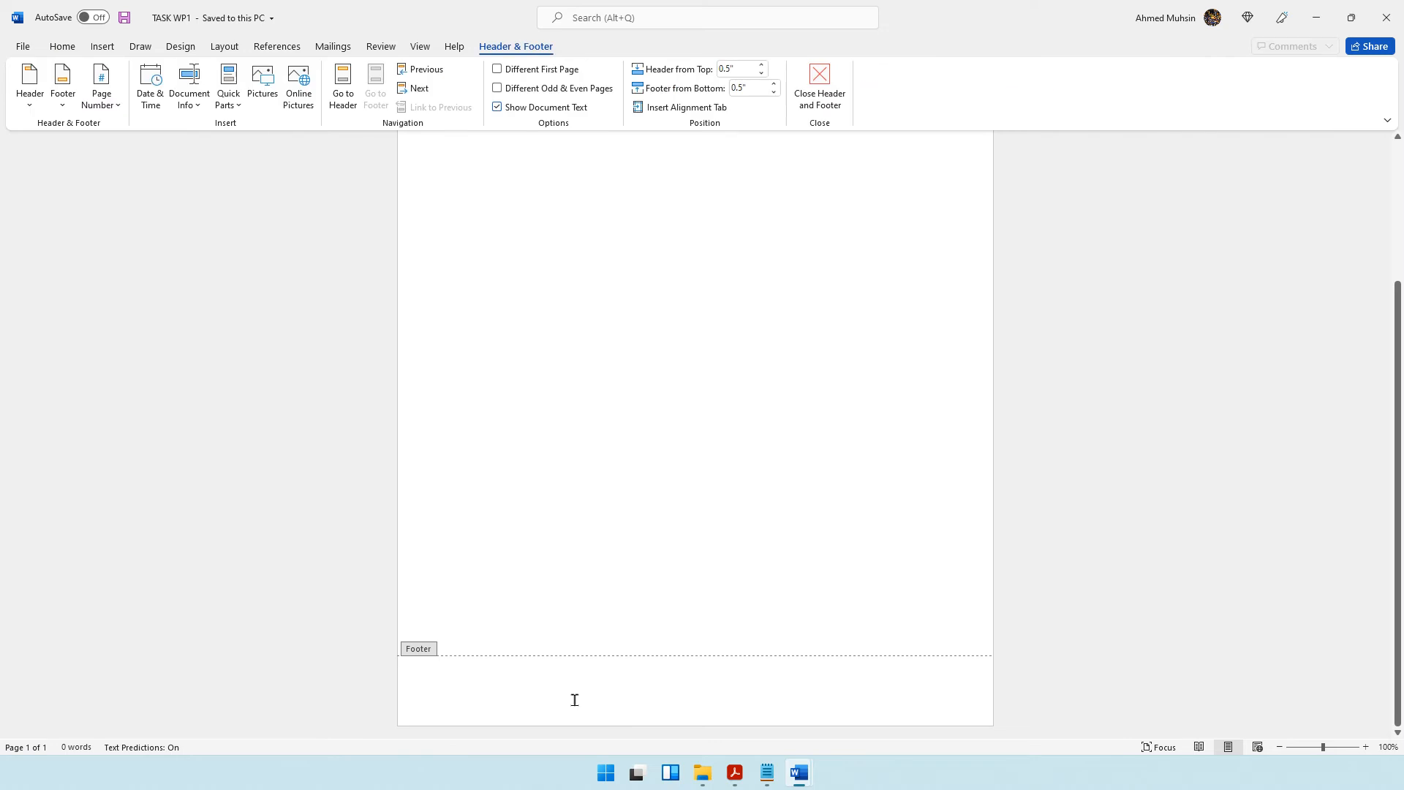
text(Task WP1)
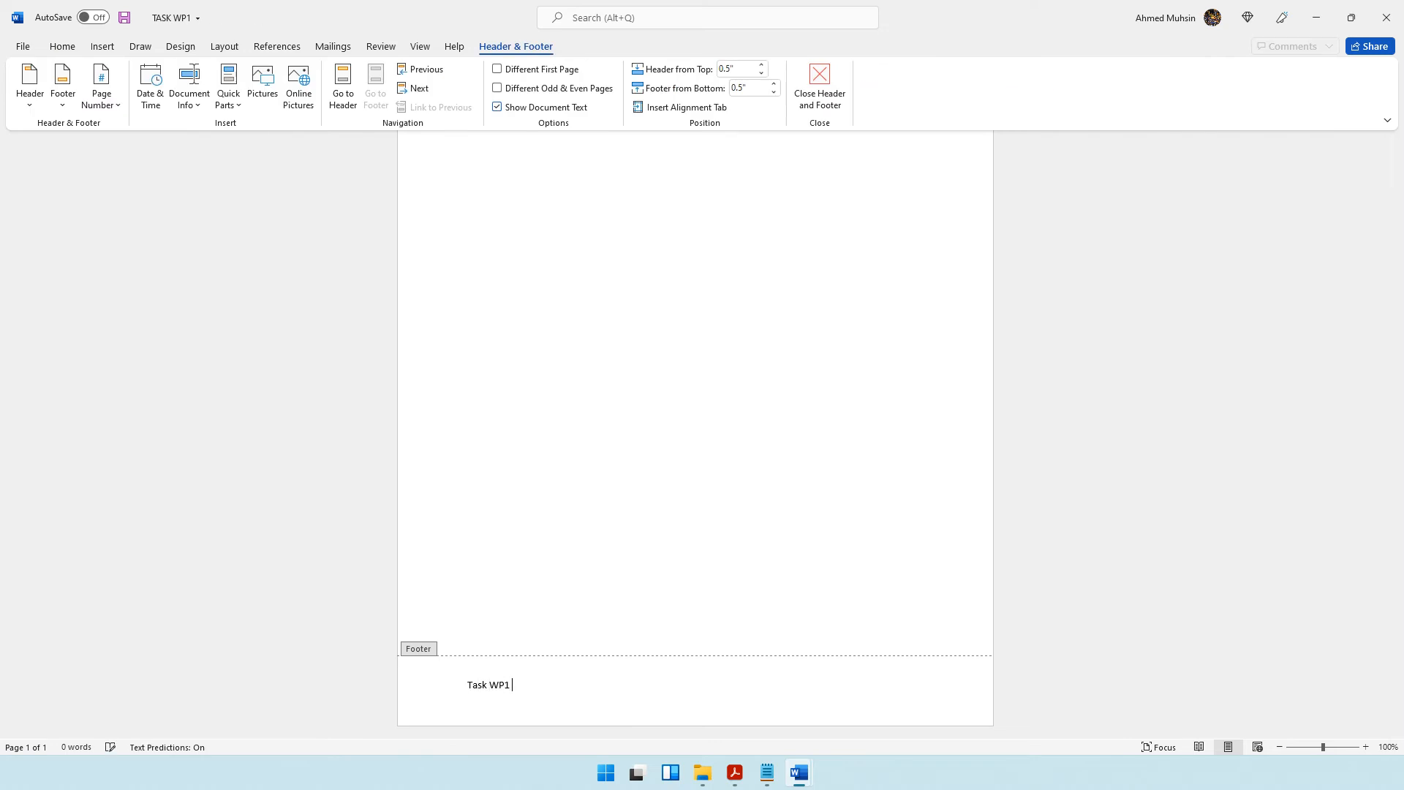
text( Ahmed 1234 1234)
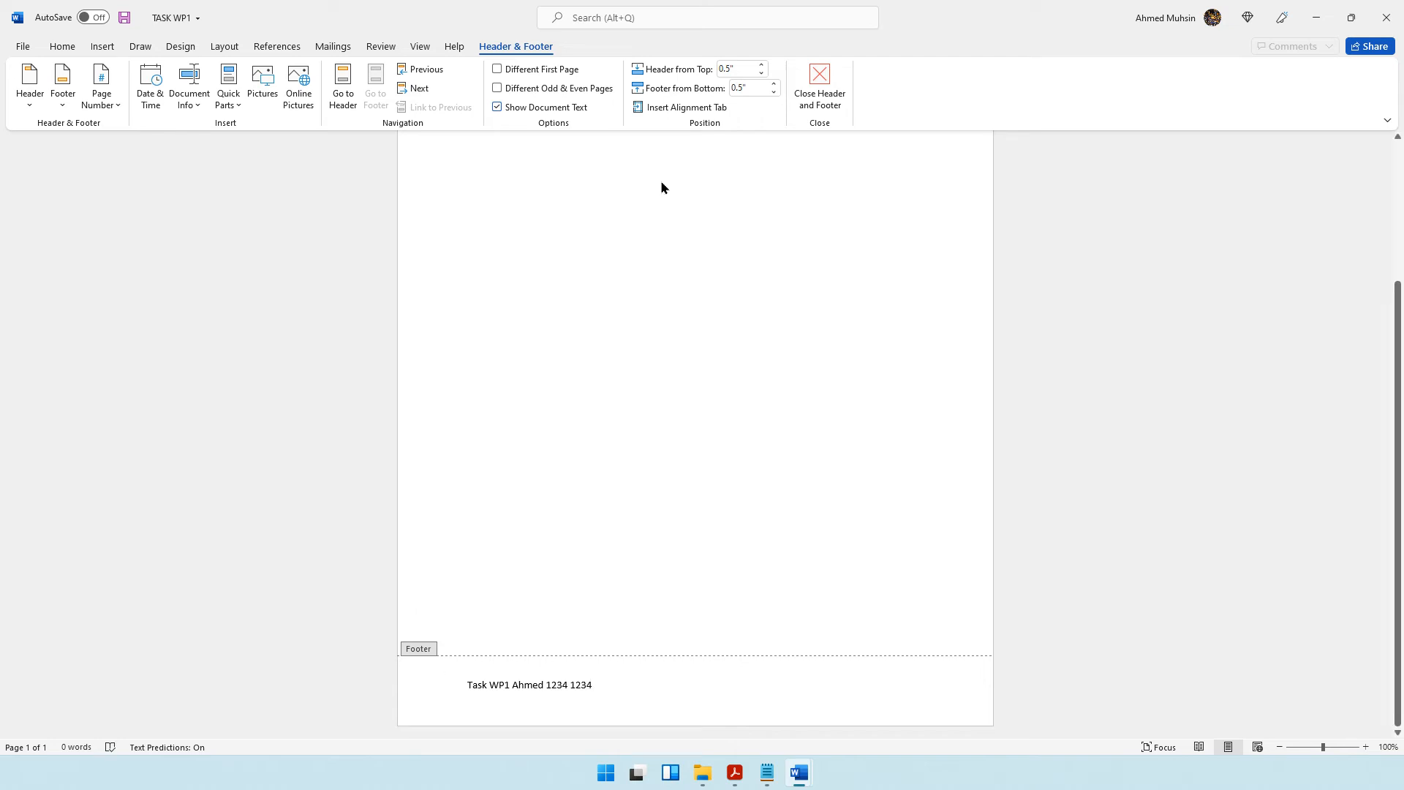
click(820, 95)
Return to the question paper and read what the part (a) report must include, starting with a suitable title.
key(alt+Tab)
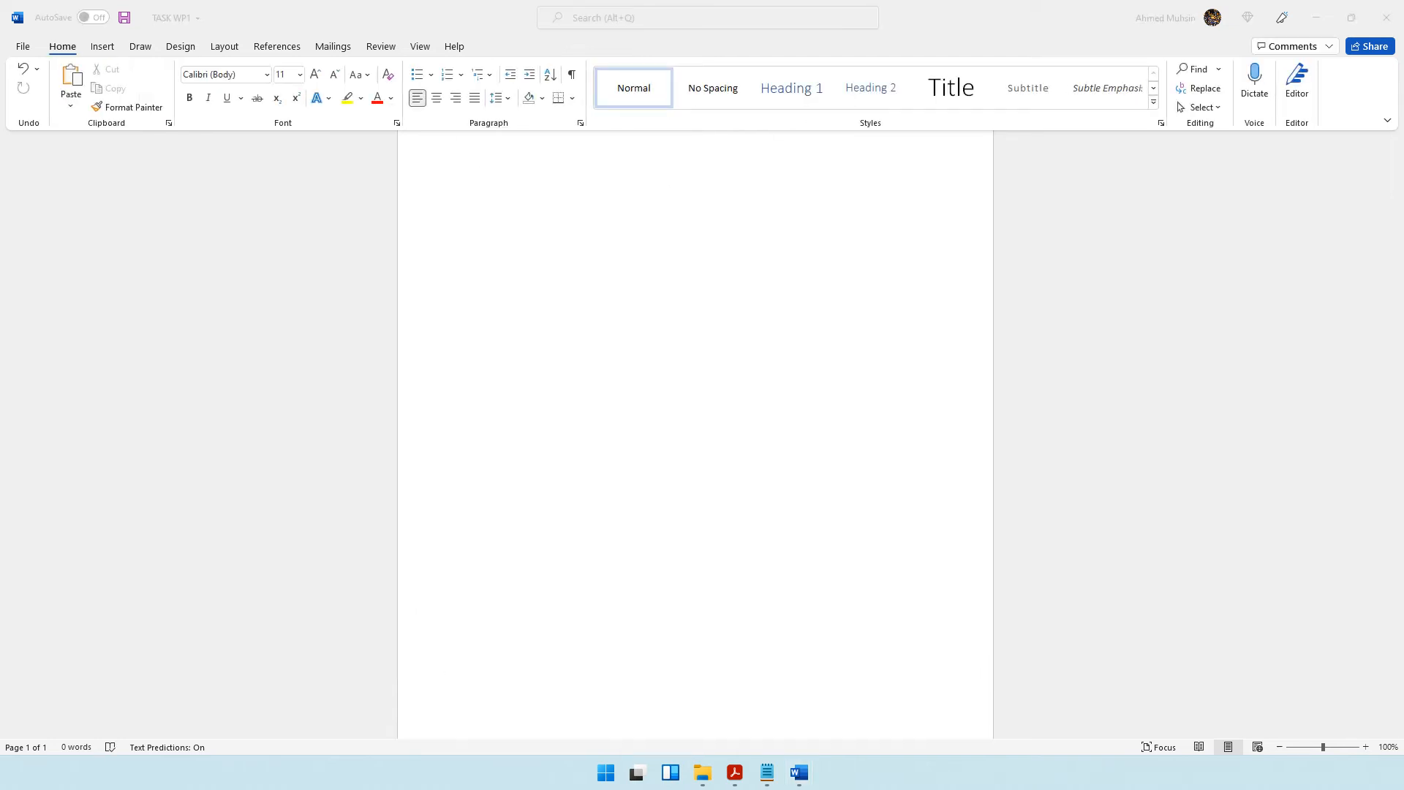
click(735, 773)
scroll(406, 445, down, 1)
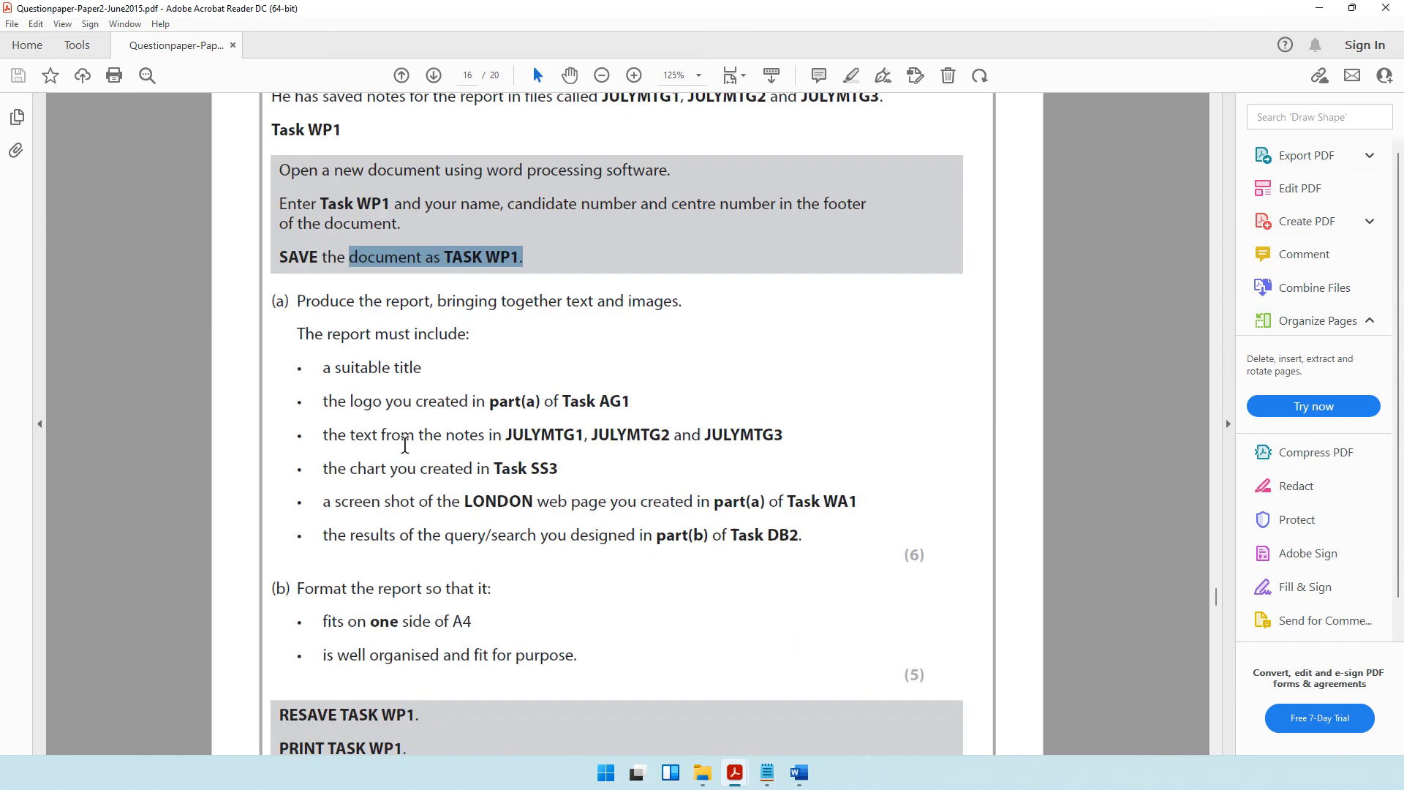
drag(297, 302, 673, 312)
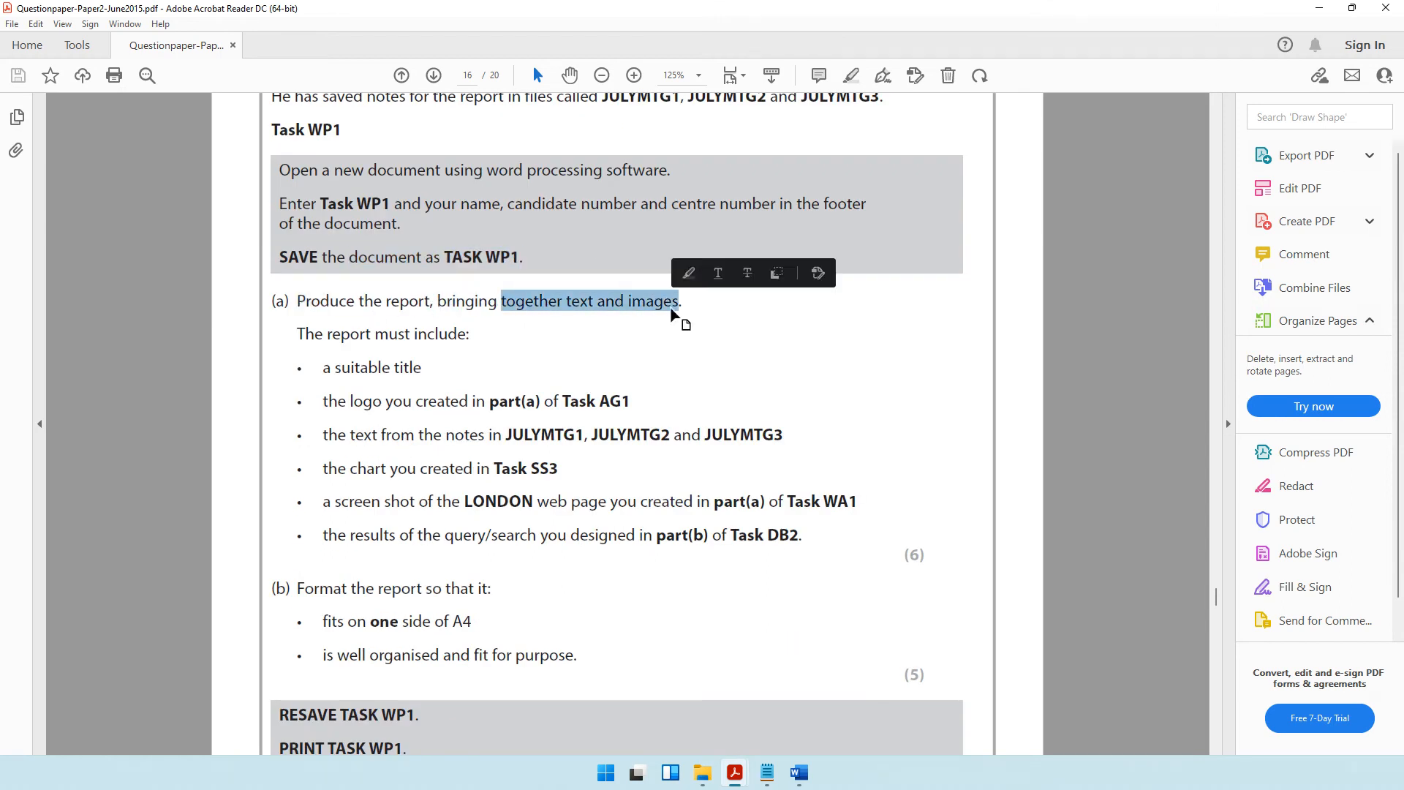
drag(378, 334, 468, 335)
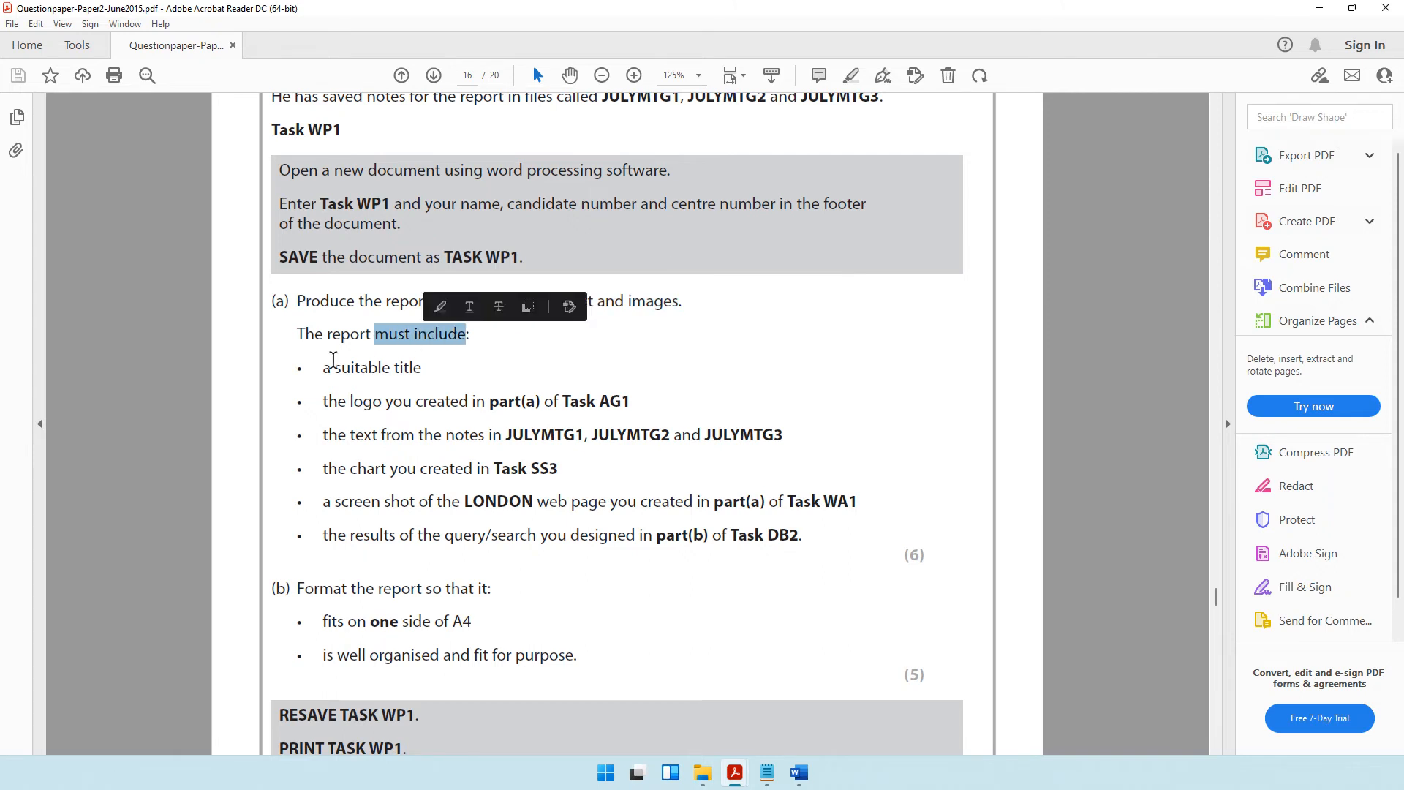
click(319, 373)
drag(319, 372, 424, 369)
Reread the Activity 5 introduction about the hotel managers and the July meeting for a suitable report title.
scroll(455, 453, up, 1)
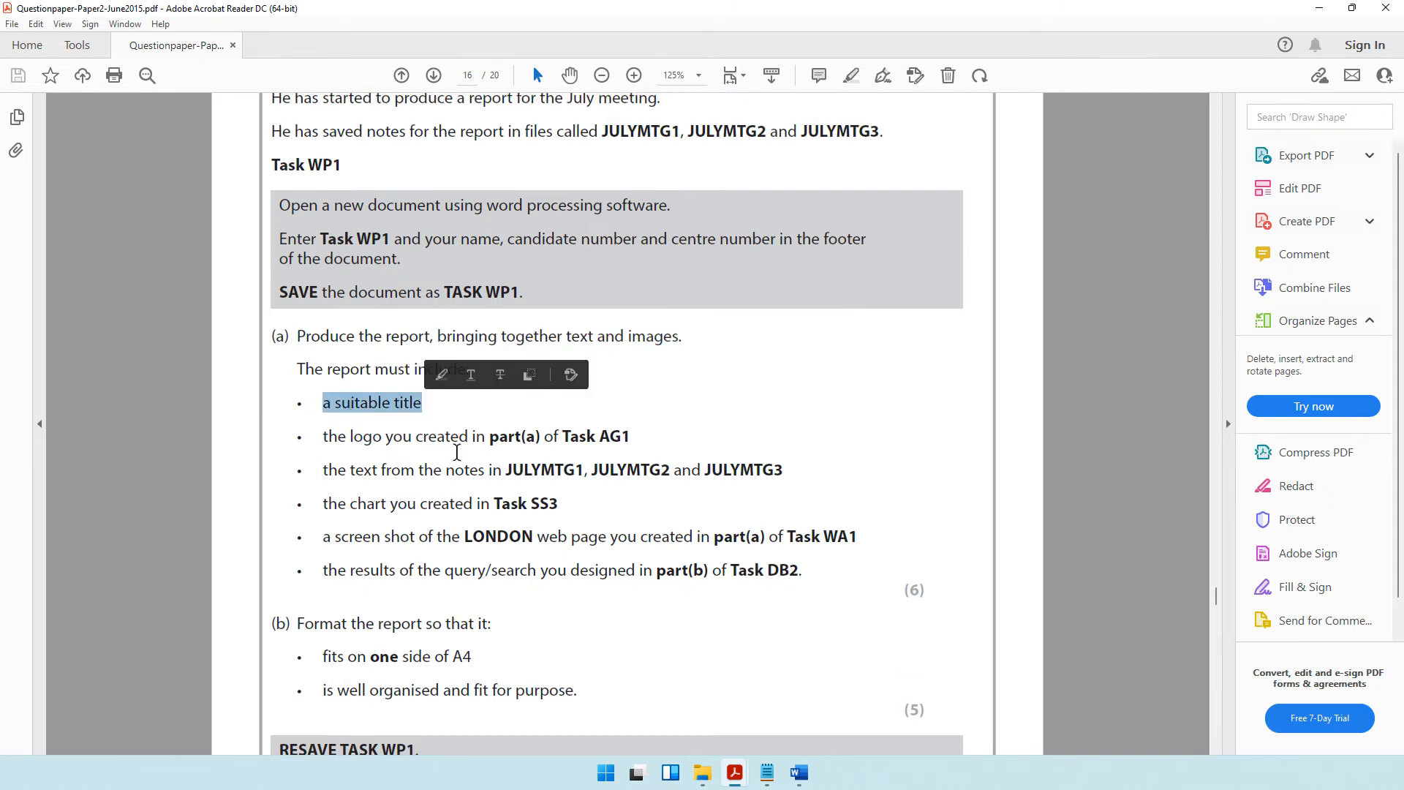
scroll(453, 466, up, 3)
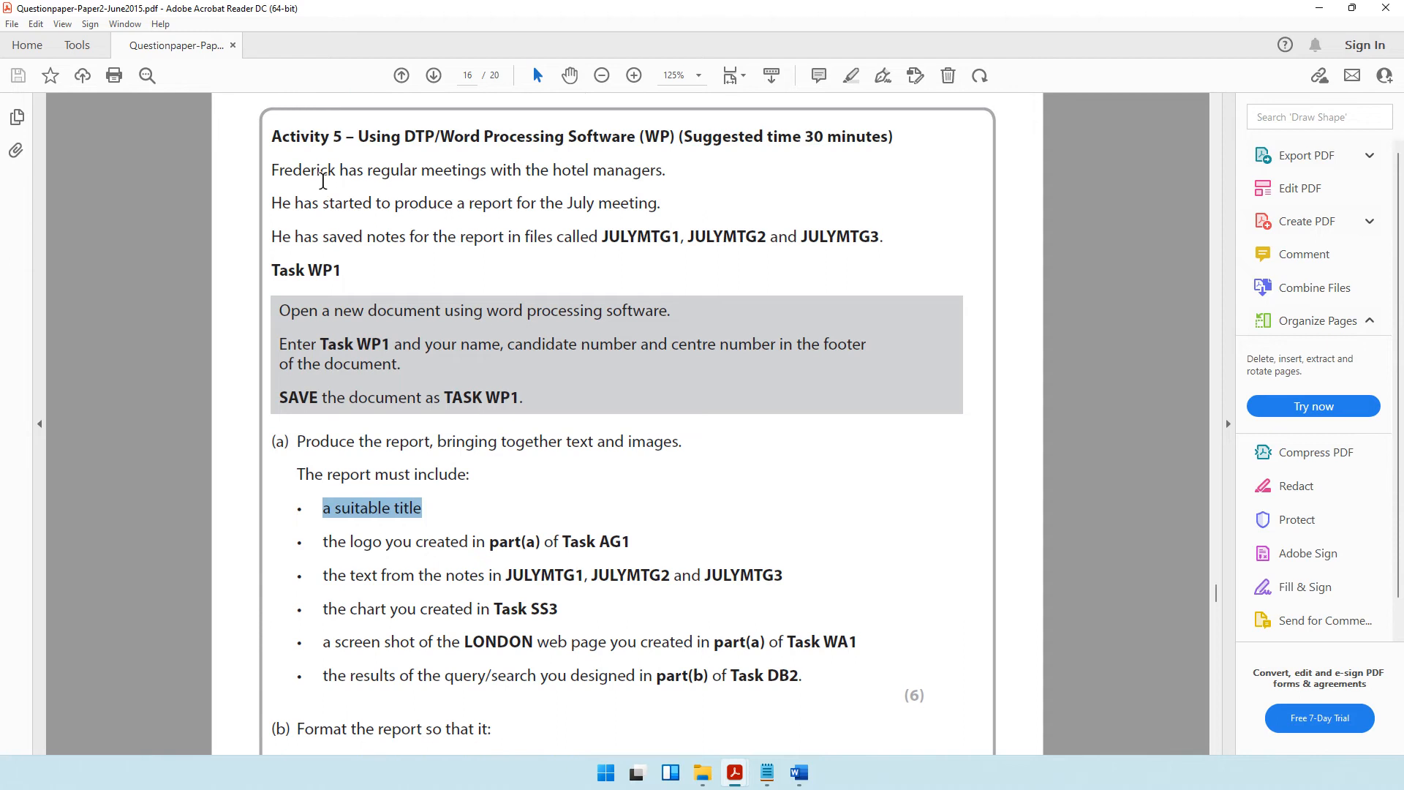
drag(271, 176, 662, 175)
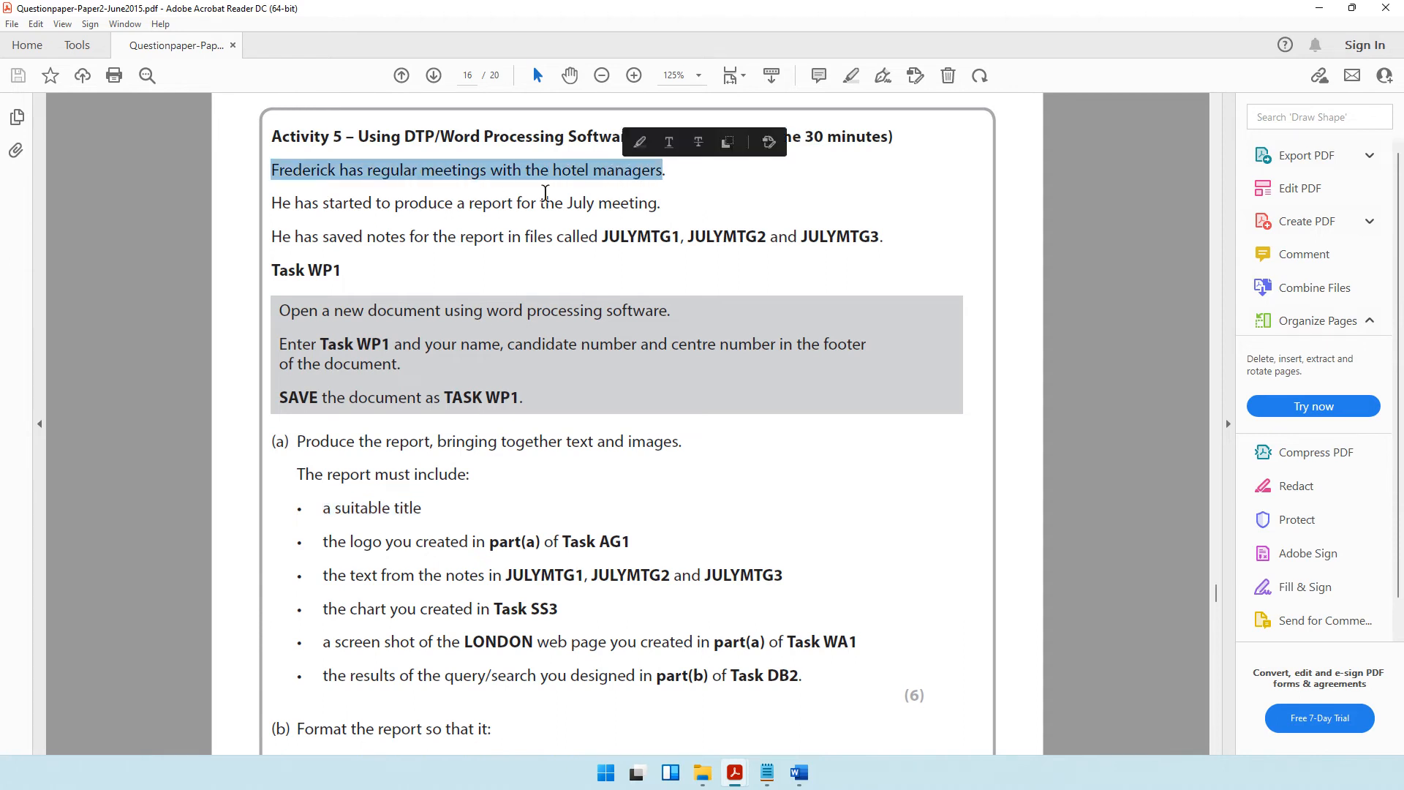
drag(377, 204, 658, 210)
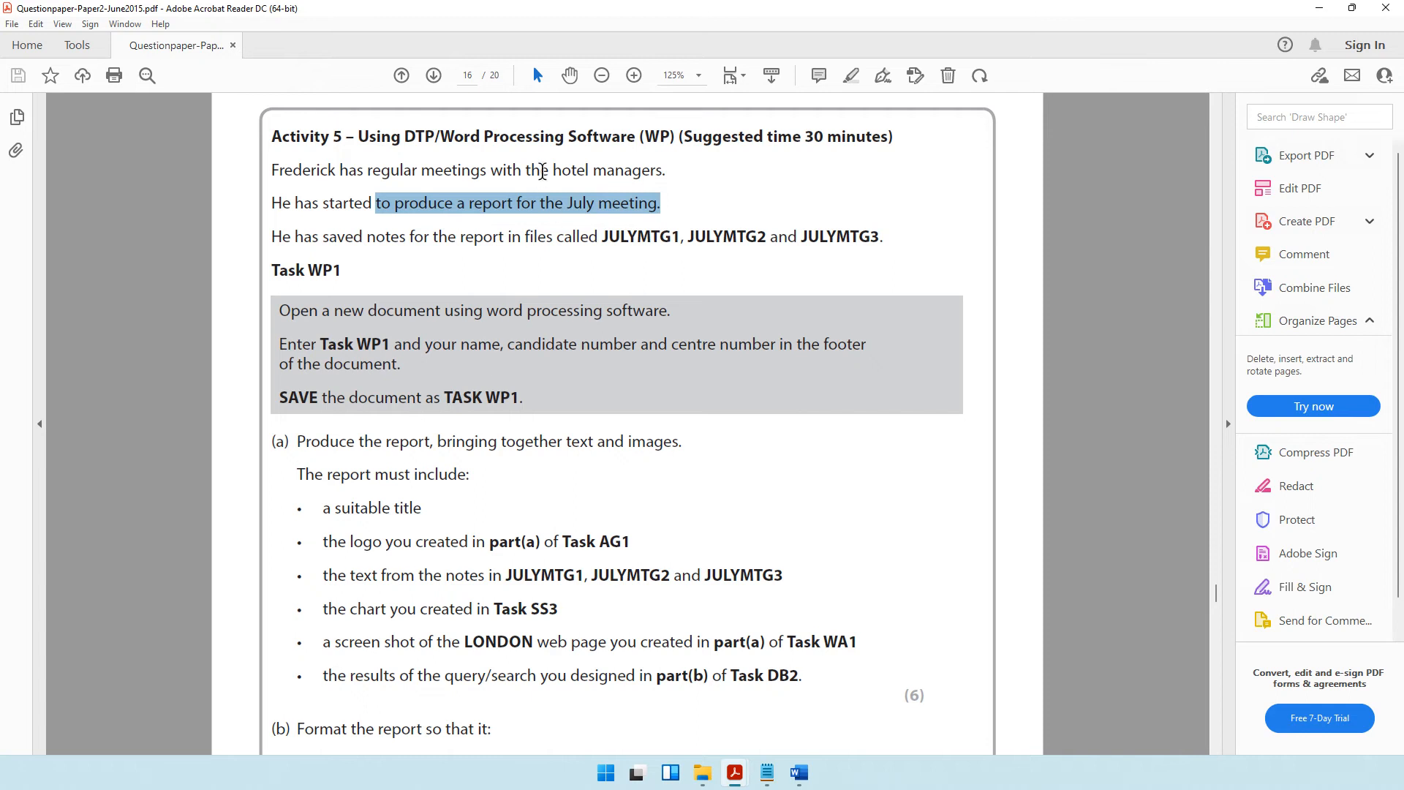
drag(542, 171, 682, 179)
click(443, 198)
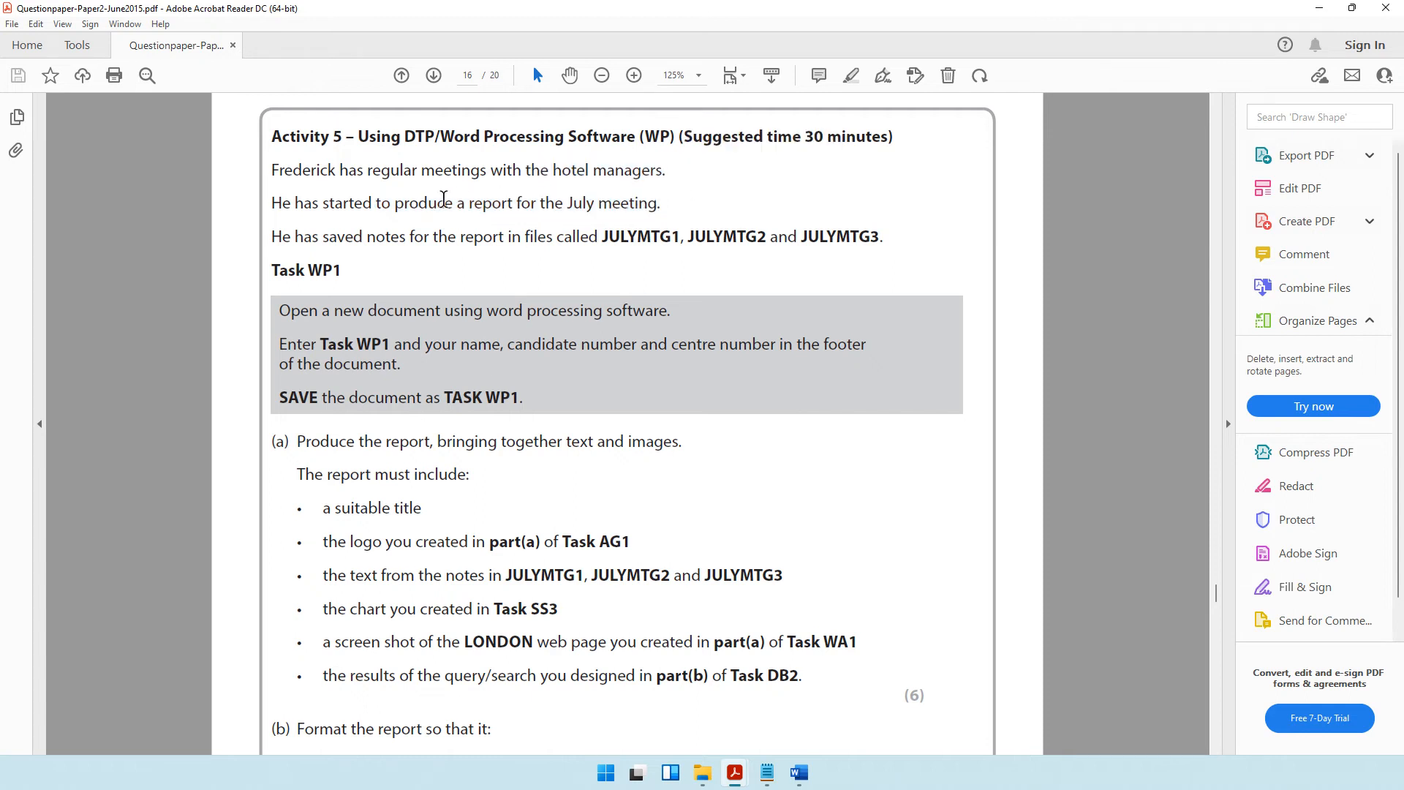
drag(443, 199, 662, 210)
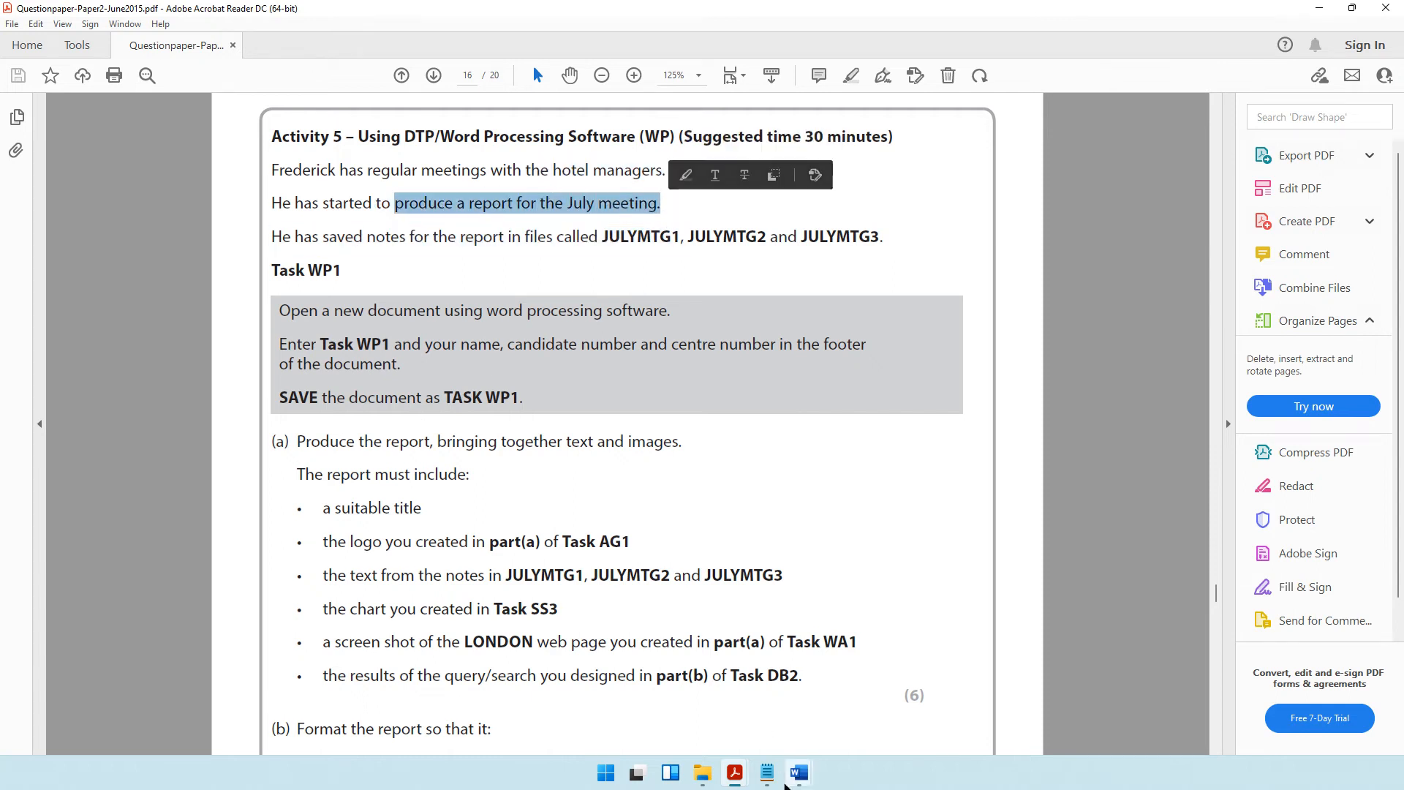
Look through the JULYMTG1, JULYMTG2 and JULYMTG3 notes that supply the report text.
mouse_move(795, 776)
click(594, 703)
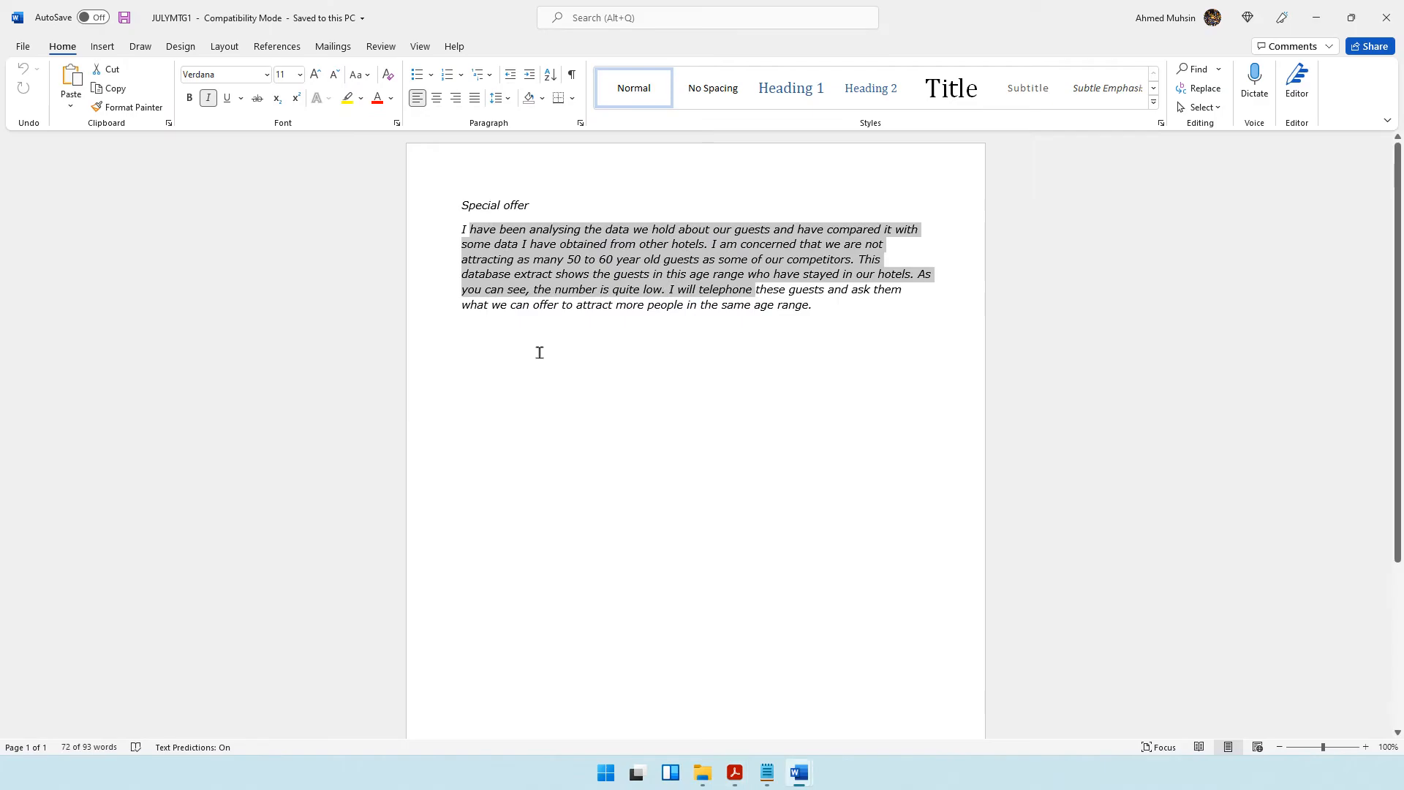
click(720, 679)
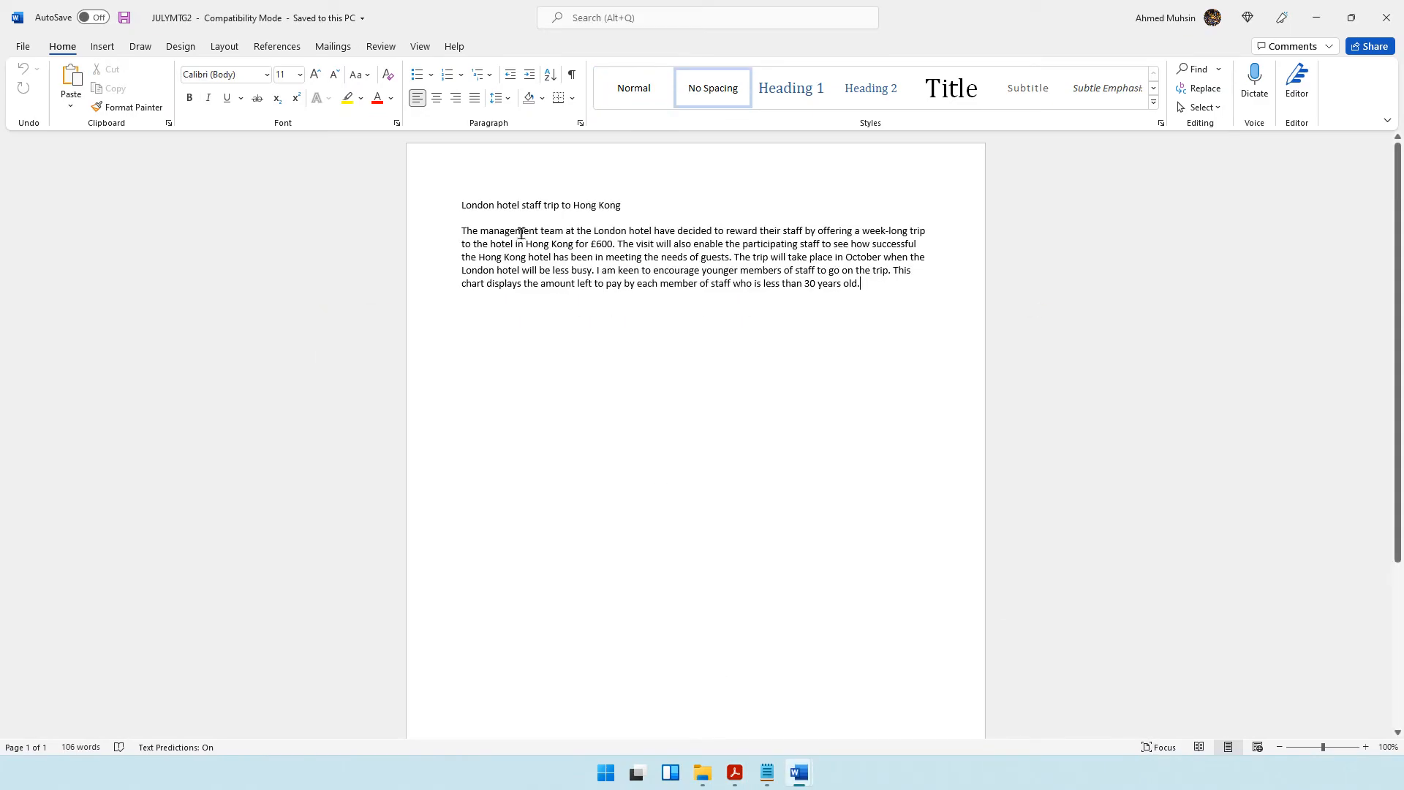
click(887, 703)
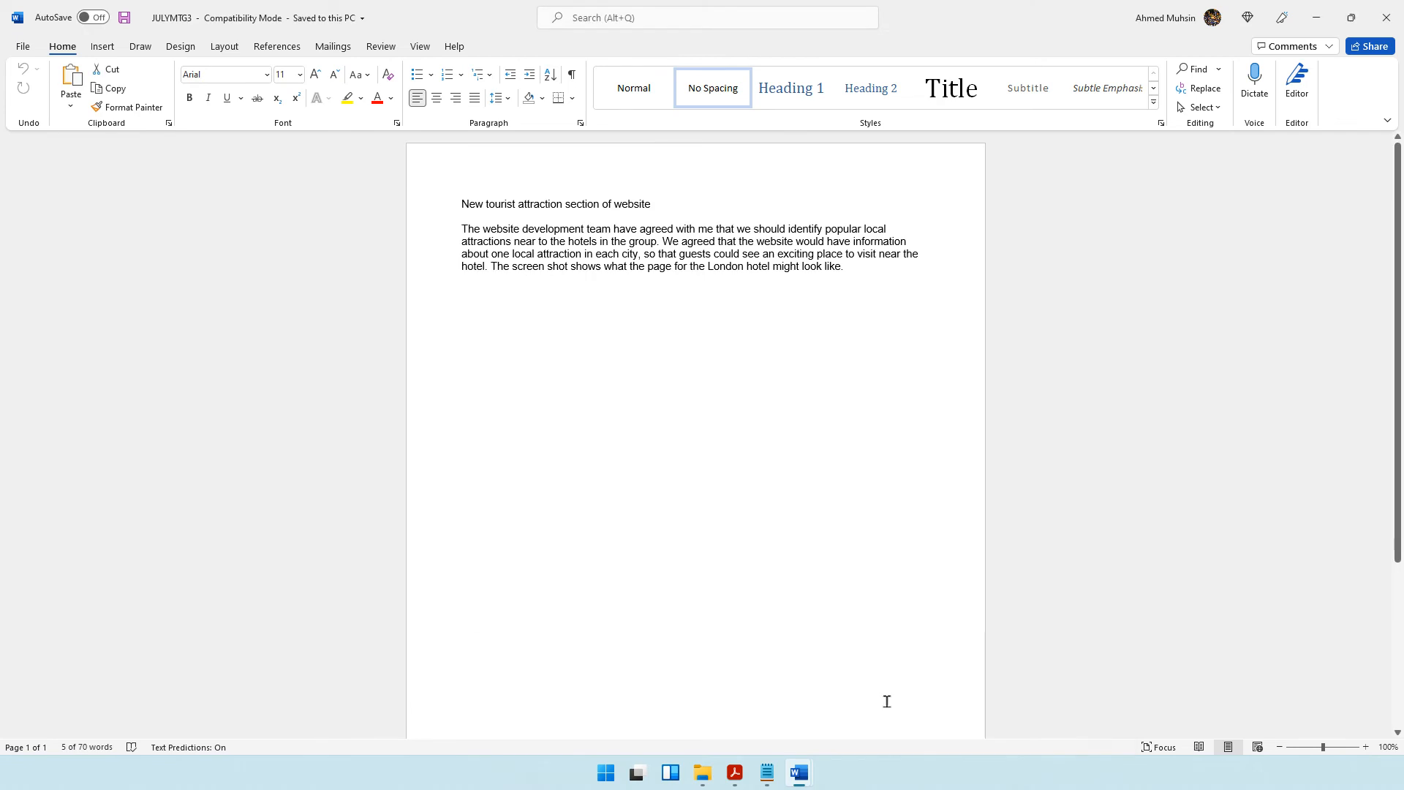
click(1327, 22)
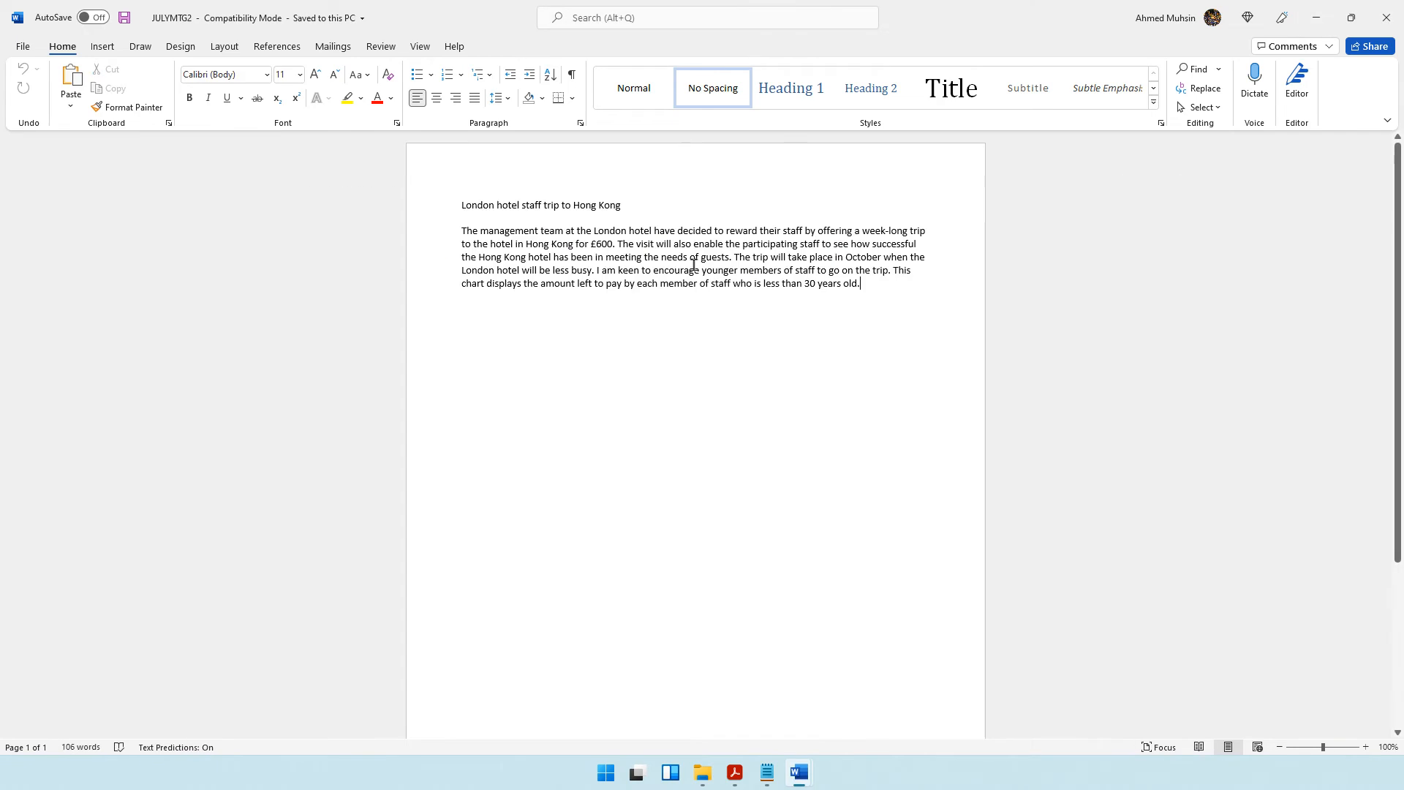
Start the report title in the TASK WP1 document with the company name Duncansvilla Hotel Group.
mouse_move(799, 775)
click(1012, 728)
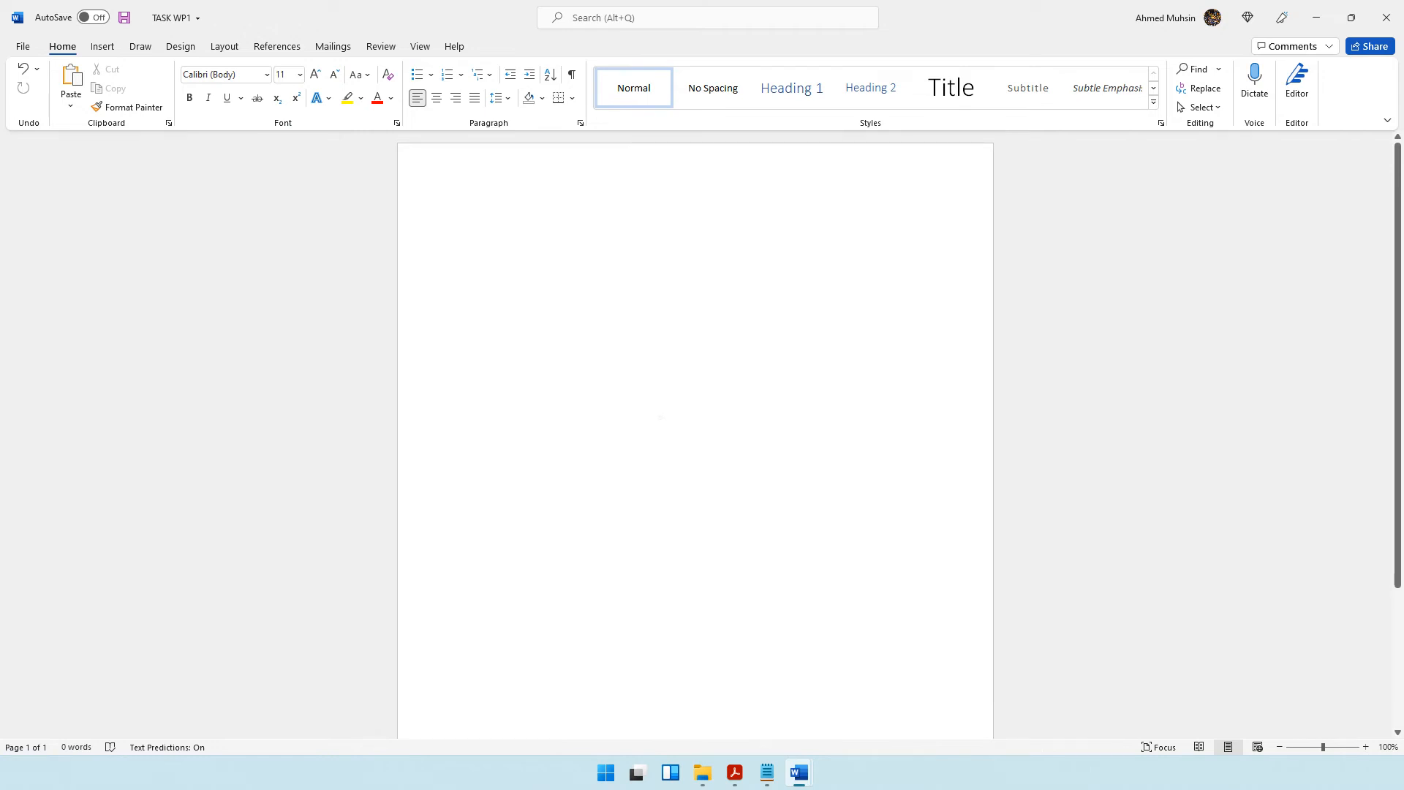
text(Re)
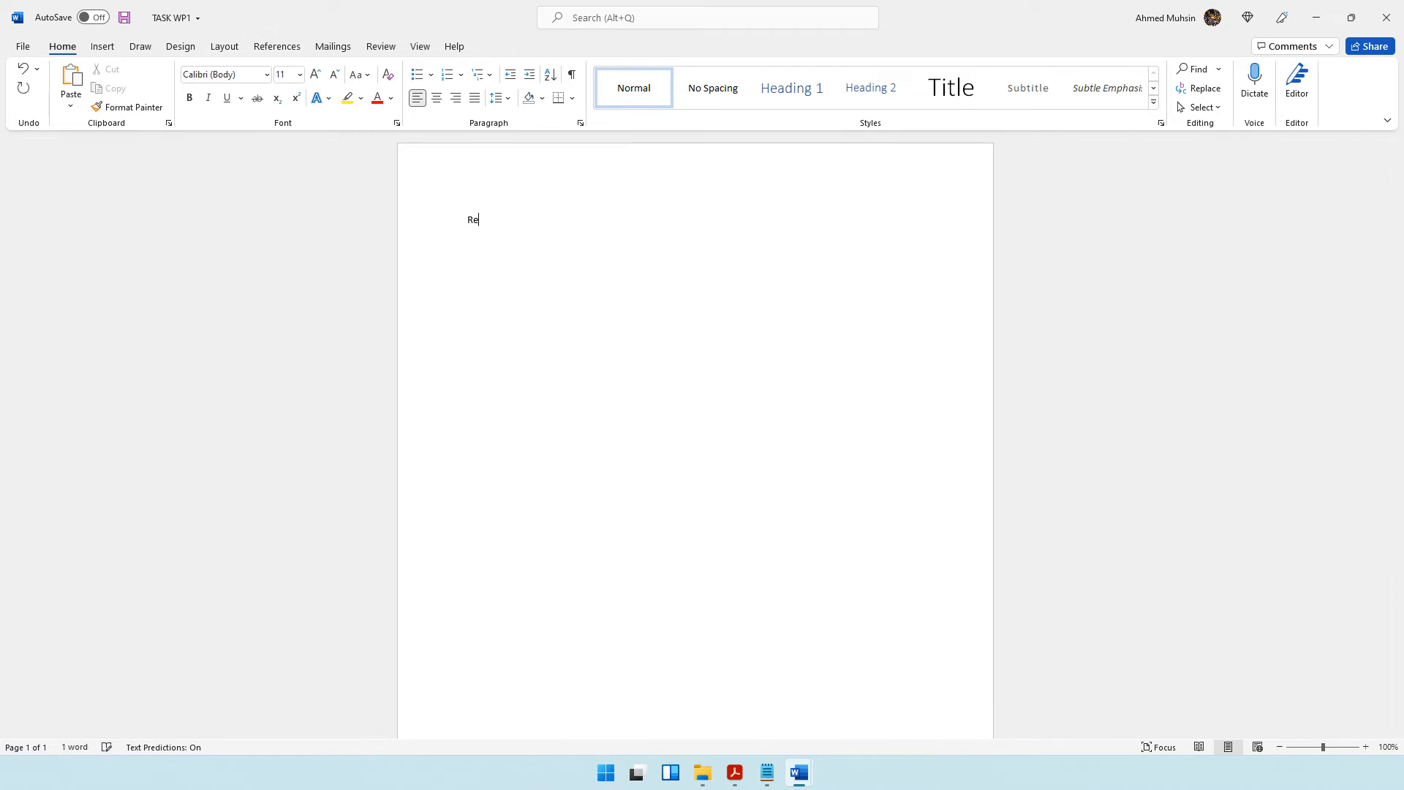
text(Duncansvilla Hotel Group)
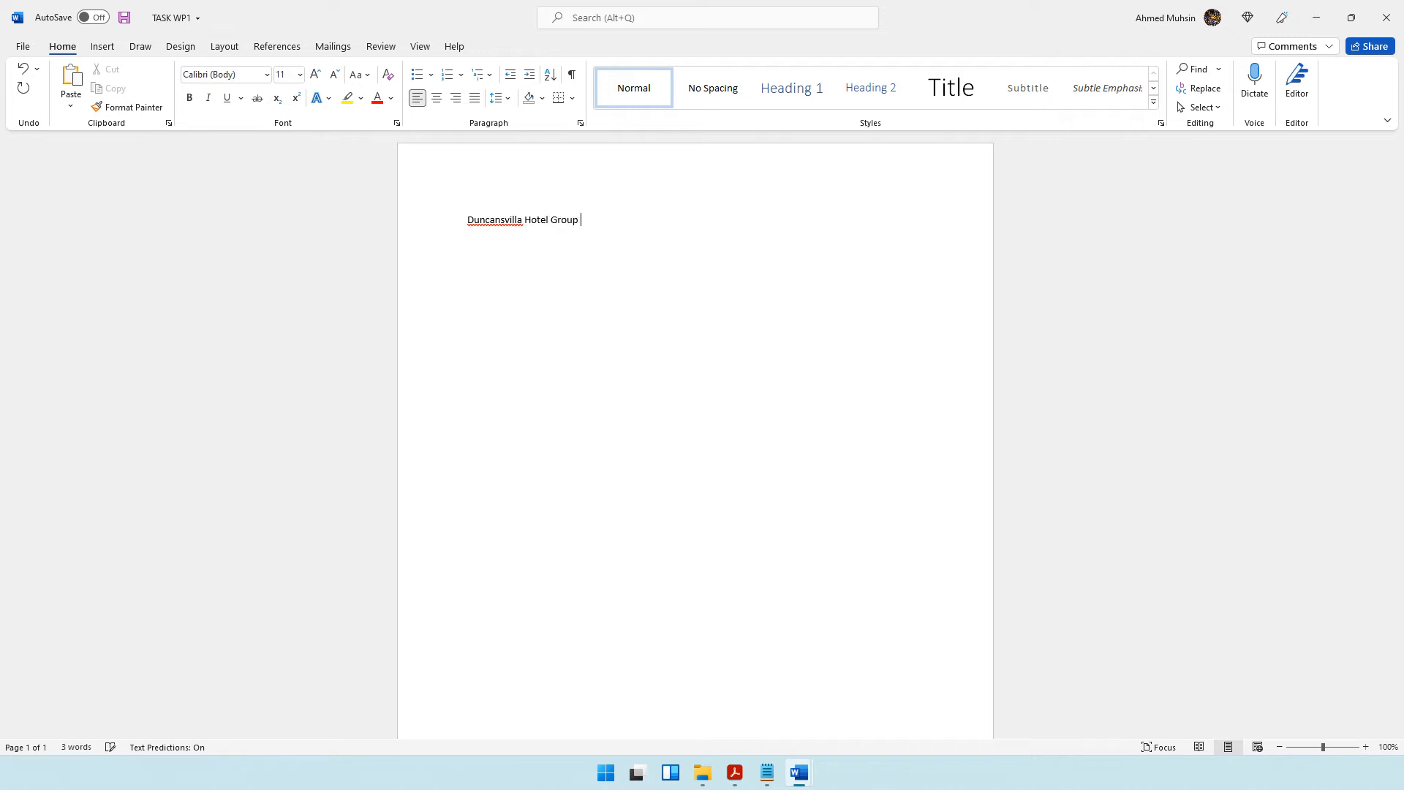
Recheck the question paper's wording about the July meeting report and complete the title with Monthly Report - July.
click(734, 772)
drag(368, 171, 623, 179)
drag(394, 204, 604, 207)
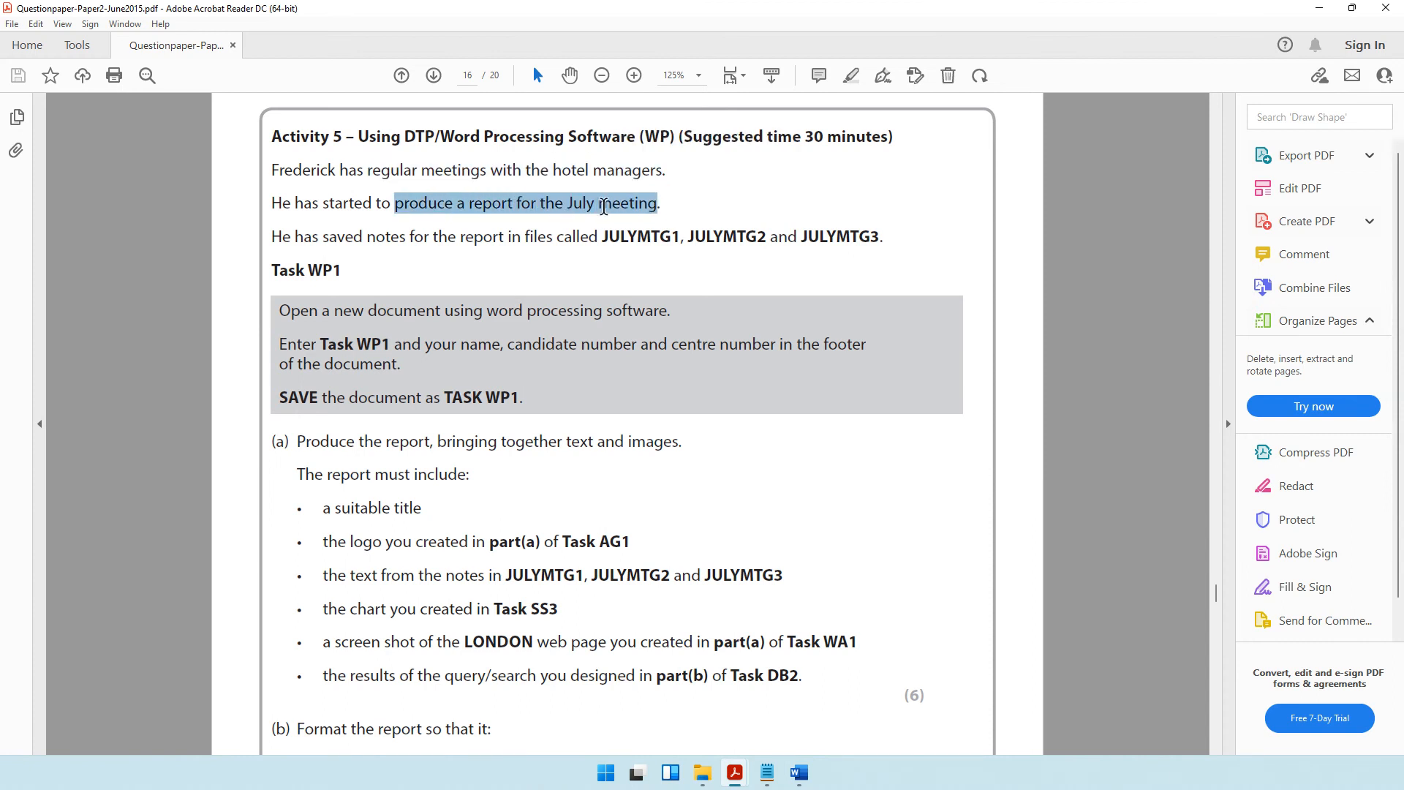
click(565, 204)
click(1319, 8)
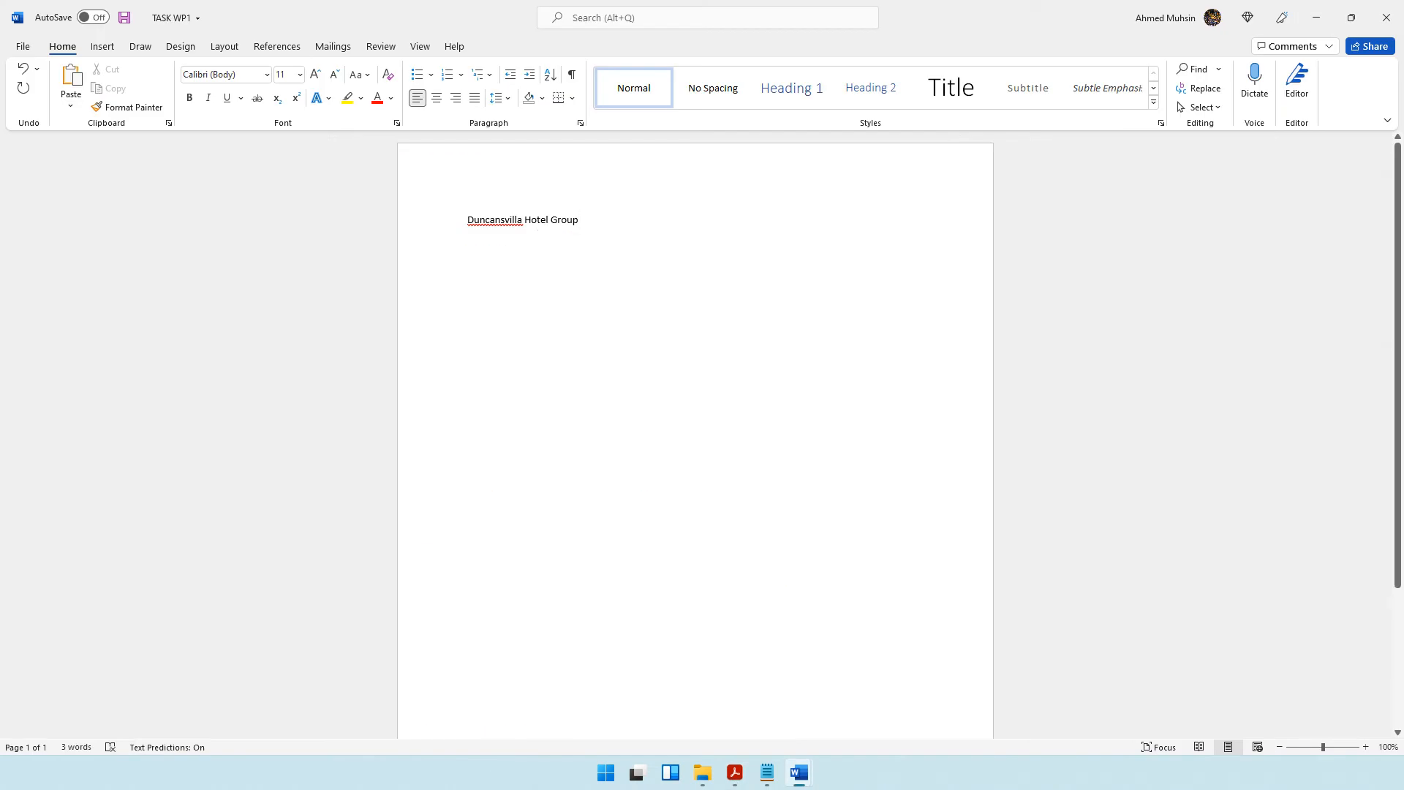
text(Monthly Meeting)
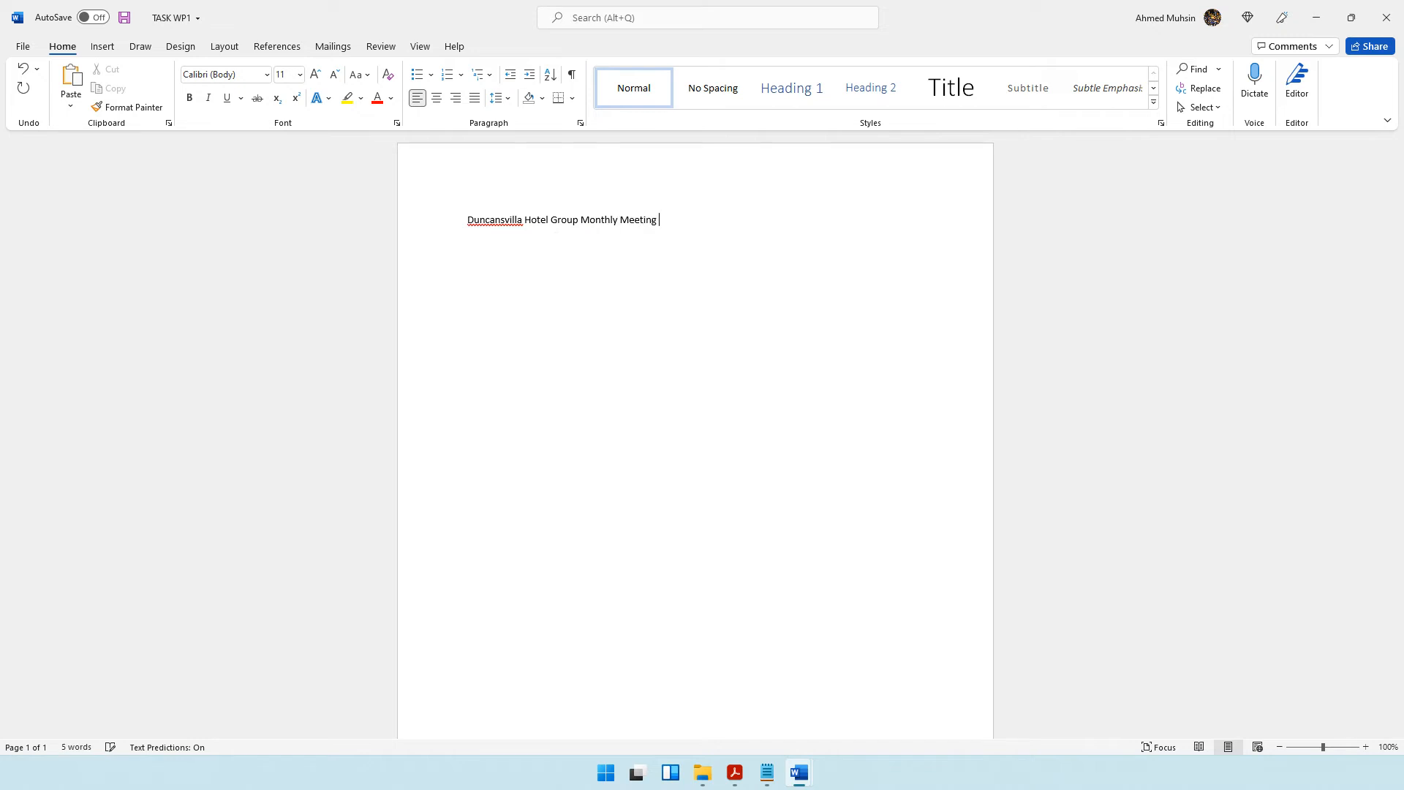
key(ctrl+BackSpace)
Copy Ducansvilla Hotel Group from the question paper's Scenario section on page 2 and replace the misspelled company name in the title.
click(734, 772)
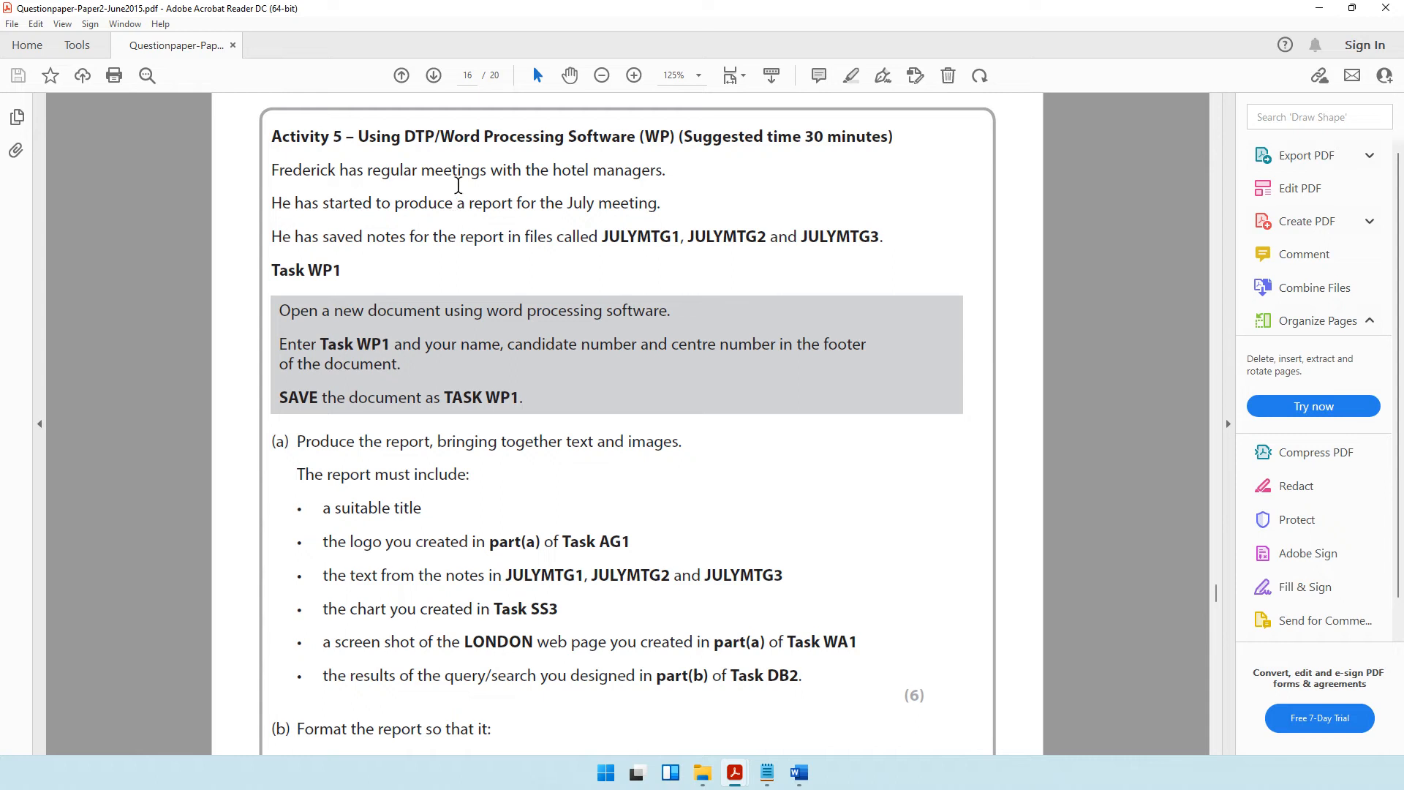
drag(425, 170, 662, 205)
click(515, 209)
scroll(663, 272, up, 1)
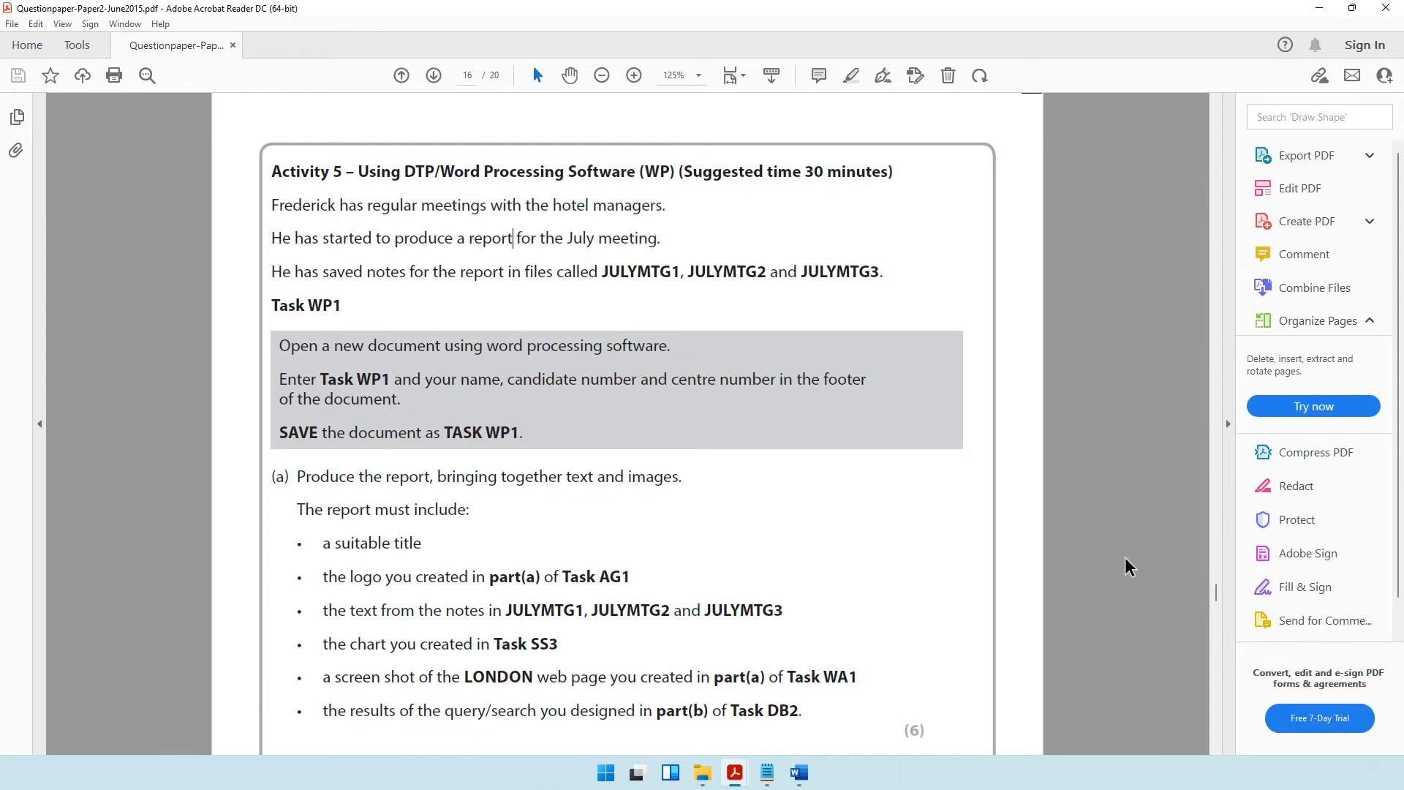
drag(1216, 590, 1214, 163)
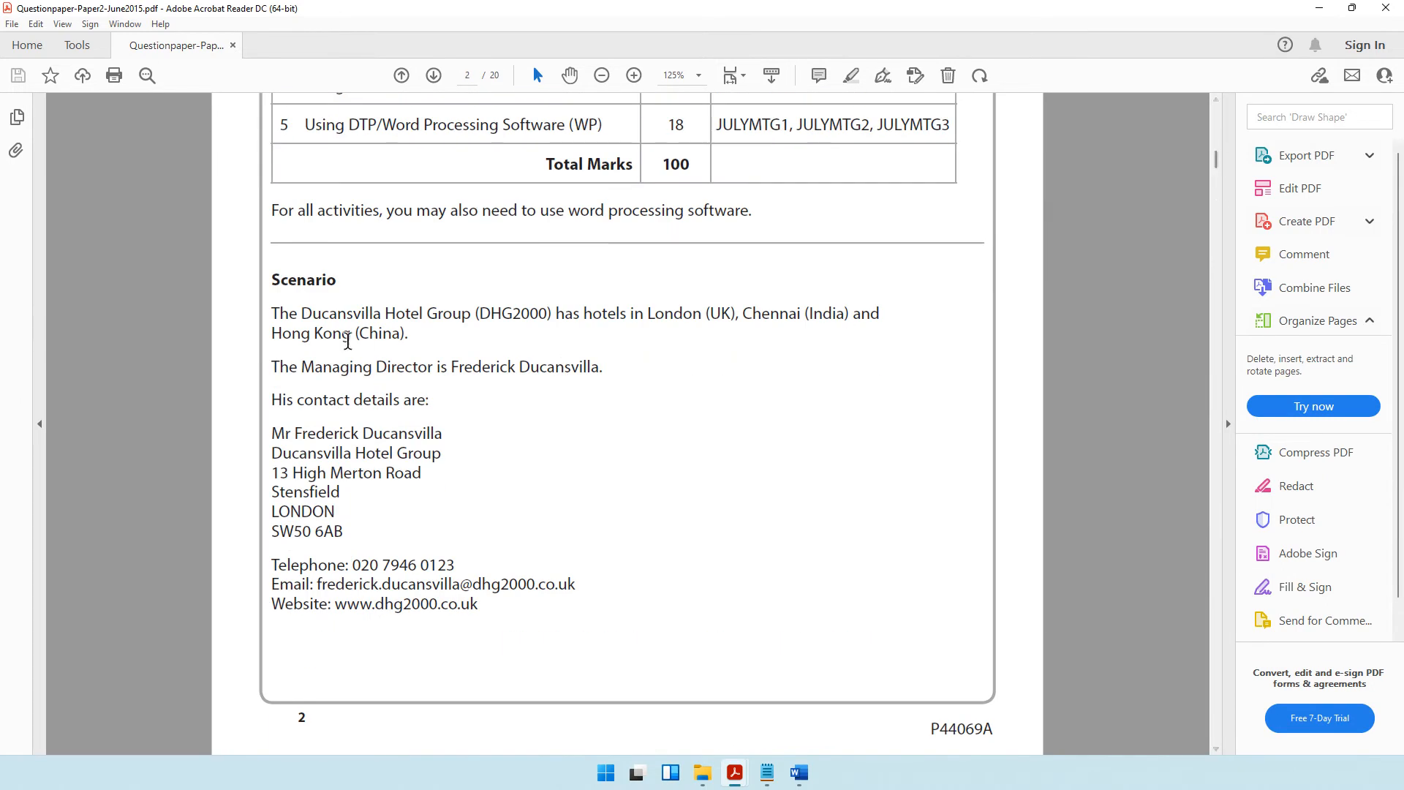
drag(307, 316, 468, 322)
key(ctrl+c)
click(799, 772)
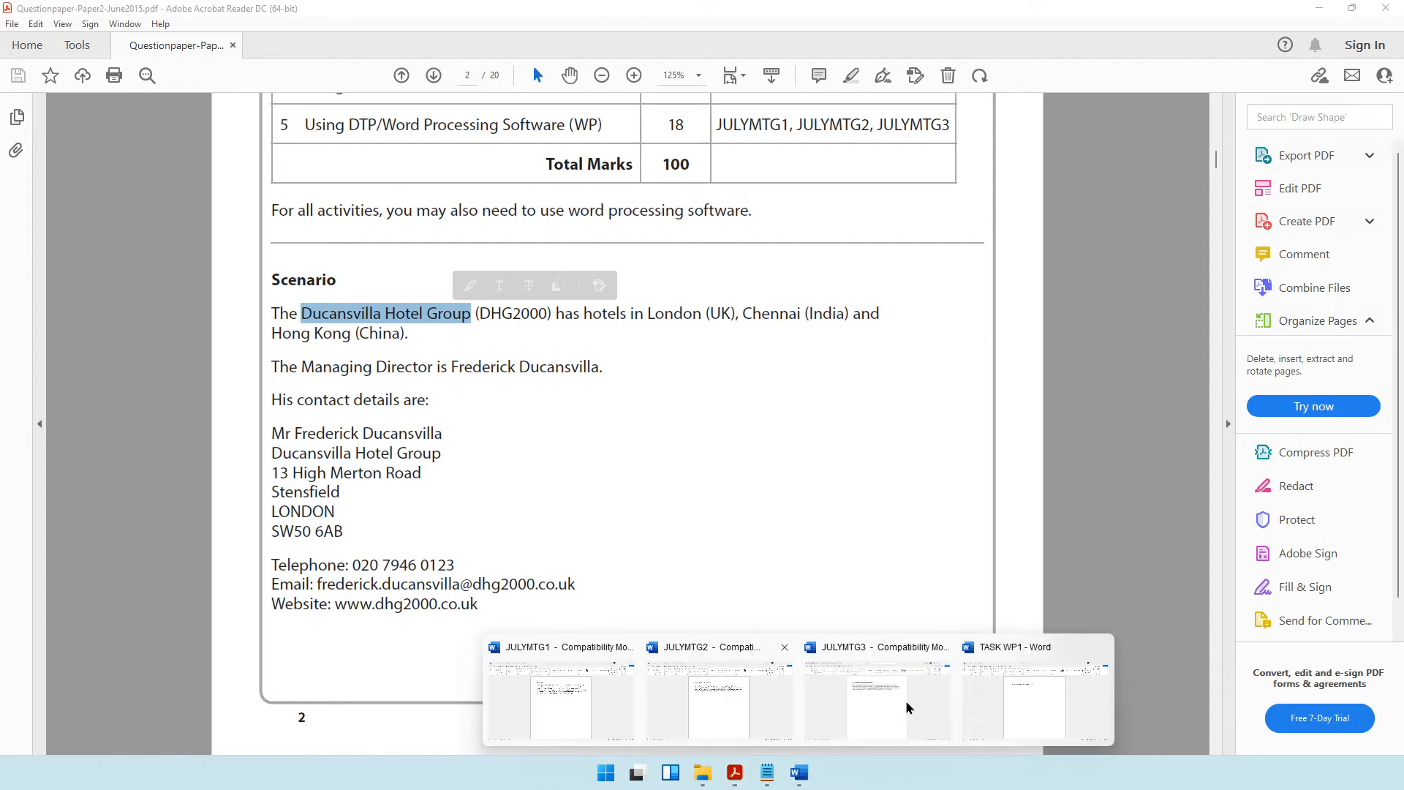
click(1024, 691)
drag(465, 222, 579, 223)
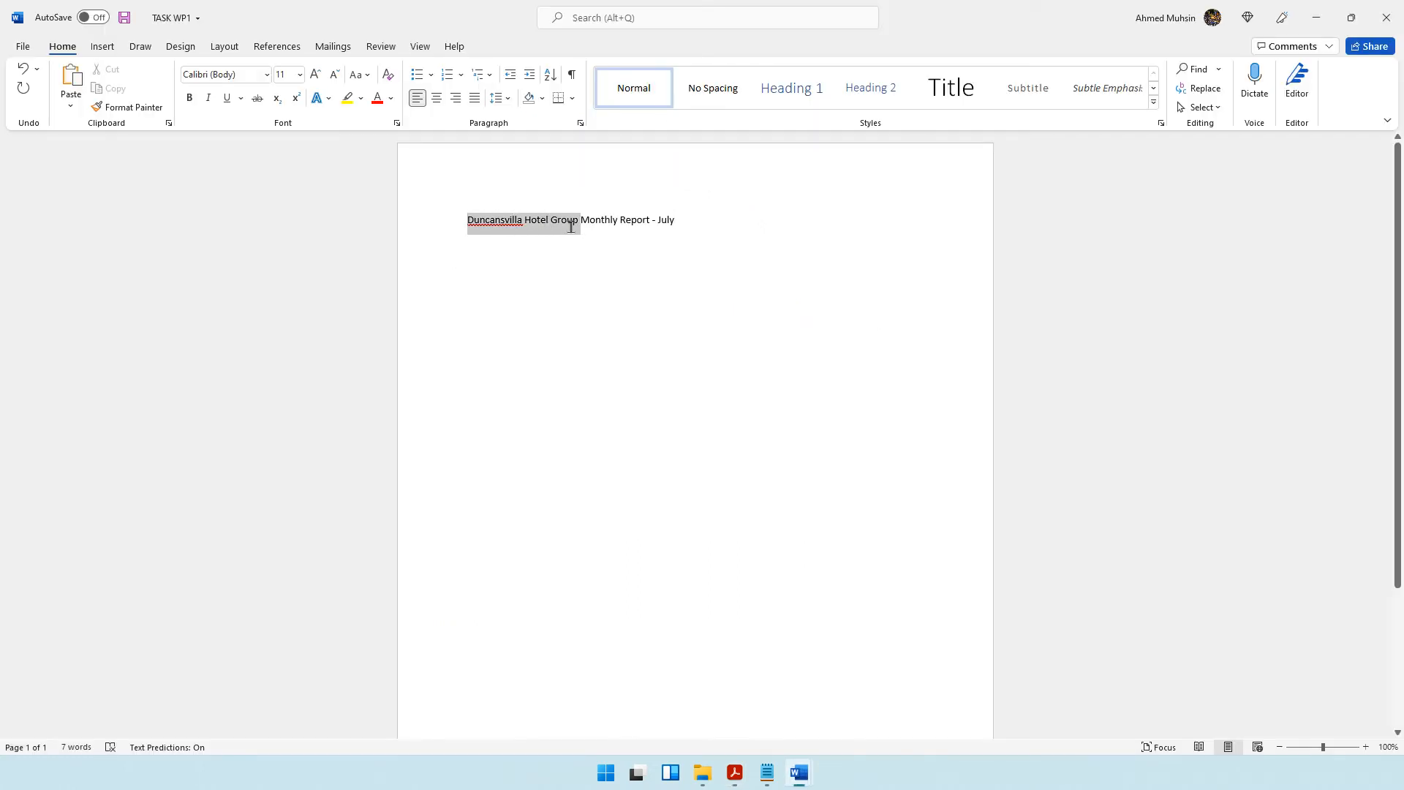
key(ctrl+v)
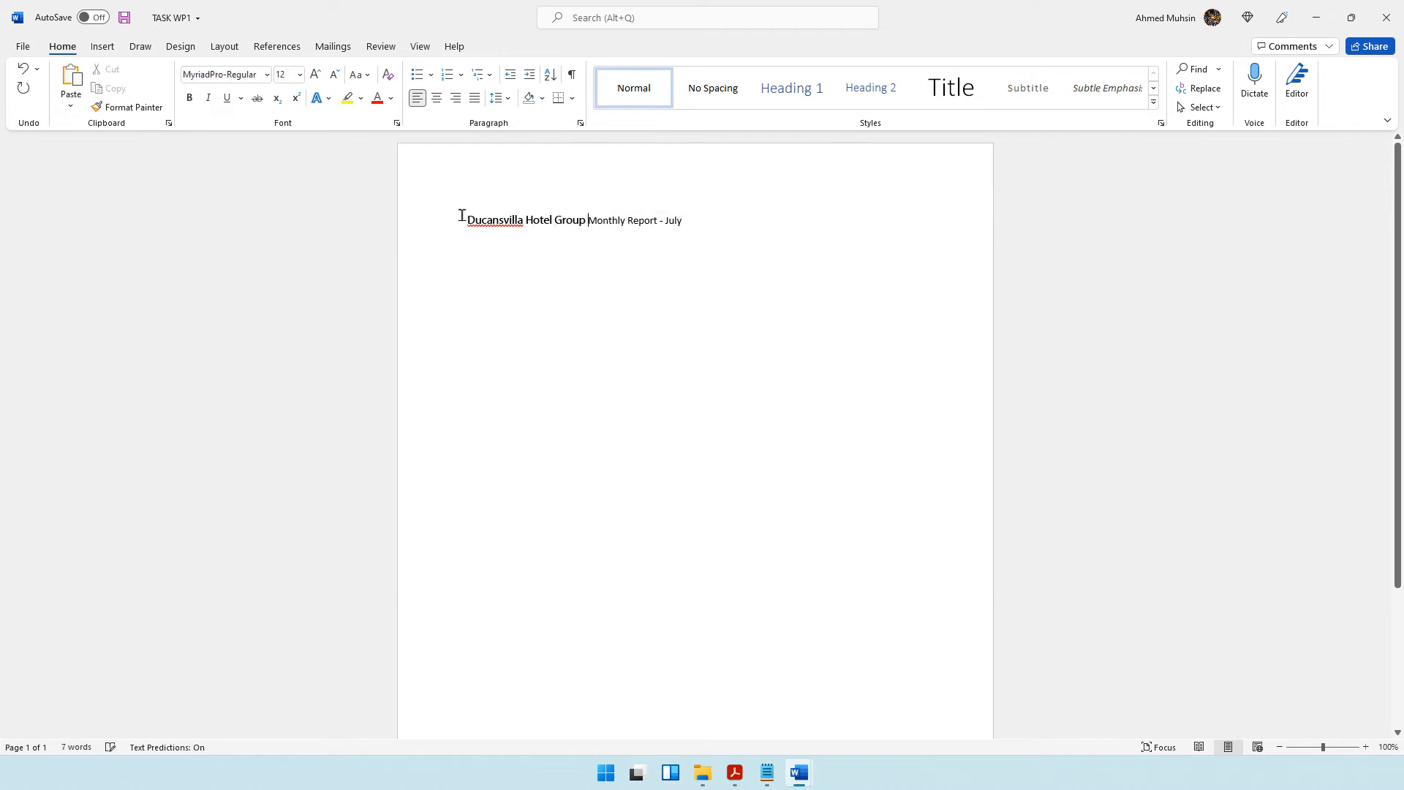
Format the whole report title in Arial, bold, underlined and centred.
drag(464, 220, 687, 221)
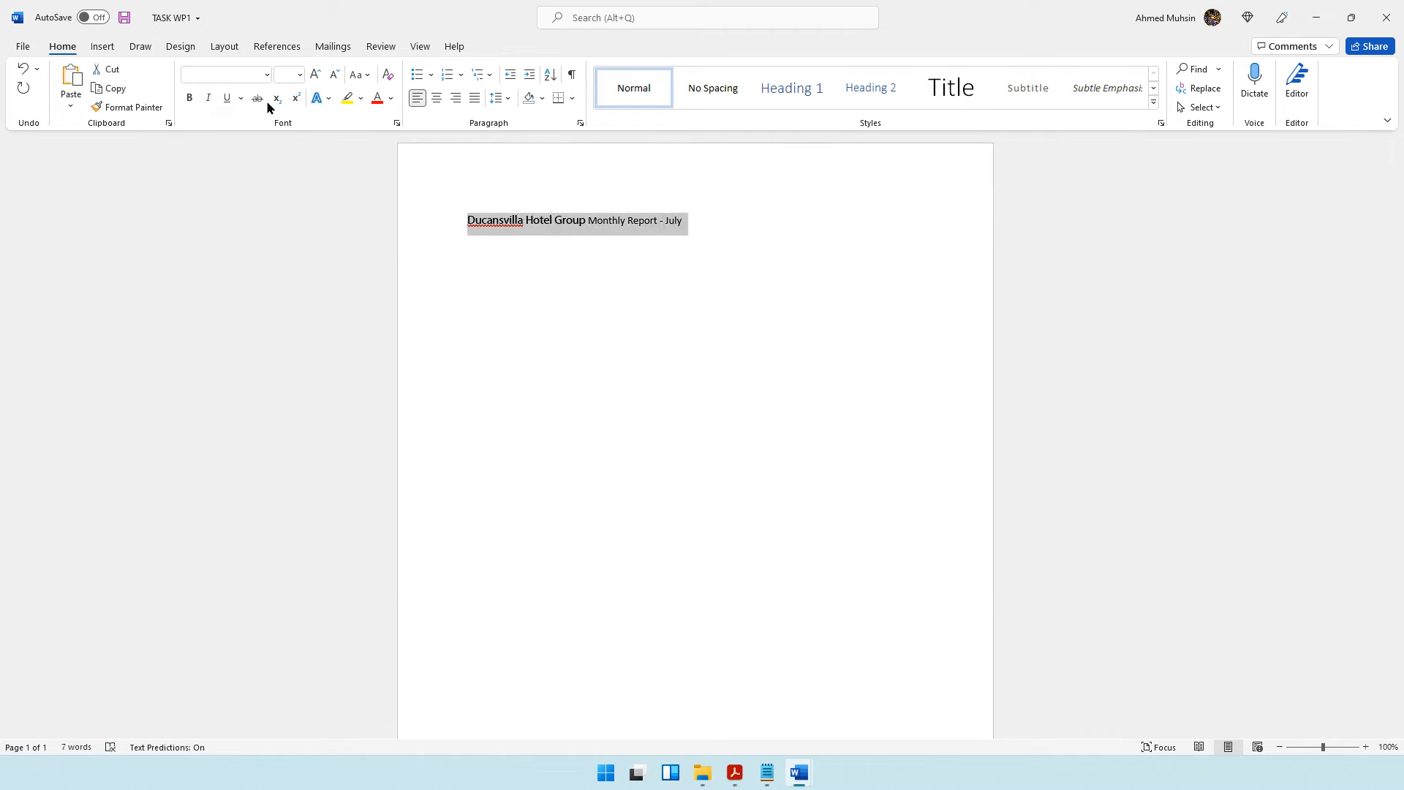
click(220, 74)
text(Arial)
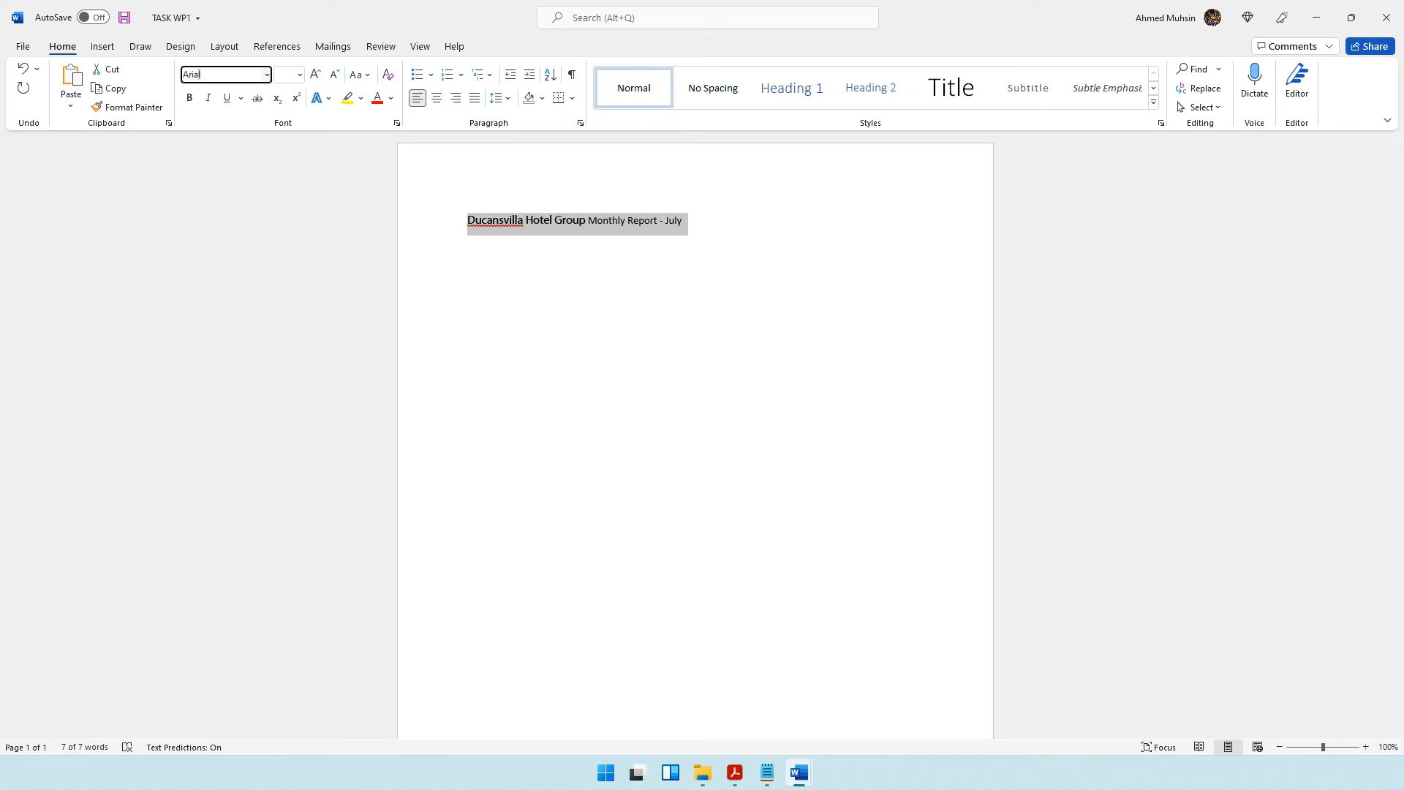
key(Return)
click(189, 97)
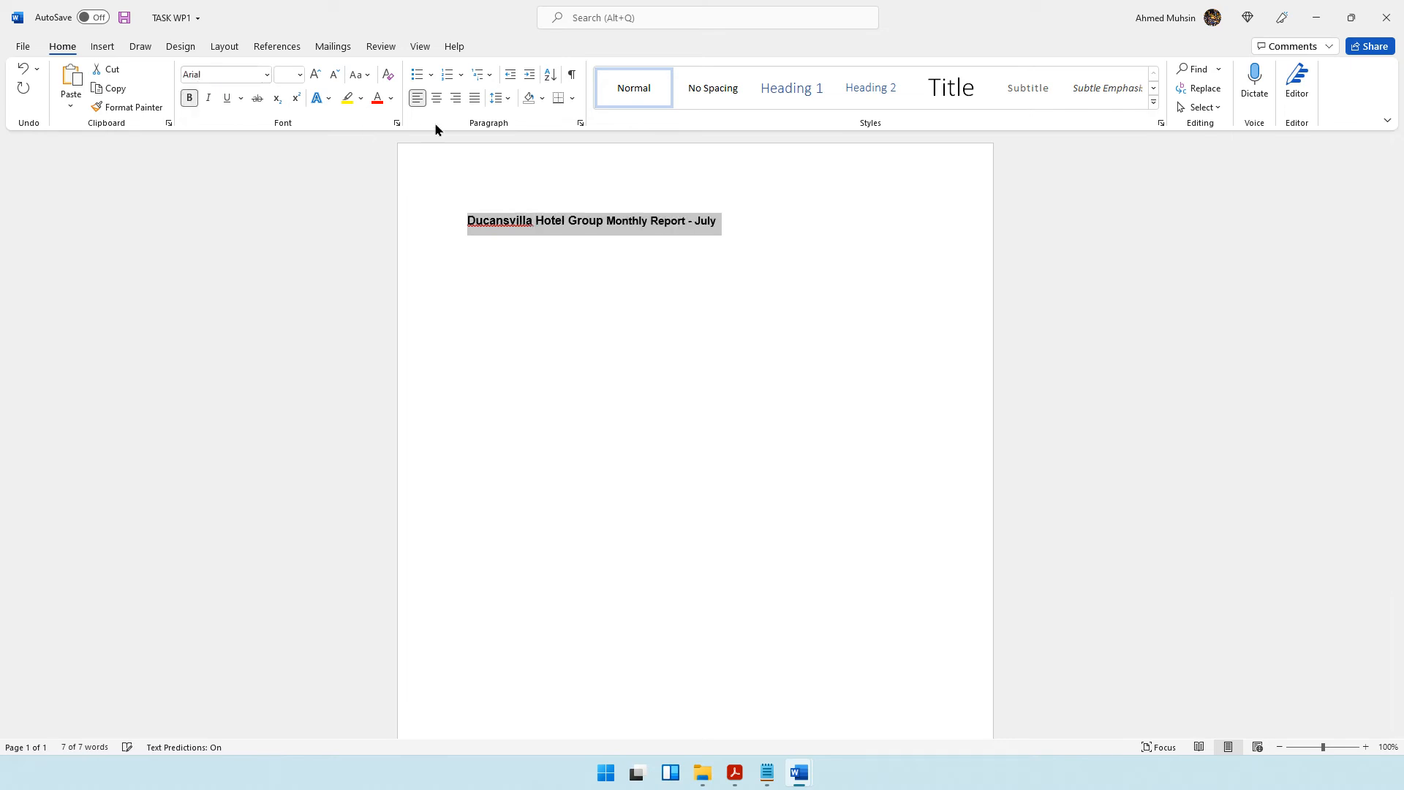
click(436, 97)
click(226, 97)
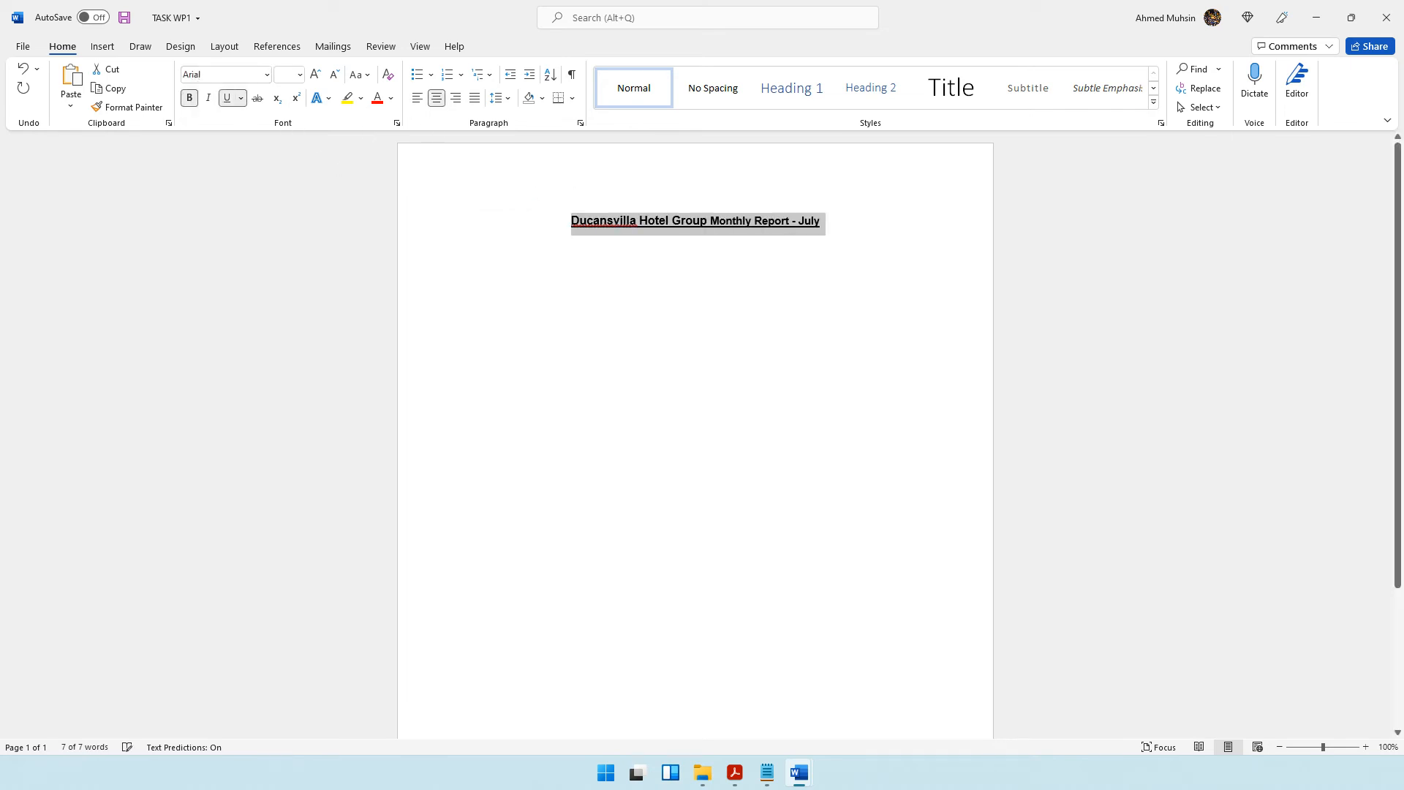
Add two new lines below the report title.
click(826, 233)
key(Return)
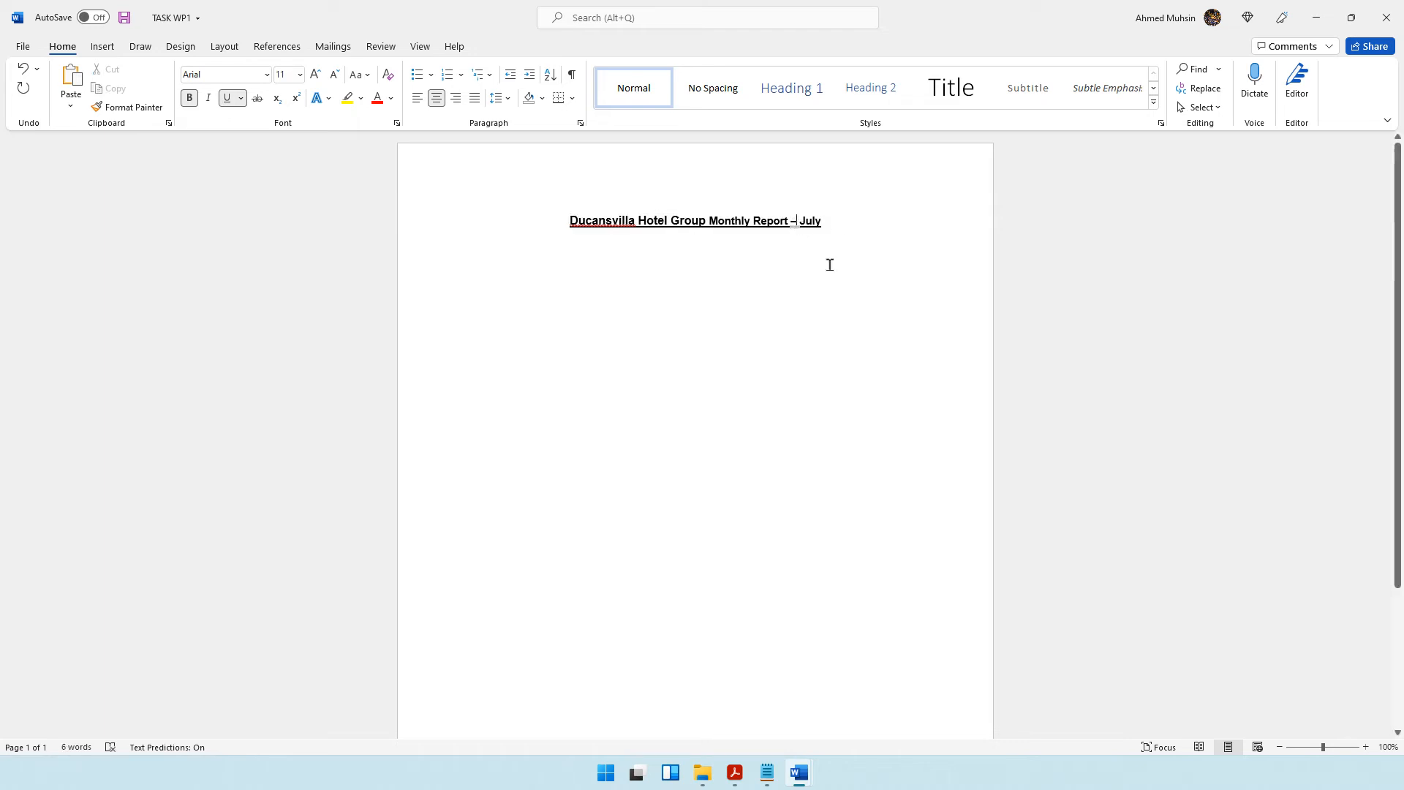
click(841, 224)
key(Return)
key(Return)
Return to page 16 of the question paper and read which logo the report must include.
click(735, 772)
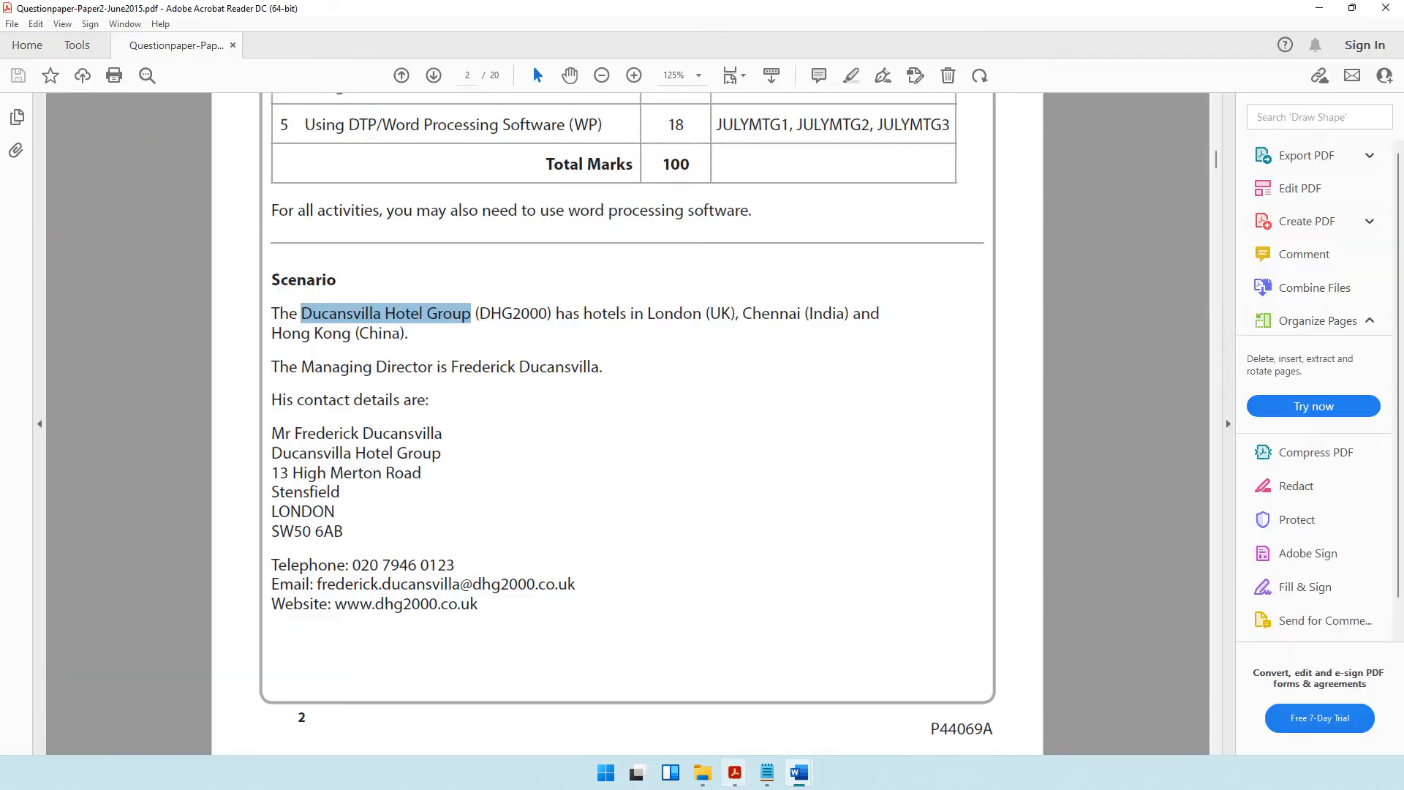
click(464, 74)
text(16)
key(Return)
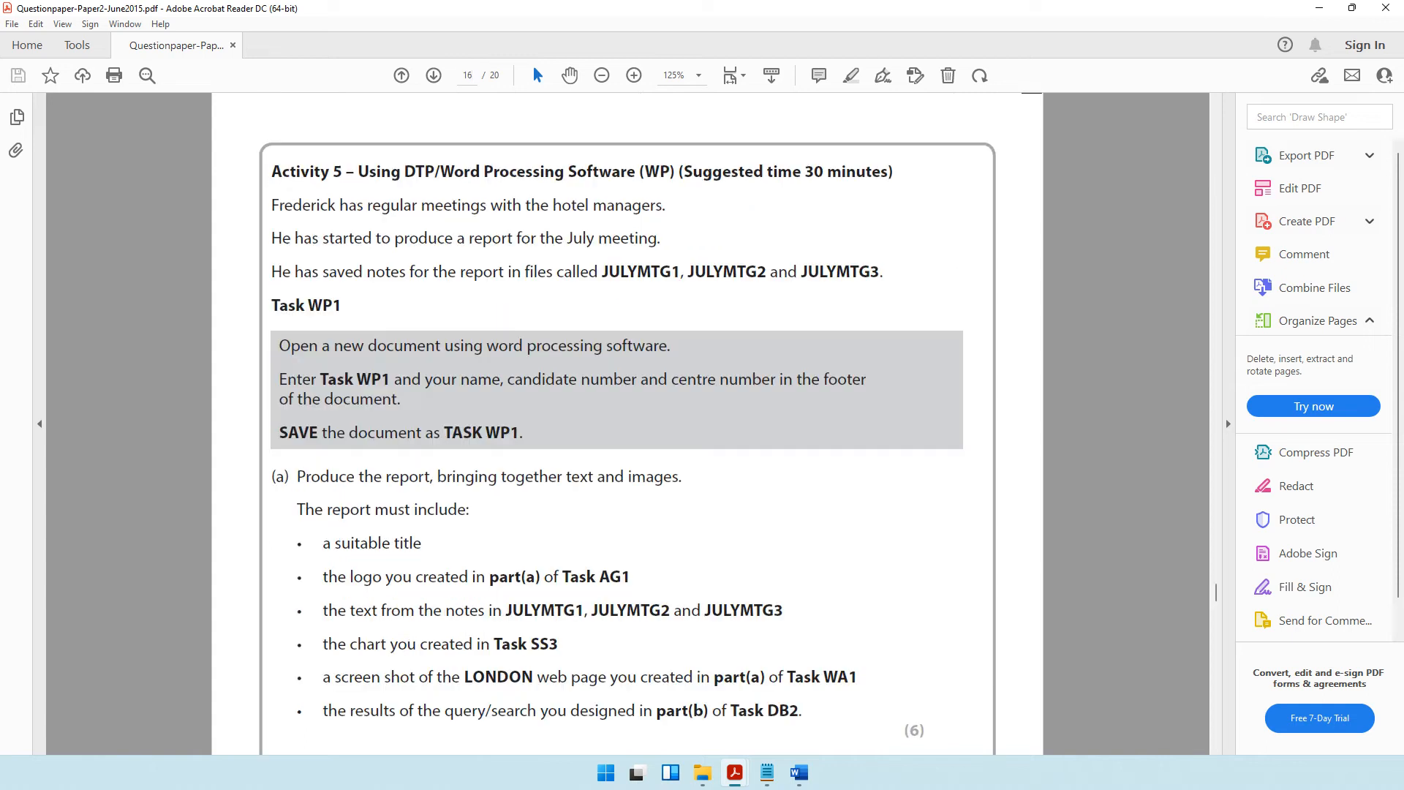
scroll(412, 456, down, 3)
drag(342, 469, 633, 471)
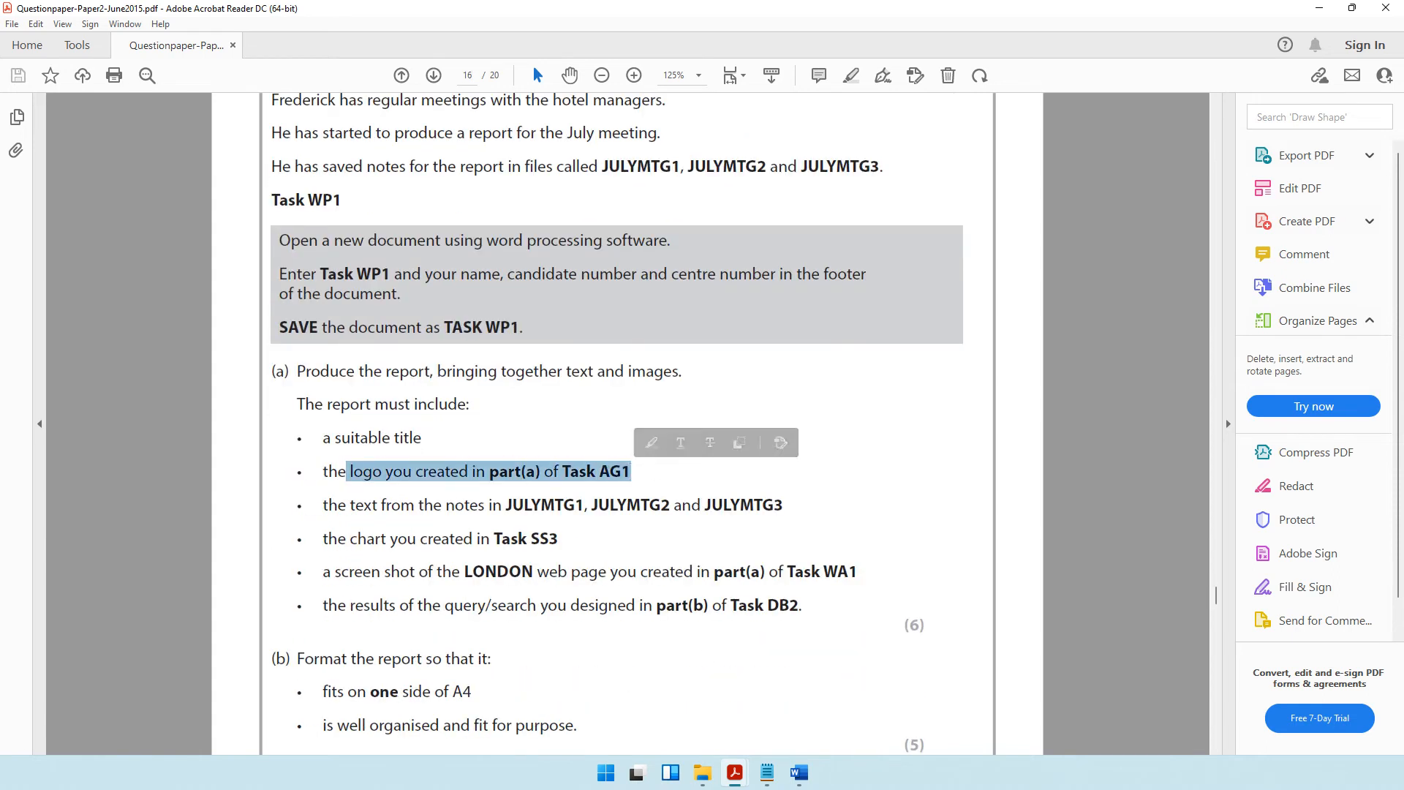
Insert the DHGLOGO image from the 2015 folder below the title and shrink it to about 1.58" high by 1.46" wide.
click(703, 773)
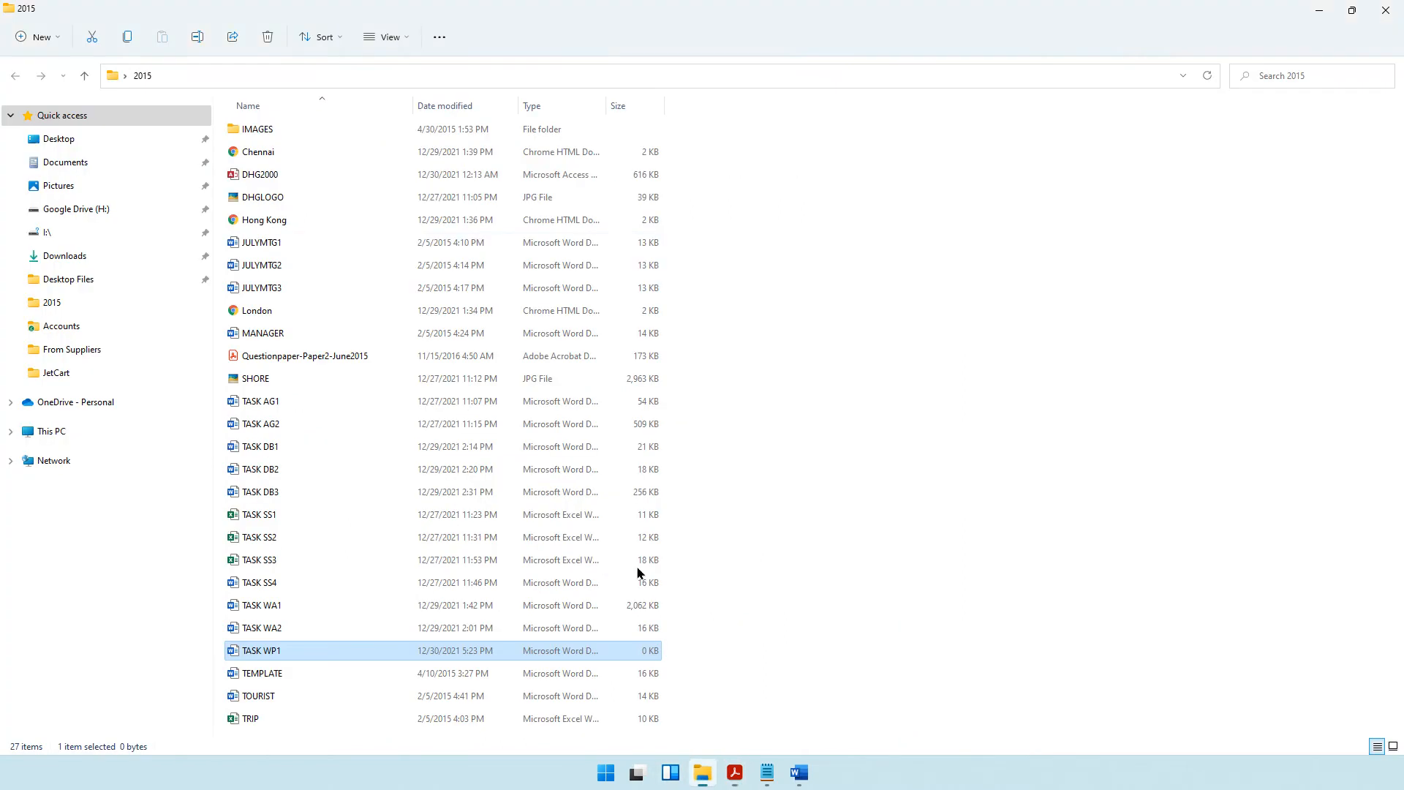
click(252, 196)
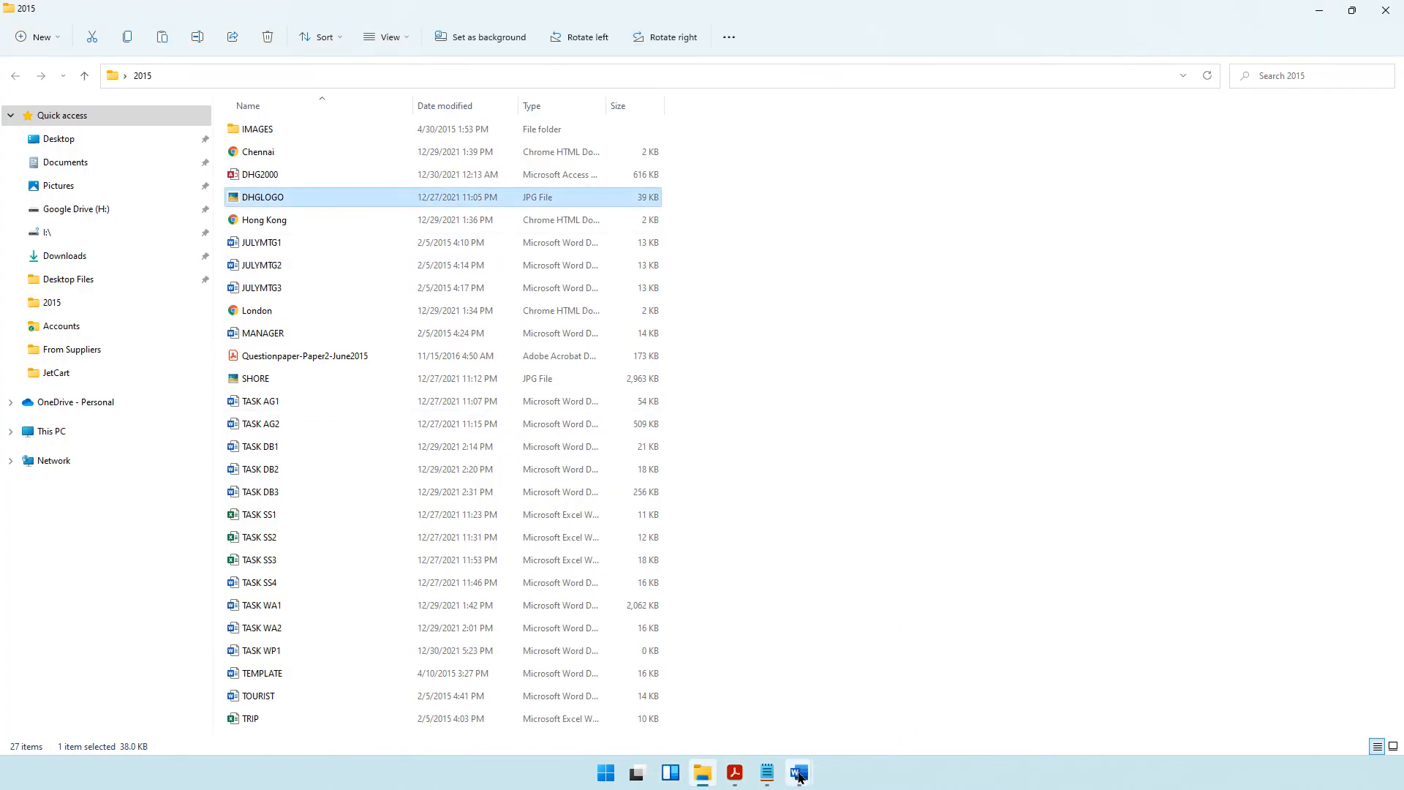
mouse_move(799, 773)
click(1016, 680)
key(ctrl+v)
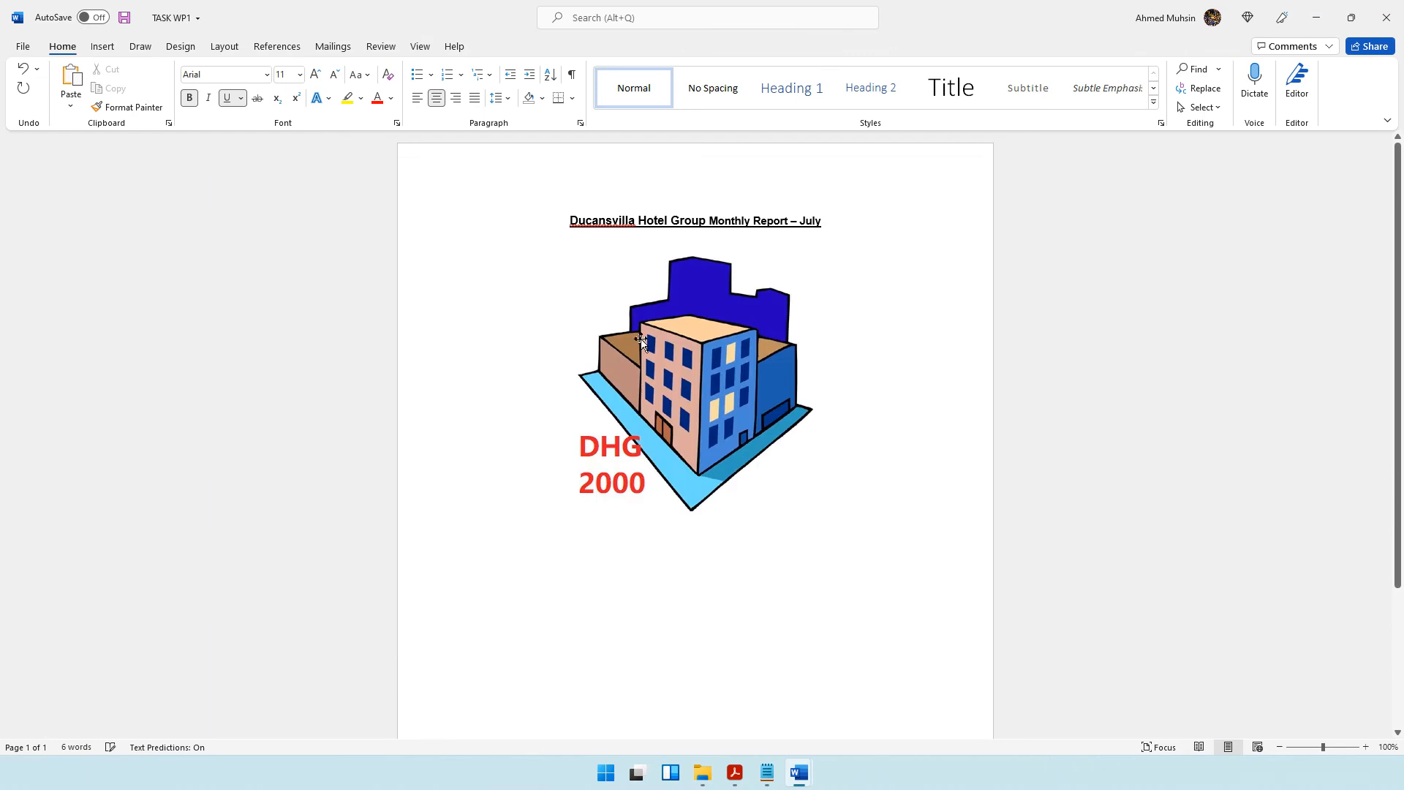
click(695, 362)
drag(790, 451, 724, 326)
Try positioning the logo at the page's top left with square text wrapping, and undo the change.
click(512, 46)
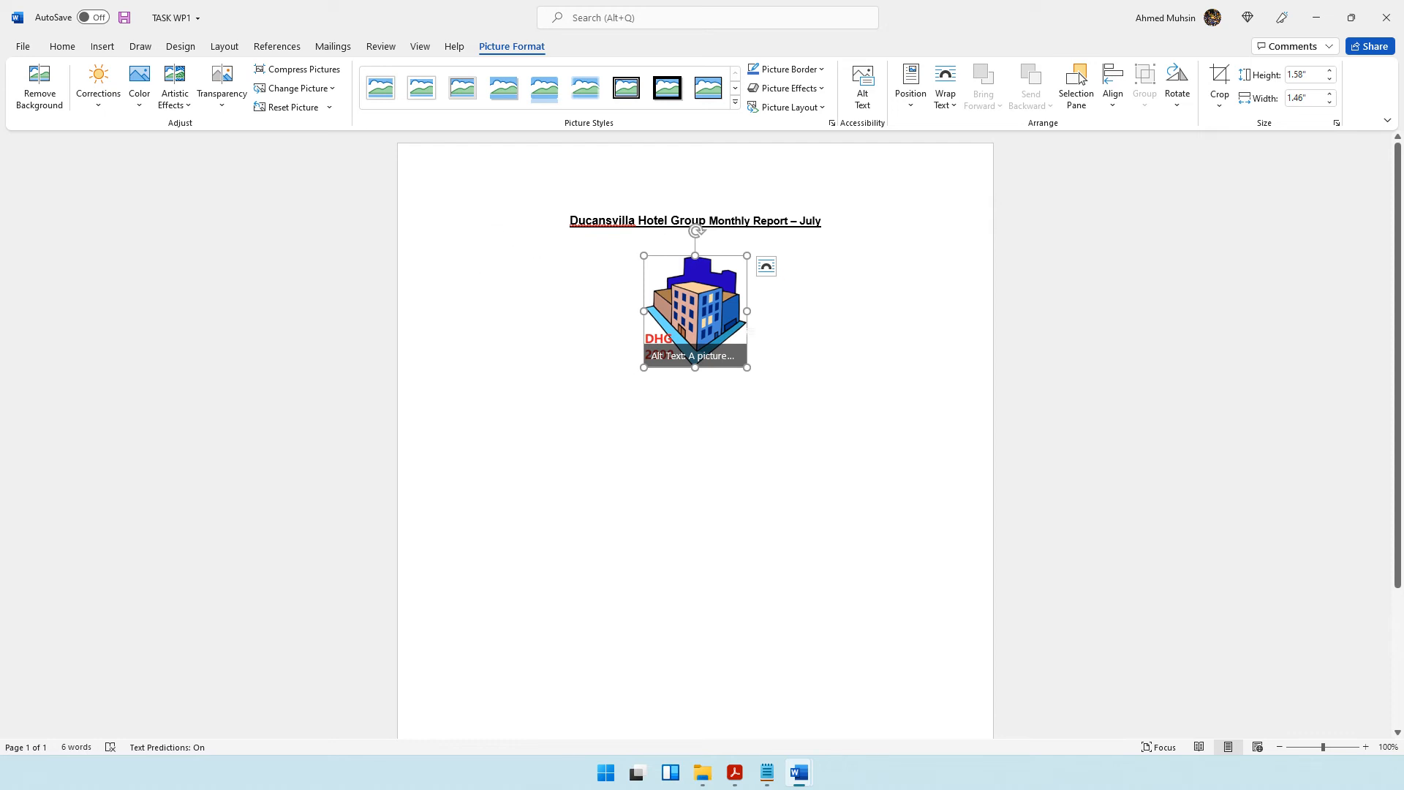
click(919, 110)
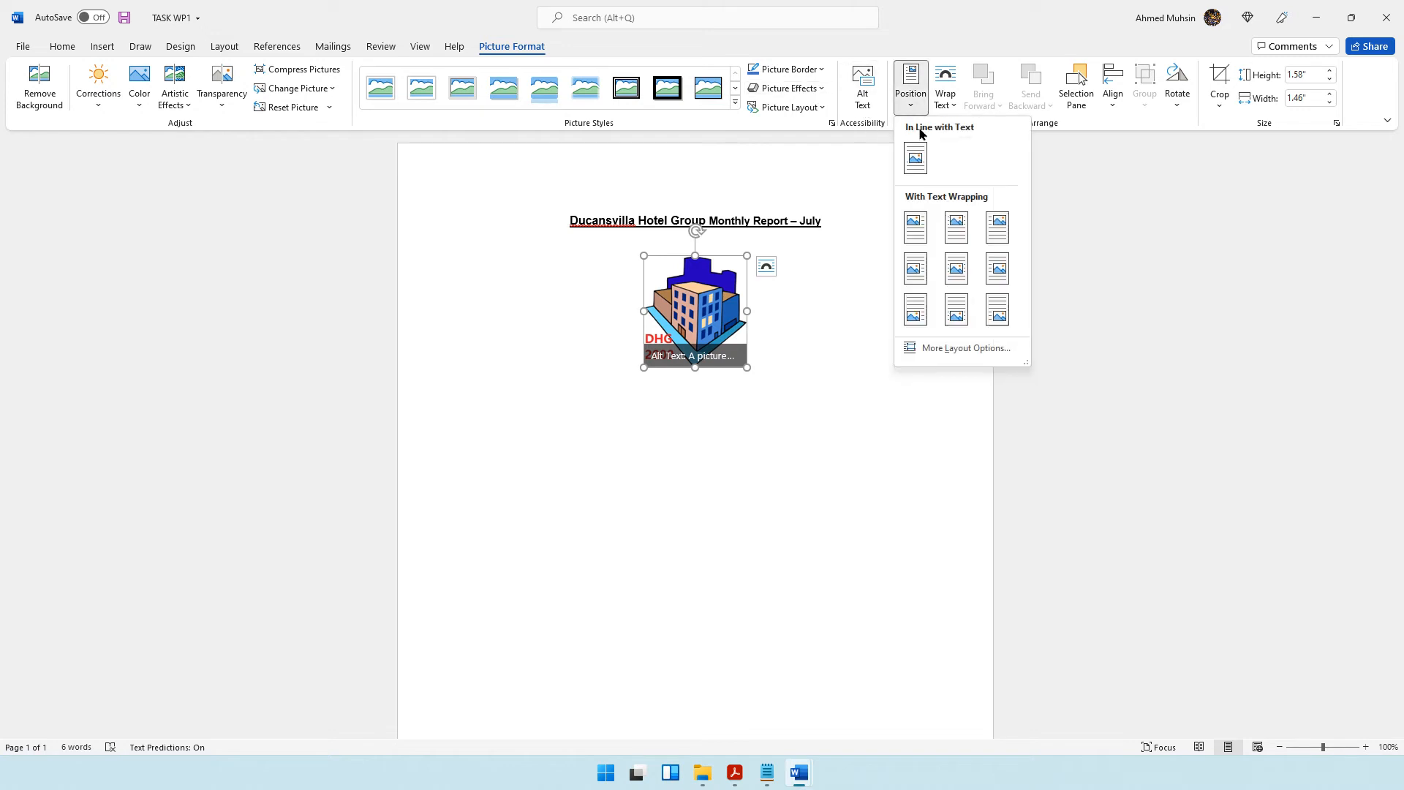
click(921, 232)
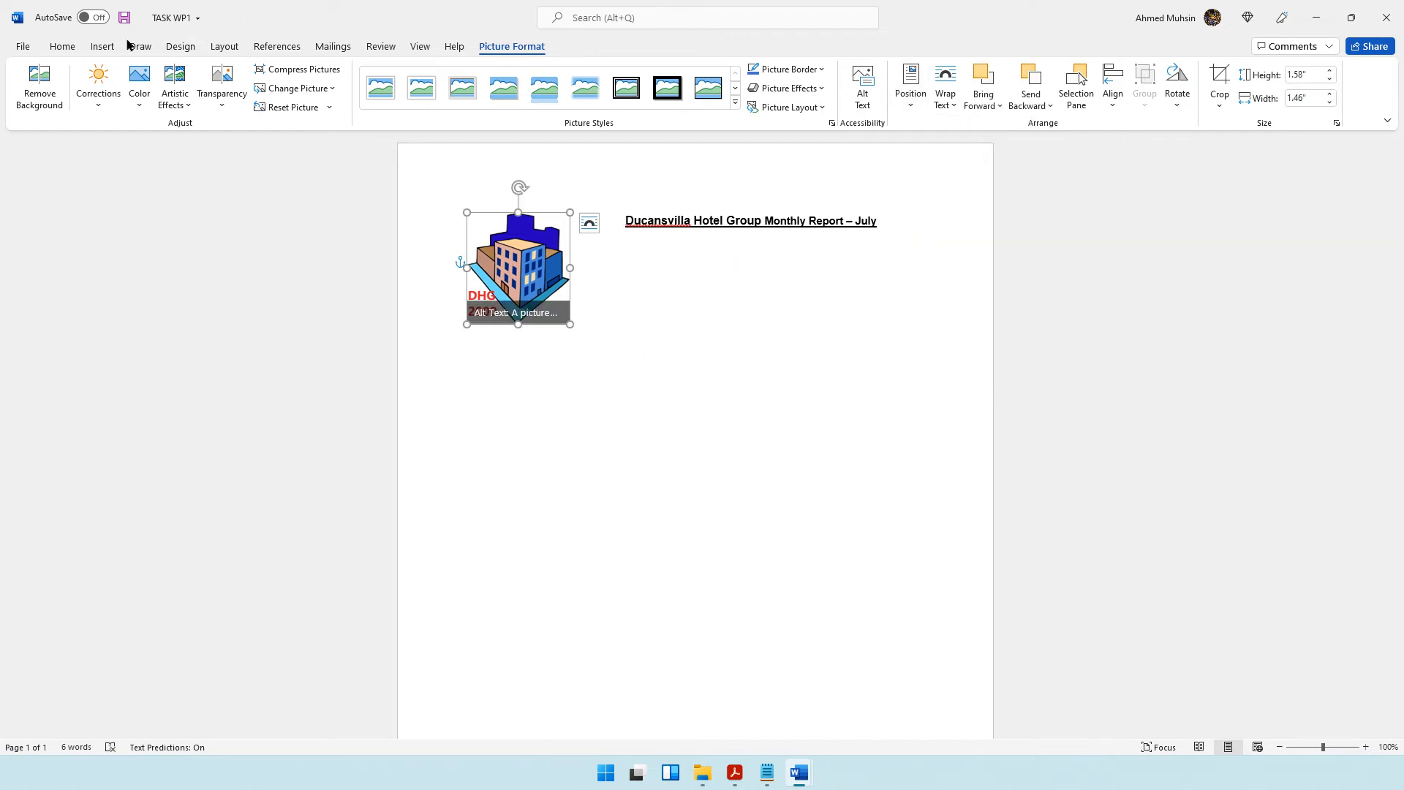
click(63, 47)
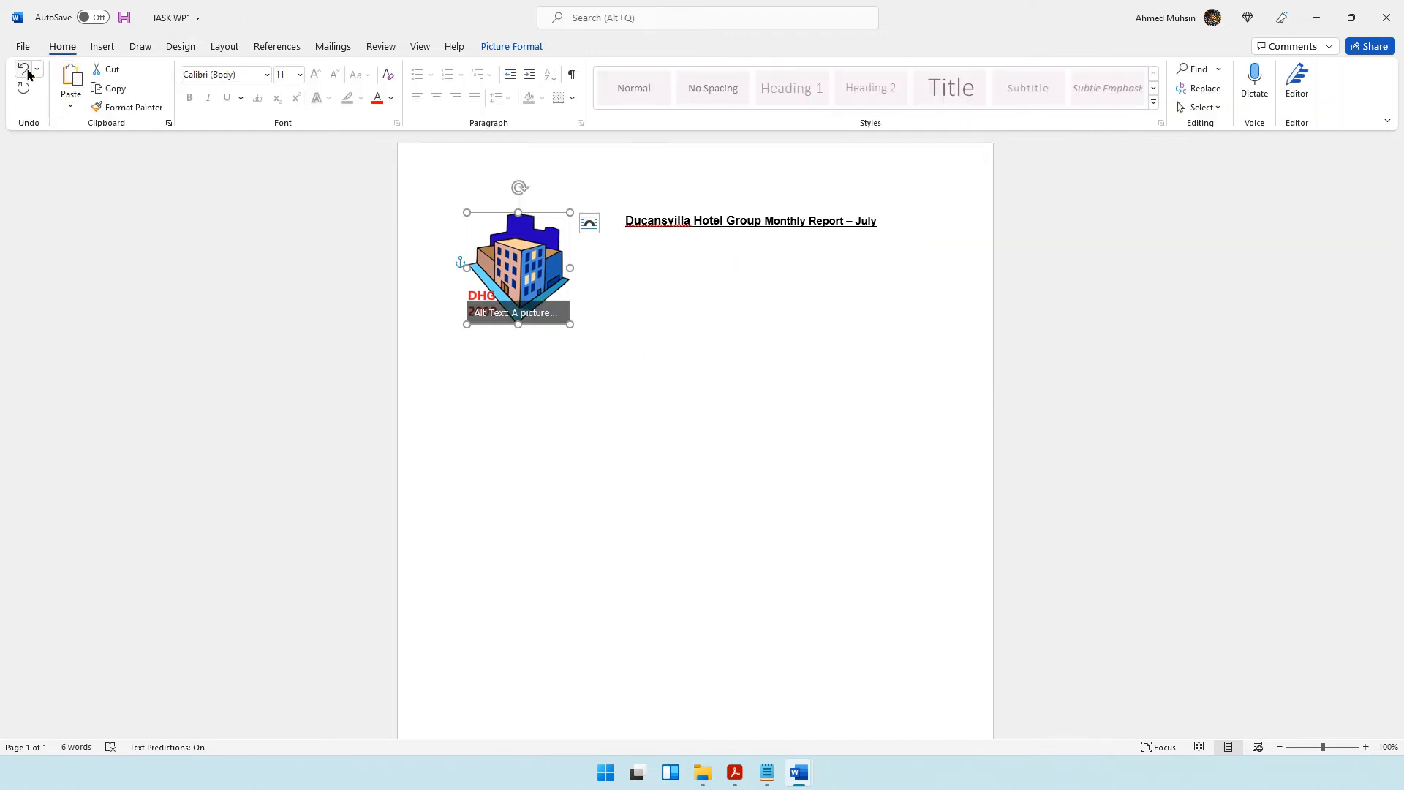
click(24, 68)
Set the logo's text wrapping to Behind Text.
click(528, 47)
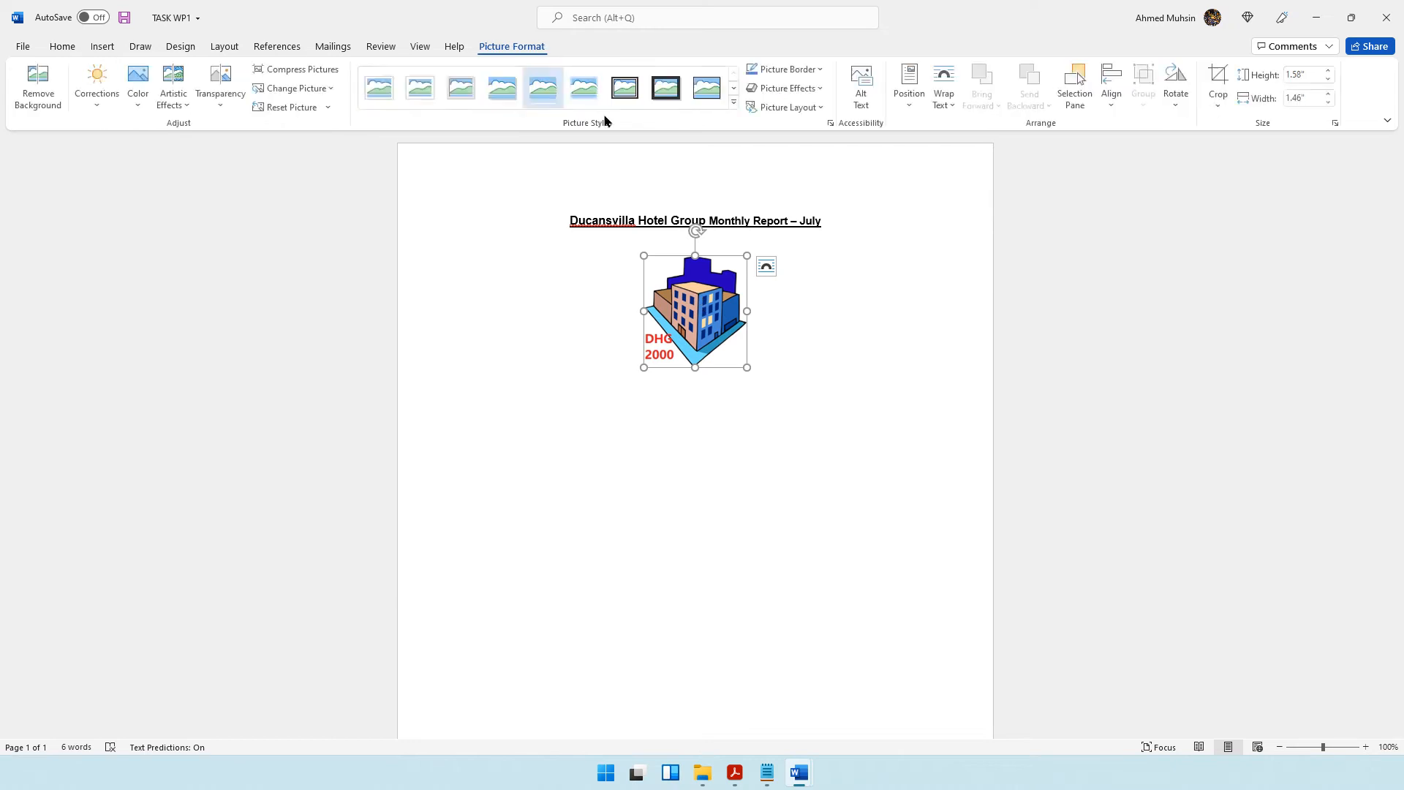
click(946, 98)
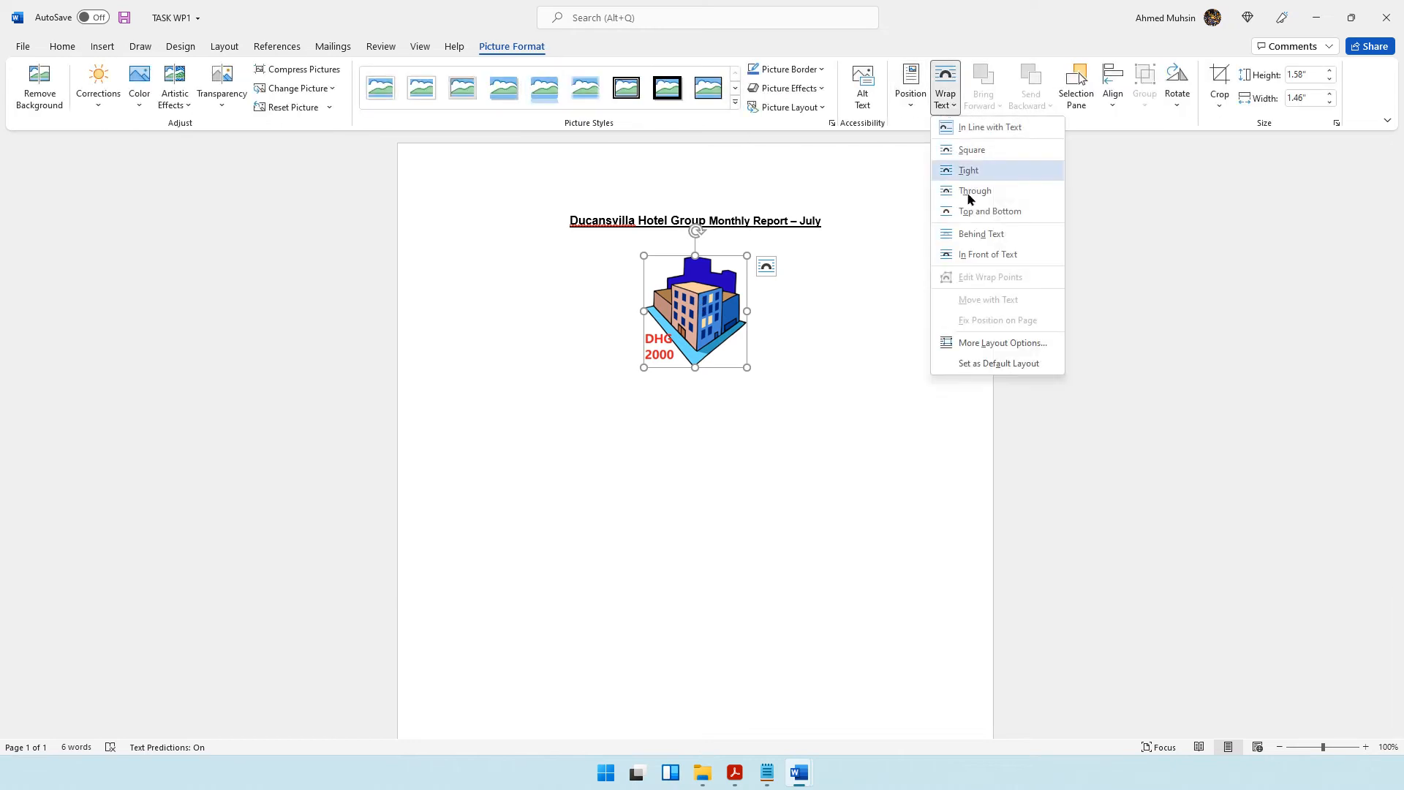
click(979, 235)
Try moving the logo to the page's upper-left corner beside the title, and undo the move.
drag(699, 325, 480, 225)
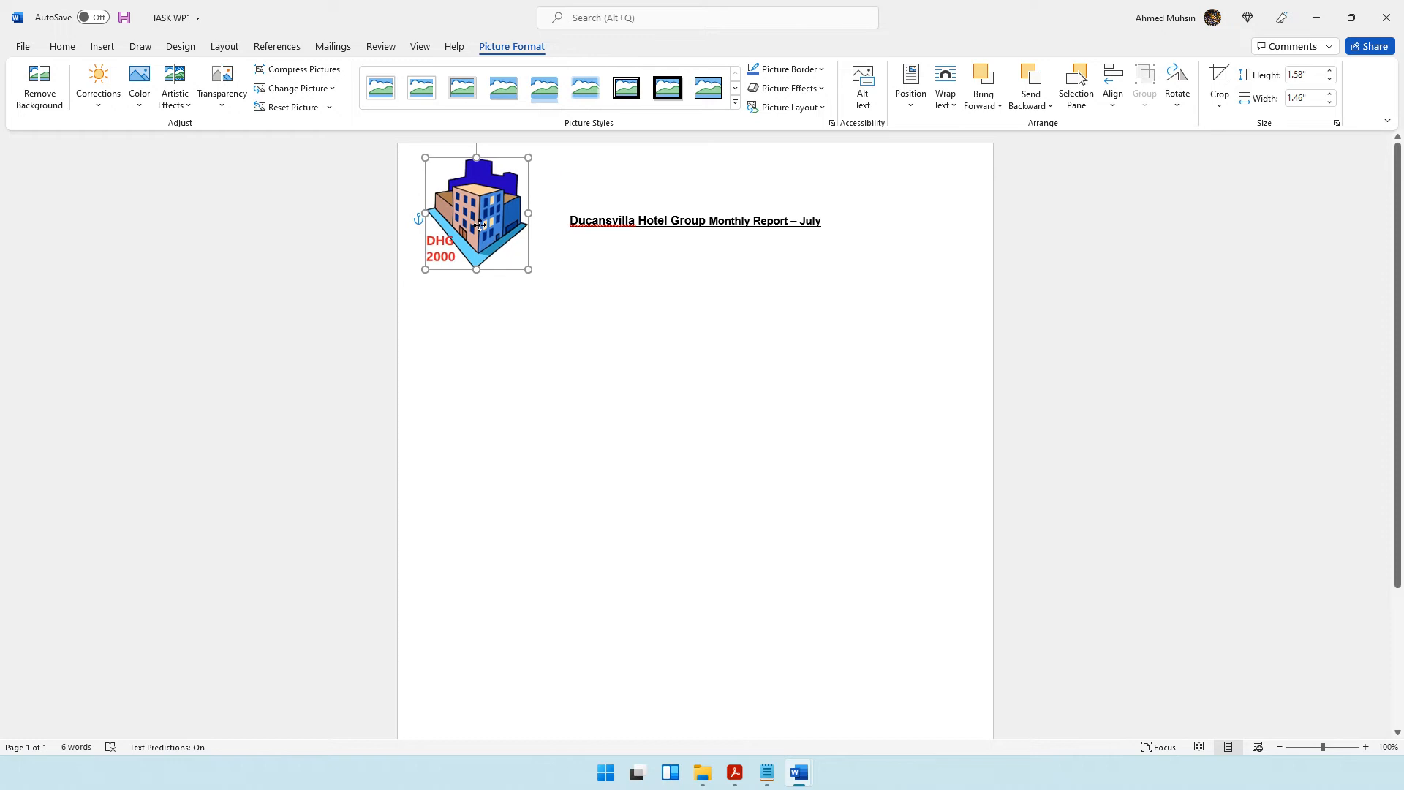
click(695, 282)
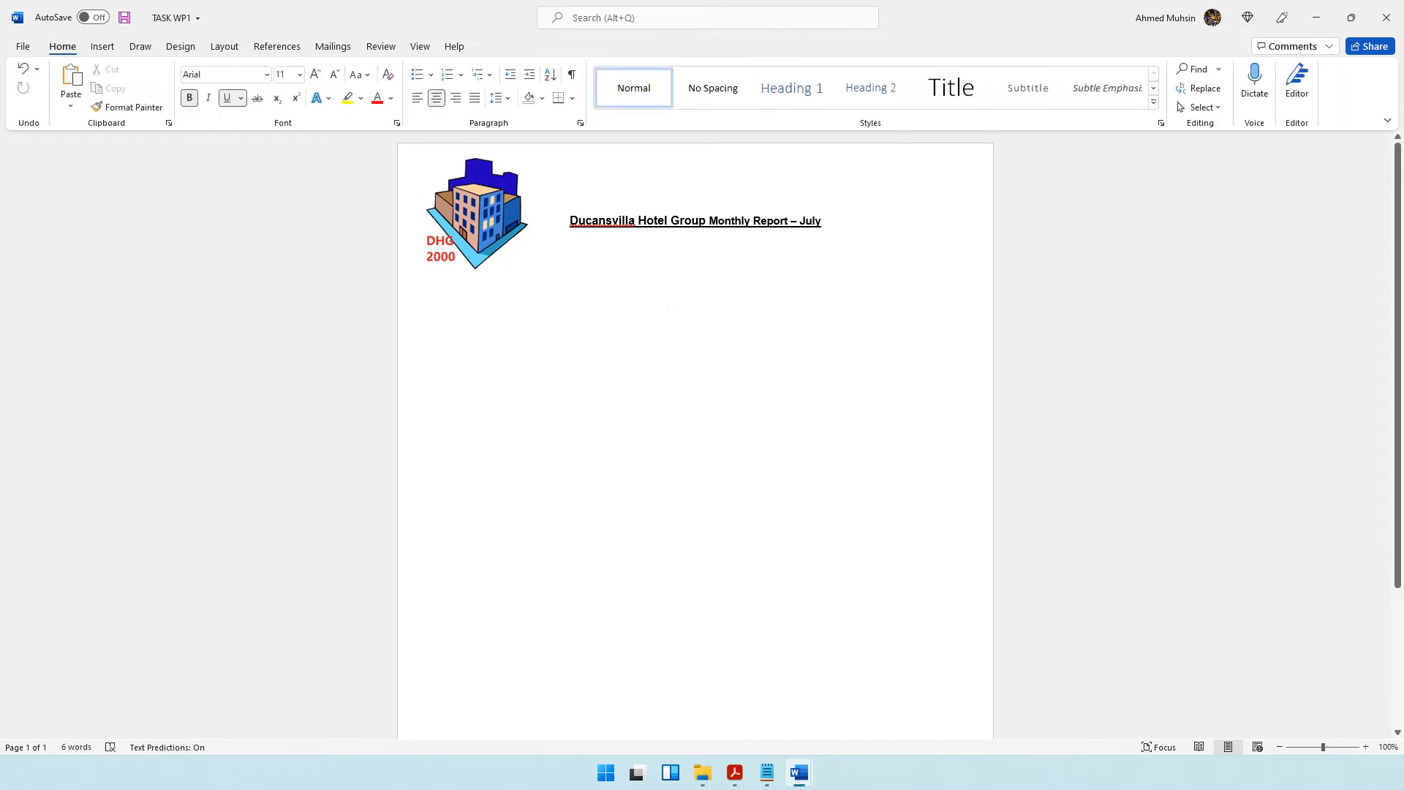
click(25, 70)
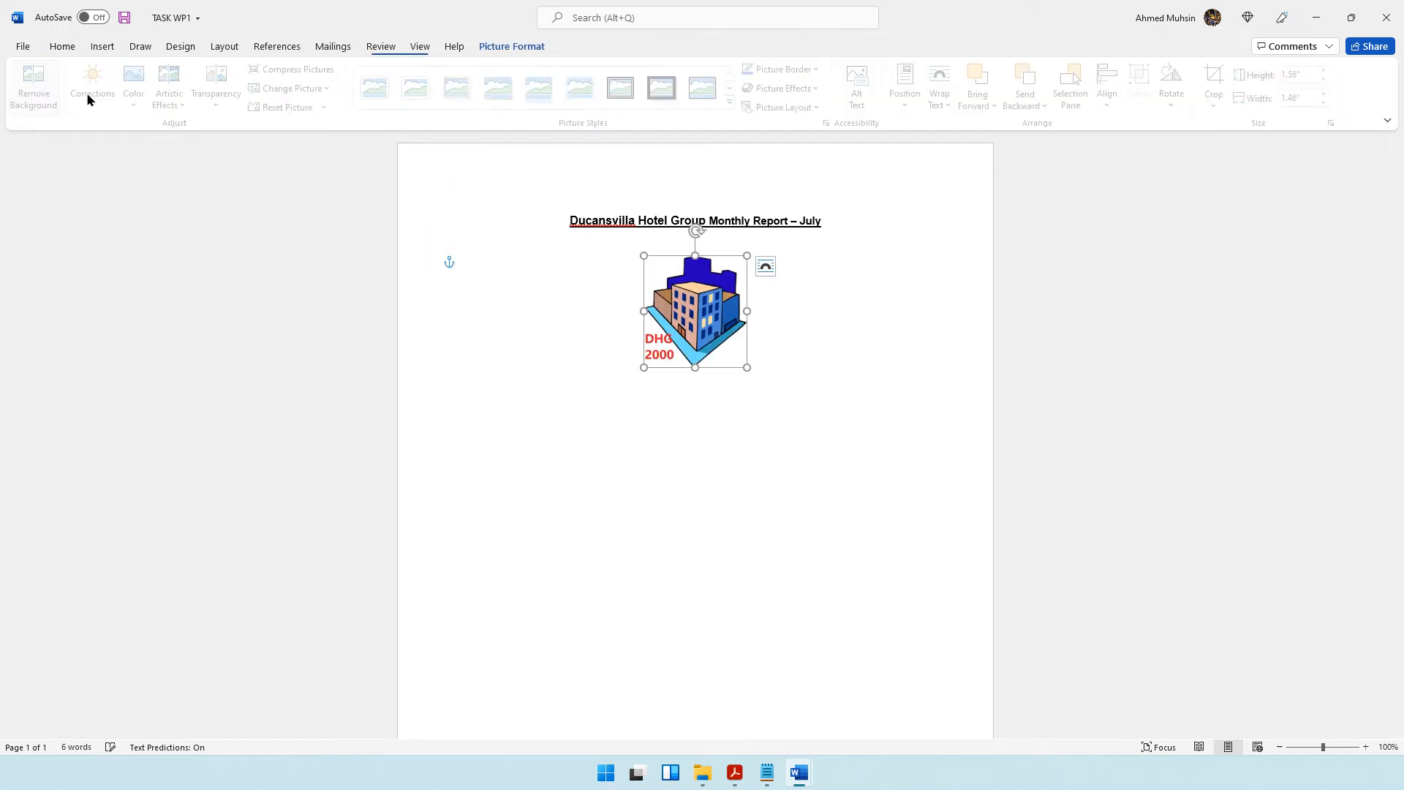
Adjust the logo's text wrapping and move it to the page's upper-left corner beside the title.
click(911, 94)
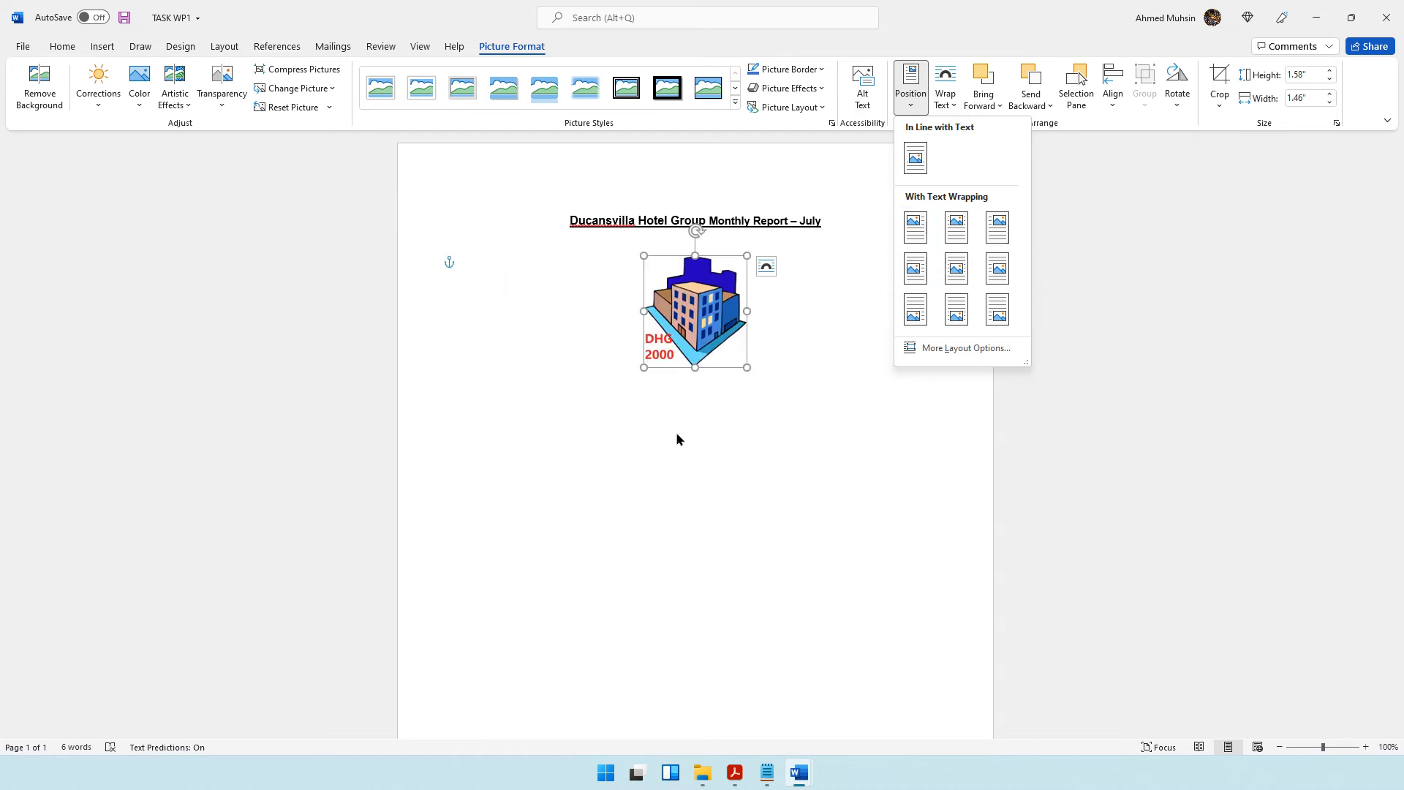
key(Escape)
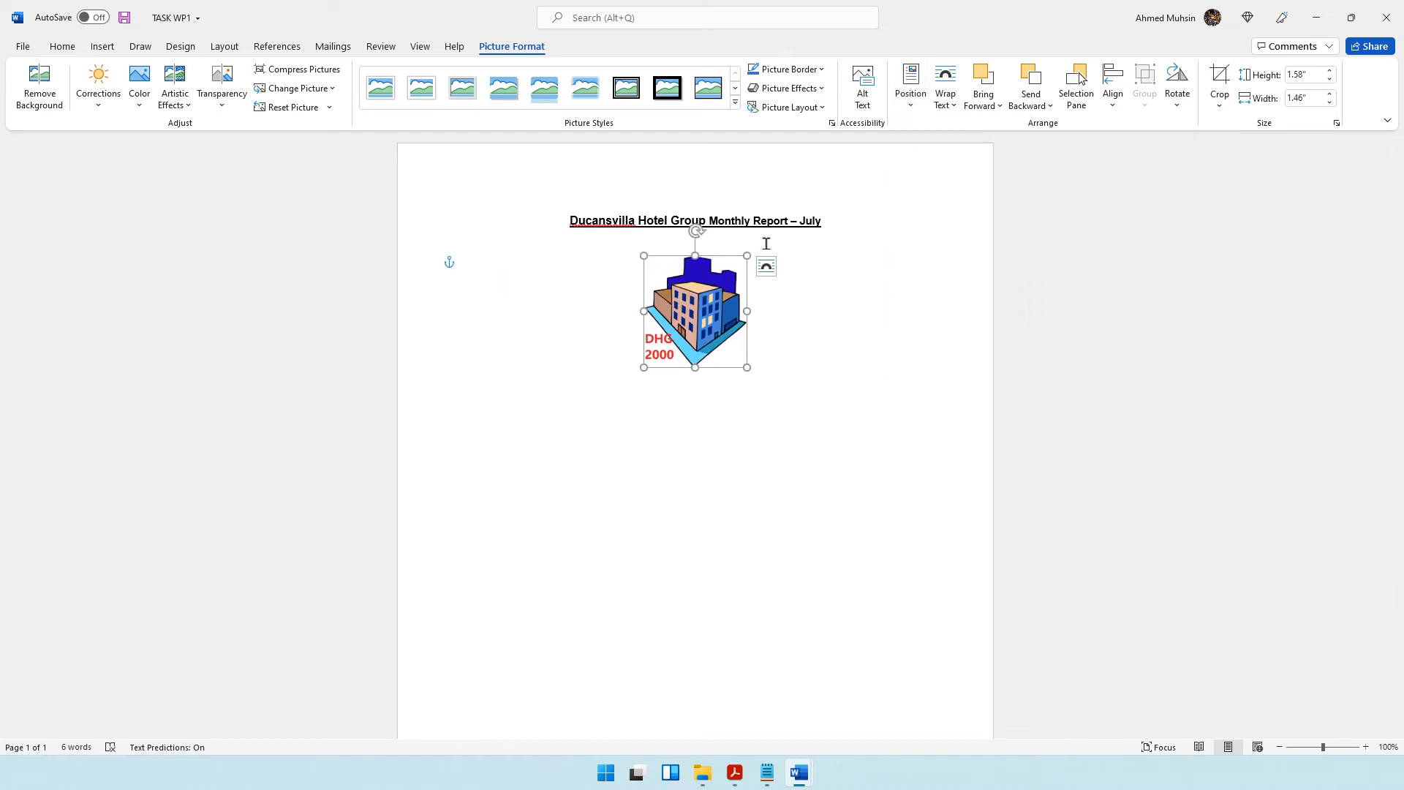
click(950, 106)
click(976, 234)
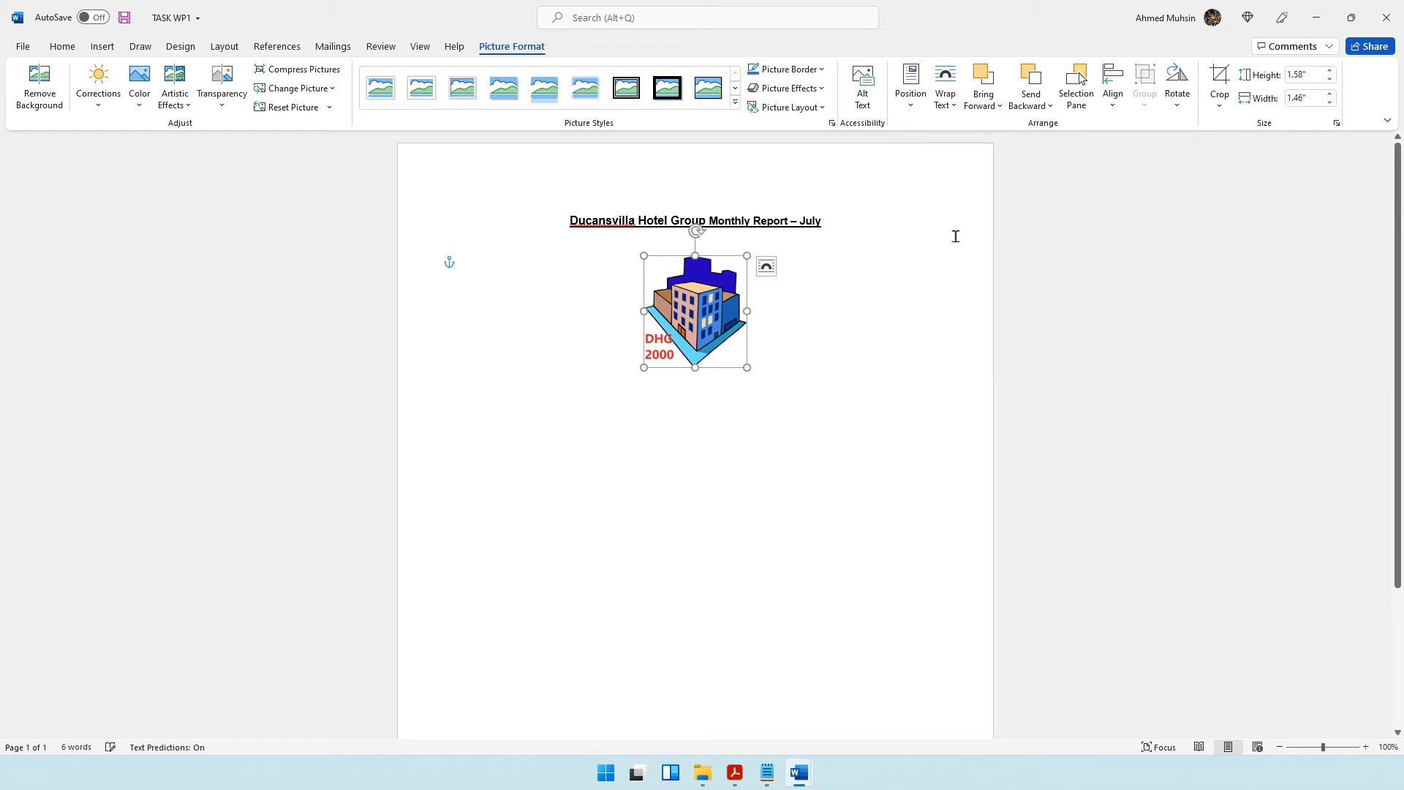
drag(714, 299, 493, 196)
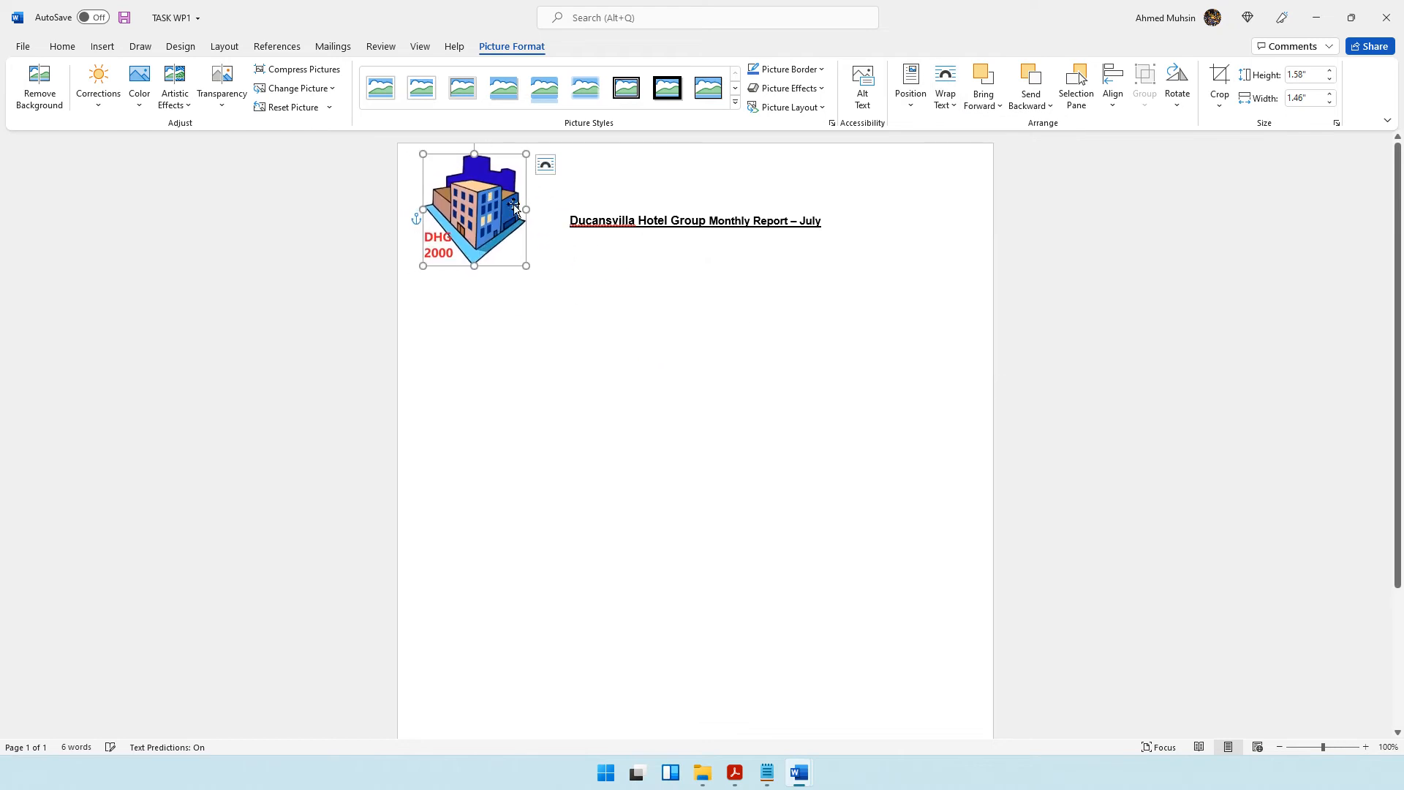
click(676, 247)
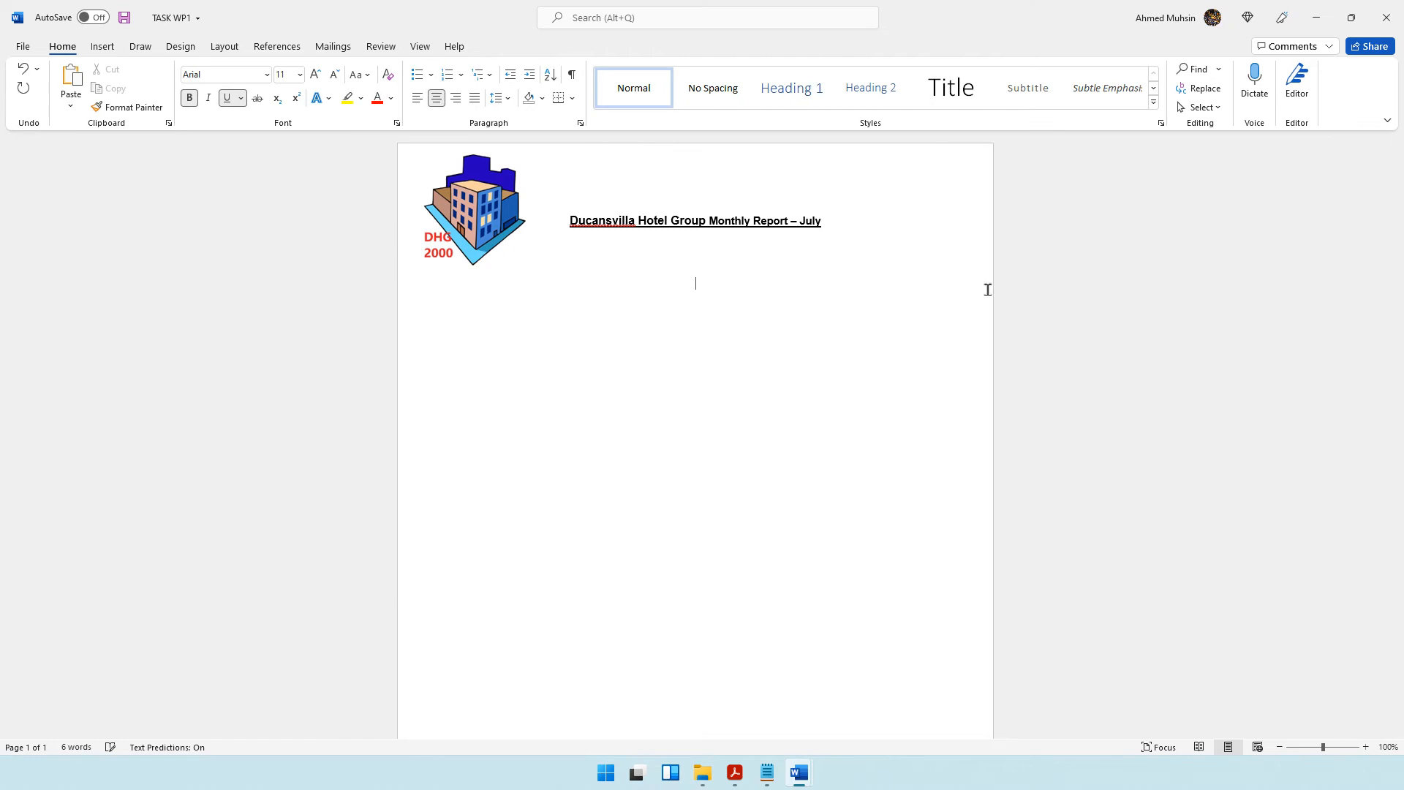
Check the notes requirement in the question paper and copy the JULYMTG1 text into the report below the title, with a blank line above it.
click(733, 773)
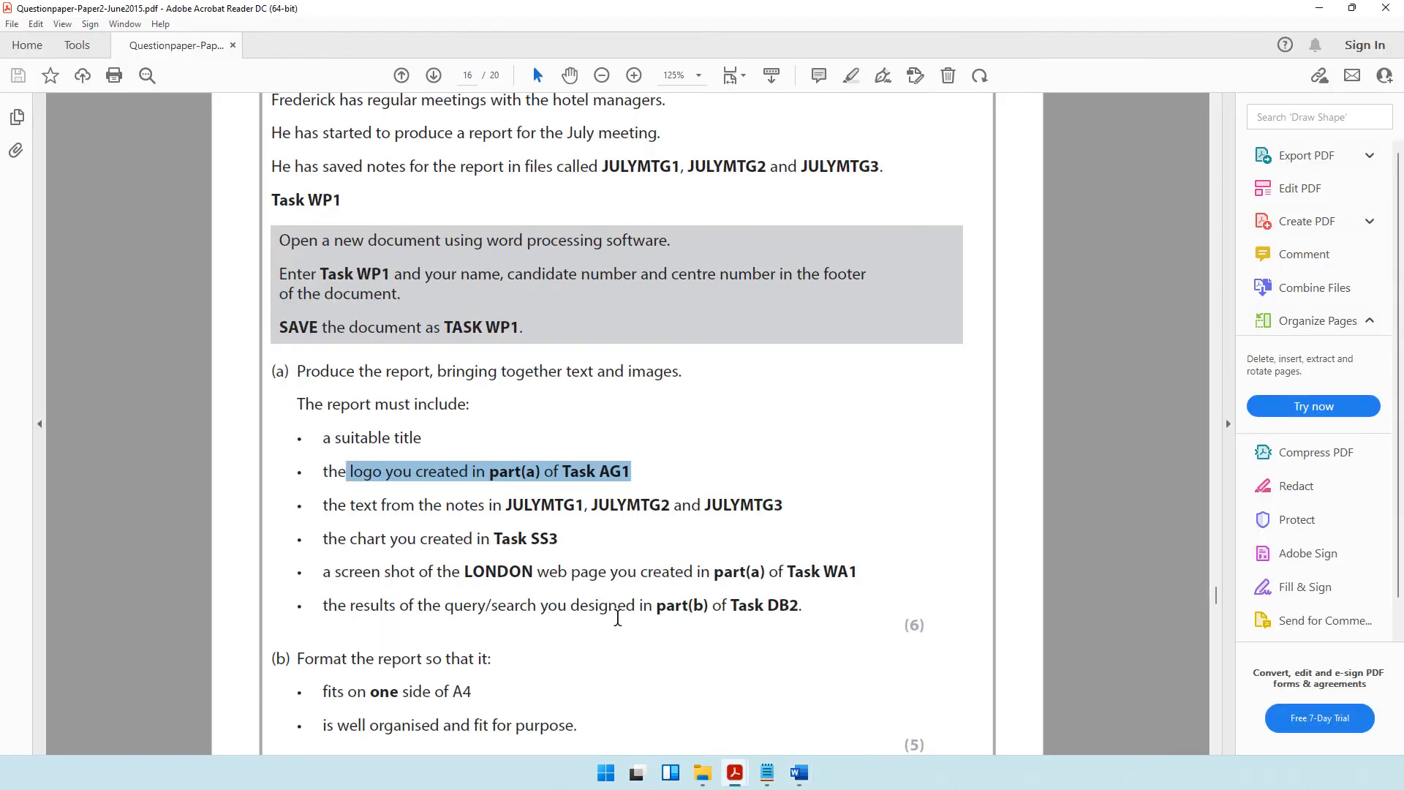
drag(330, 499, 667, 512)
click(618, 515)
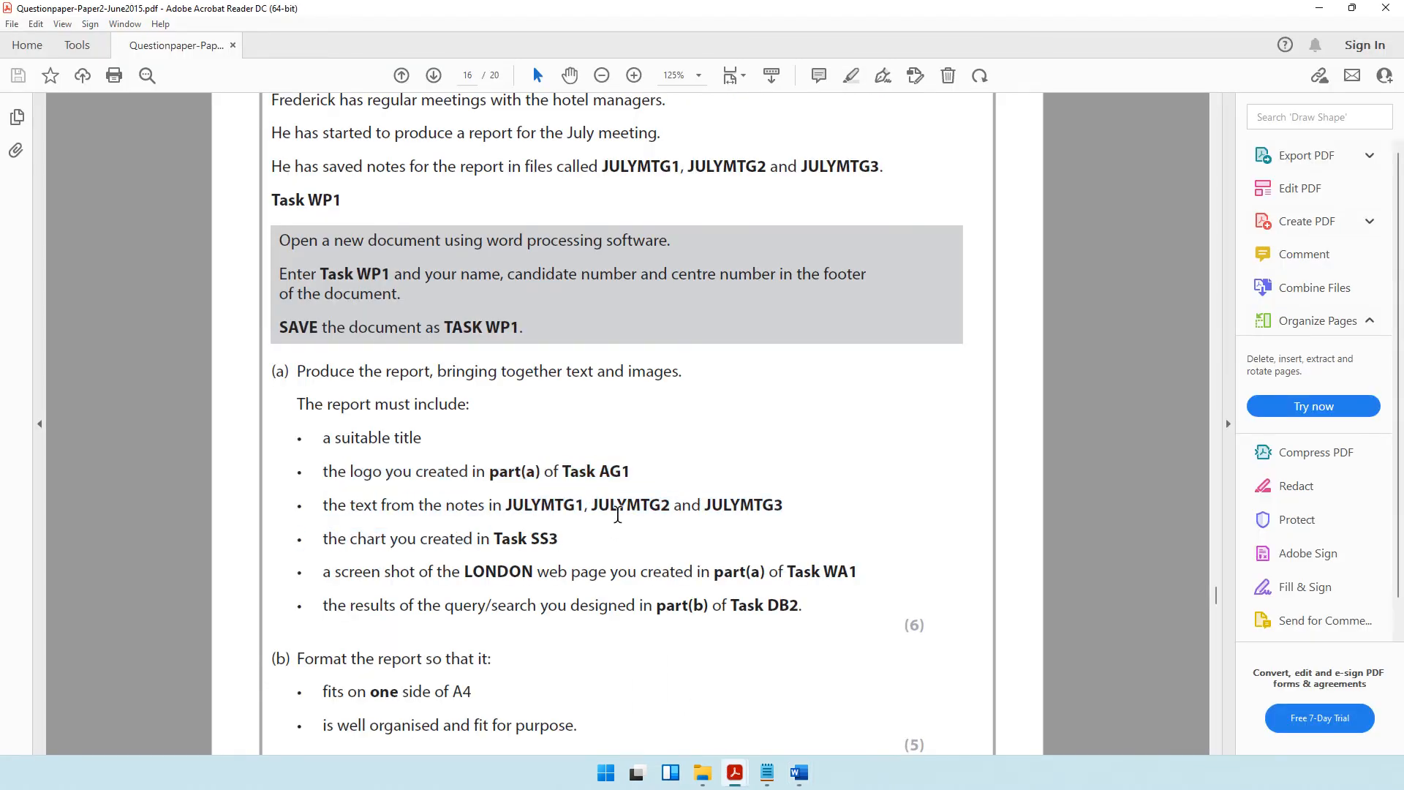
mouse_move(799, 772)
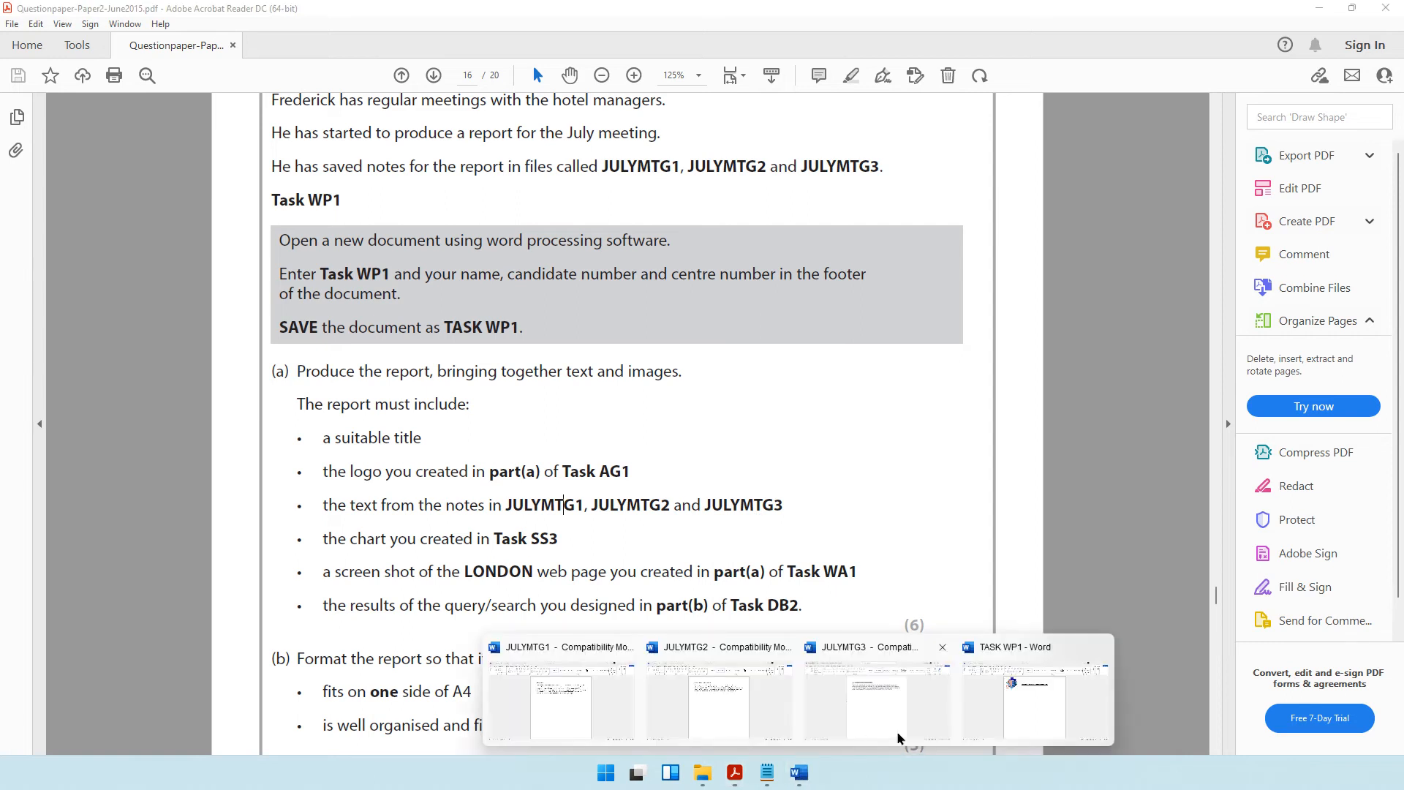
click(556, 695)
drag(461, 205, 818, 310)
key(ctrl+c)
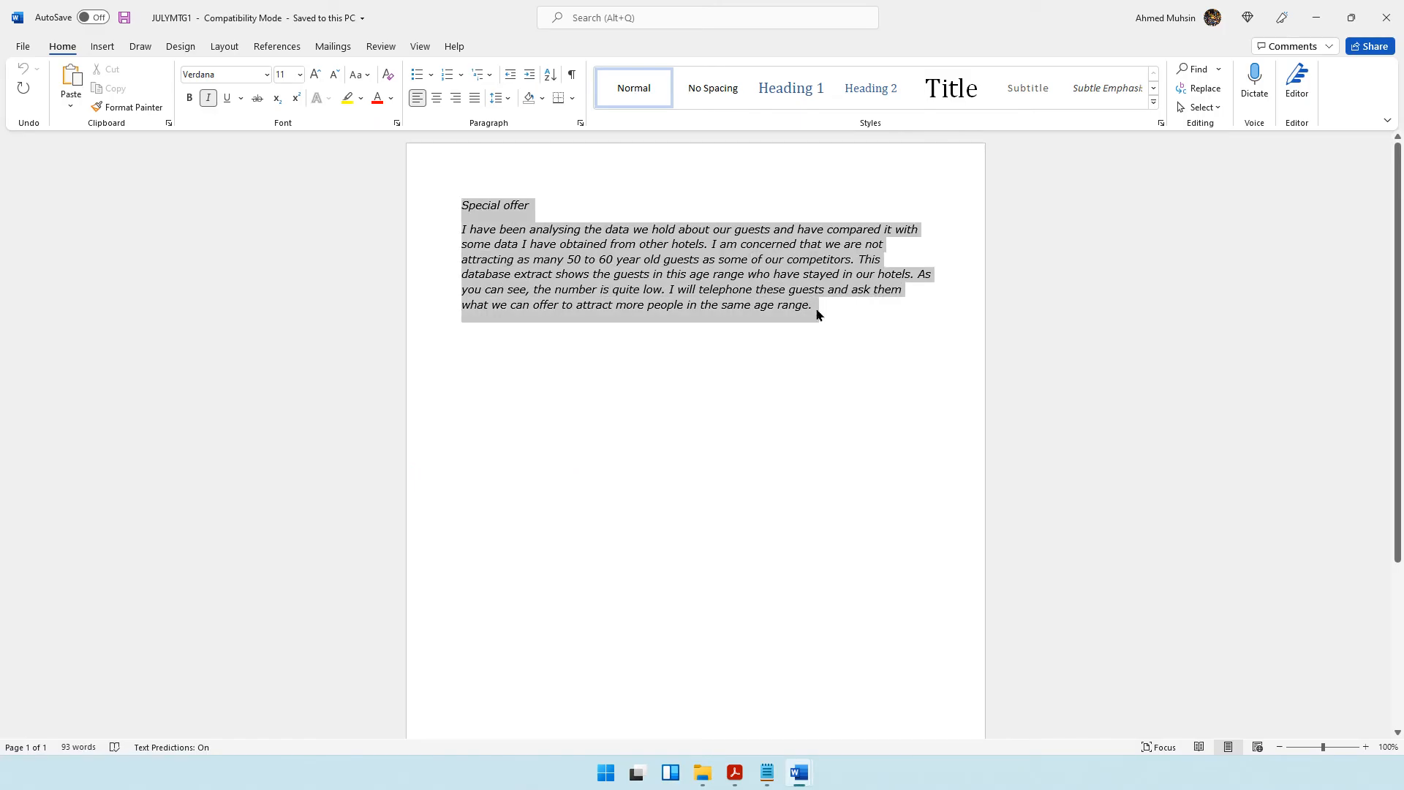
key(alt+Tab)
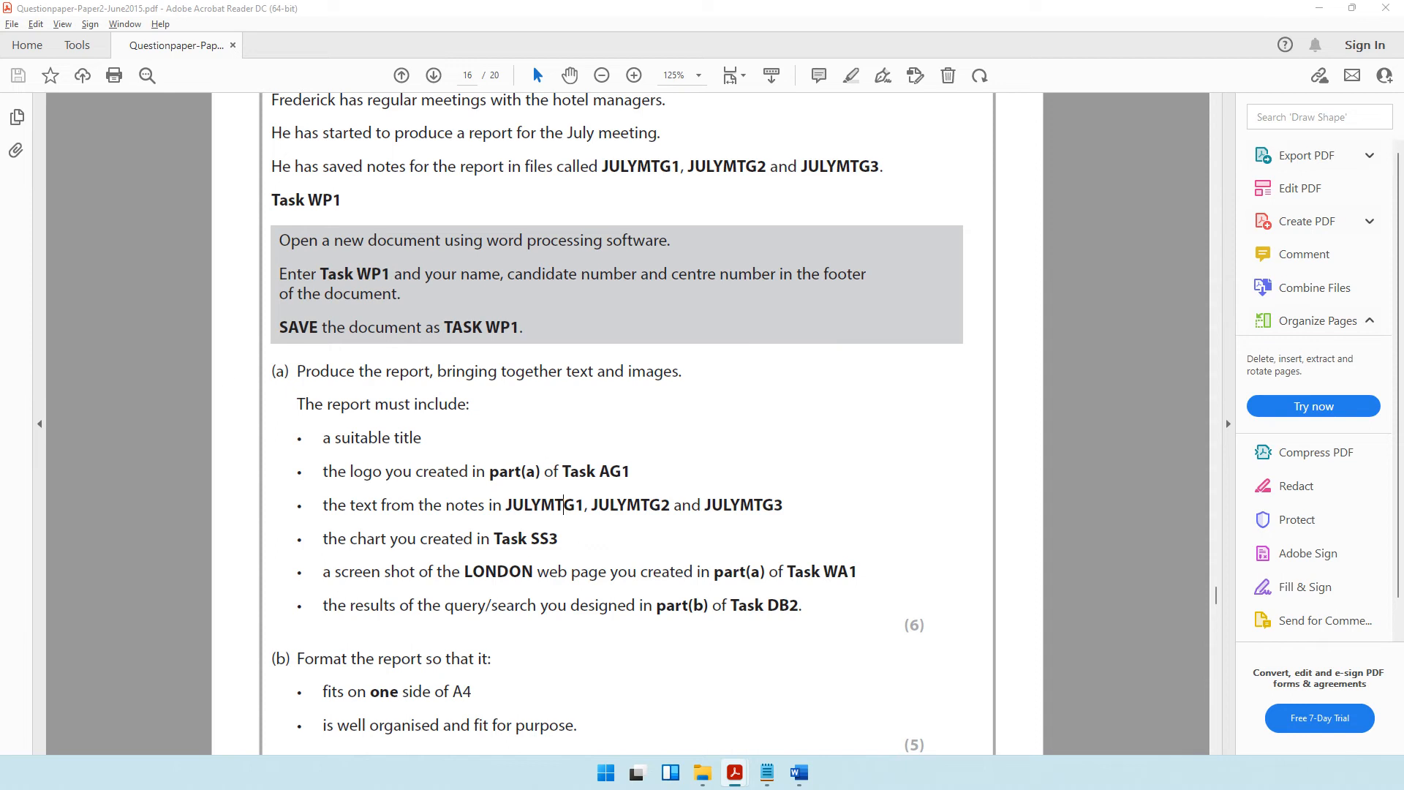
key(alt+Tab)
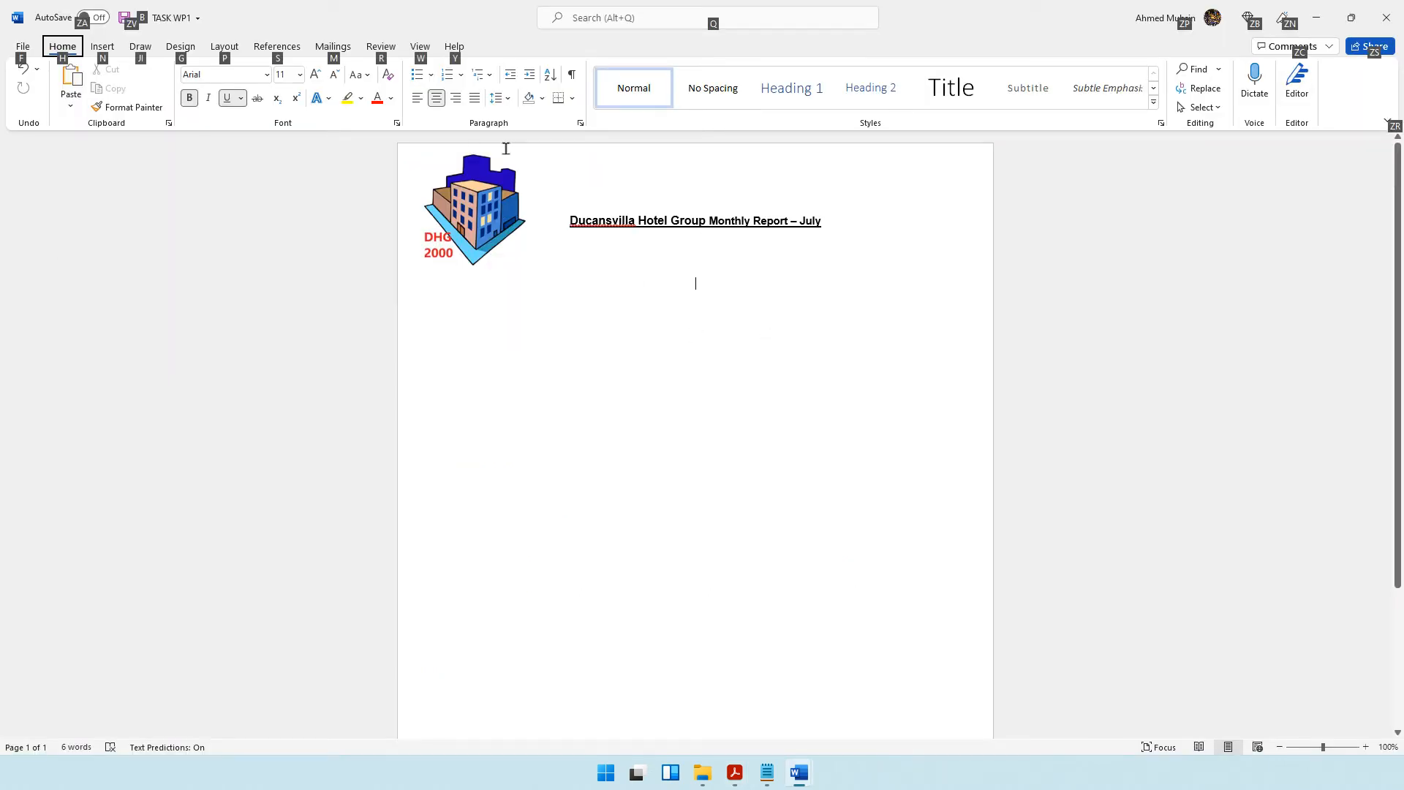
key(ctrl+v)
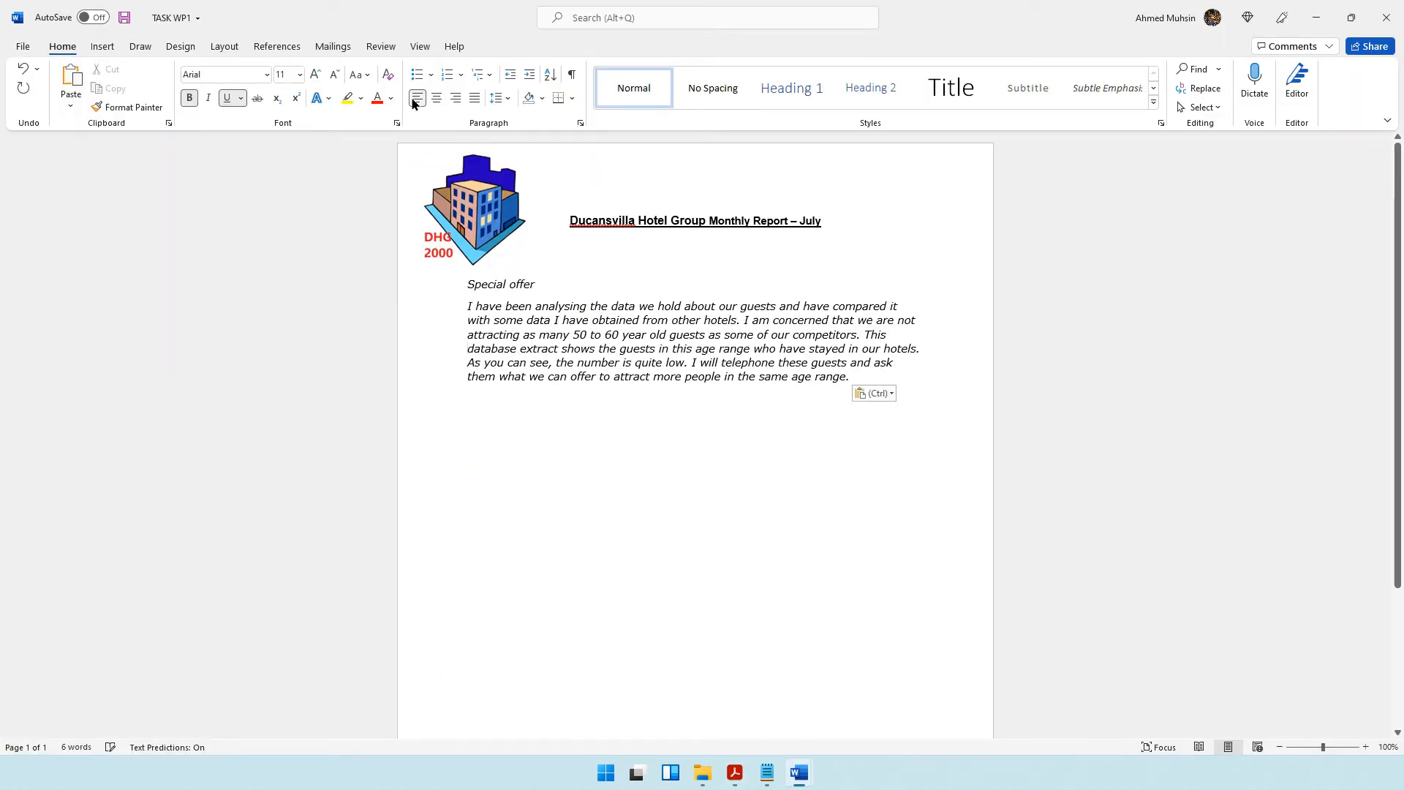
click(468, 284)
key(Return)
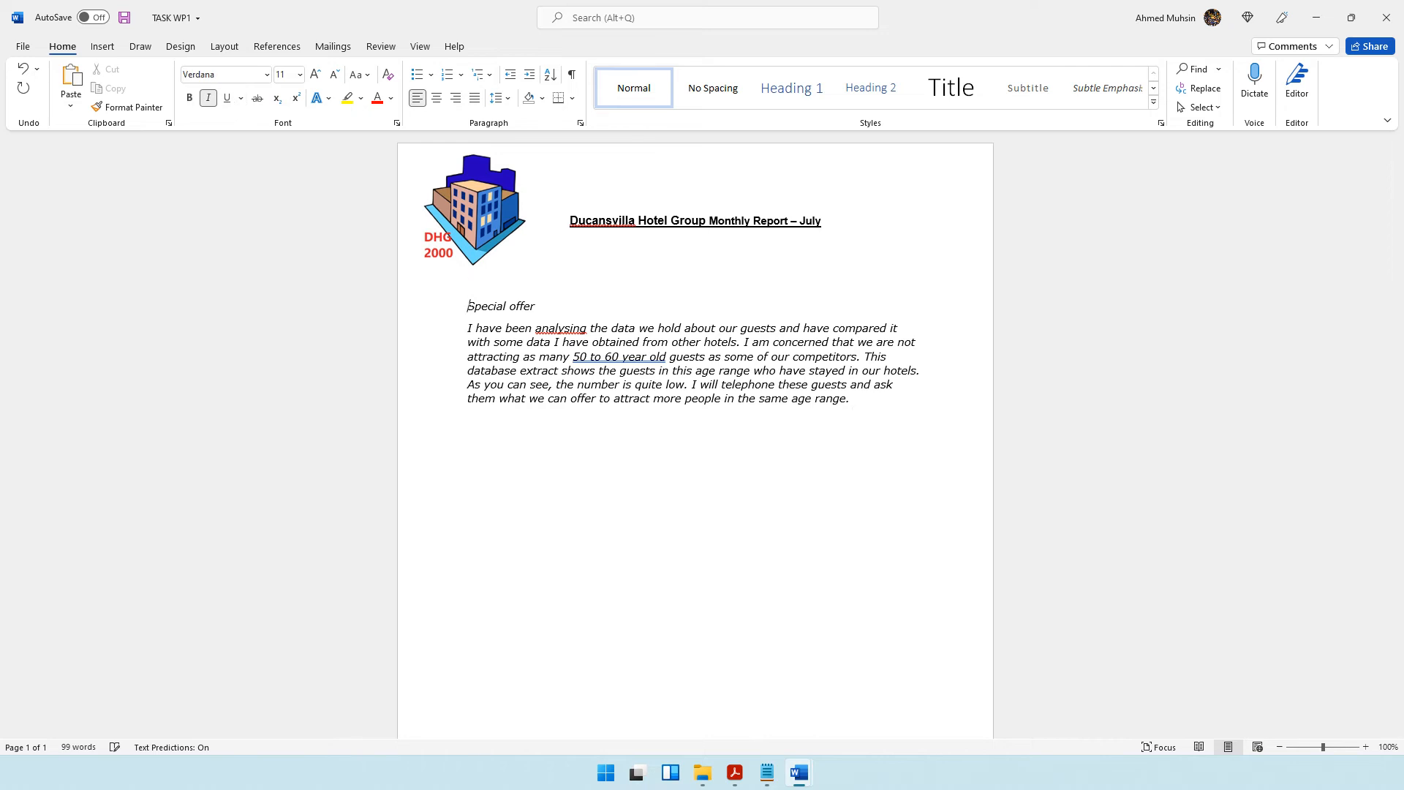
Copy the full JULYMTG2 text on the London hotel staff trip into the report below the Special offer section.
mouse_move(799, 772)
click(751, 667)
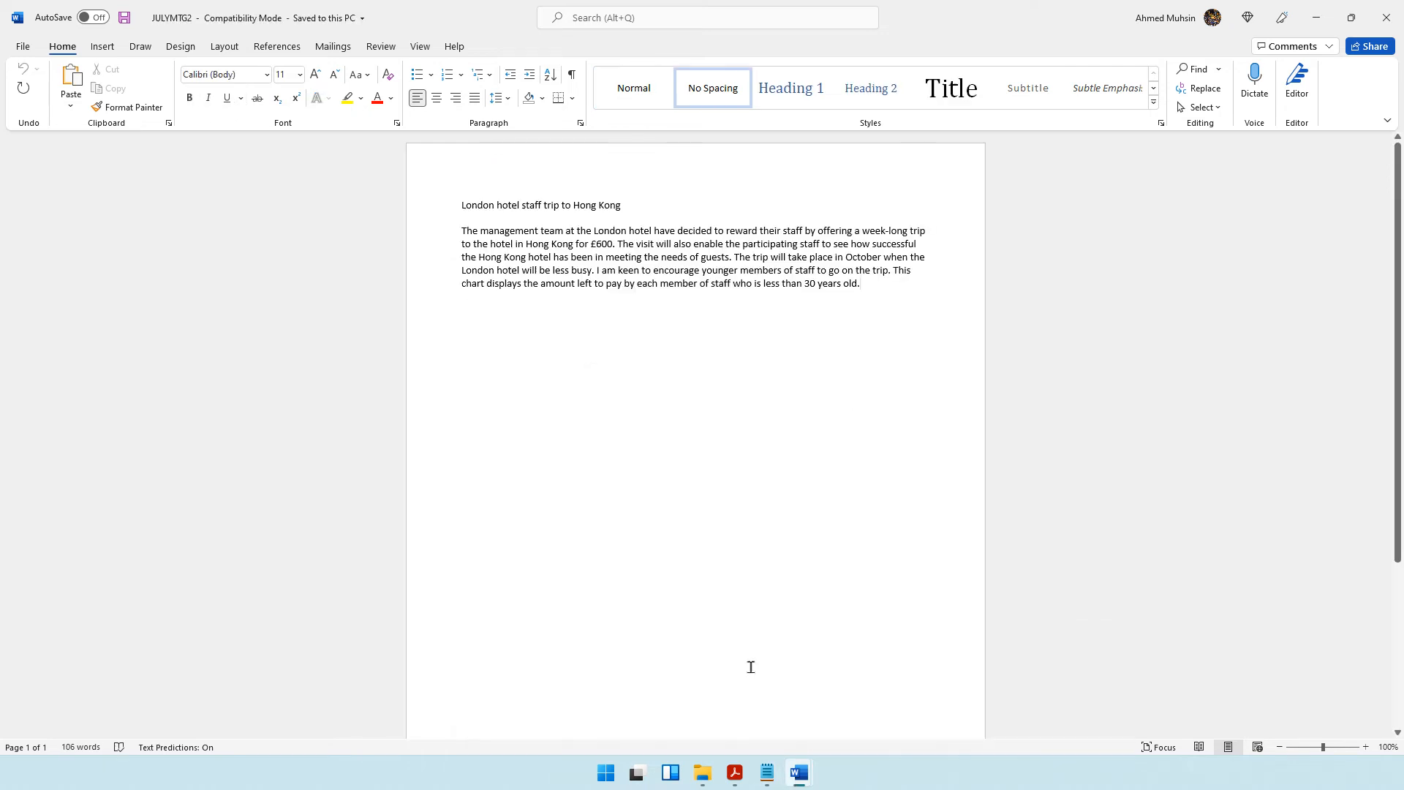
drag(448, 217, 920, 296)
key(ctrl+c)
mouse_move(799, 772)
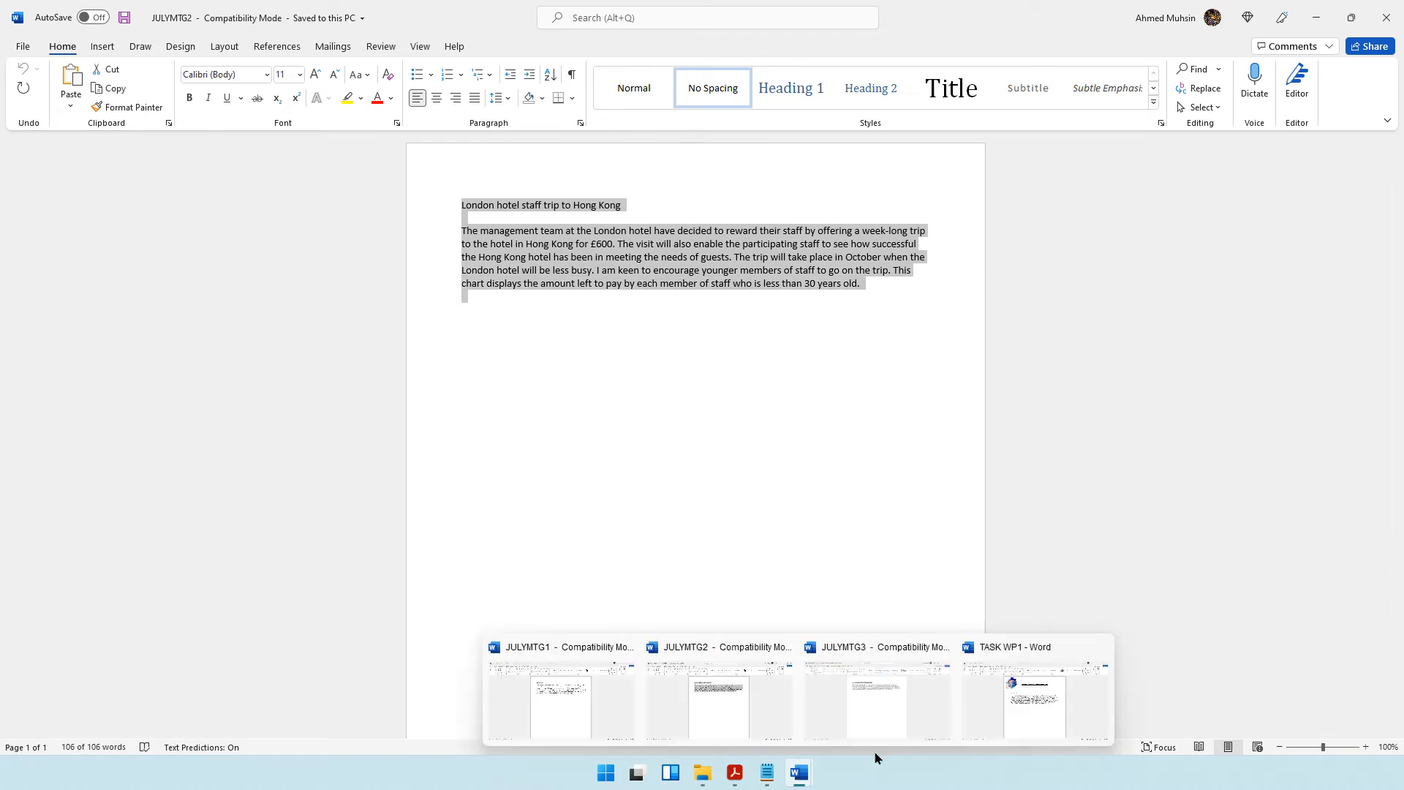
click(1001, 700)
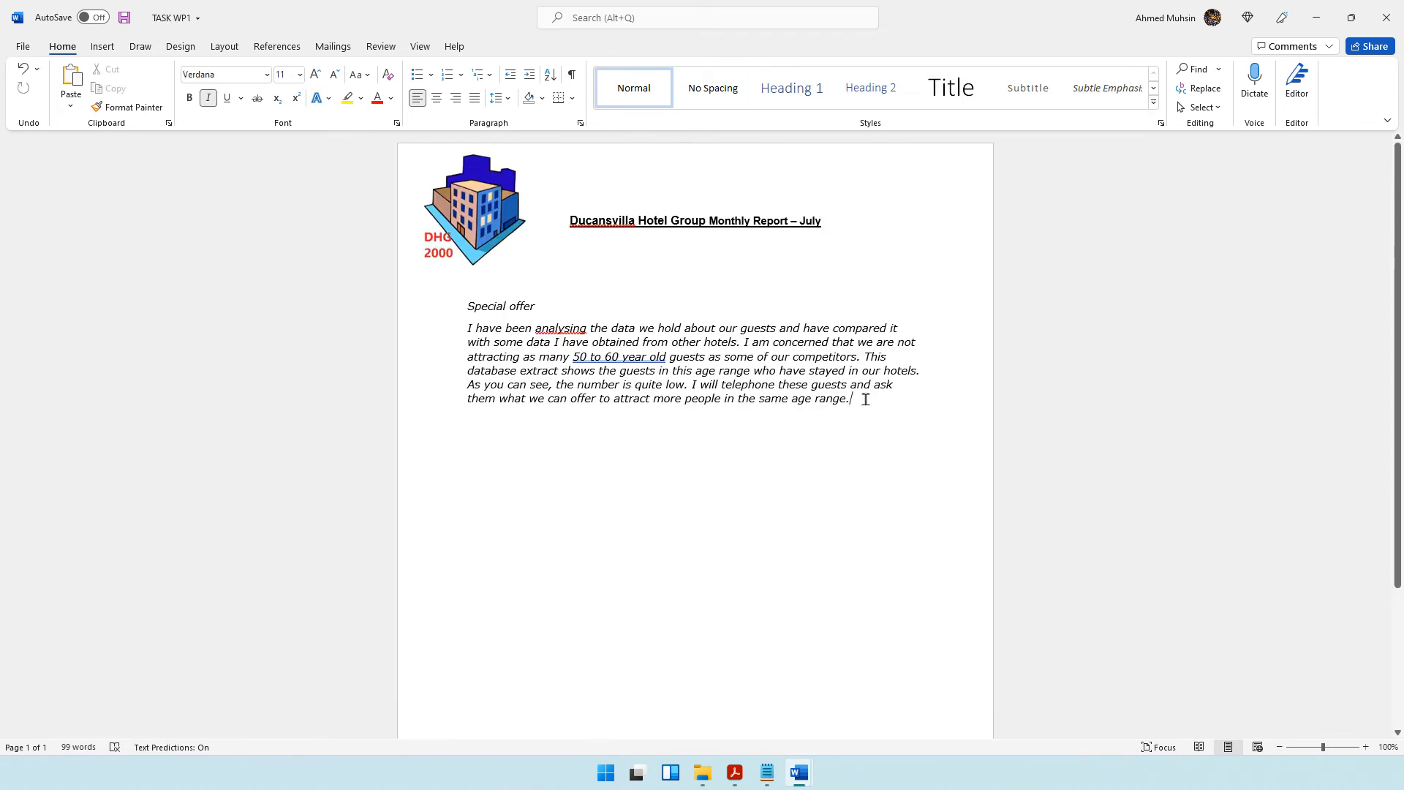
key(Return)
key(ctrl+v)
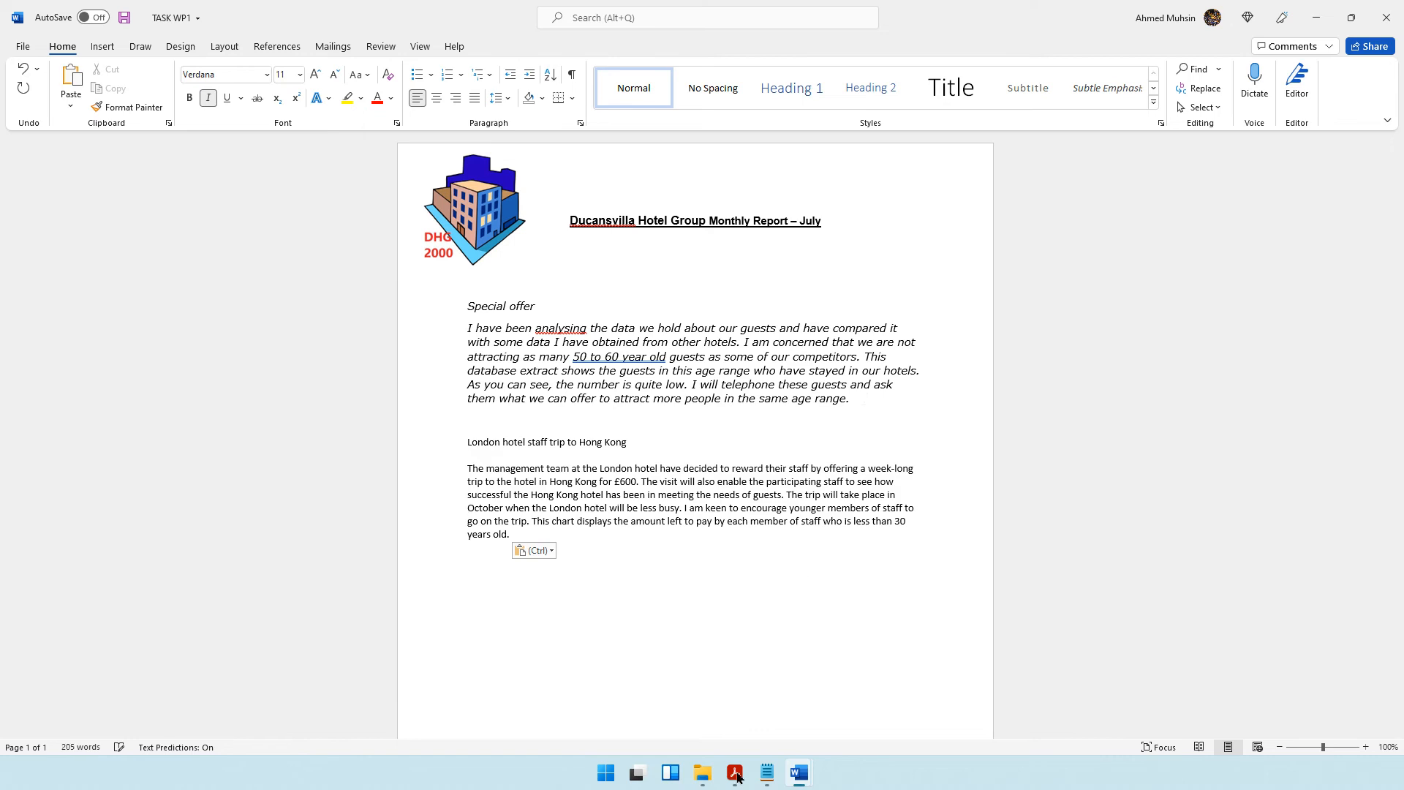
Copy the full JULYMTG3 text into the report below the Hong Kong trip section, with a blank line above its heading.
mouse_move(791, 772)
click(889, 686)
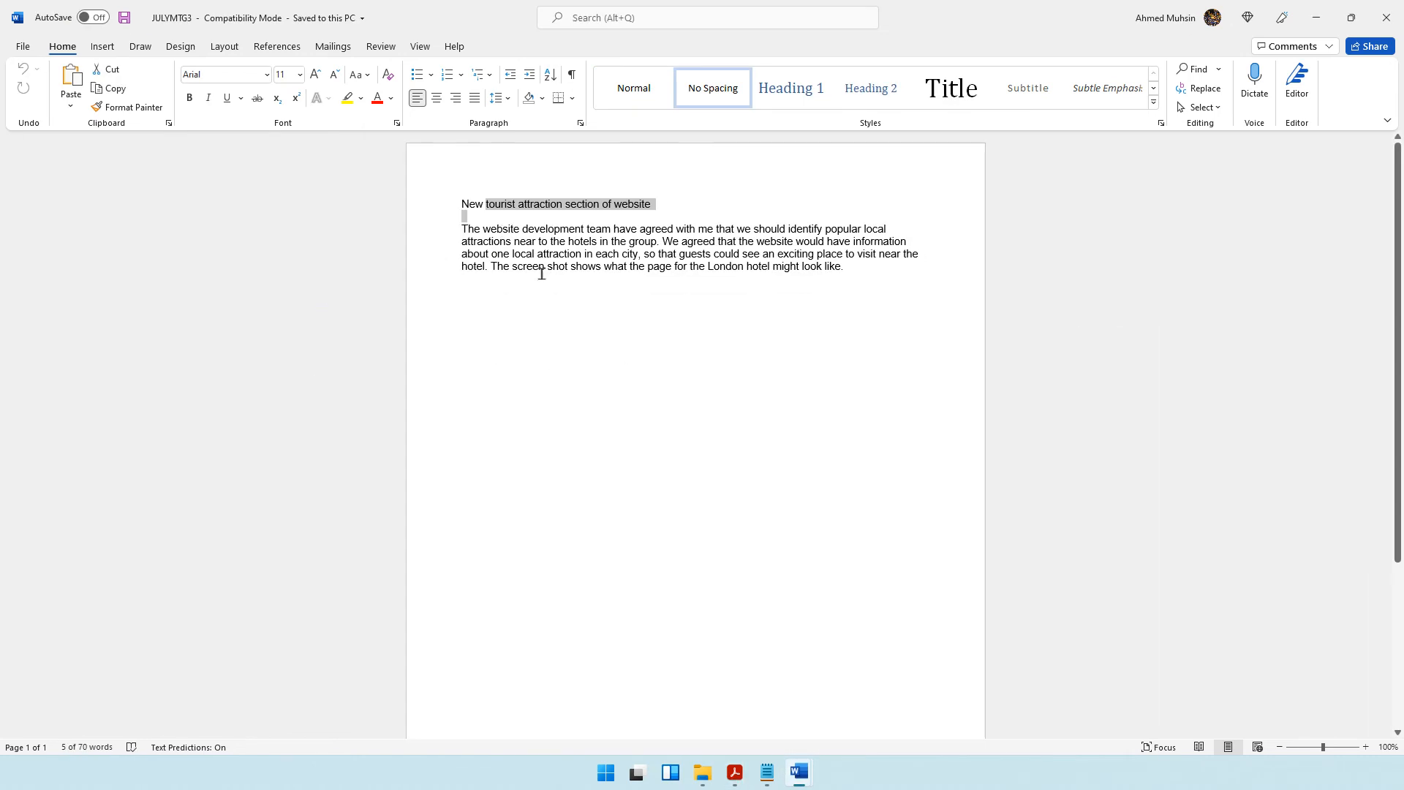
drag(470, 203, 886, 278)
key(ctrl+c)
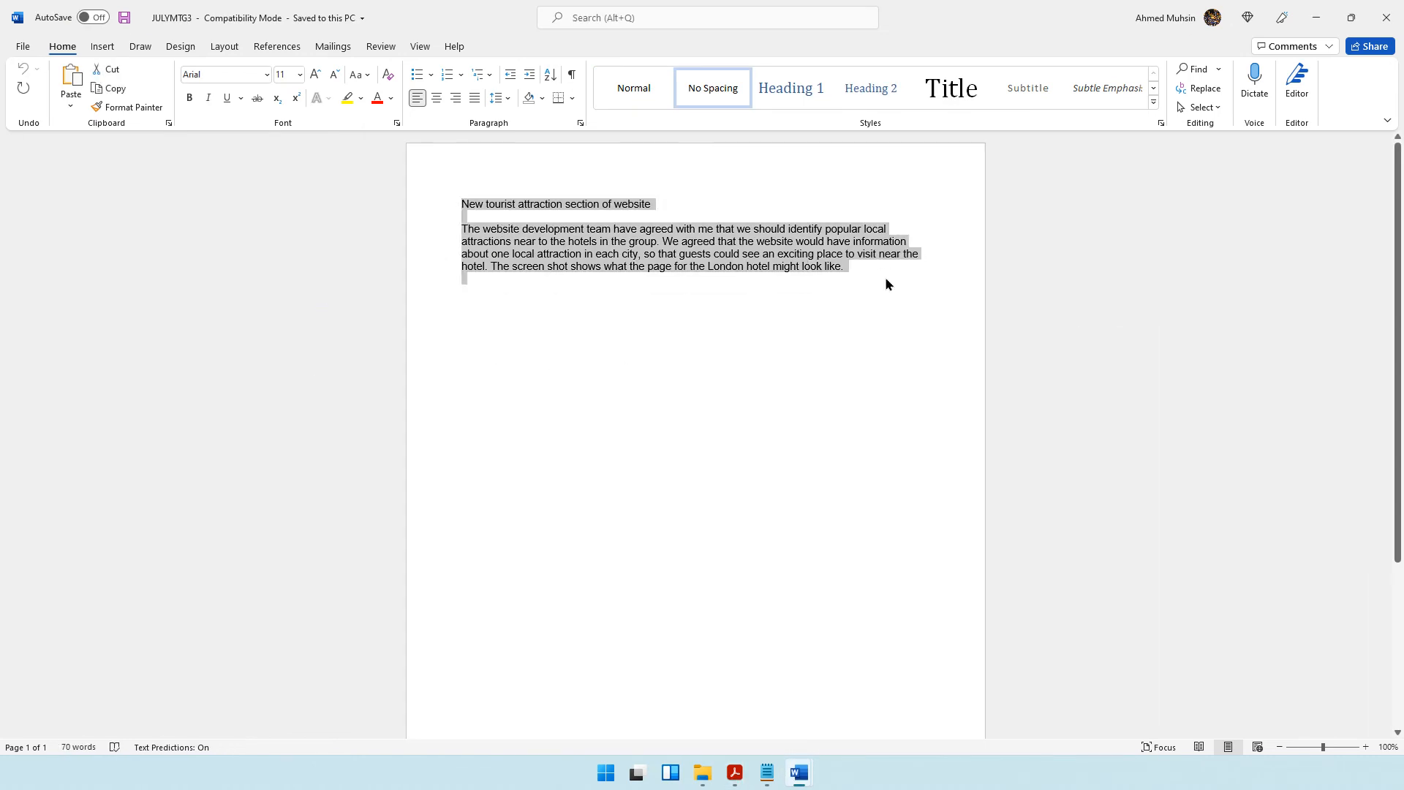
mouse_move(798, 771)
click(984, 702)
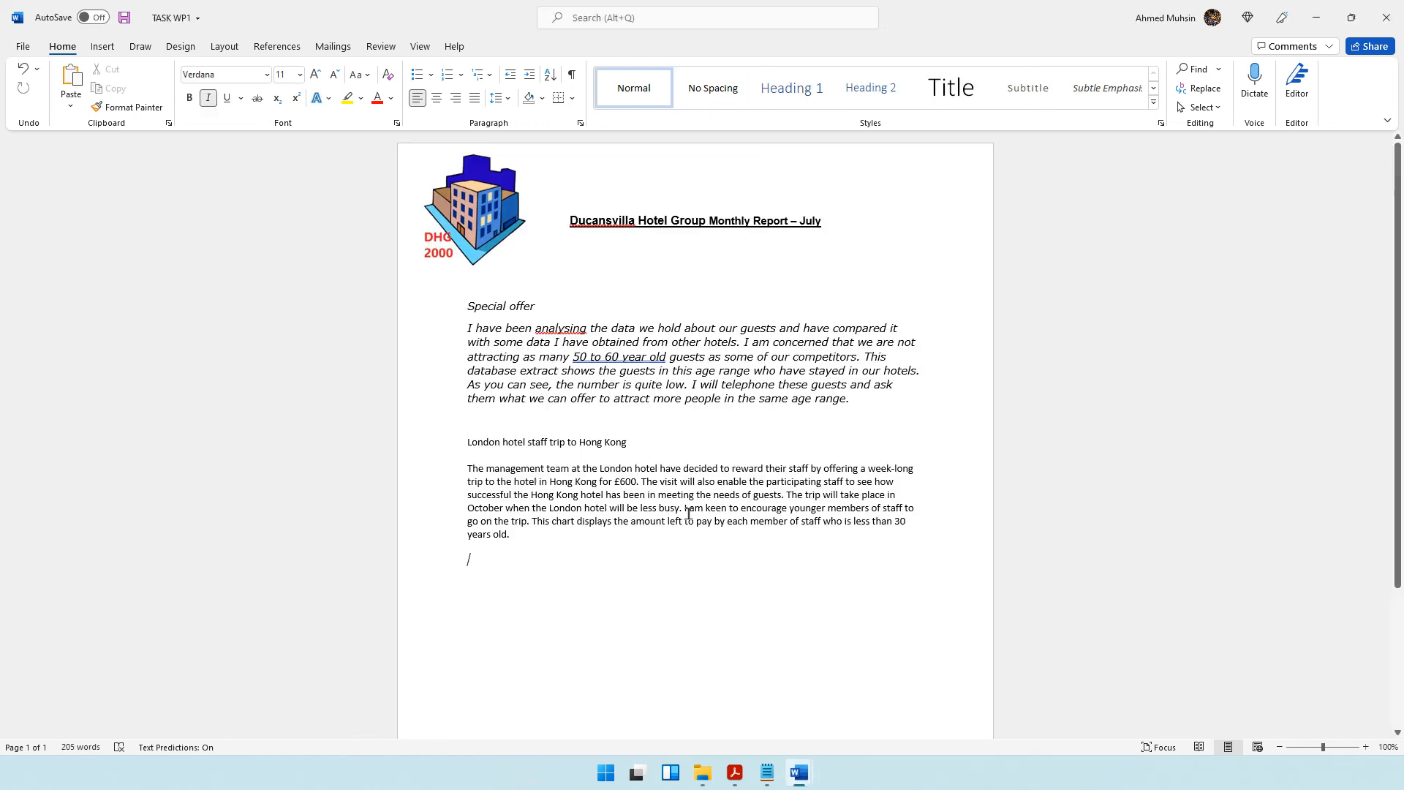
key(ctrl+v)
click(466, 561)
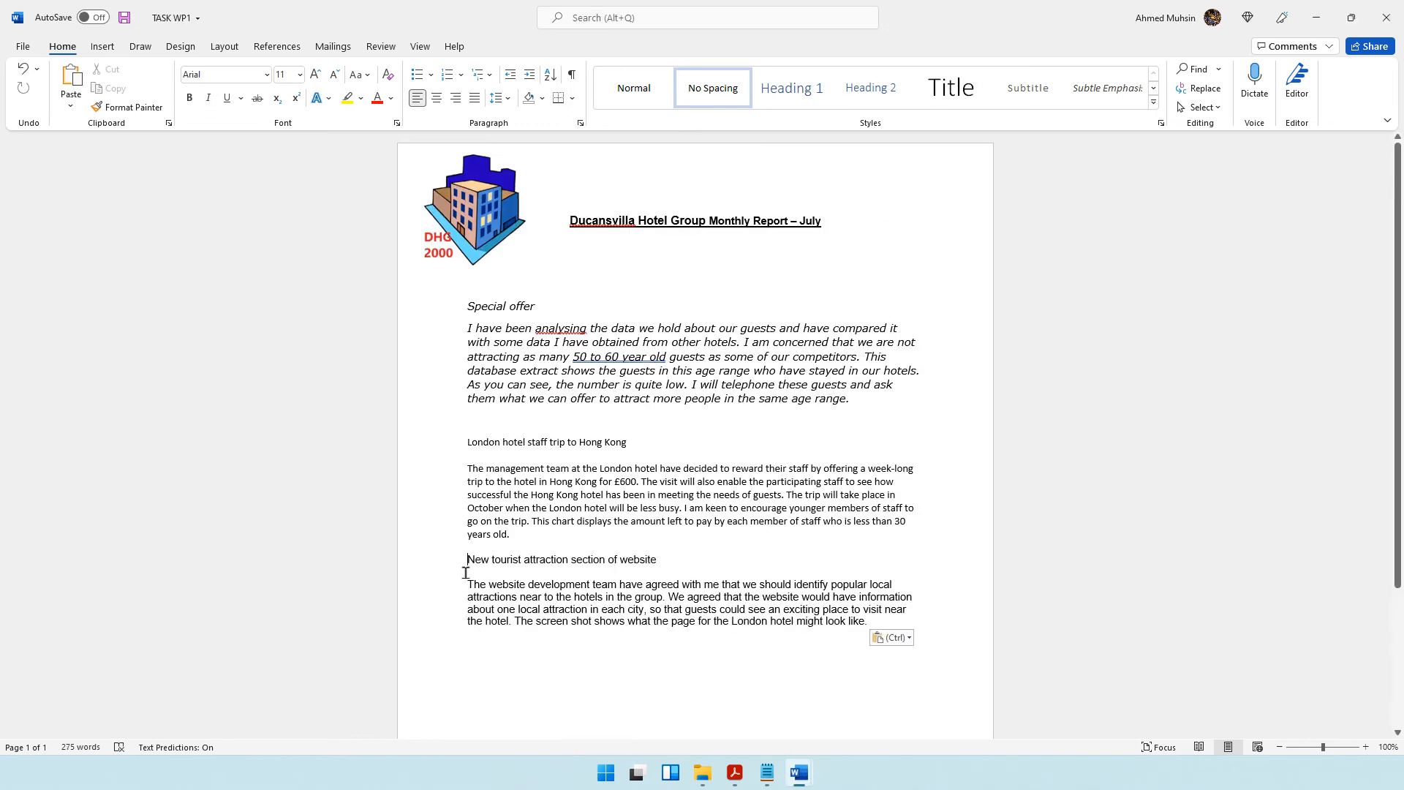
key(Return)
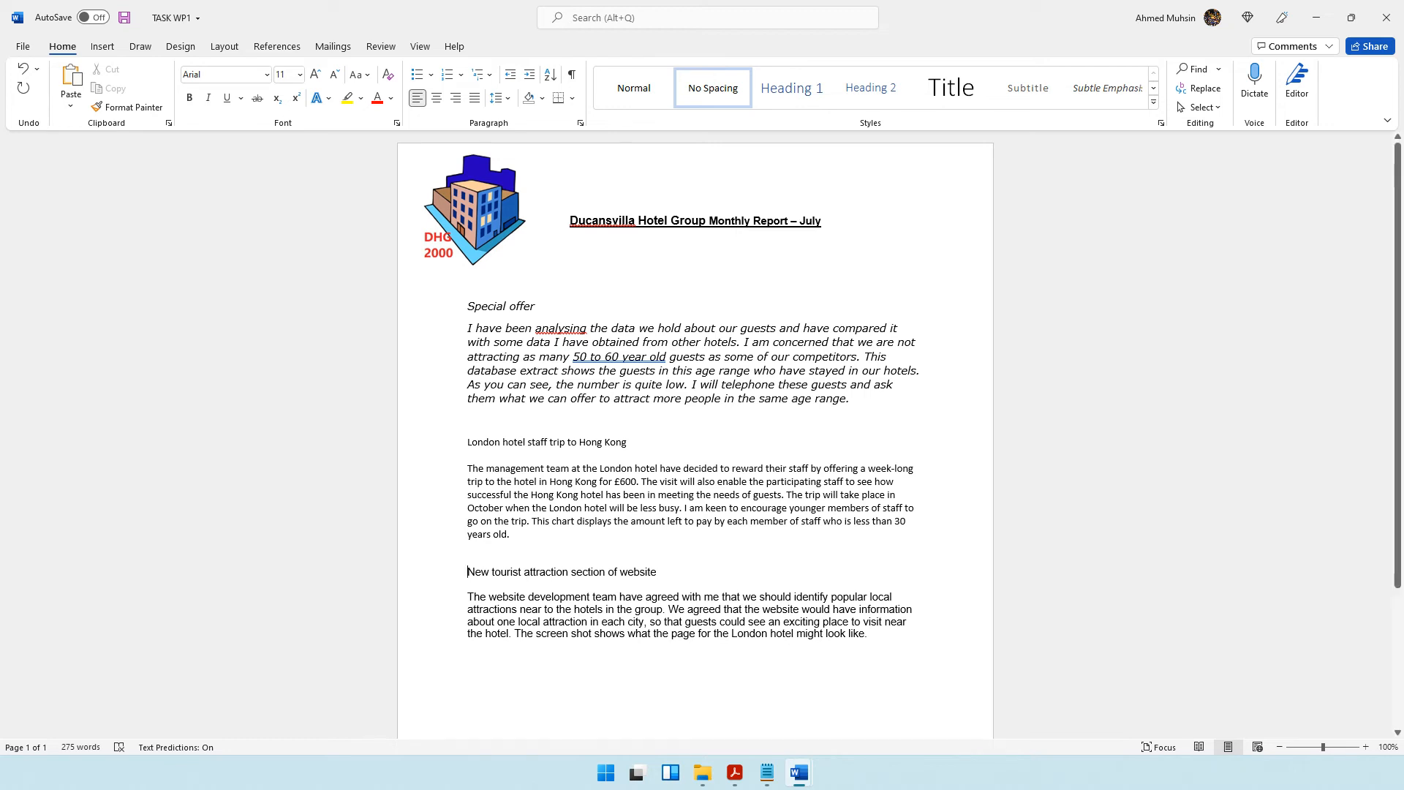
Check the chart requirement in the question paper, open the TASK SS3 workbook in Excel and copy the chart from the Chart1 sheet.
key(alt+Tab)
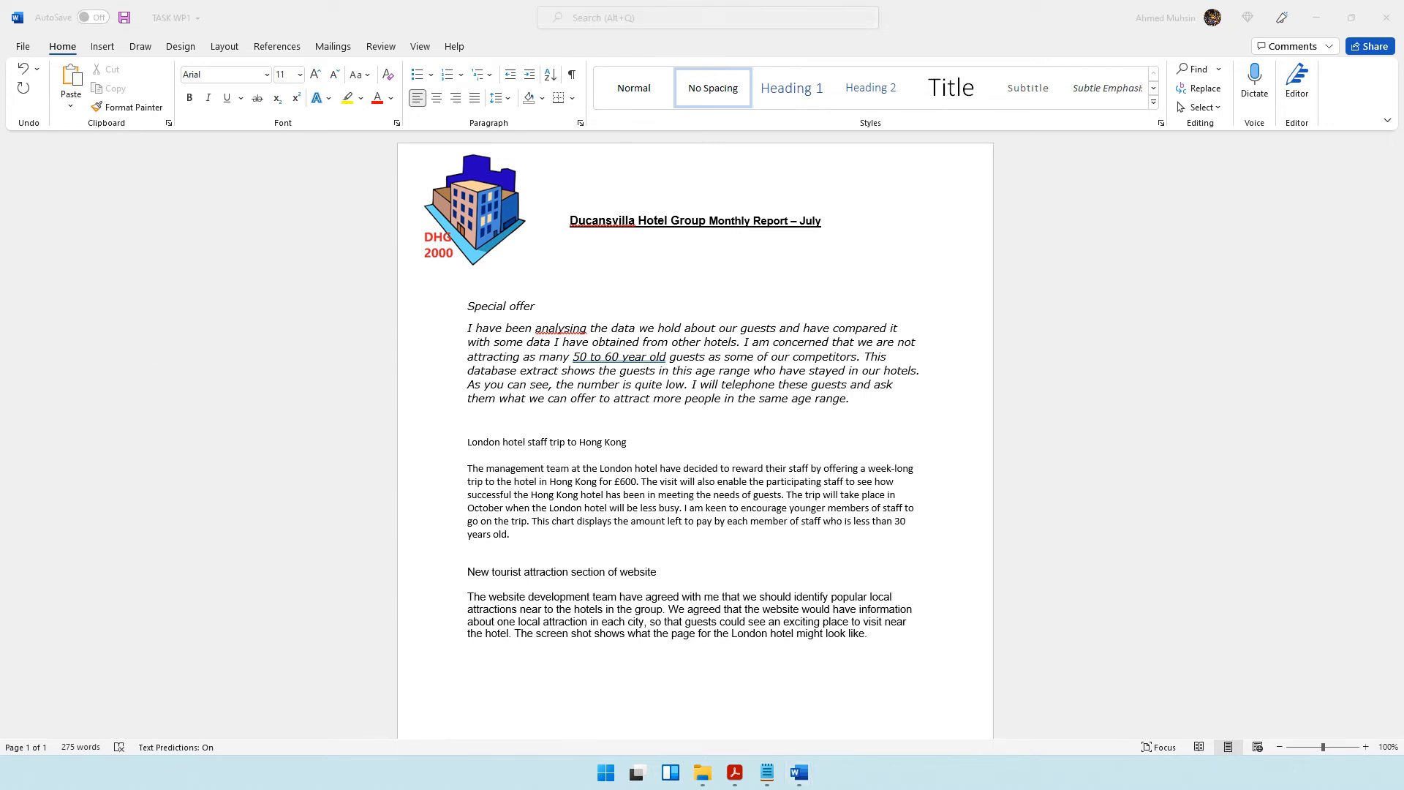
click(734, 772)
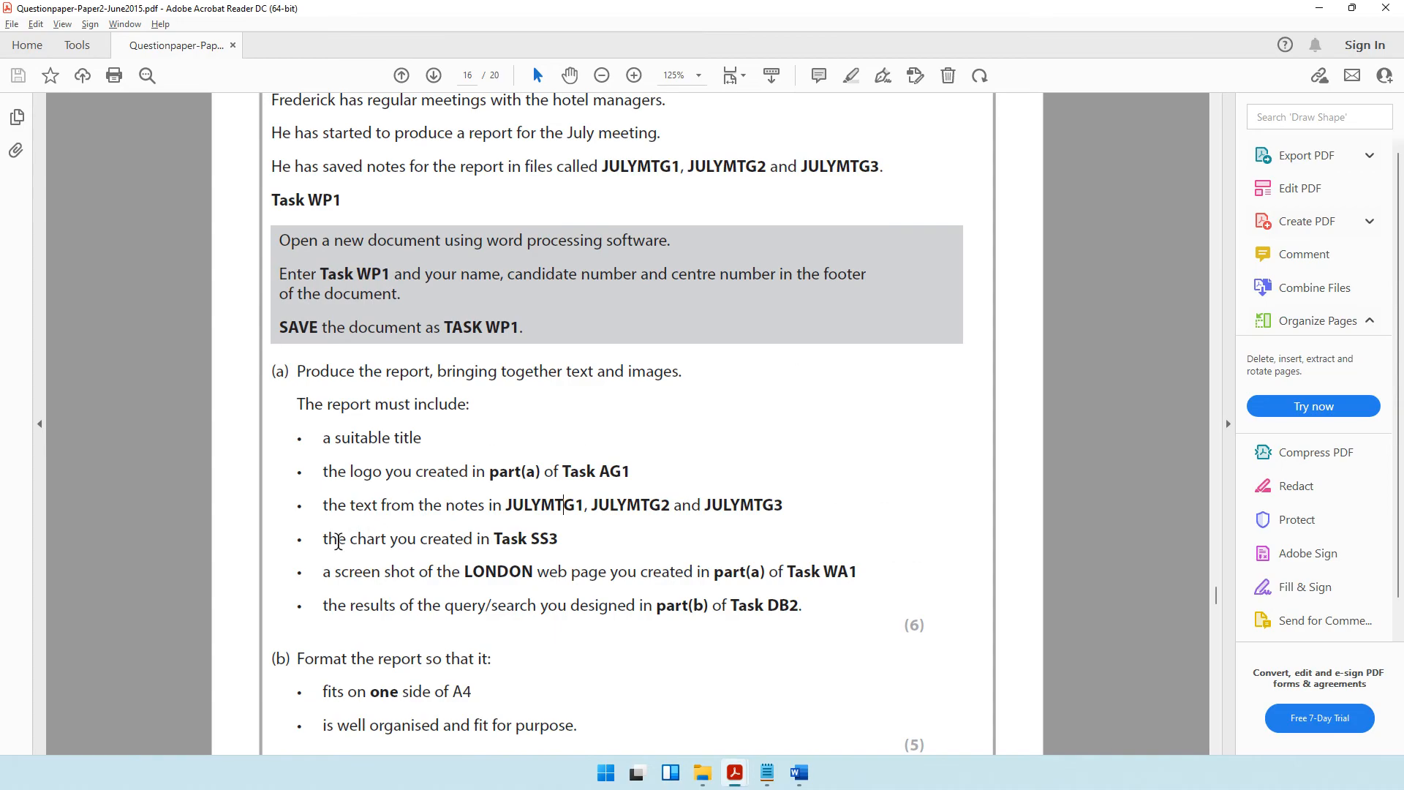
drag(496, 542, 560, 542)
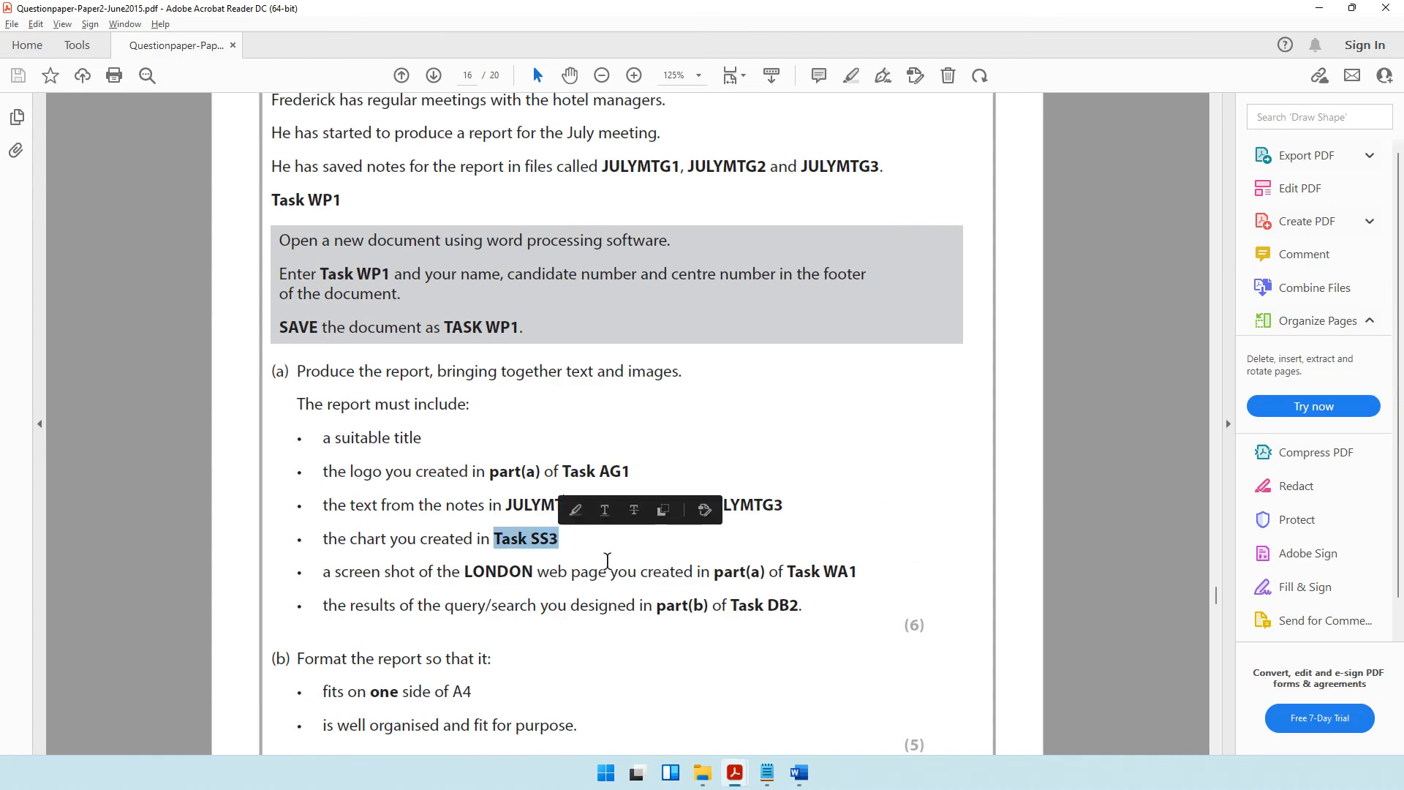
click(702, 772)
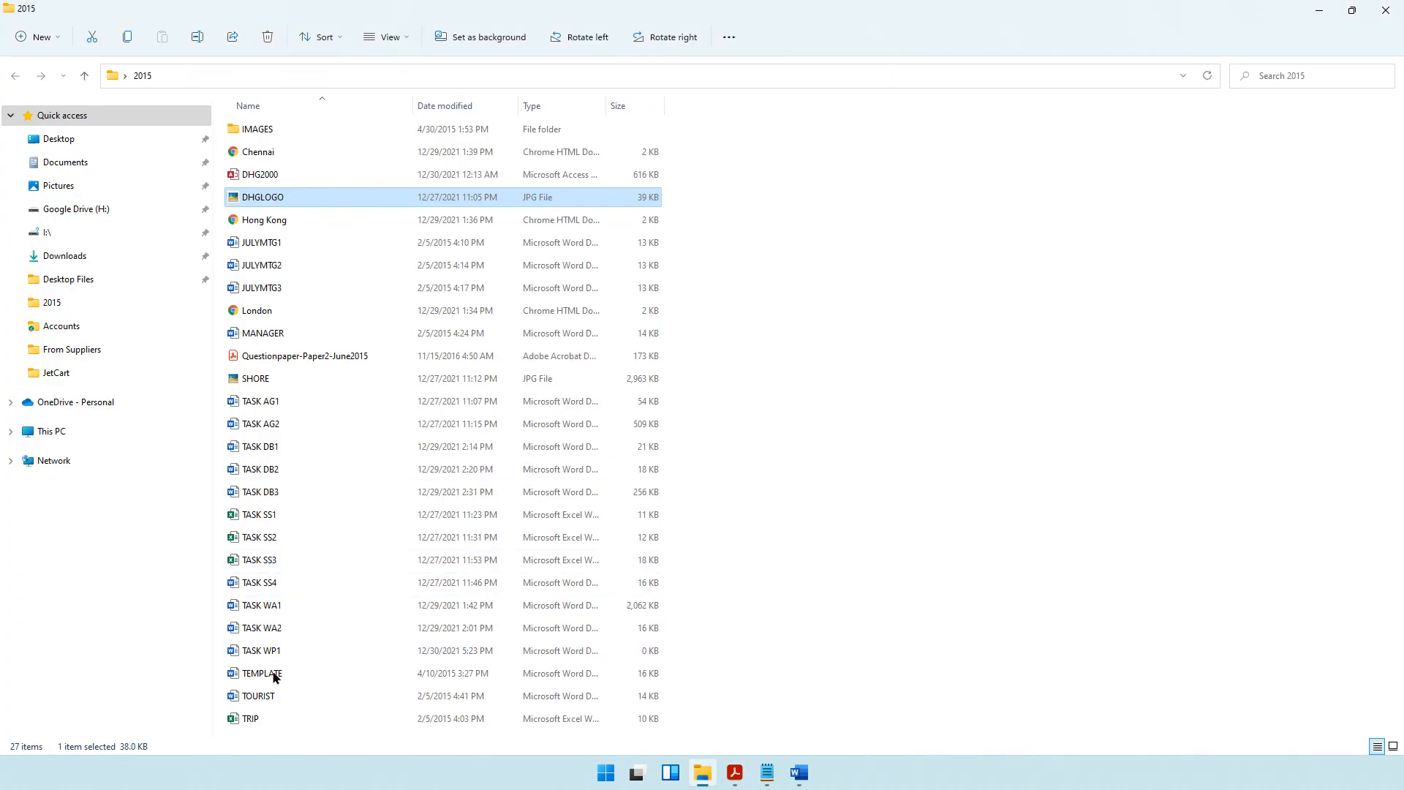
click(266, 564)
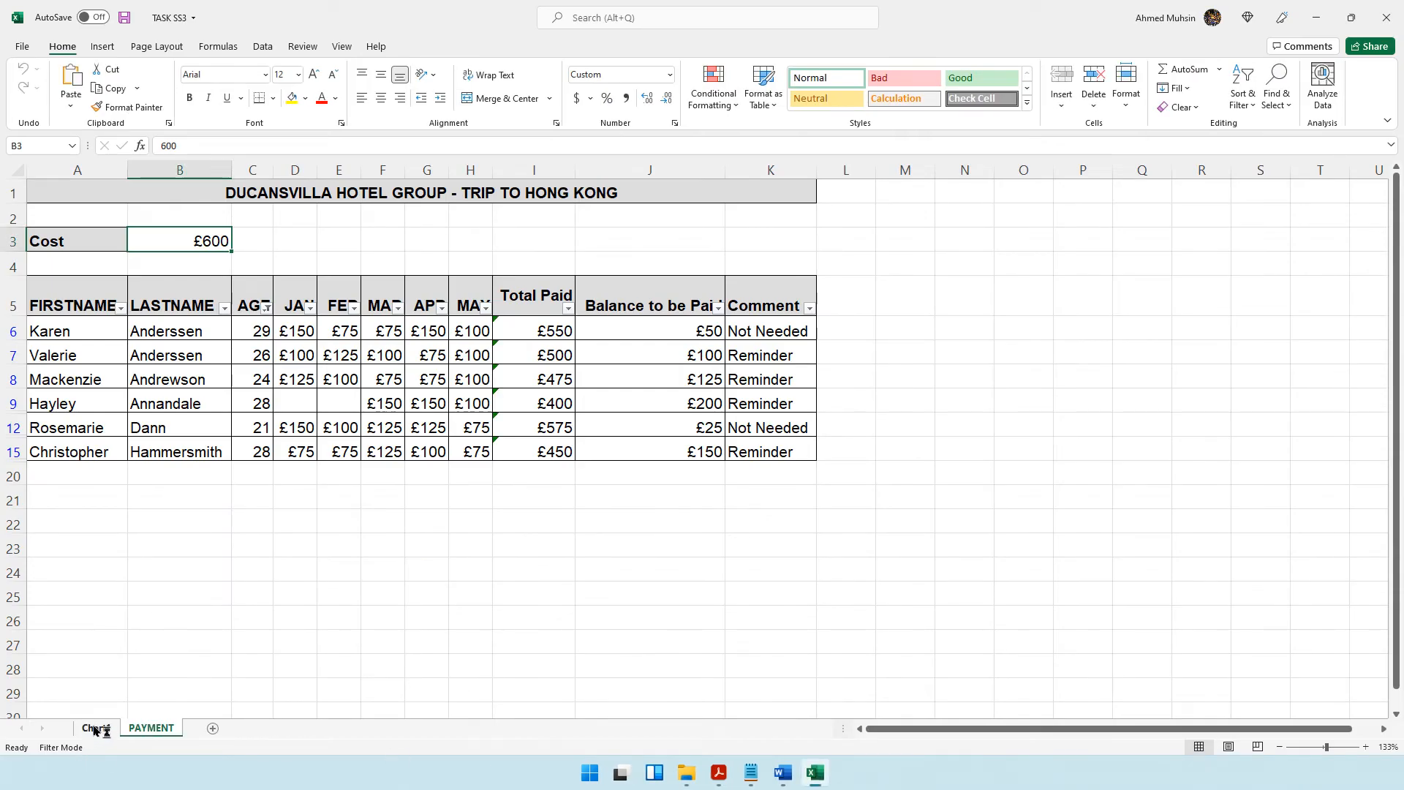
click(96, 728)
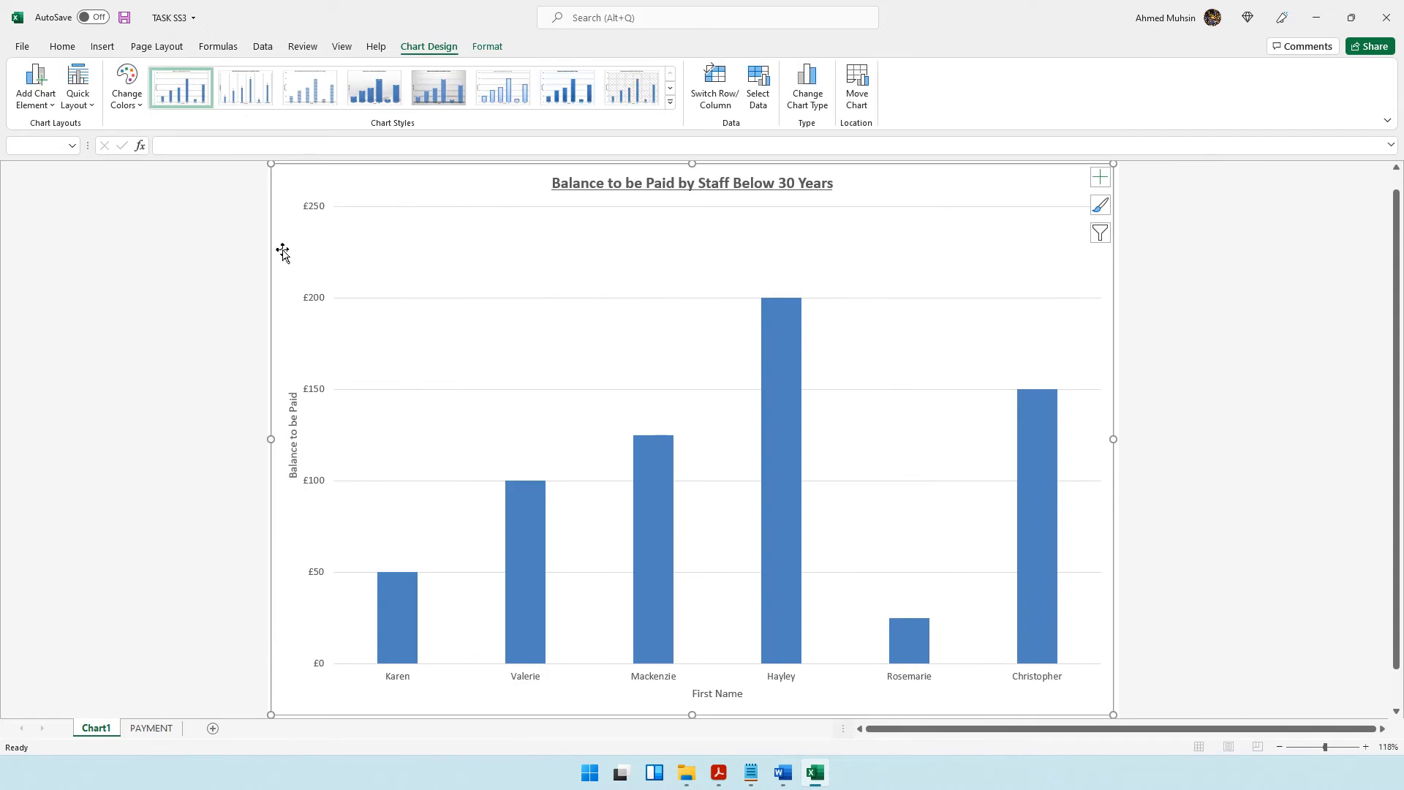
right_click(283, 252)
click(298, 282)
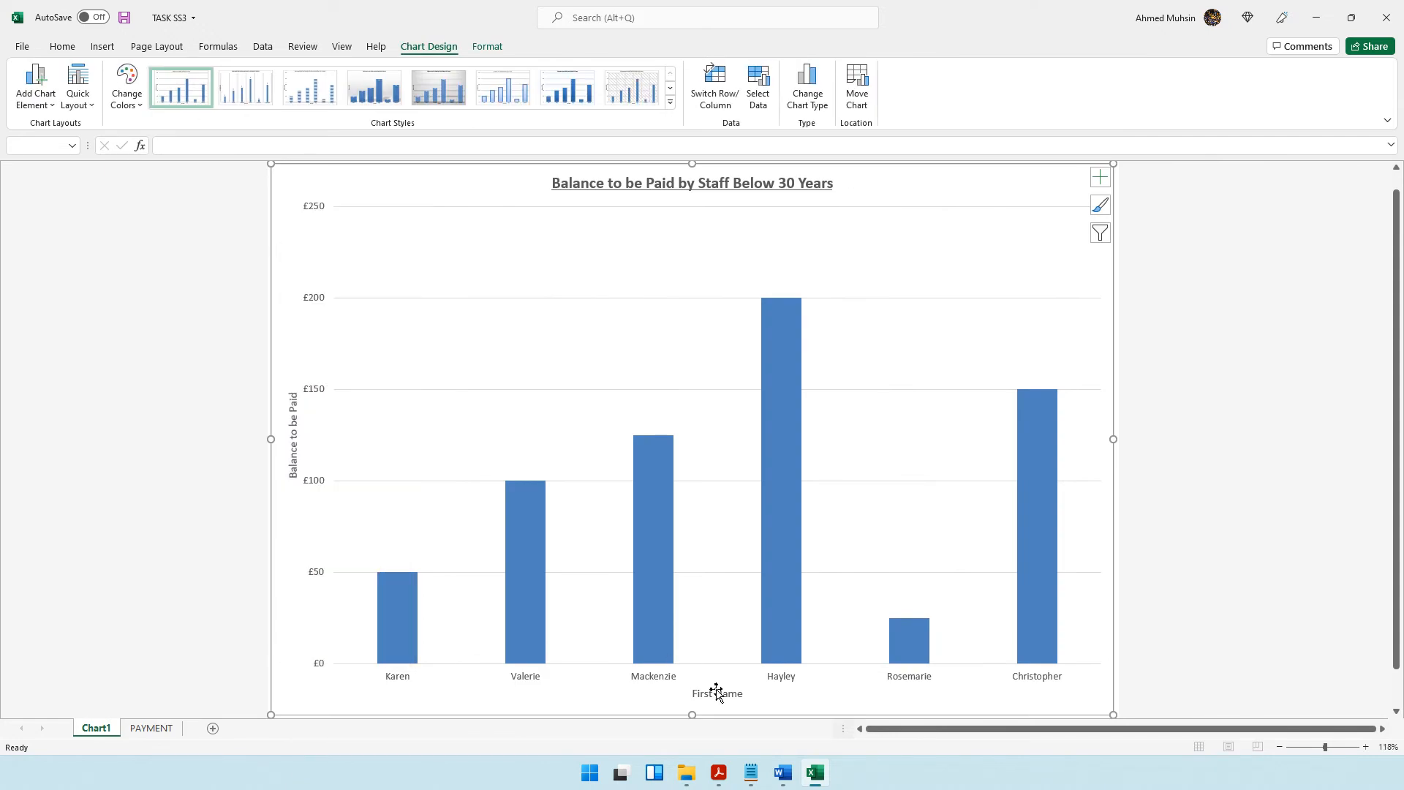
Paste the chart into the TASK WP1 Word report on a new line directly after the Hong Kong trip paragraph.
click(780, 782)
click(994, 698)
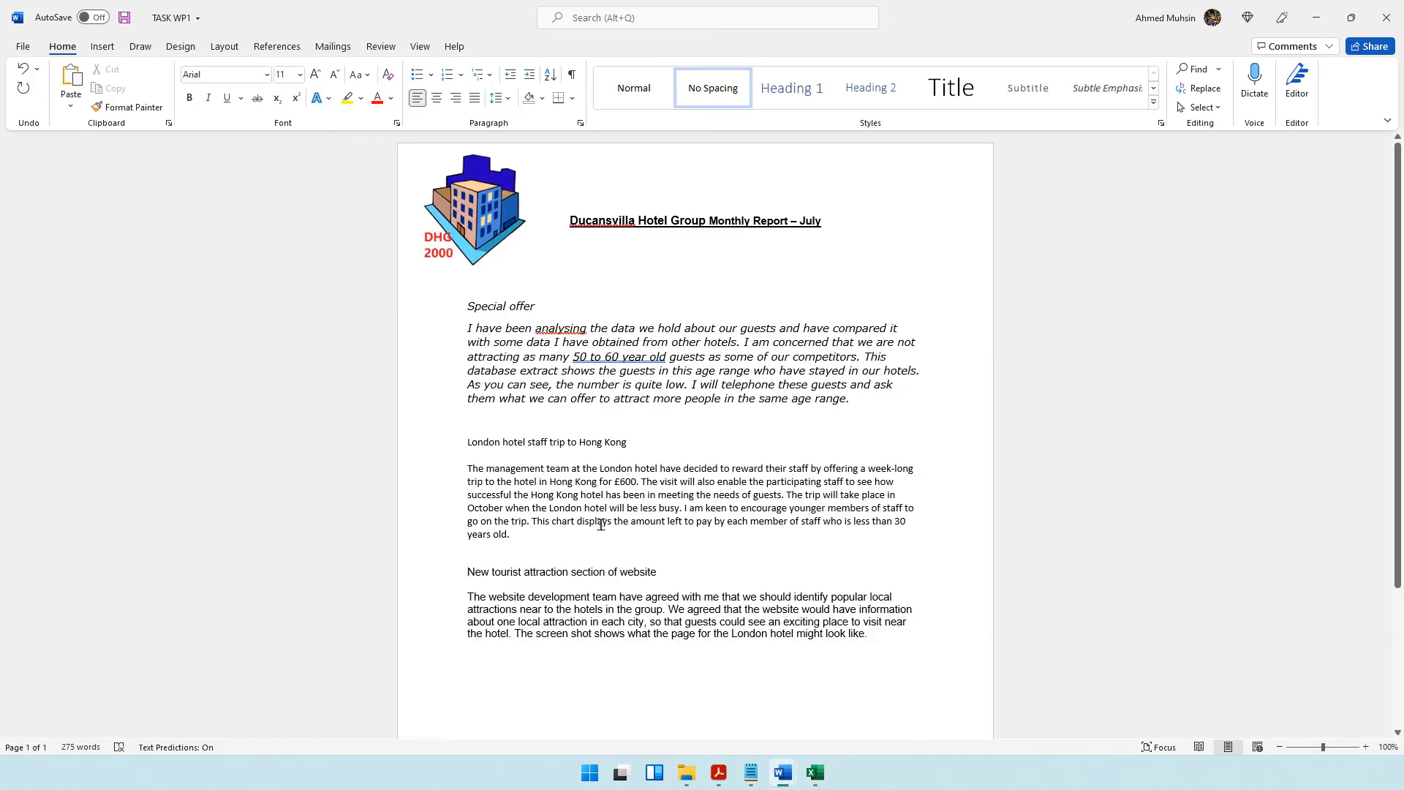
drag(468, 328, 858, 356)
click(797, 384)
drag(700, 384, 851, 399)
drag(514, 482, 896, 514)
click(718, 521)
key(Return)
key(ctrl+v)
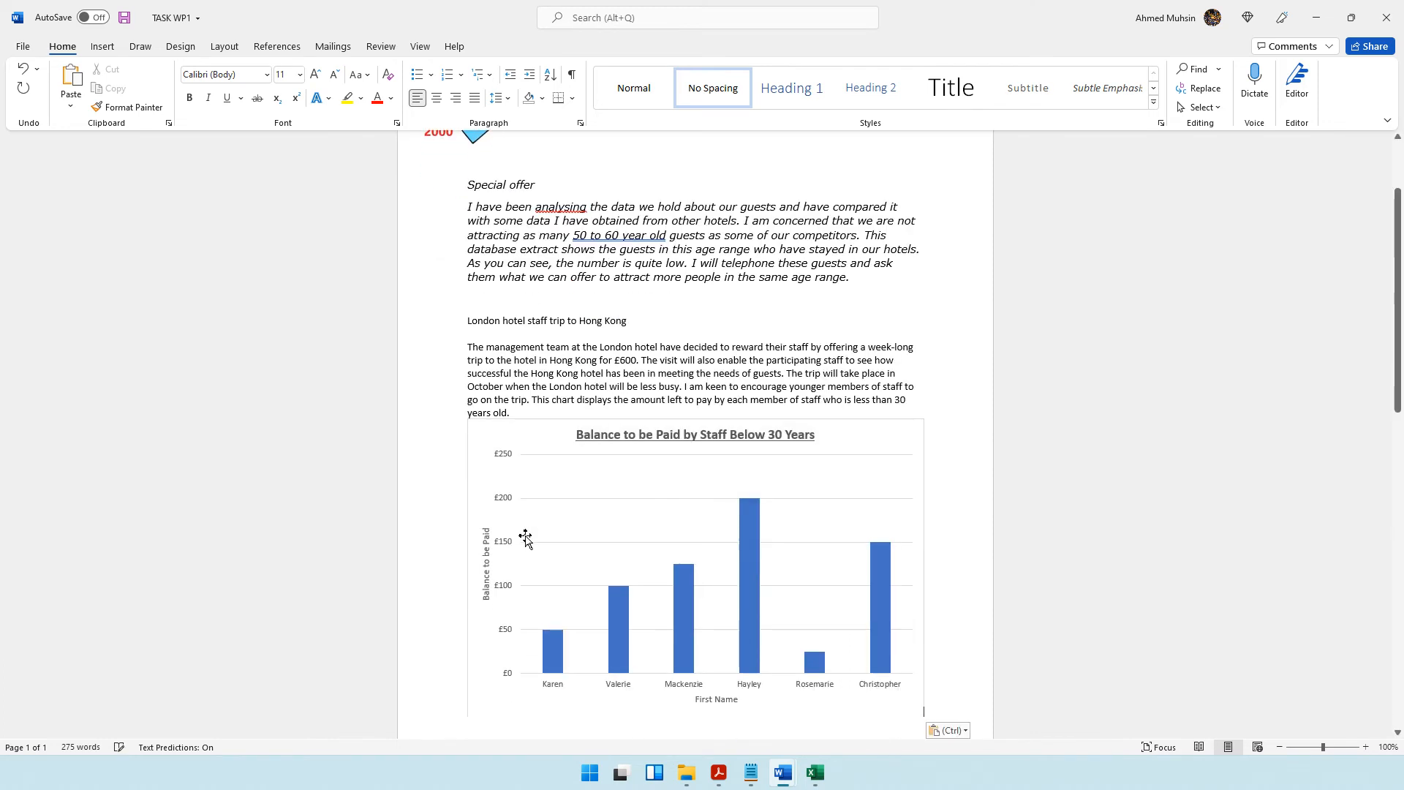
Shrink the pasted chart in height and width so it spans about half the text width.
click(490, 443)
scroll(766, 539, down, 1)
scroll(767, 539, down, 2)
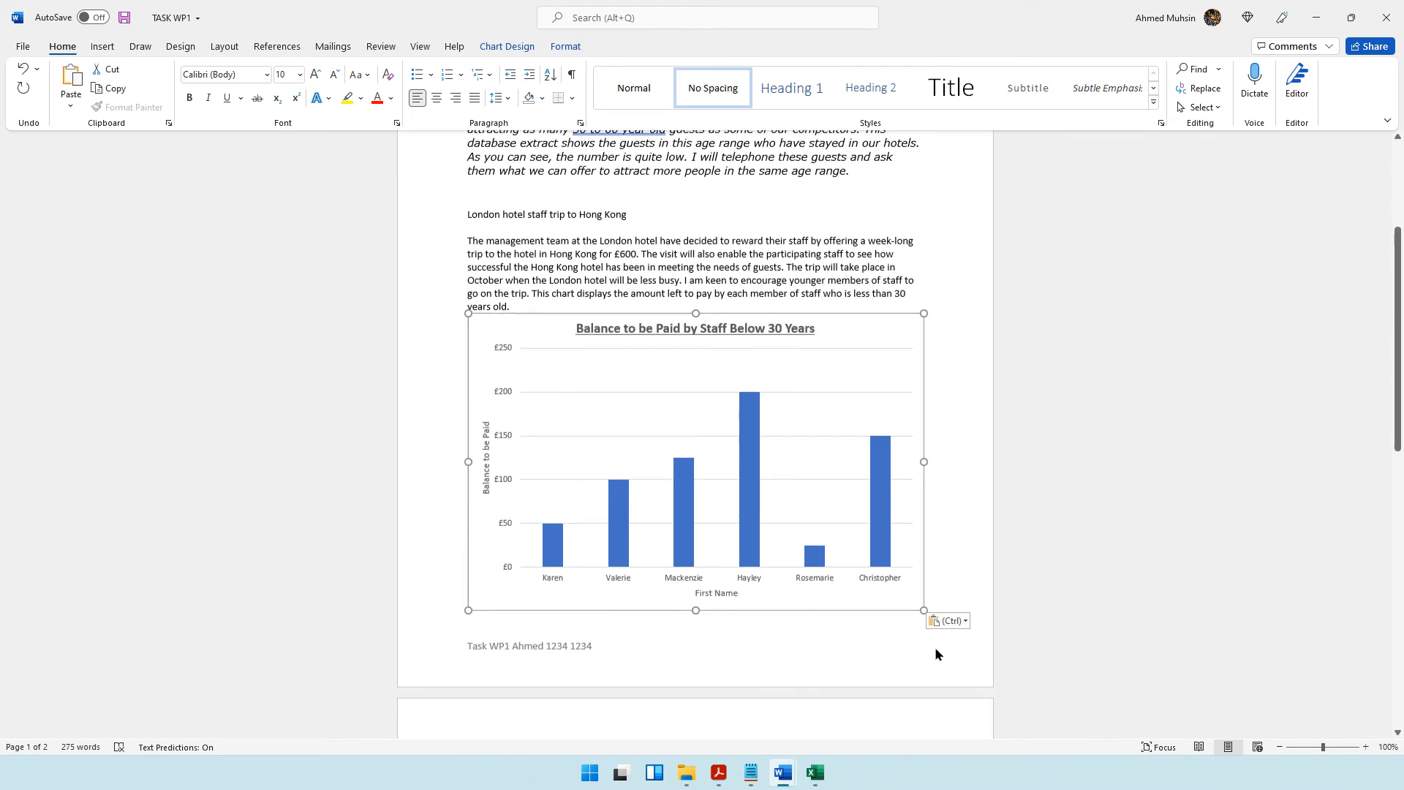
drag(923, 611, 784, 559)
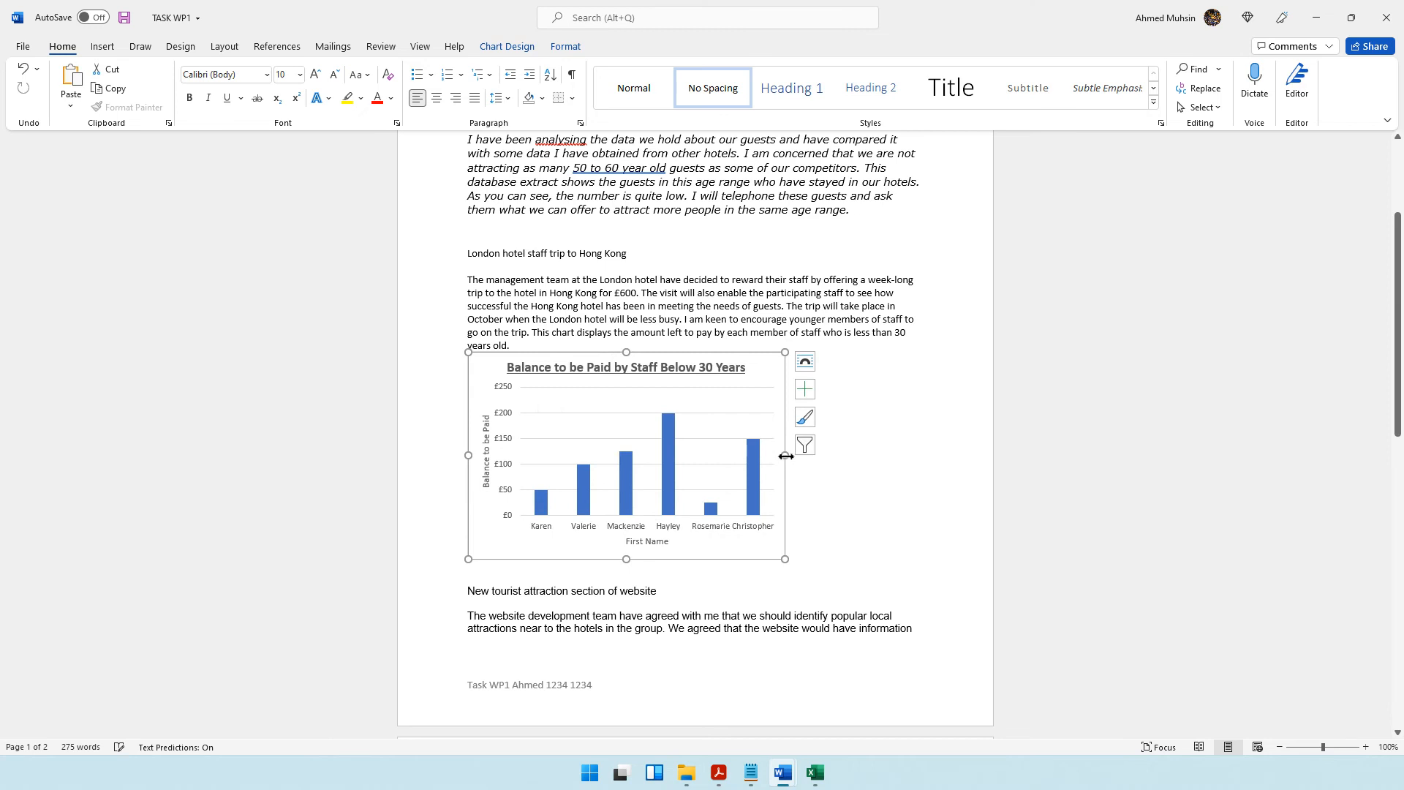
drag(784, 456, 715, 455)
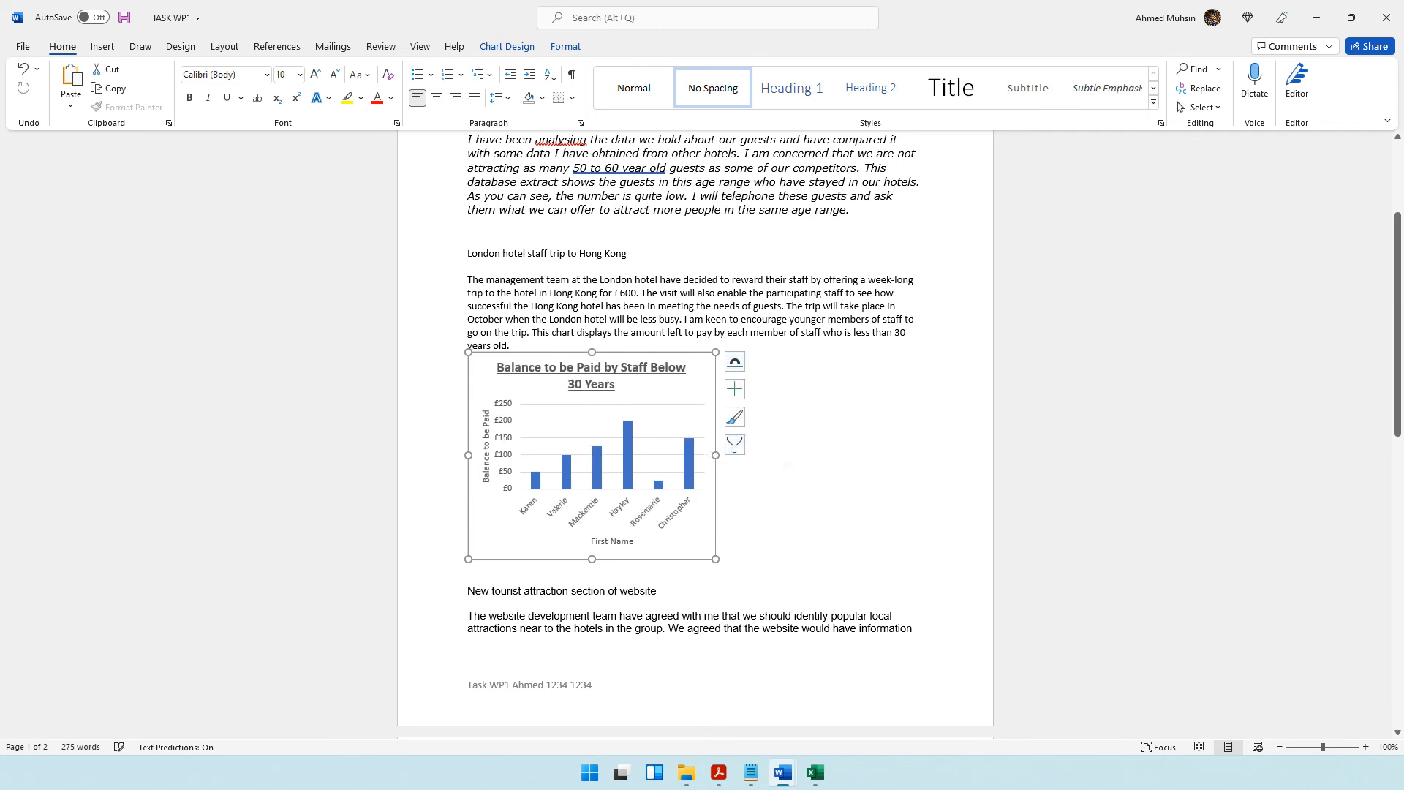
click(839, 536)
scroll(839, 536, down, 3)
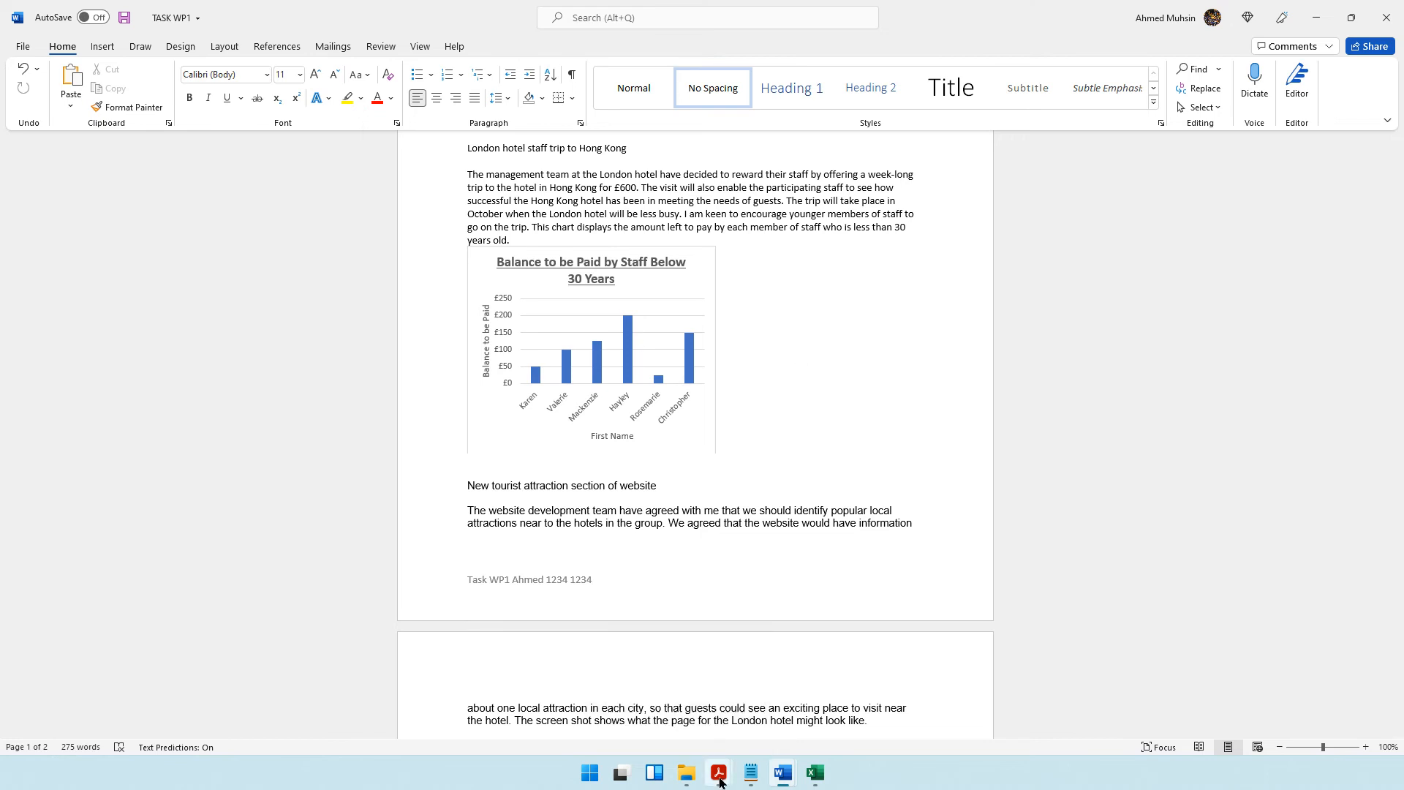
Check the web page screenshot requirement in the question paper, open TASK WA1 and copy its LONDON web page image.
key(alt+Tab)
scroll(554, 625, down, 2)
drag(335, 503, 838, 510)
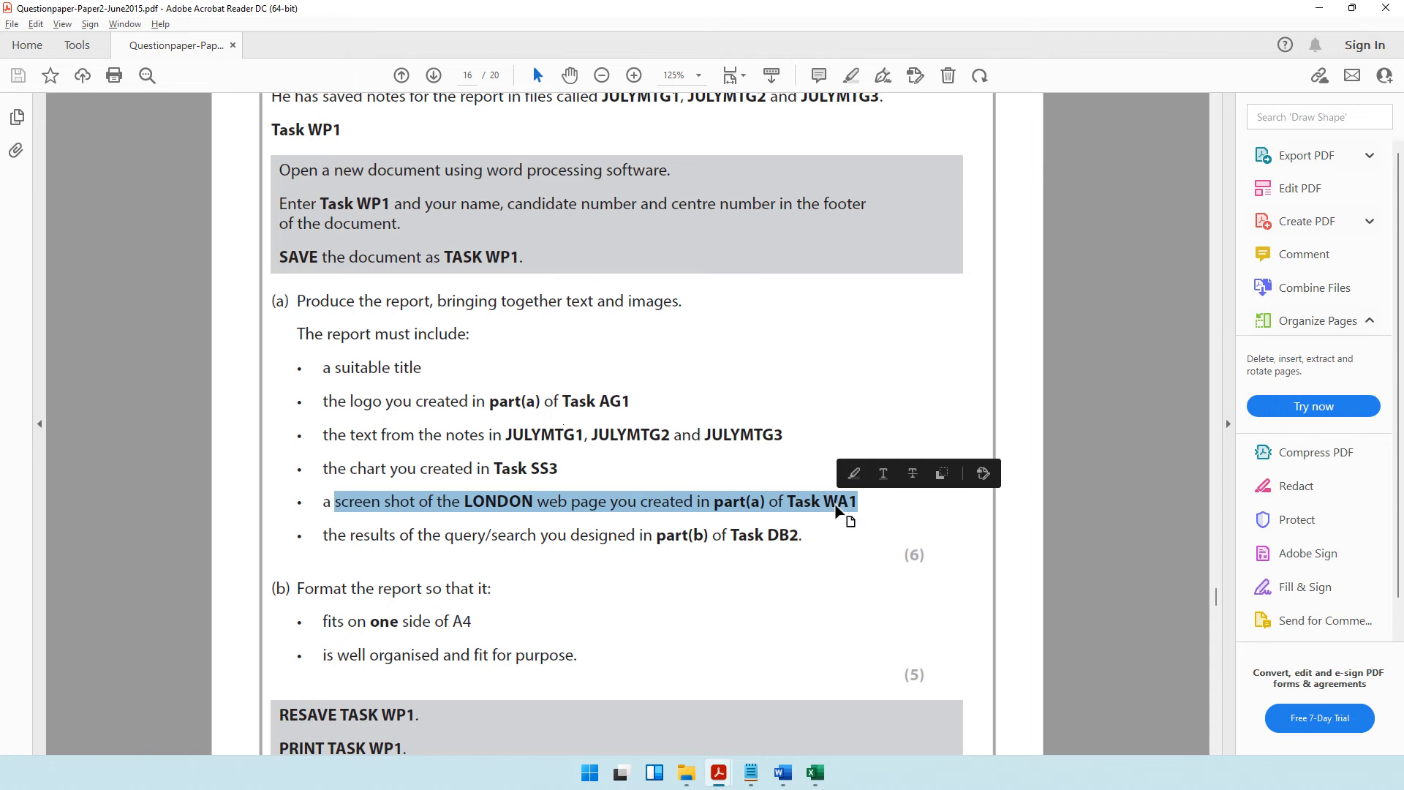
click(414, 504)
click(686, 773)
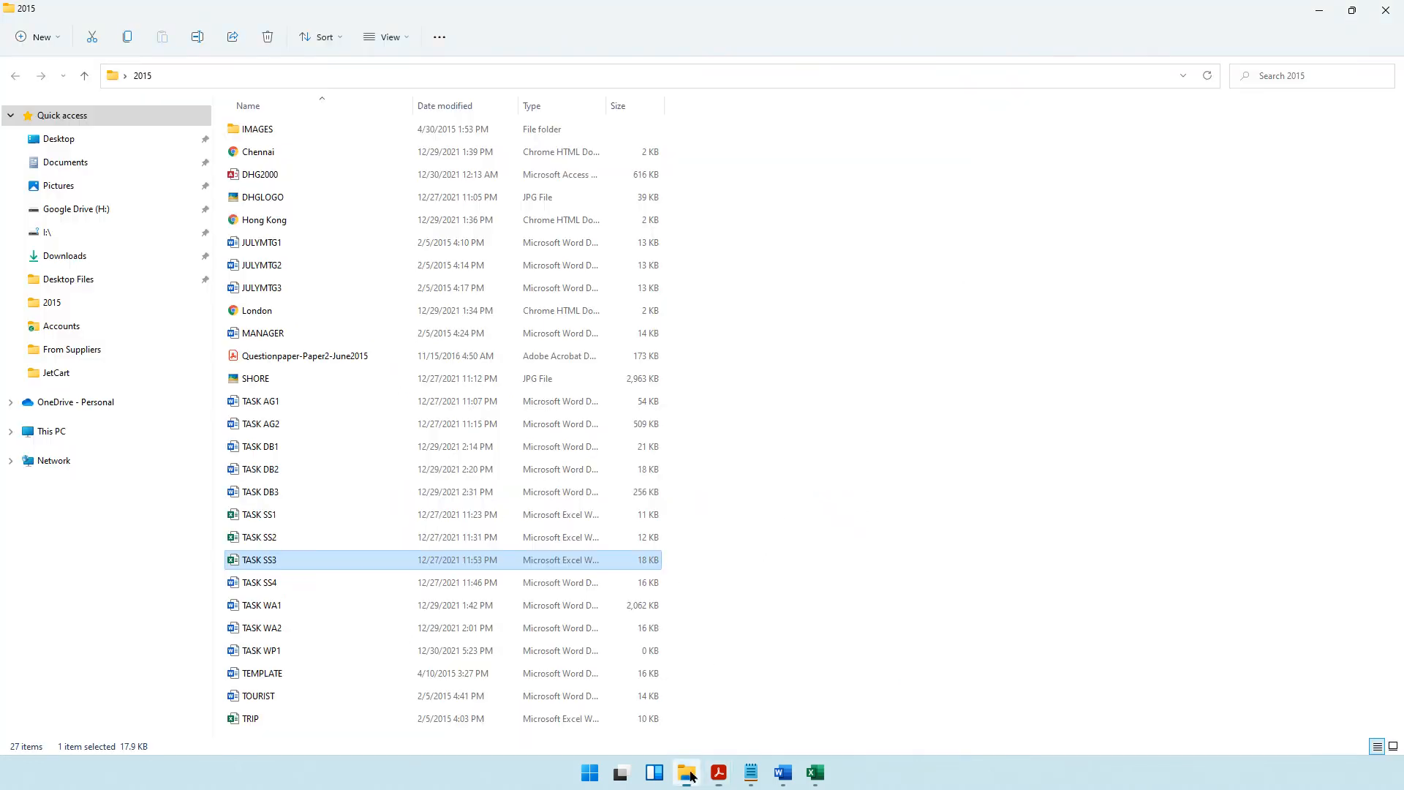
click(273, 612)
double_click(273, 613)
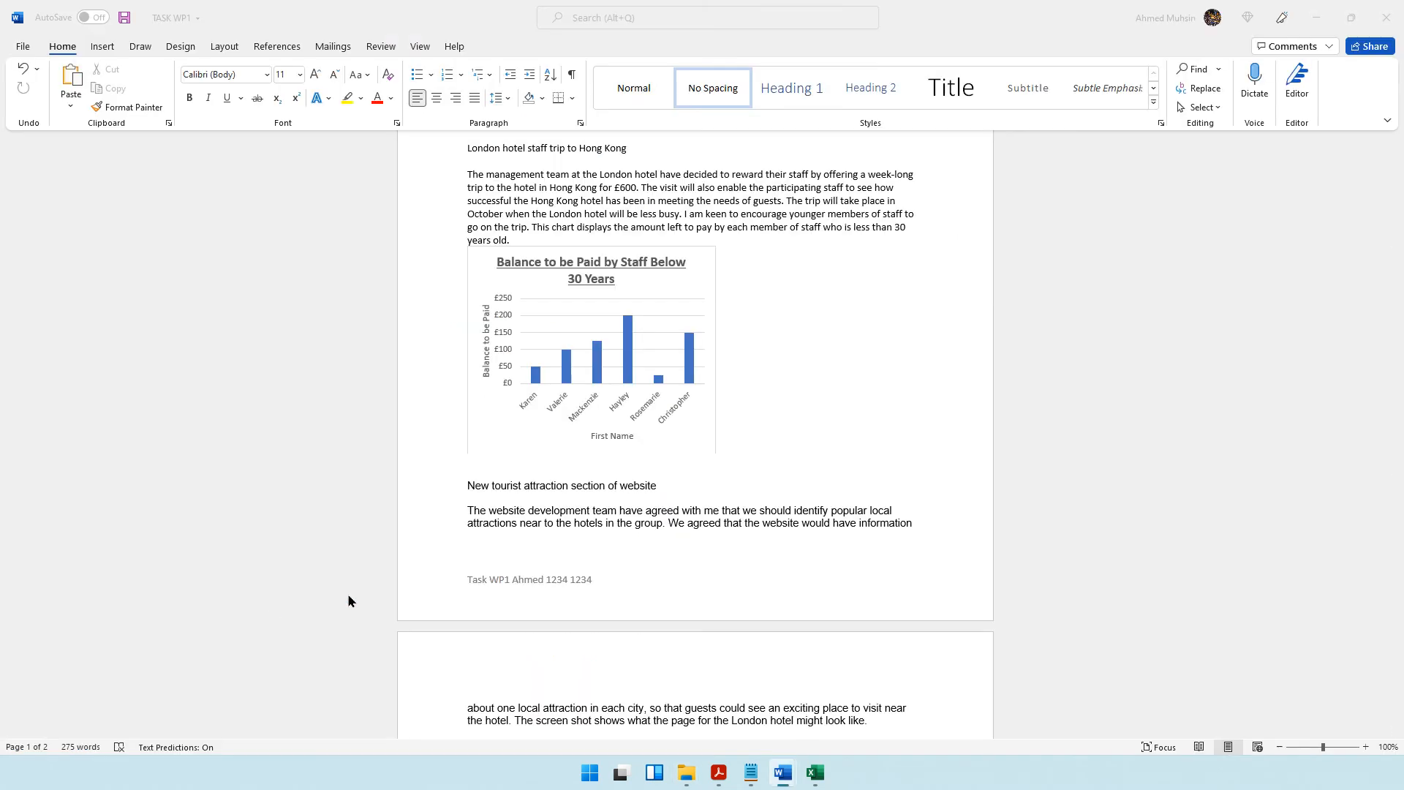
click(686, 322)
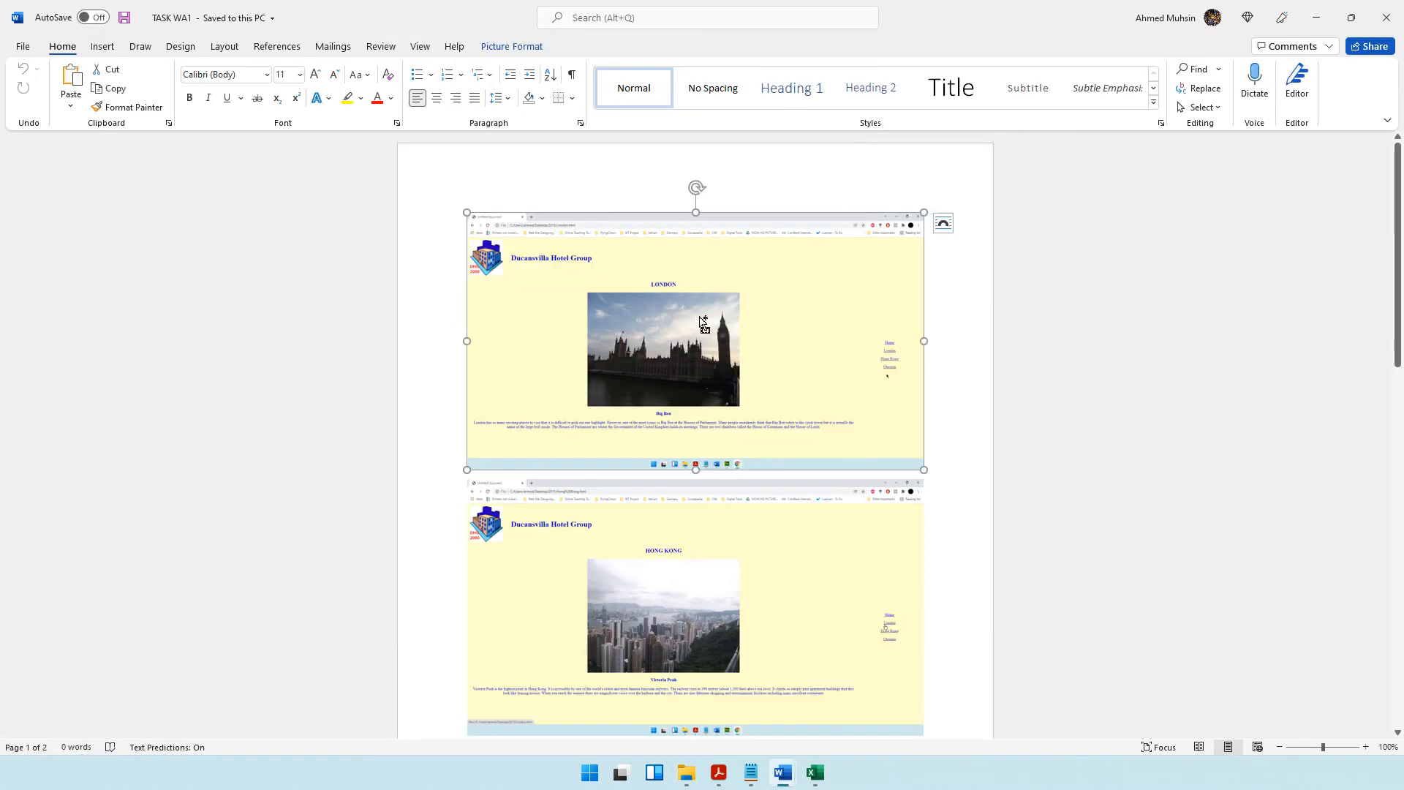
Paste the LONDON web page image into the TASK WP1 report directly below the tourist attraction paragraph.
click(1316, 18)
scroll(544, 454, down, 2)
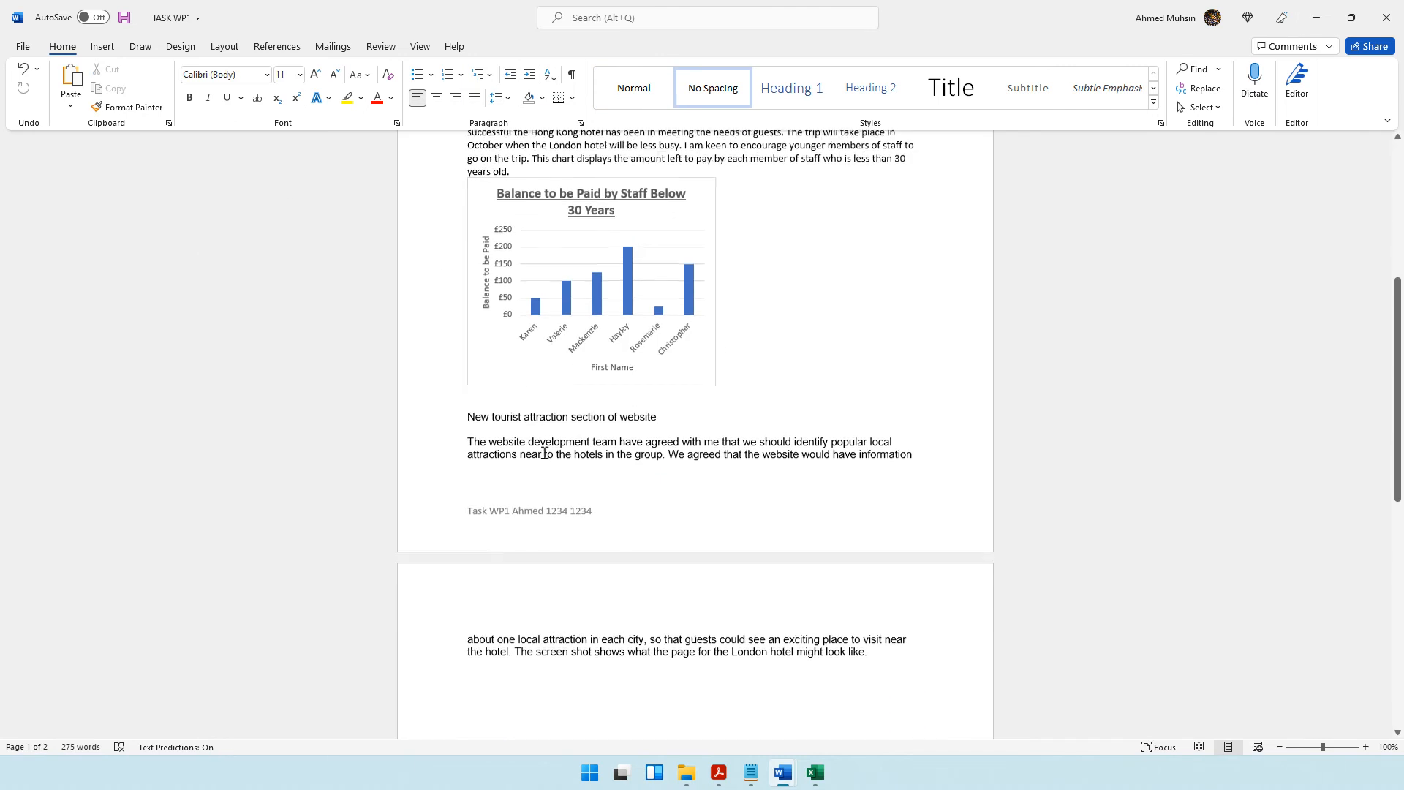
drag(491, 416, 657, 416)
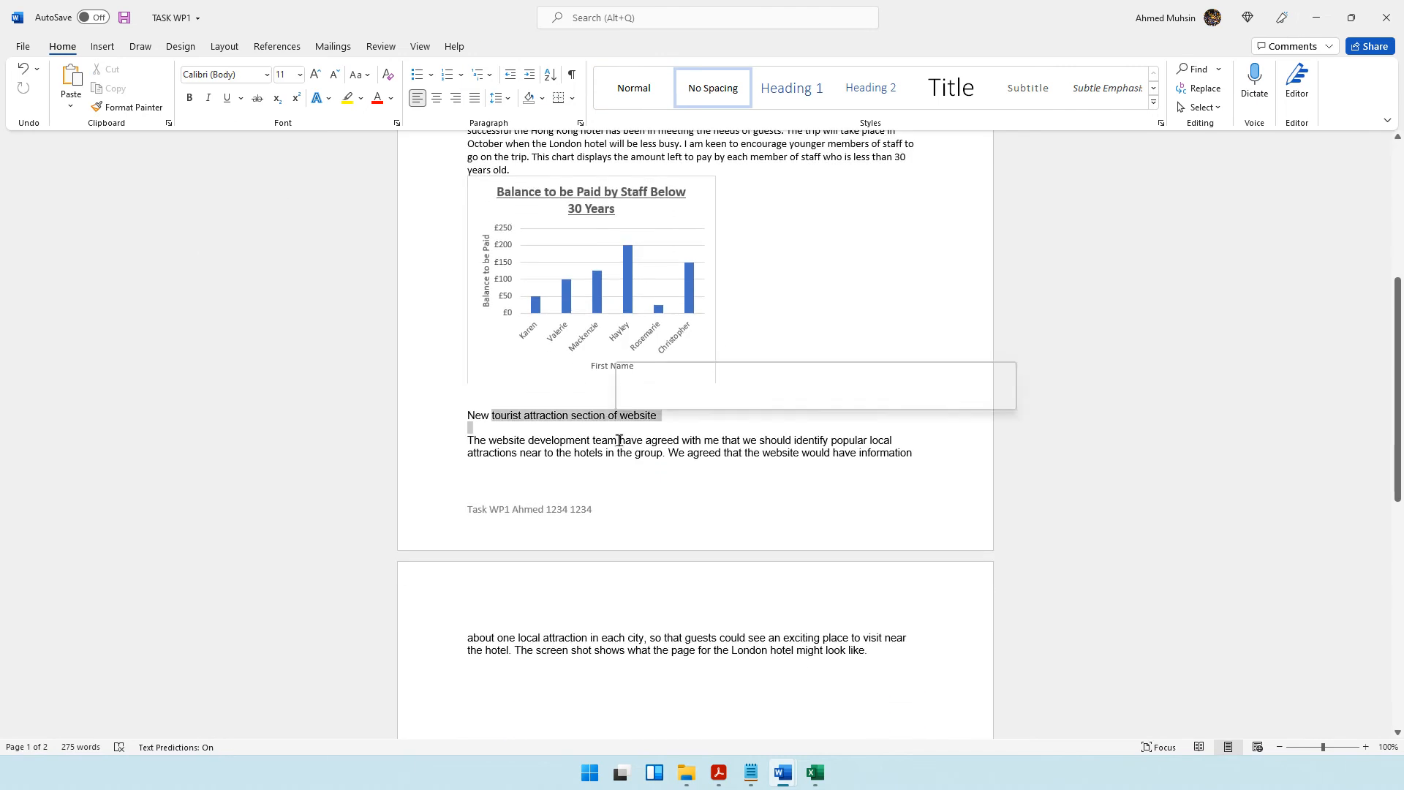
click(666, 637)
key(ctrl+v)
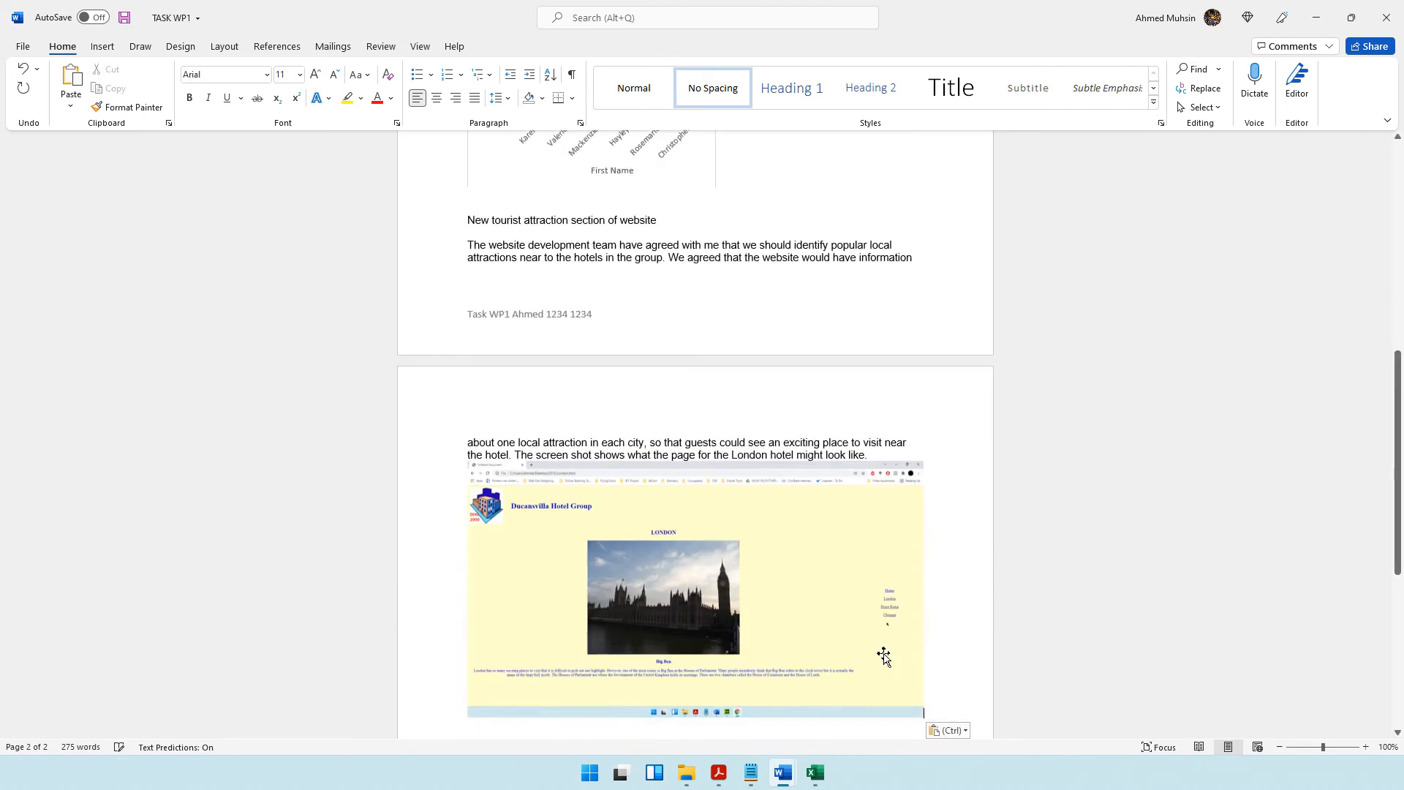
Shrink the pasted web page image proportionally to about two-thirds of the text width.
click(881, 654)
scroll(846, 583, down, 2)
scroll(846, 582, down, 1)
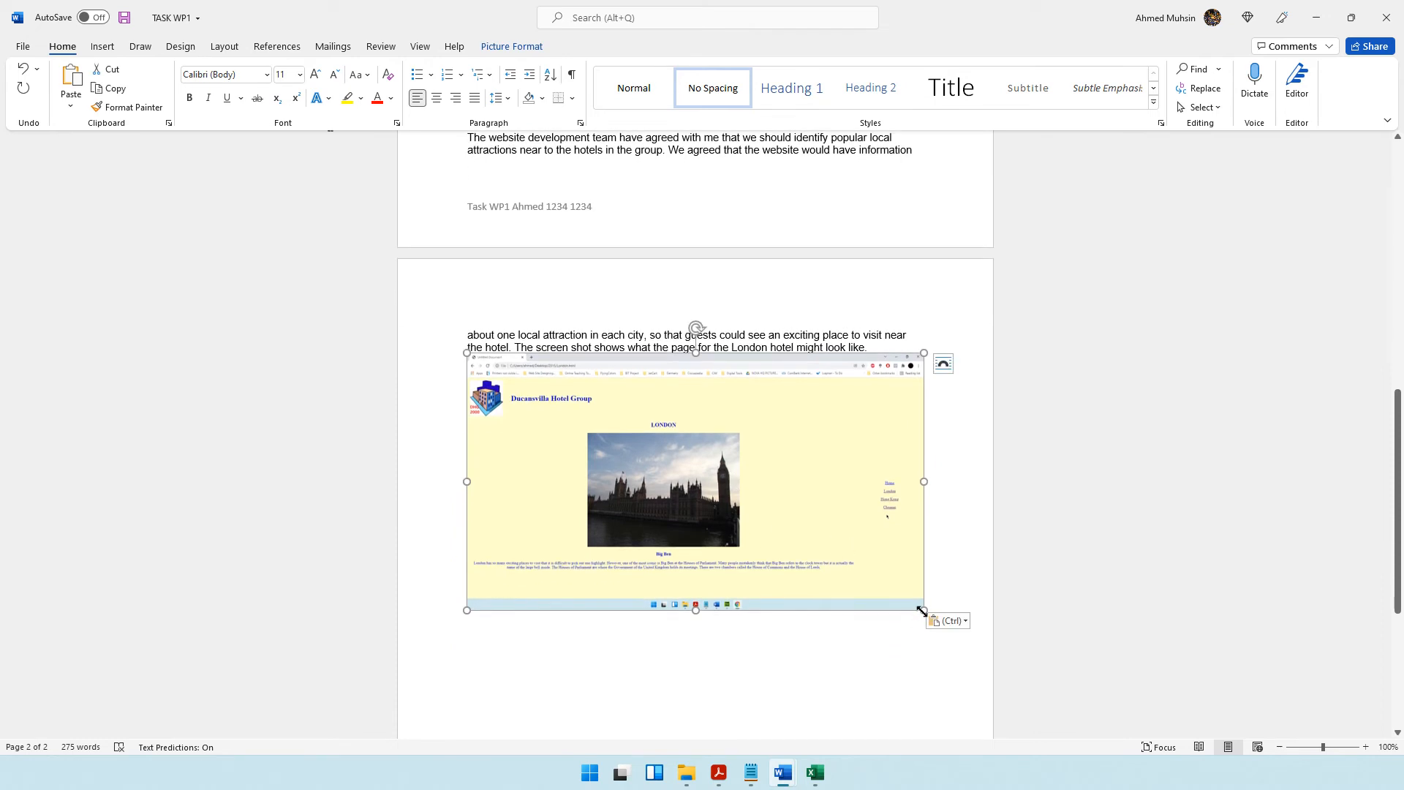
drag(923, 610, 746, 524)
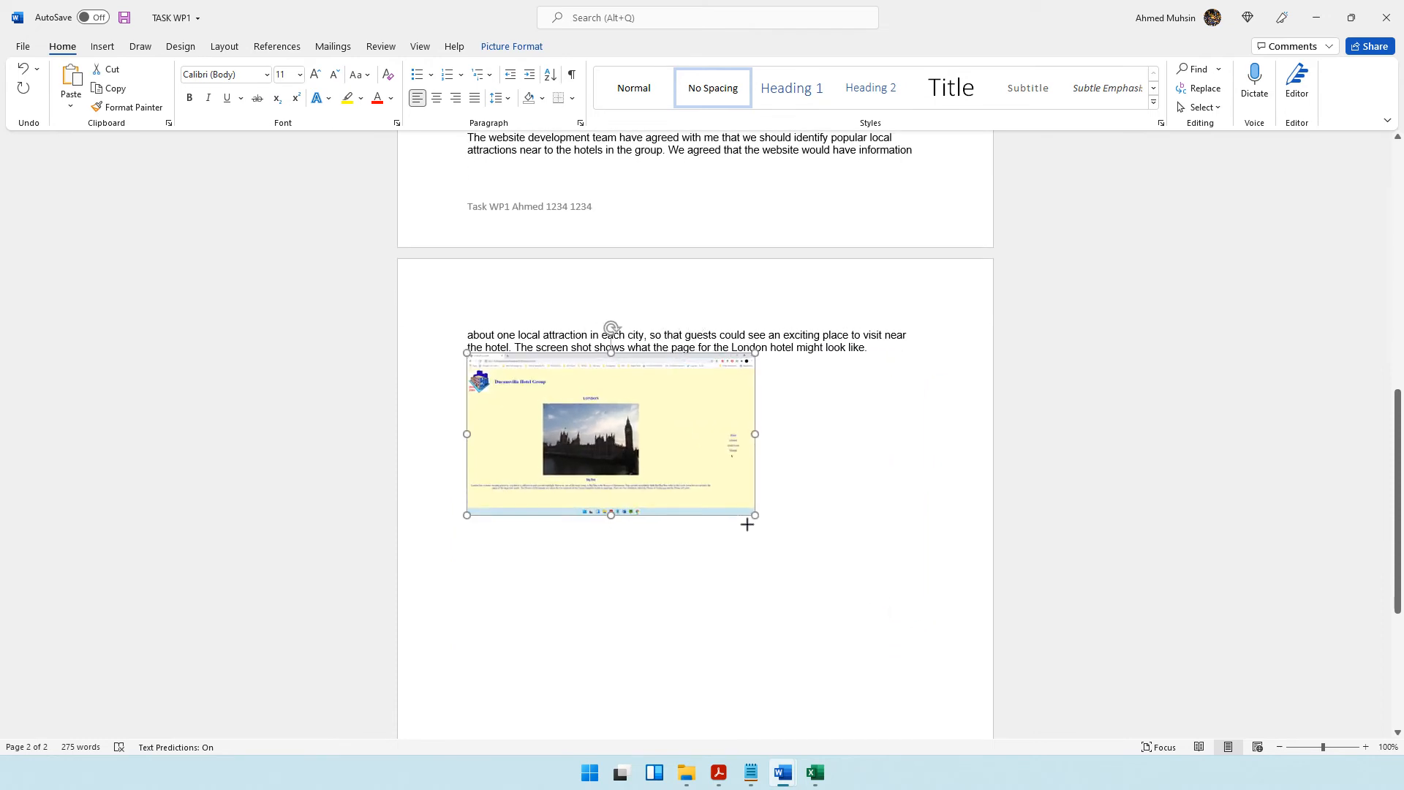
Check the query results requirement in the question paper, open the TASK DB2 document and copy its whole DB2b table.
click(721, 773)
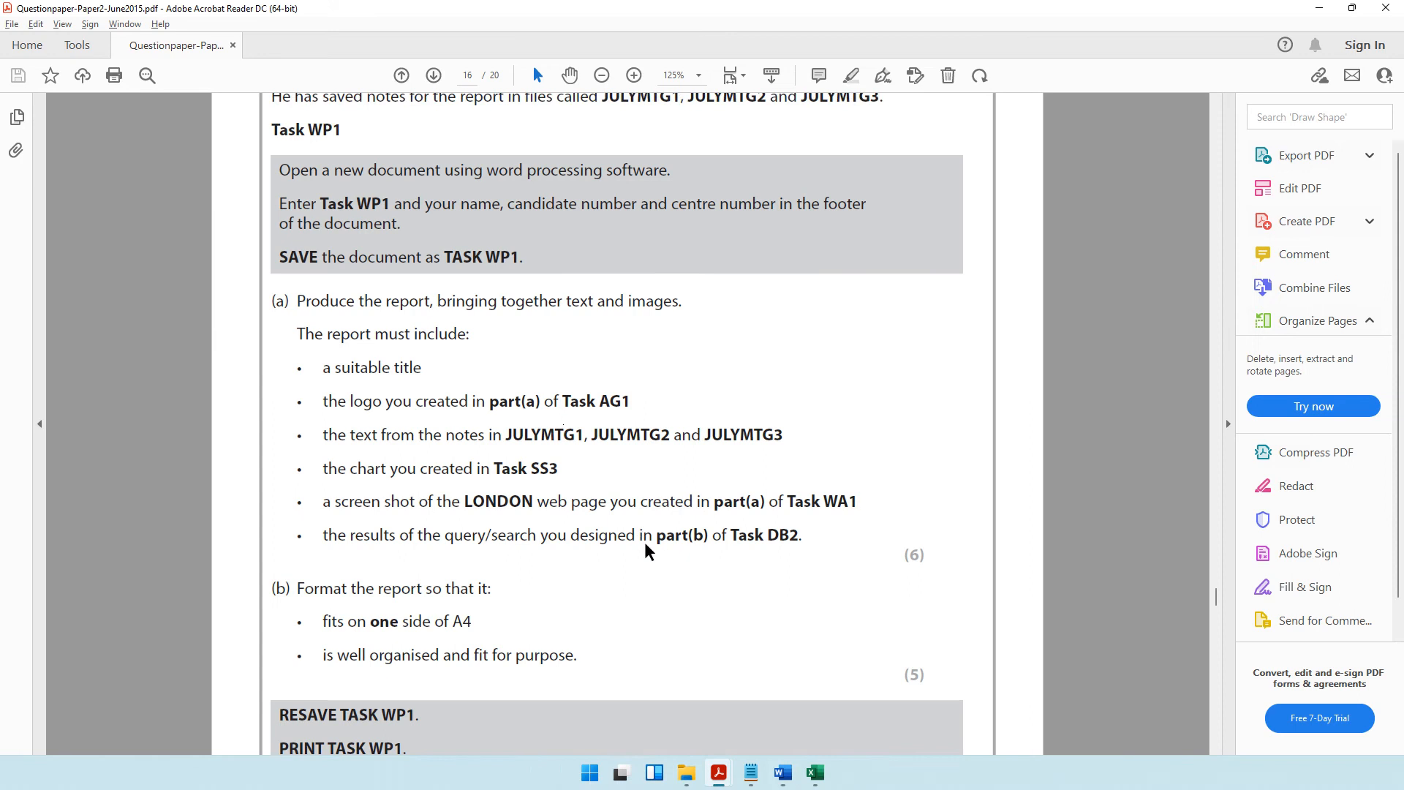
scroll(649, 548, down, 1)
mouse_move(326, 507)
mouse_down()
mouse_move(626, 513)
mouse_move(705, 533)
mouse_move(737, 512)
mouse_move(786, 509)
mouse_up()
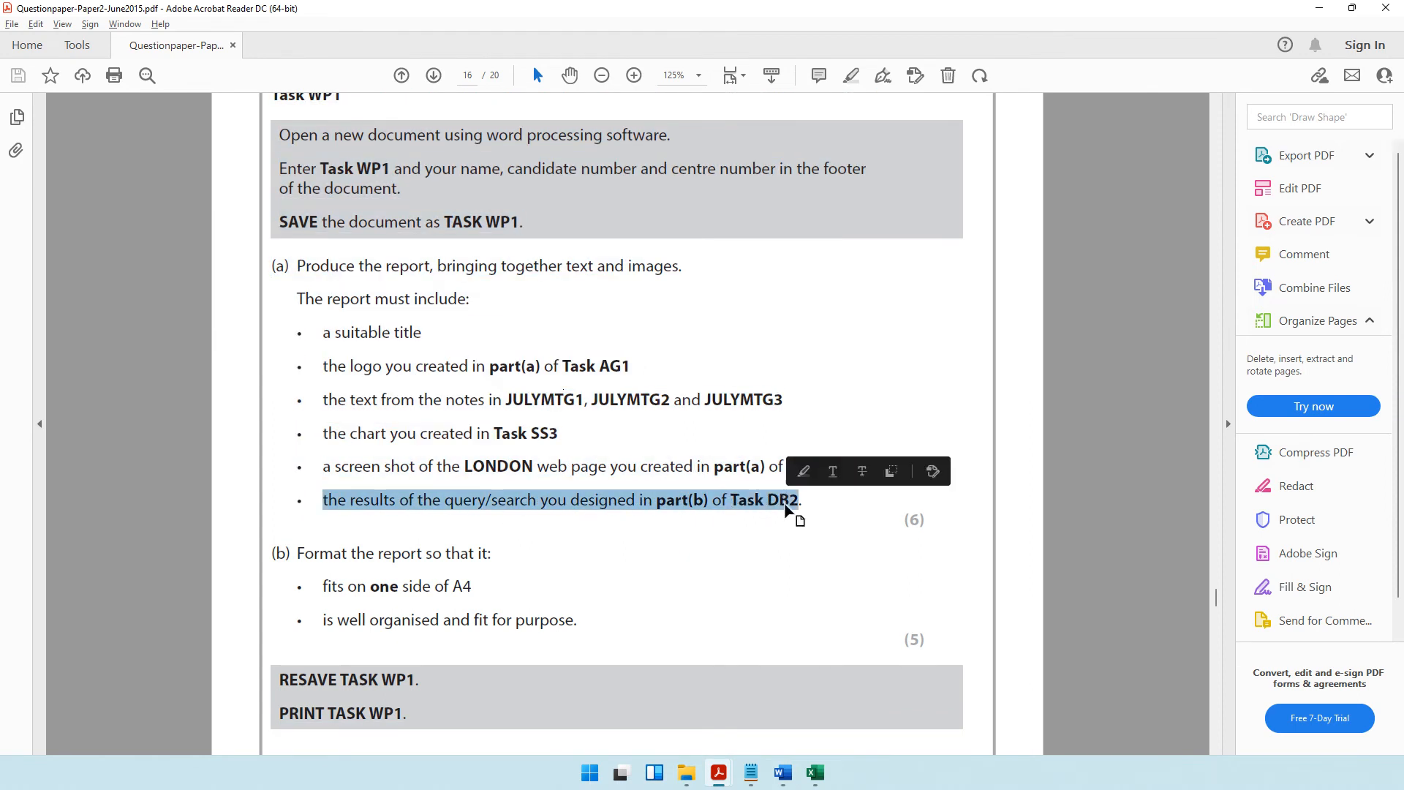
click(422, 500)
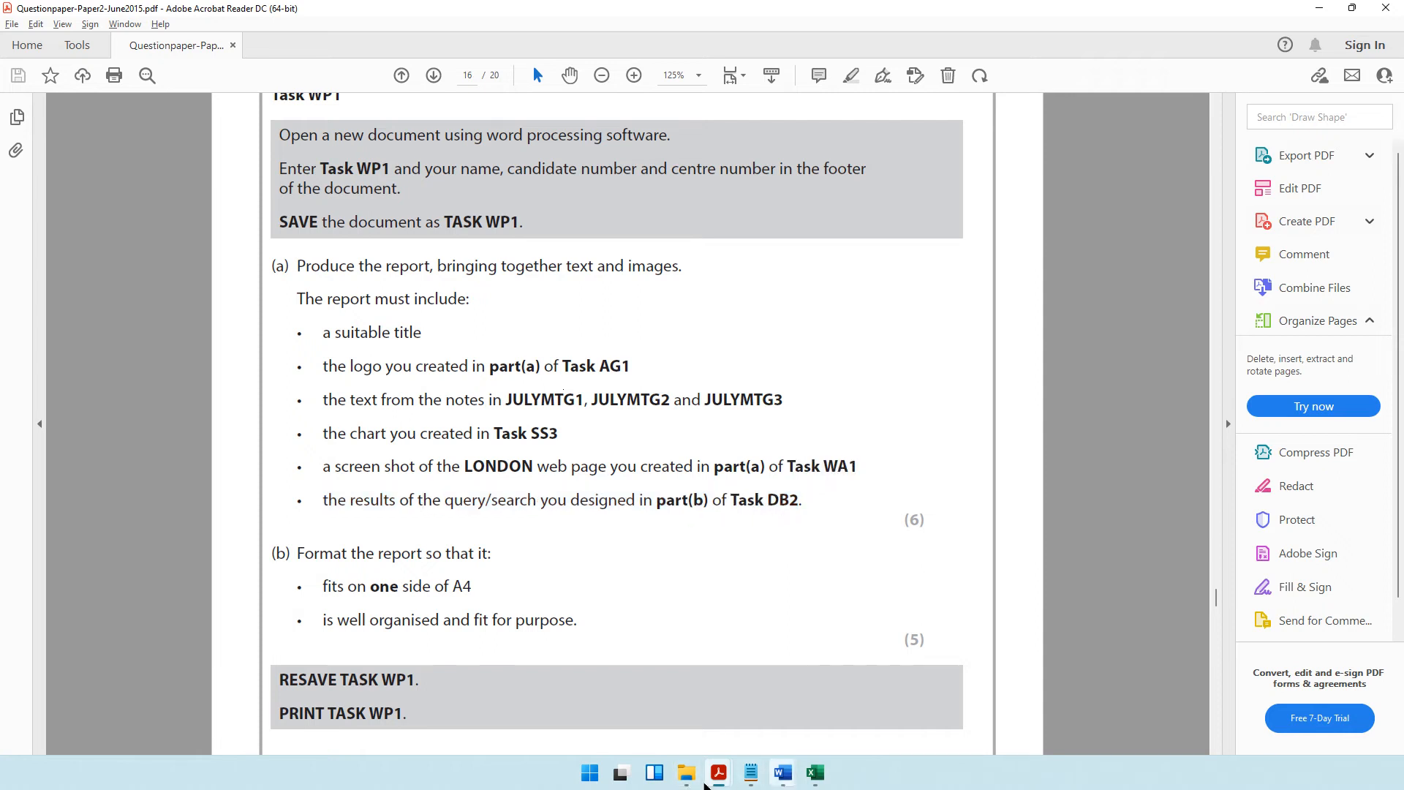
click(686, 772)
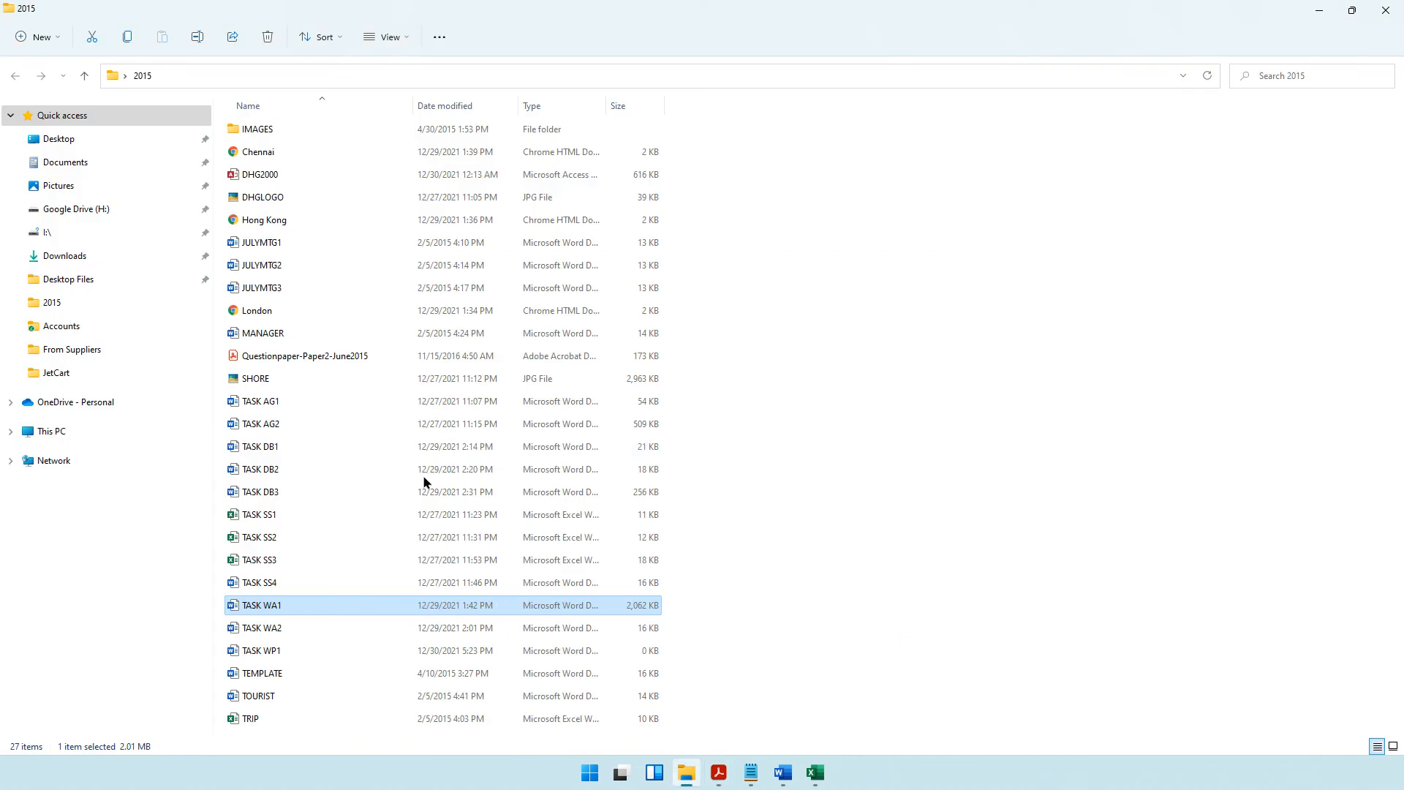
click(270, 470)
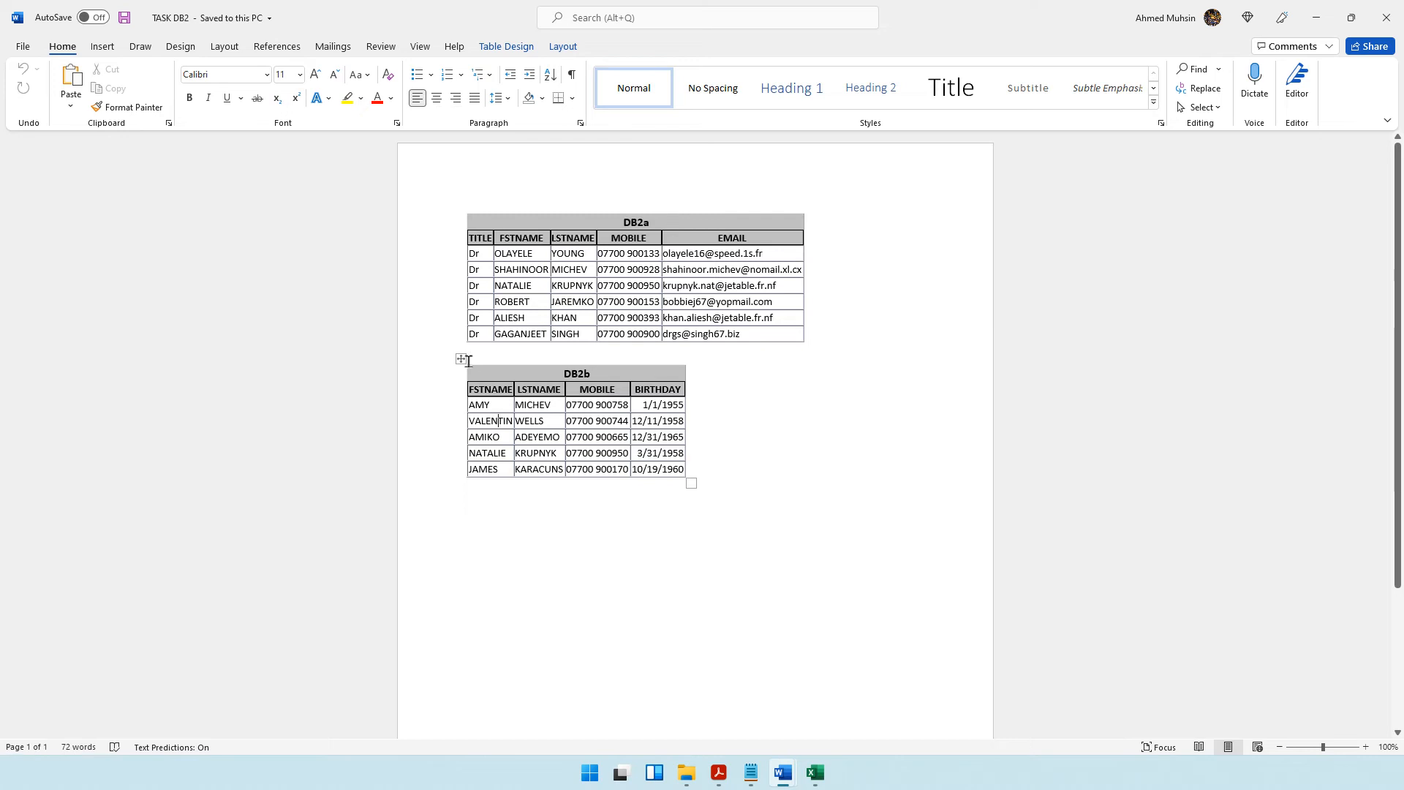
click(461, 358)
key(ctrl+c)
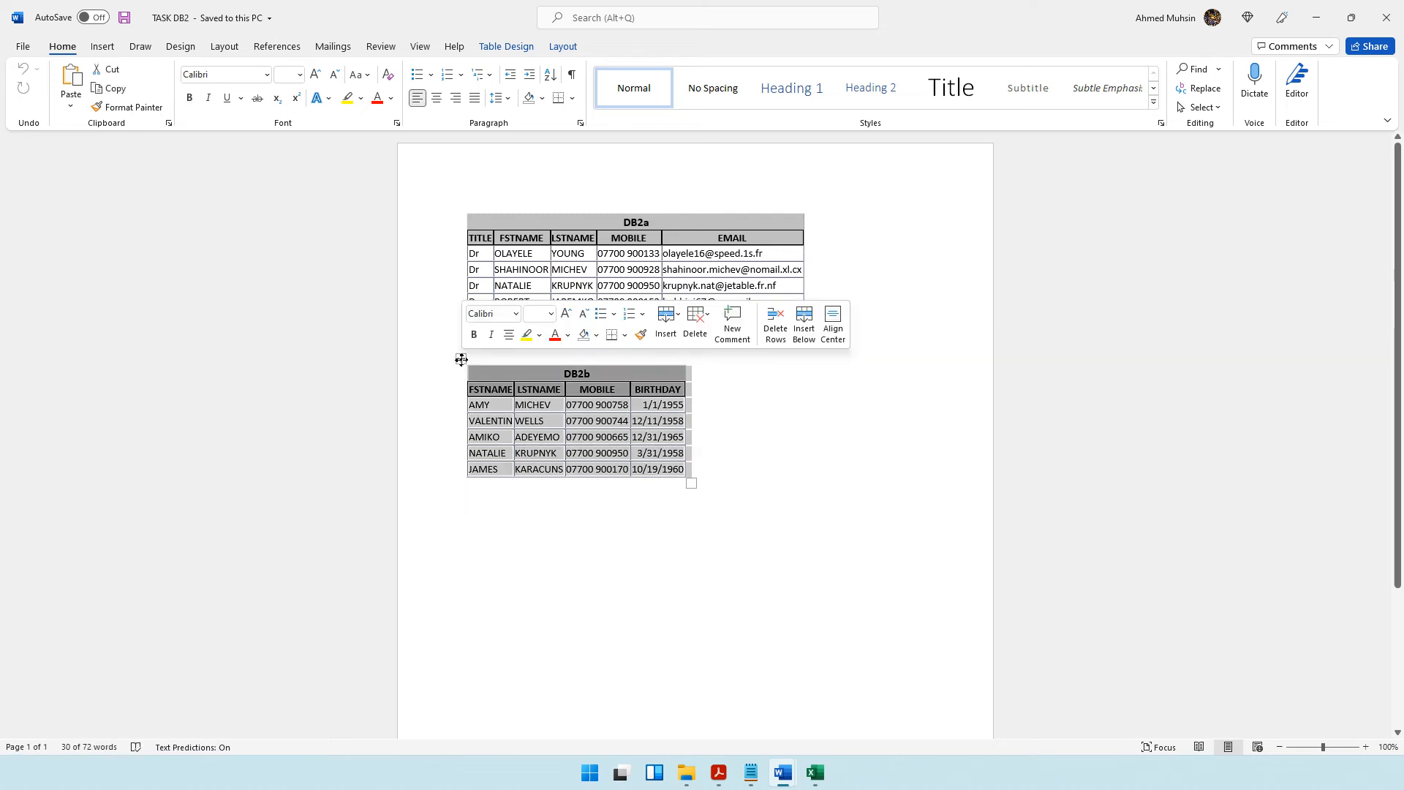
Return to the TASK WP1 report and read the Special offer paragraph to see where the database extract belongs.
click(815, 773)
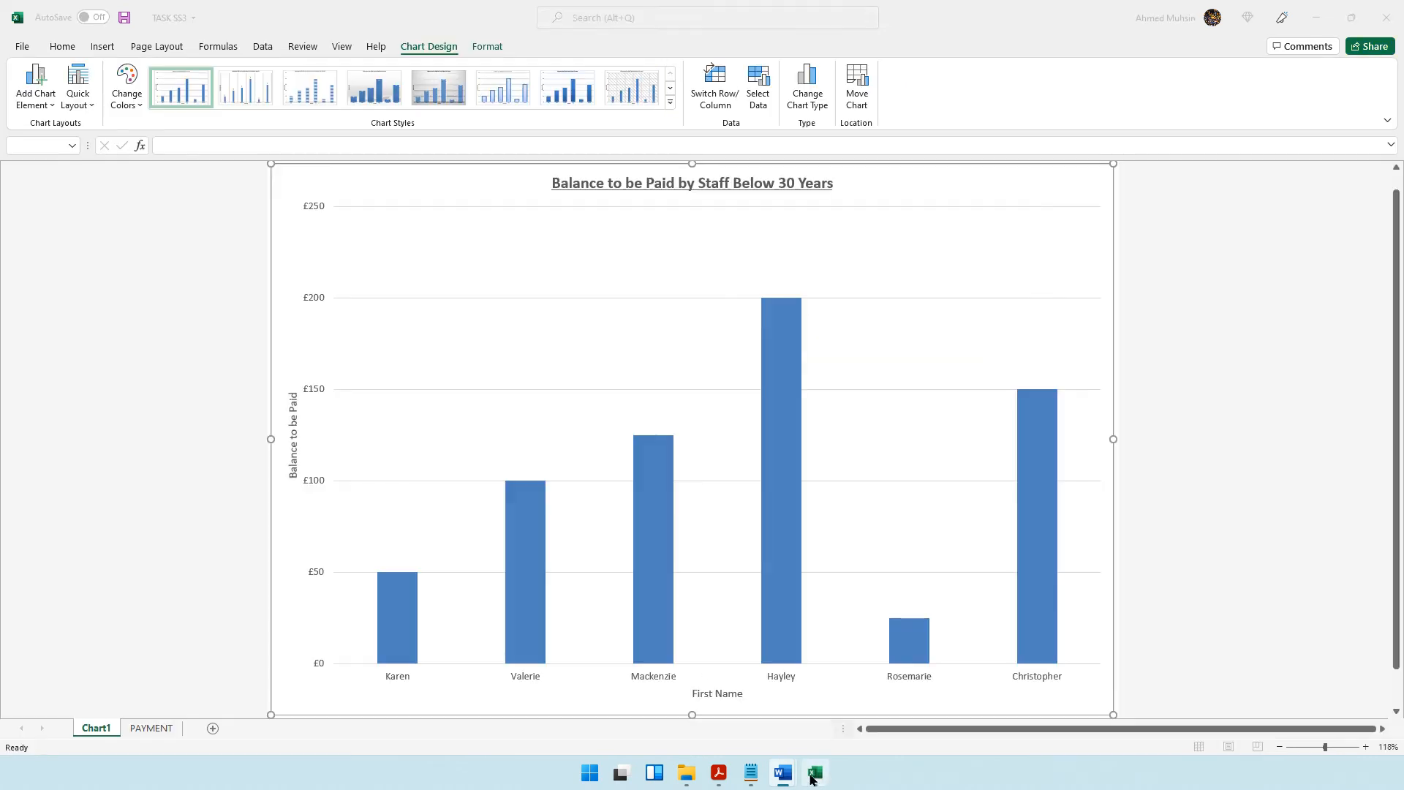
click(781, 776)
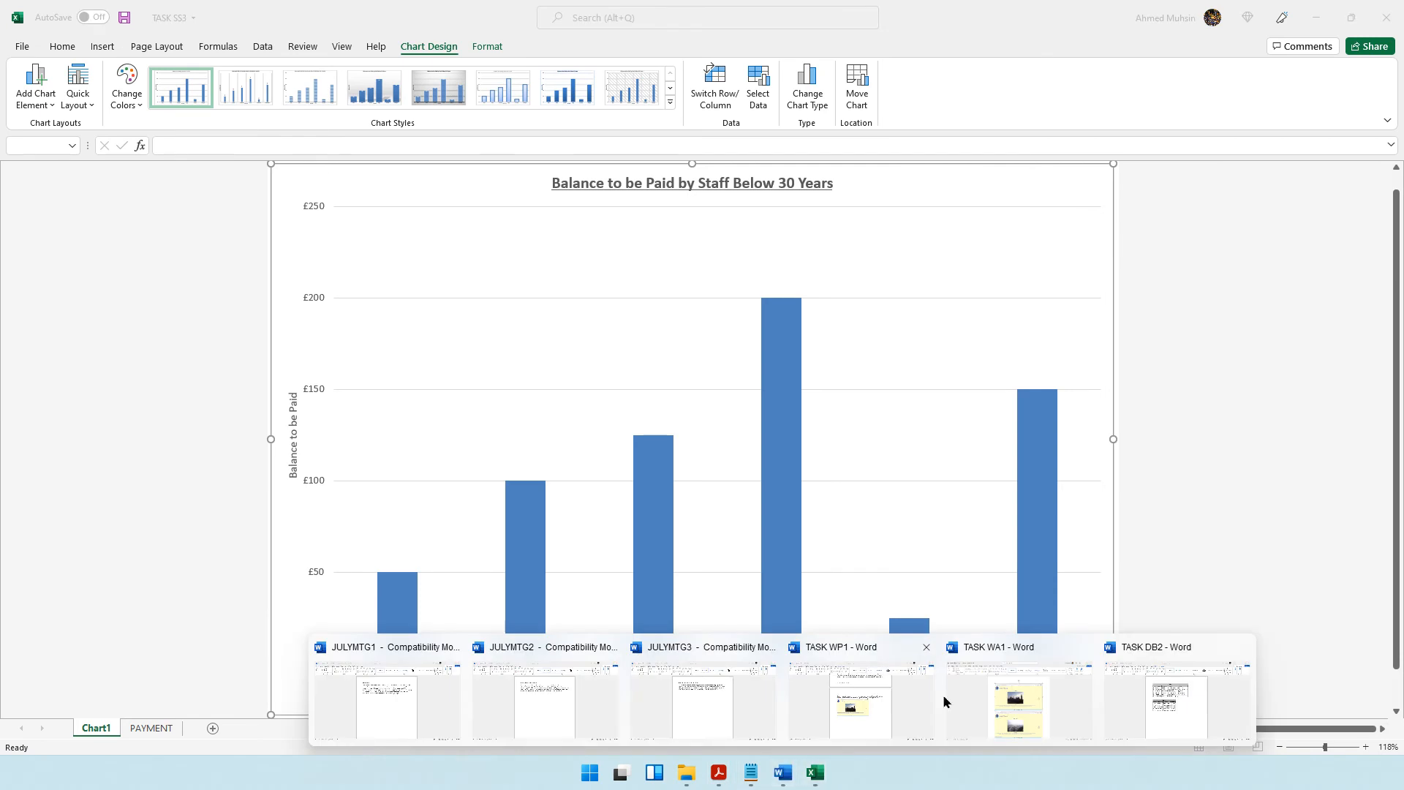
click(851, 704)
scroll(624, 492, up, 10)
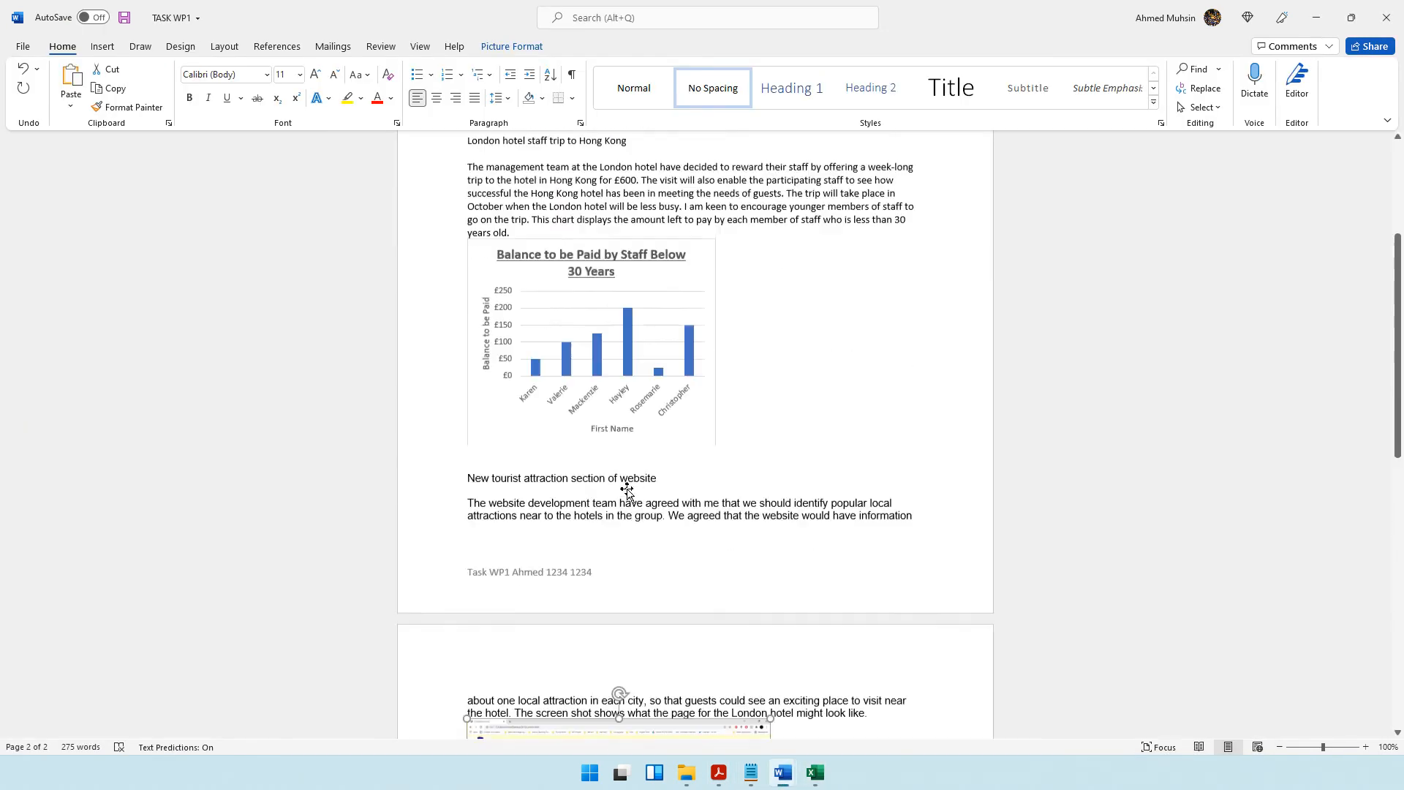
scroll(694, 434, up, 1)
click(525, 322)
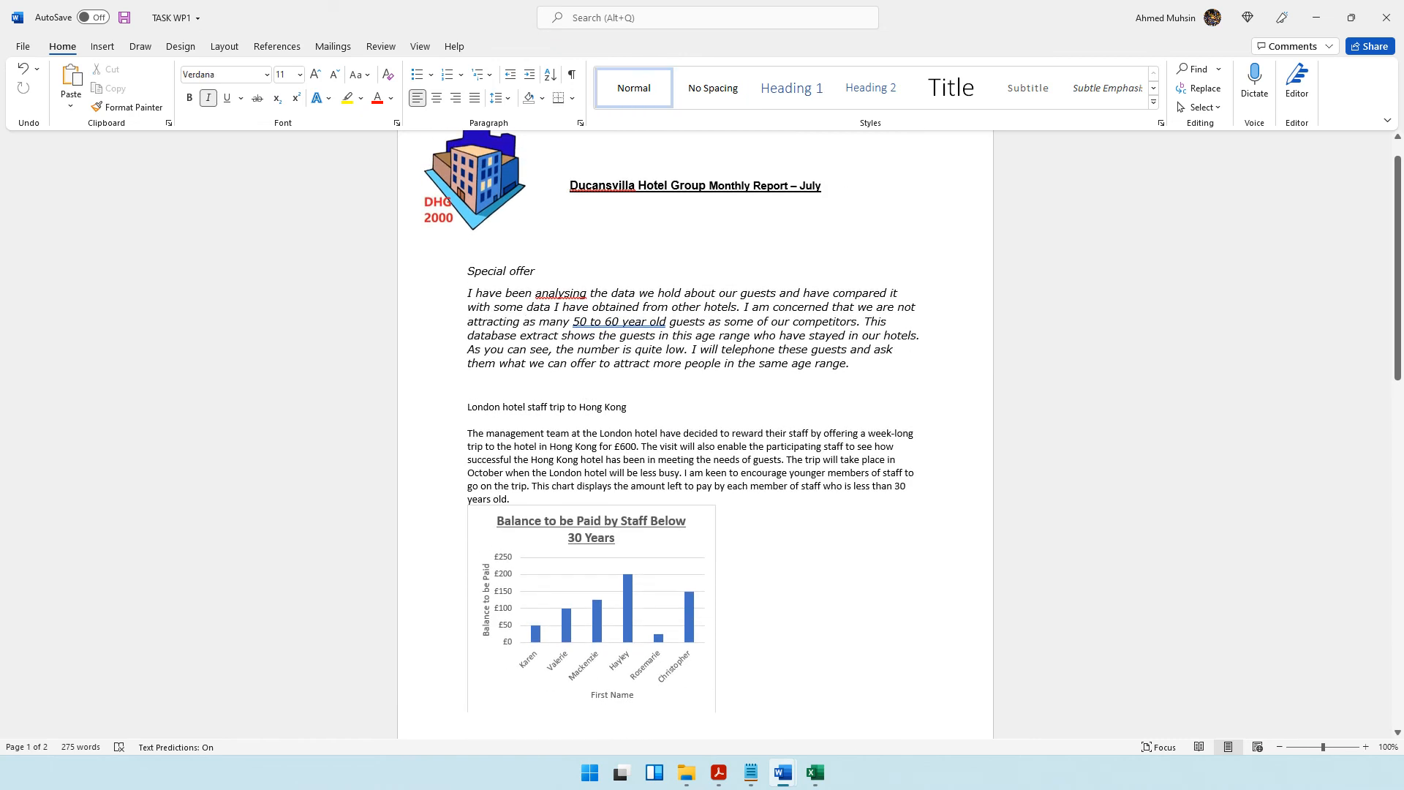
drag(774, 308, 887, 322)
click(603, 322)
drag(574, 322, 795, 322)
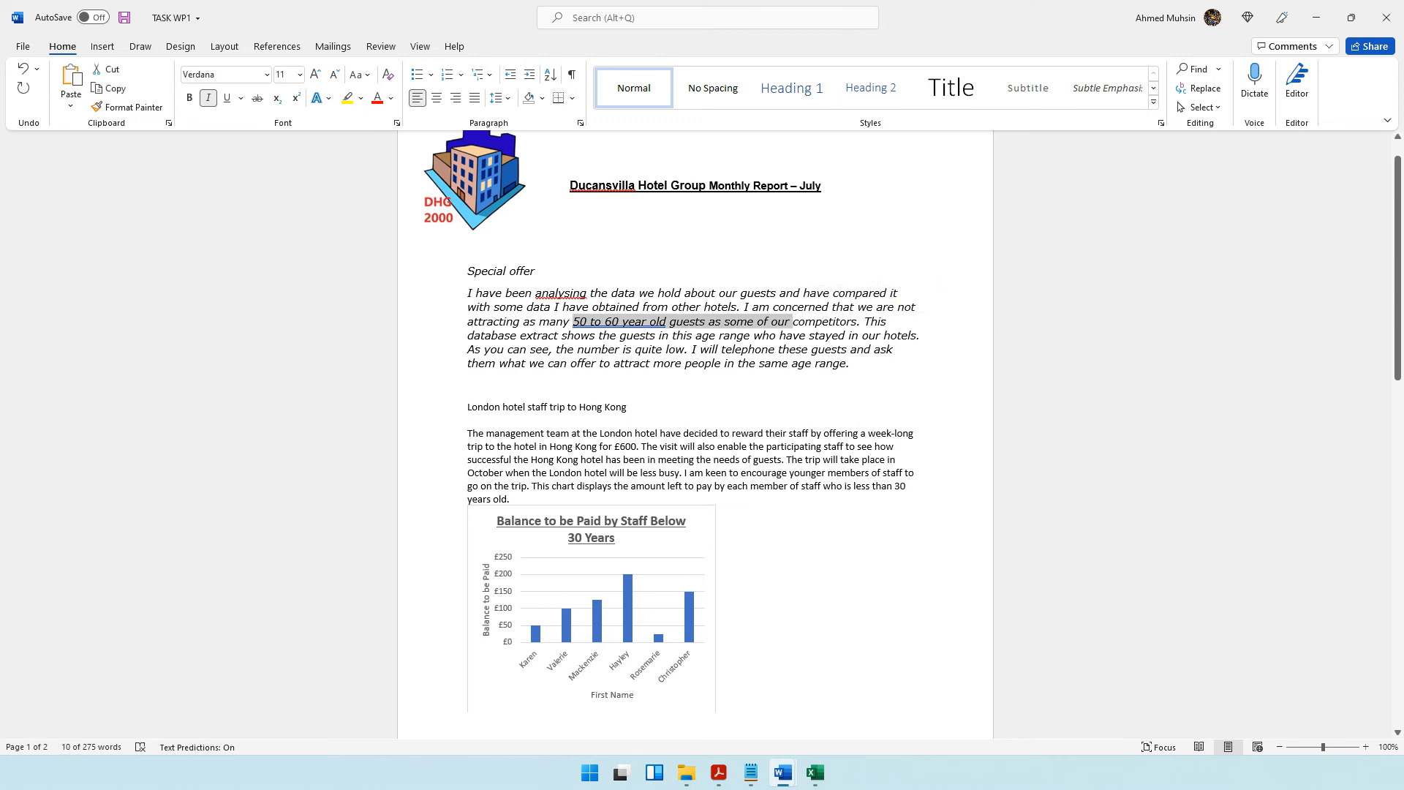
Paste the DB2b table on a new line below the Special offer paragraph and remove the surplus blank line under it.
click(862, 322)
key(Return)
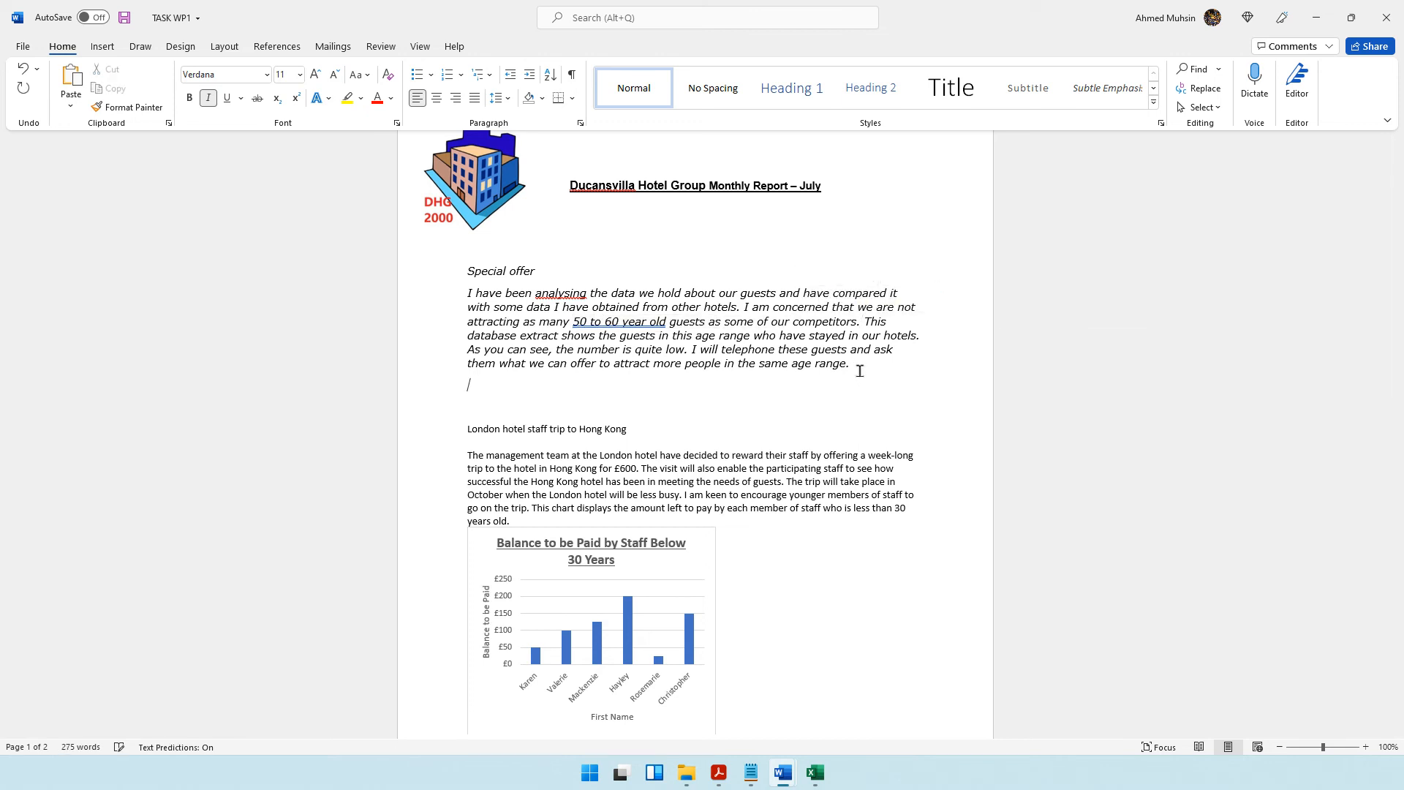
key(ctrl+v)
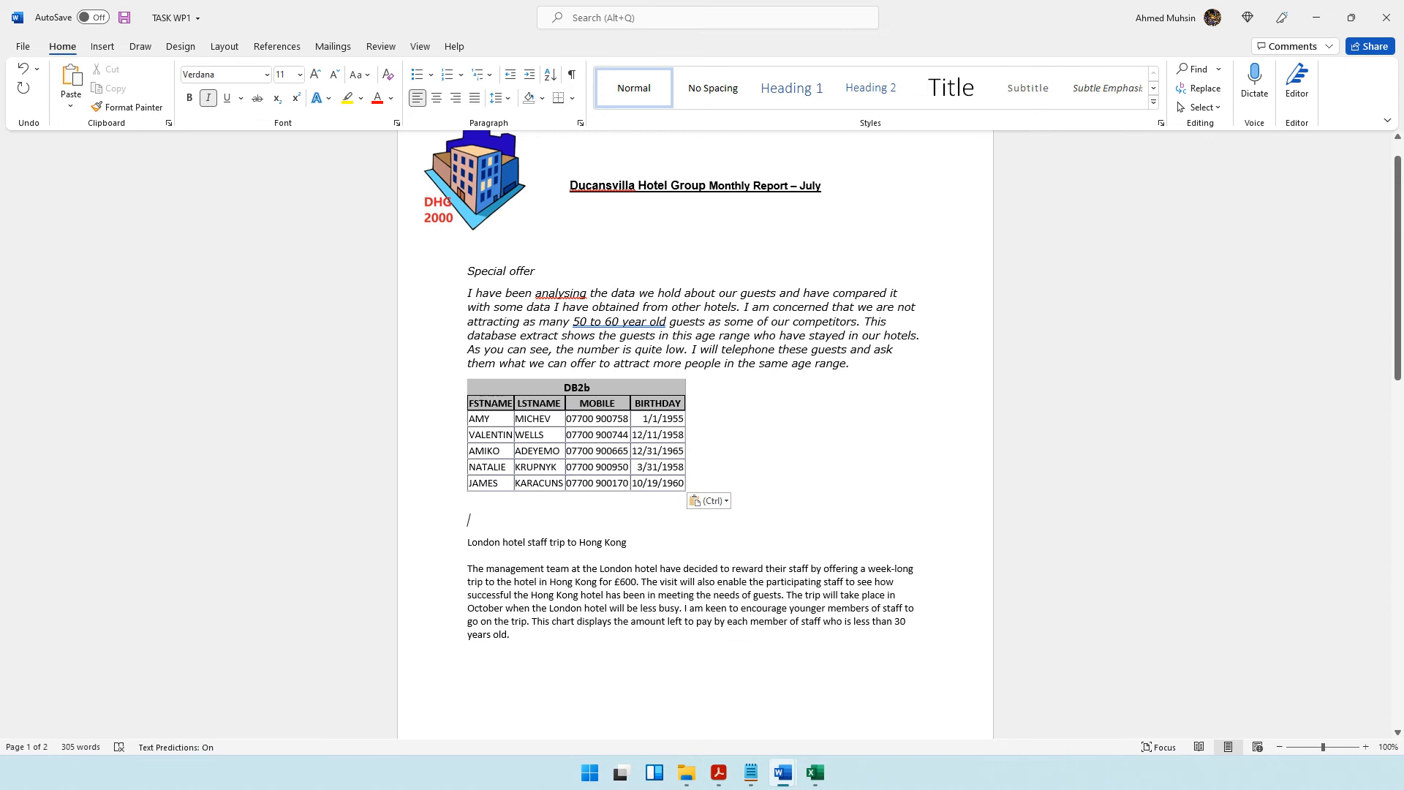
key(Delete)
Check the part (b) formatting requirements for the report's page length in the question paper.
click(719, 772)
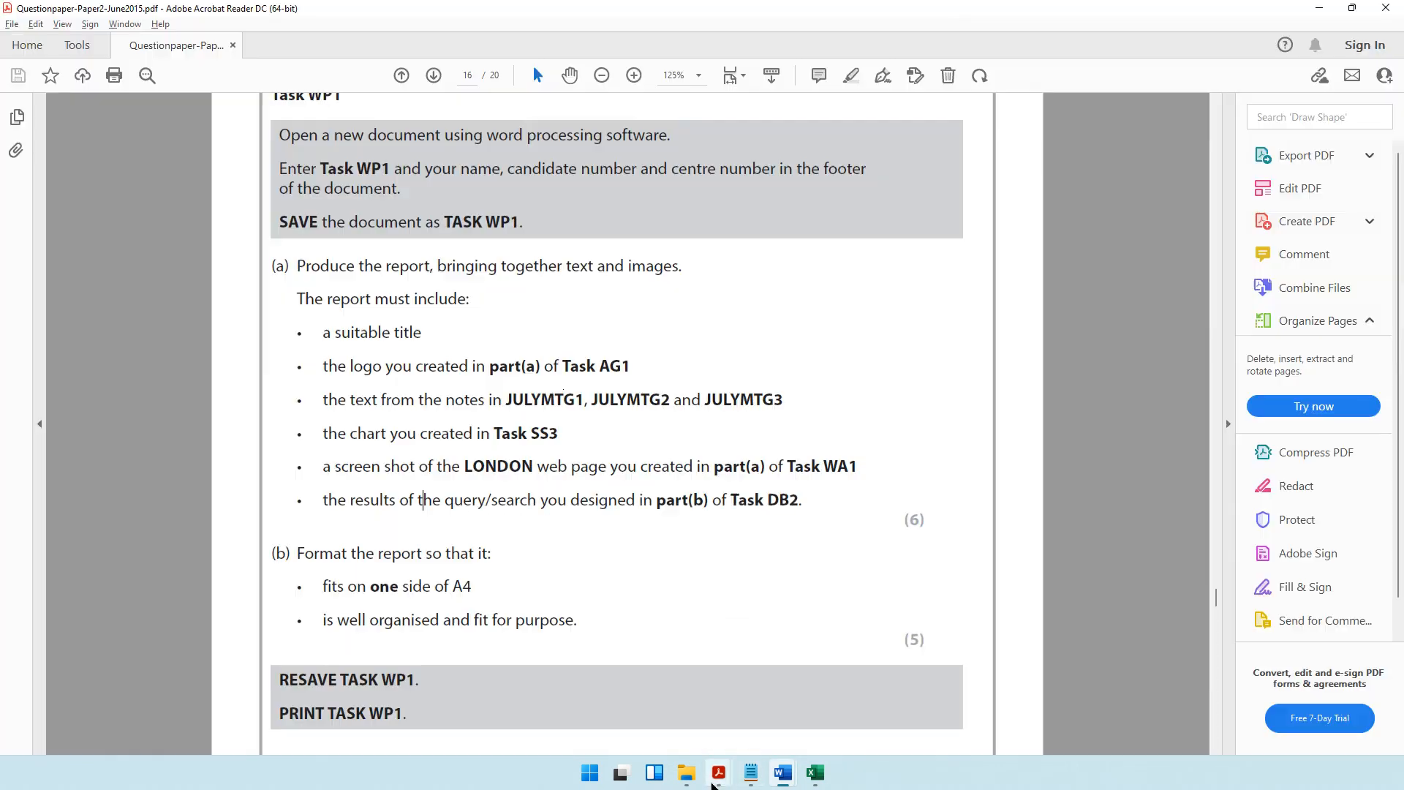
scroll(425, 516, down, 1)
drag(288, 524, 492, 520)
drag(345, 552, 468, 551)
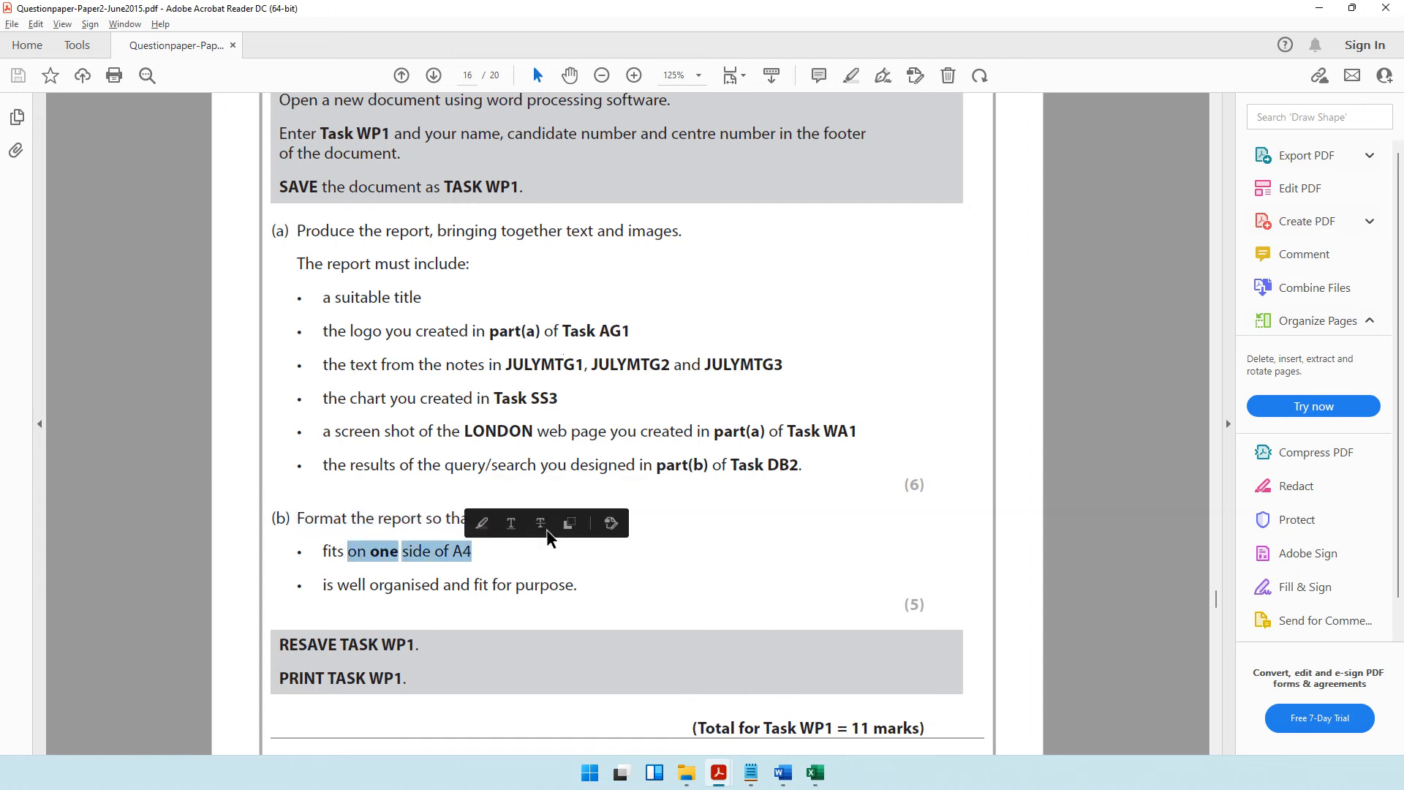
click(1313, 8)
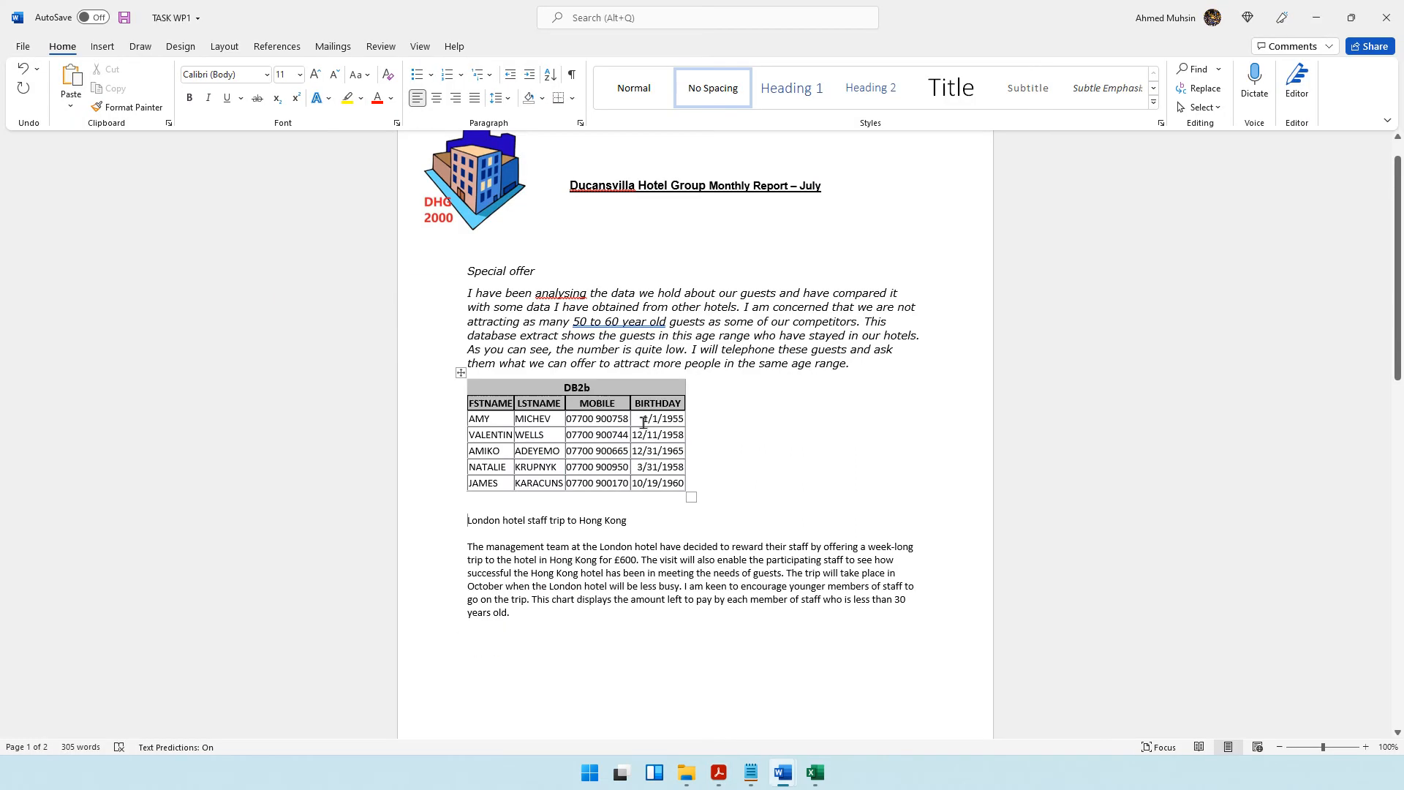
Review the report's length and set its page margins to Narrow, 0.5" on all sides.
scroll(746, 451, down, 15)
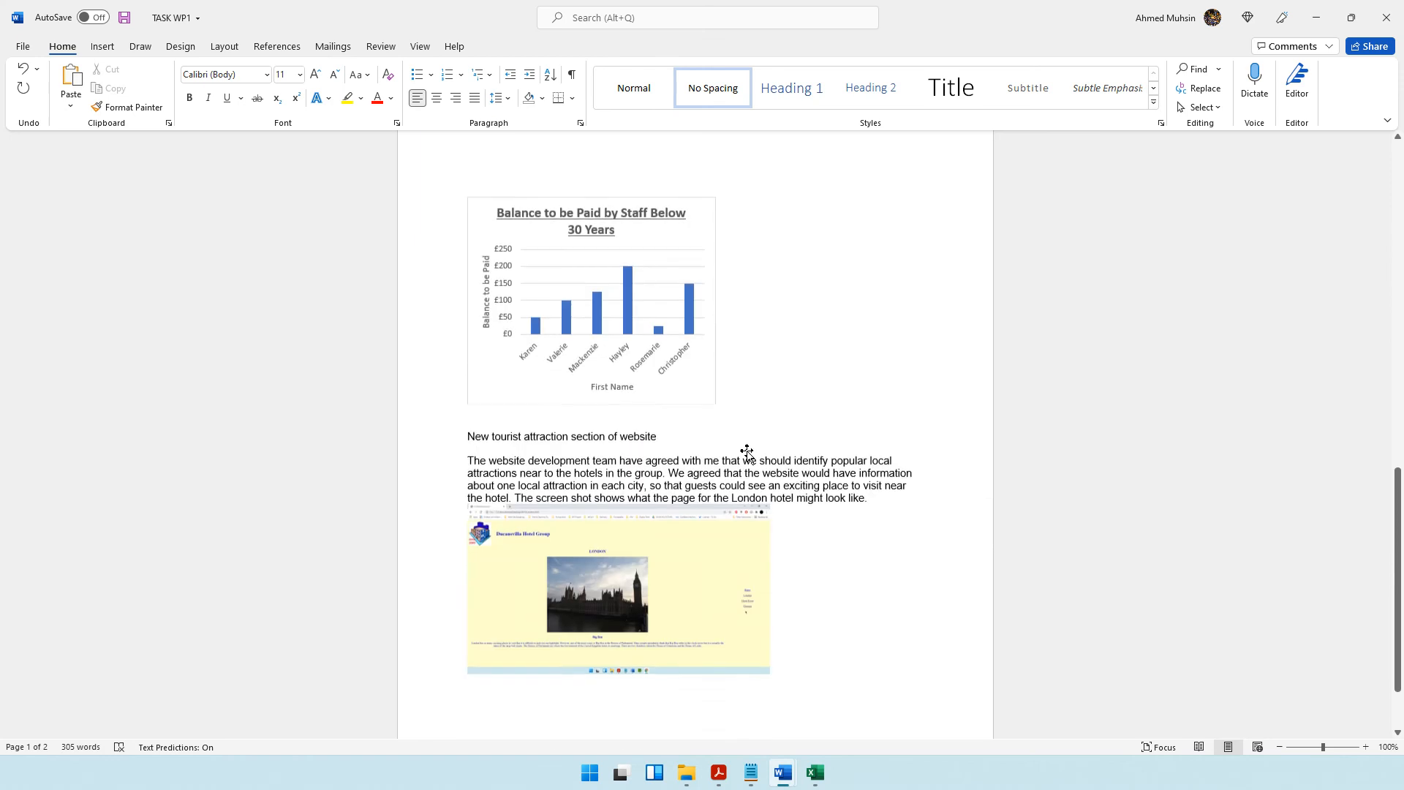
scroll(746, 451, up, 15)
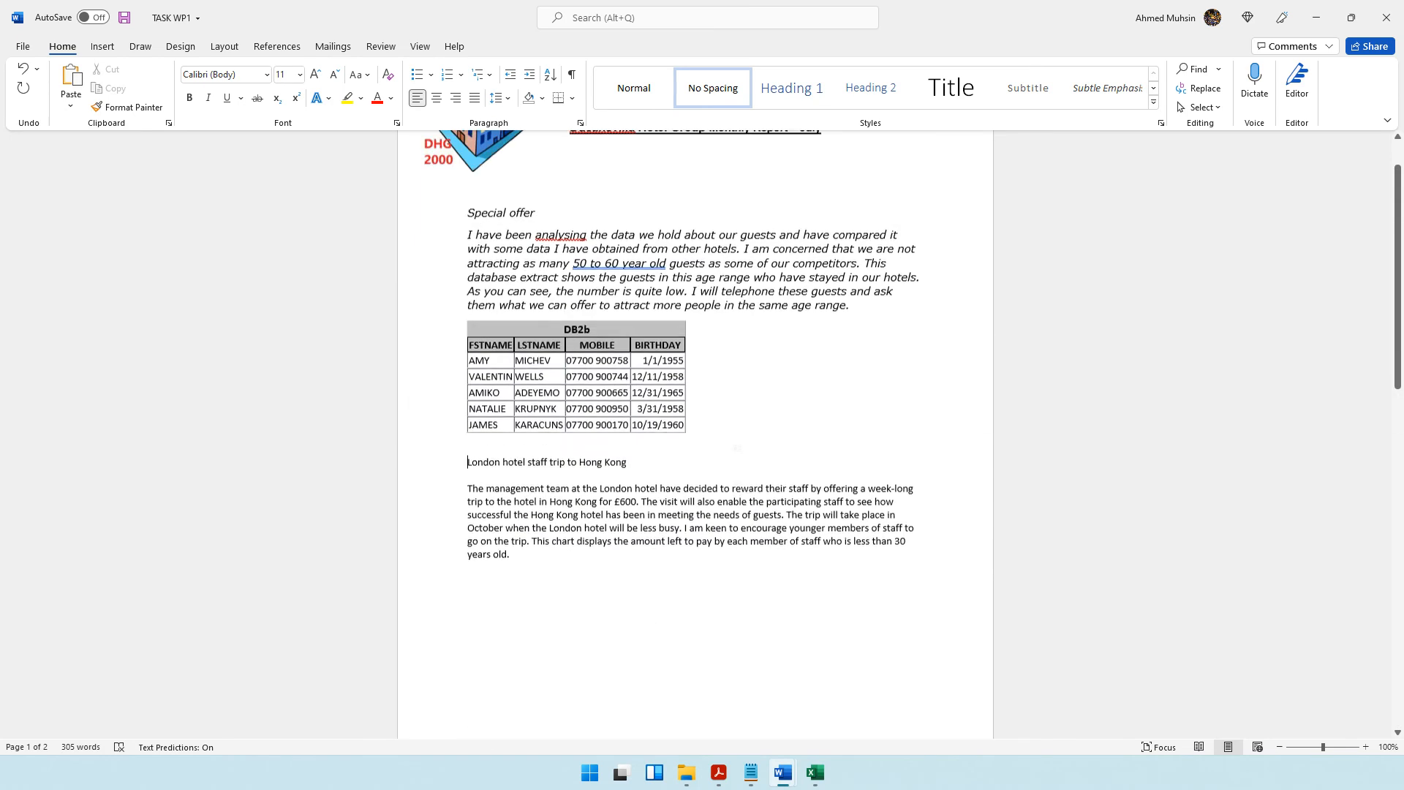
scroll(737, 447, up, 1)
click(469, 283)
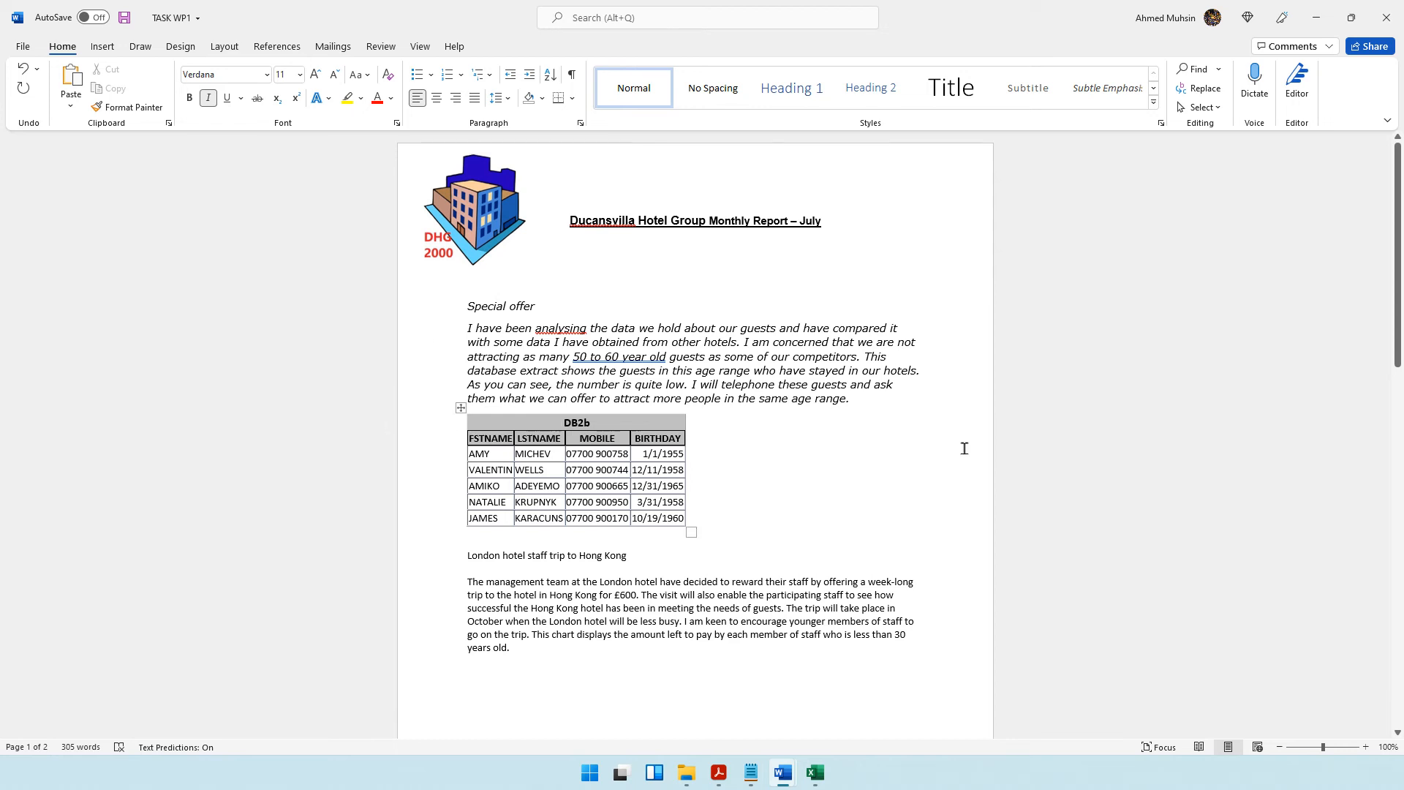
click(224, 46)
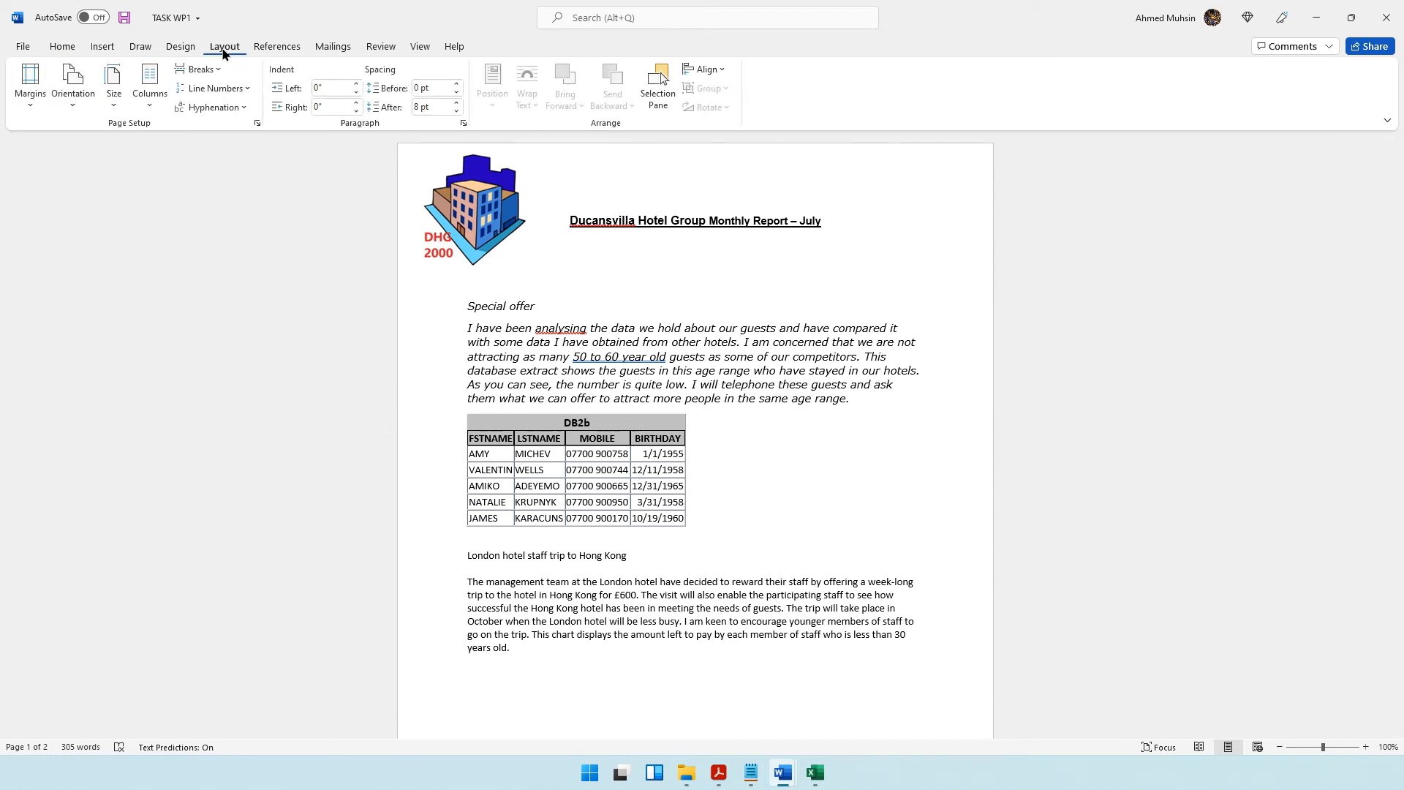
click(32, 88)
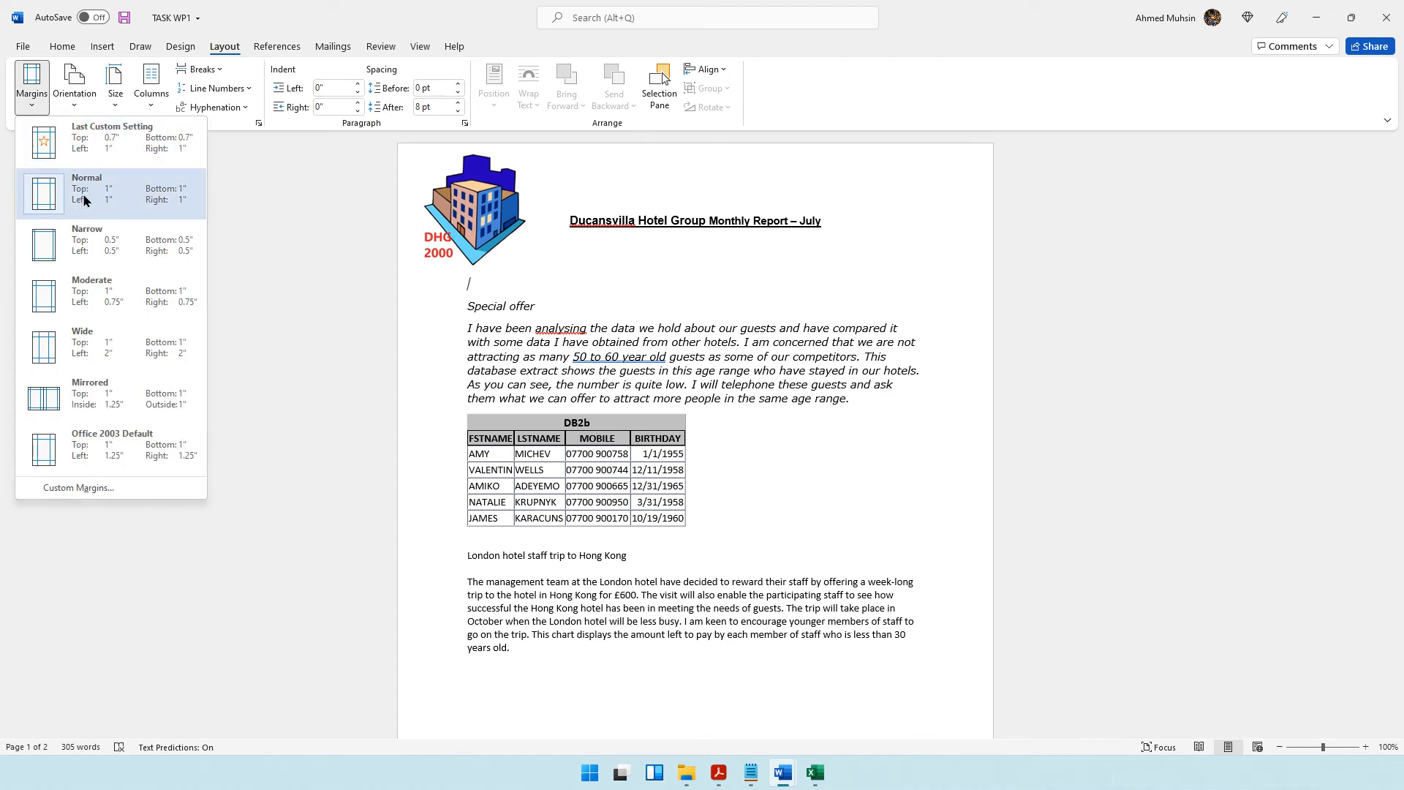
click(68, 258)
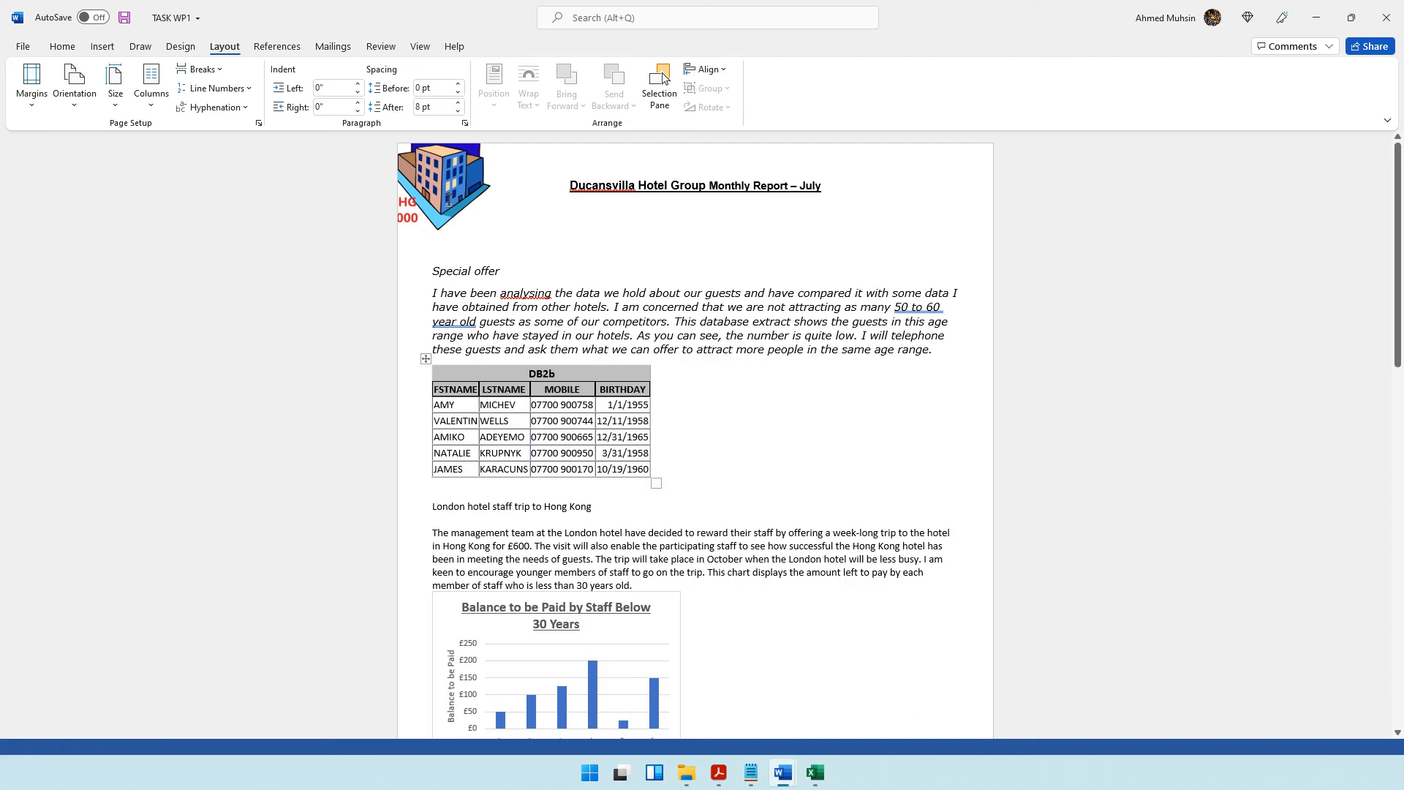
Move the hotel logo fully back onto the page beside the report title and make it slightly smaller.
click(458, 170)
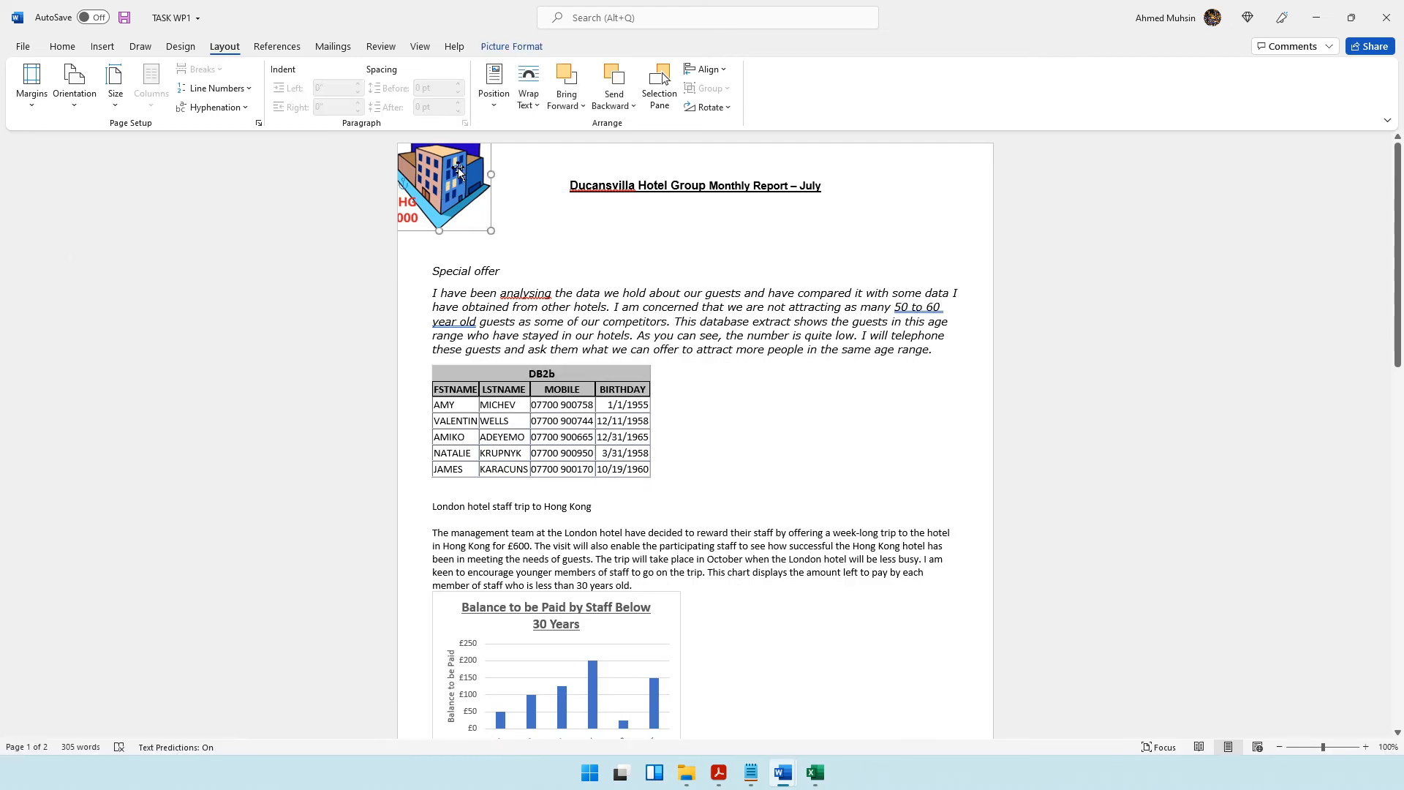
drag(459, 171, 490, 194)
drag(519, 259, 502, 237)
Try removing the blank line above the Special offer heading and undo the removal.
click(433, 249)
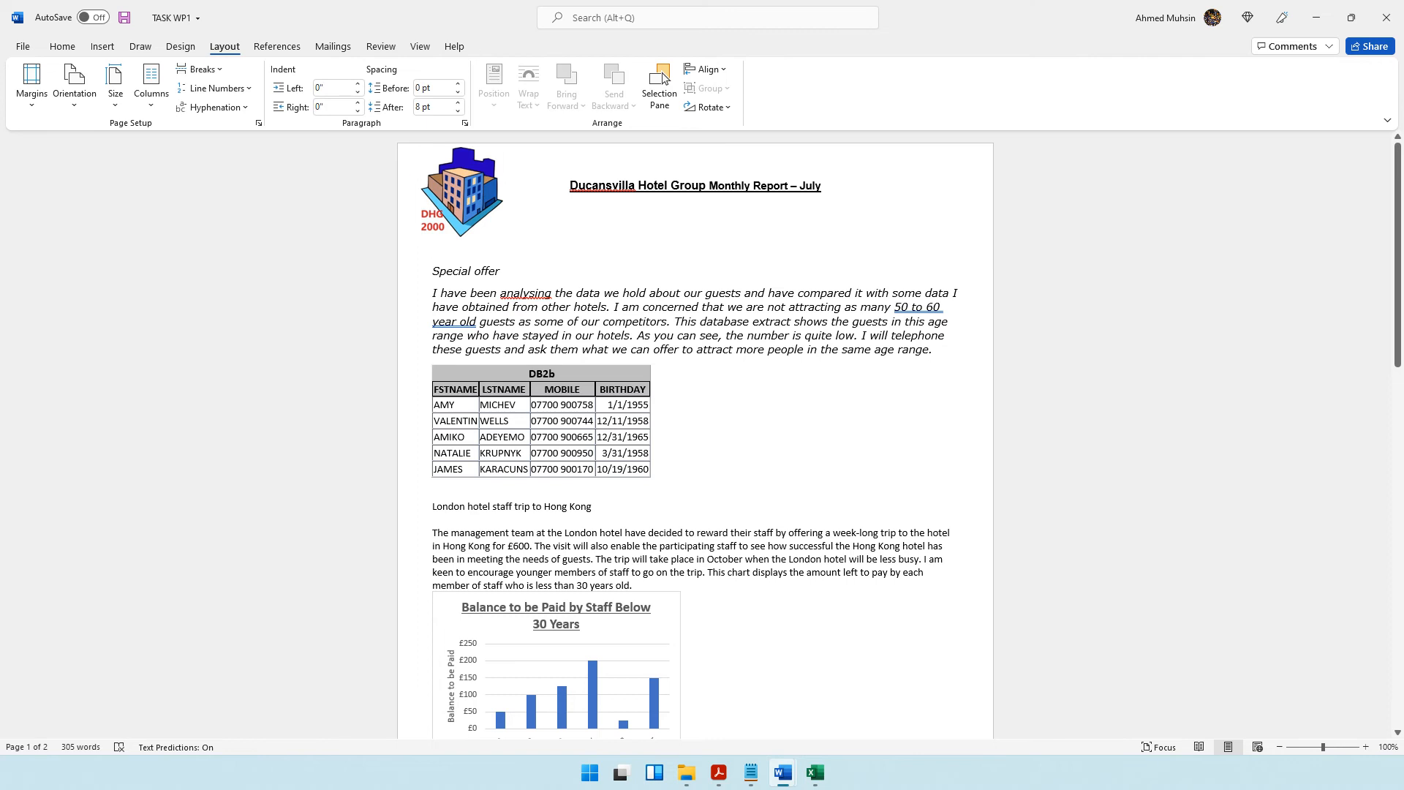
key(Delete)
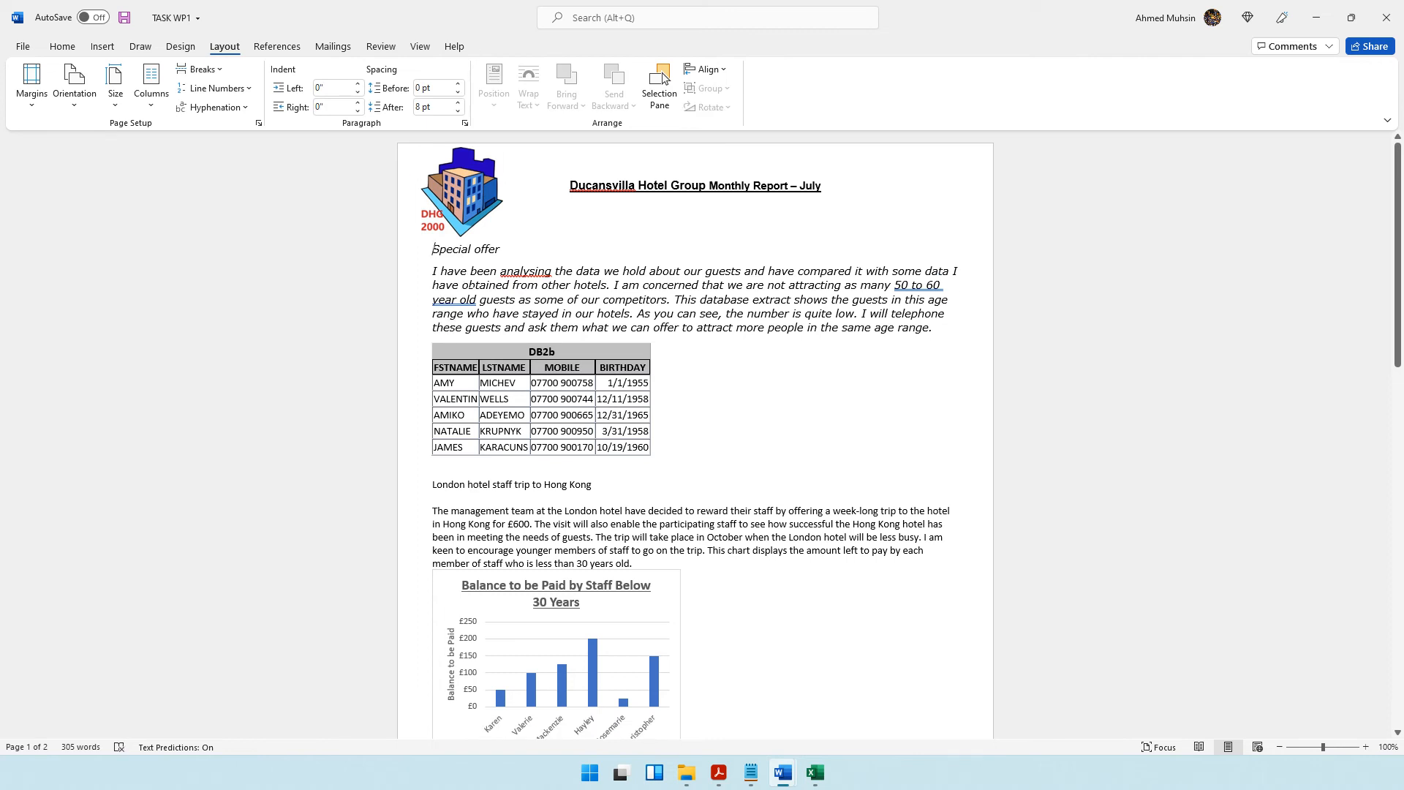
key(ctrl+z)
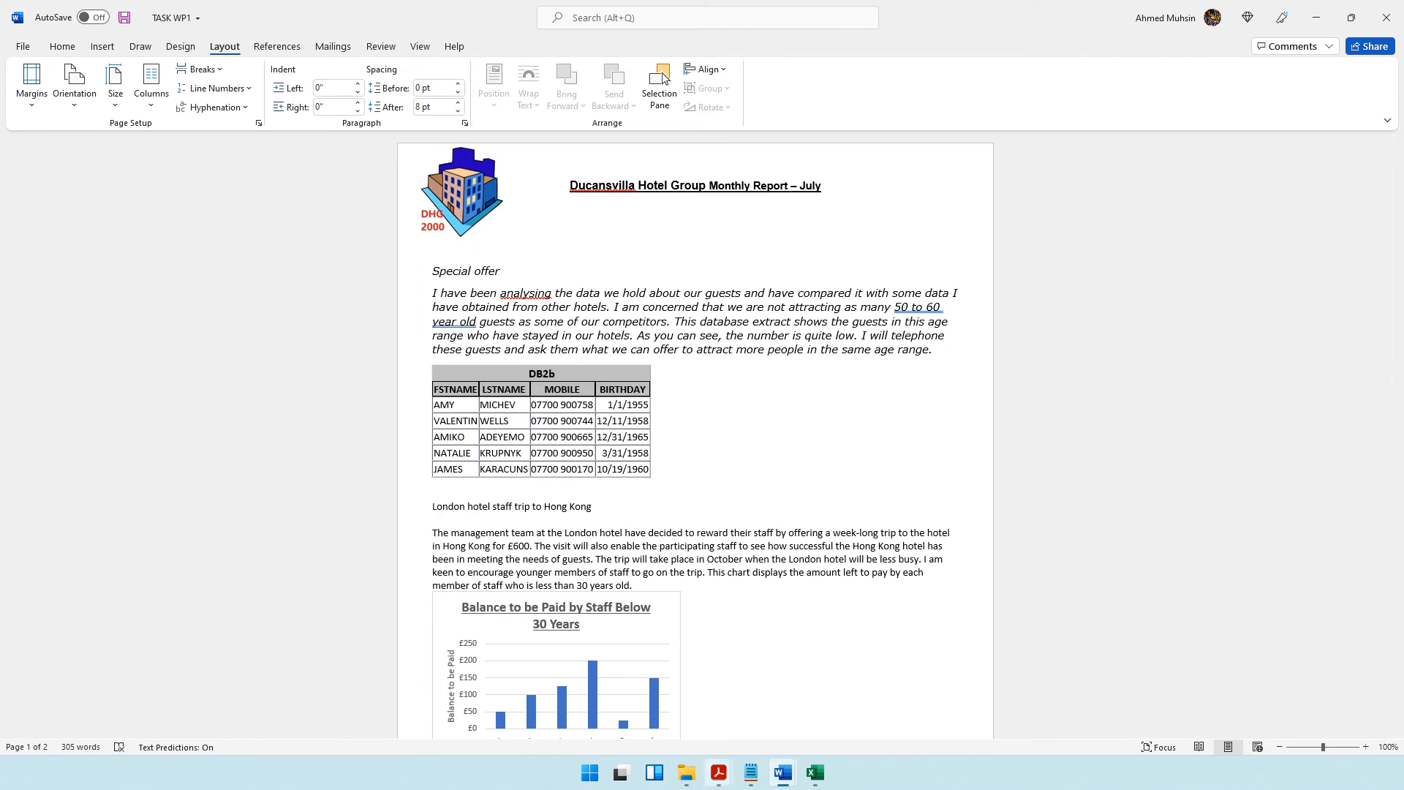
Recheck the part (b) one-page requirement in the question paper and compare it with the report's two-page layout.
mouse_move(719, 772)
click(728, 724)
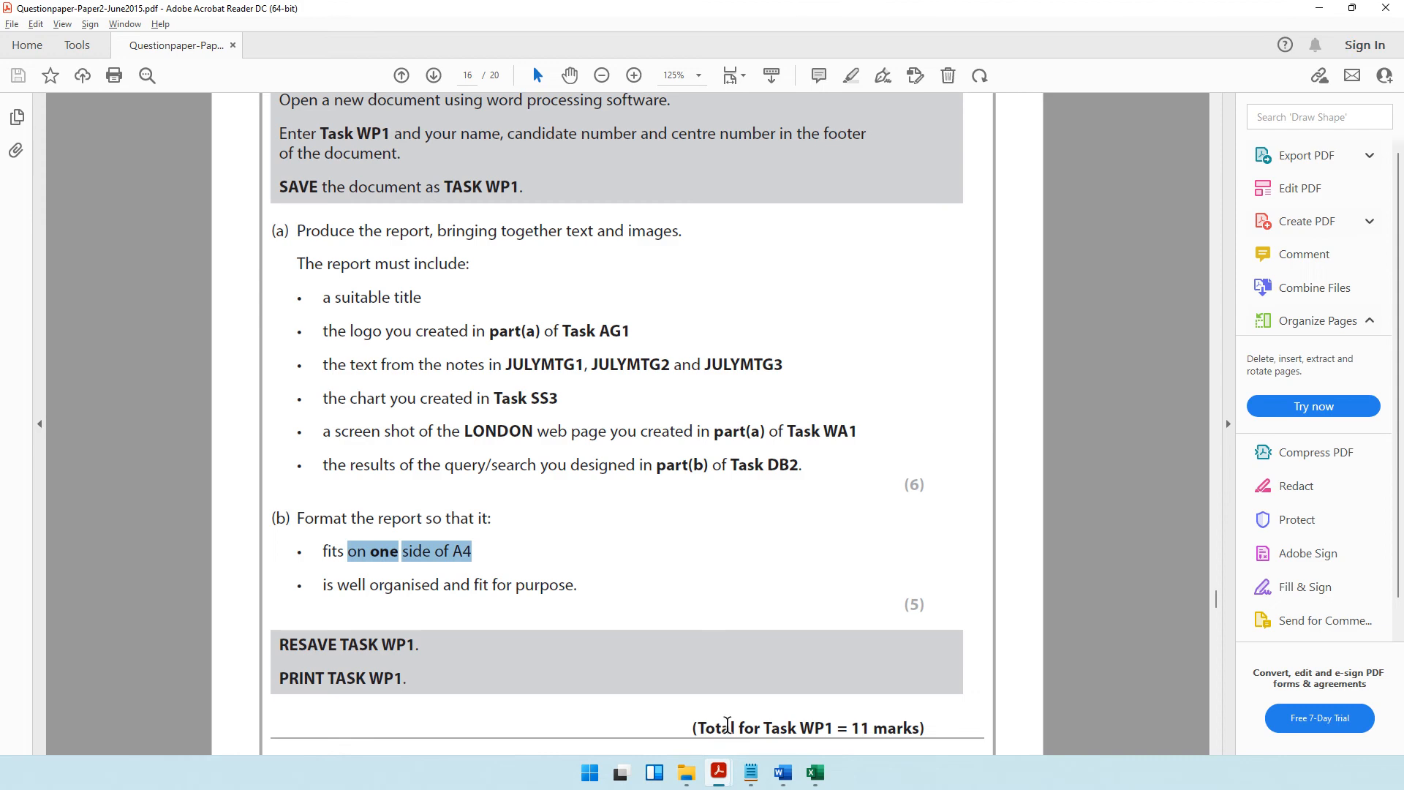
click(1386, 10)
scroll(712, 431, down, 6)
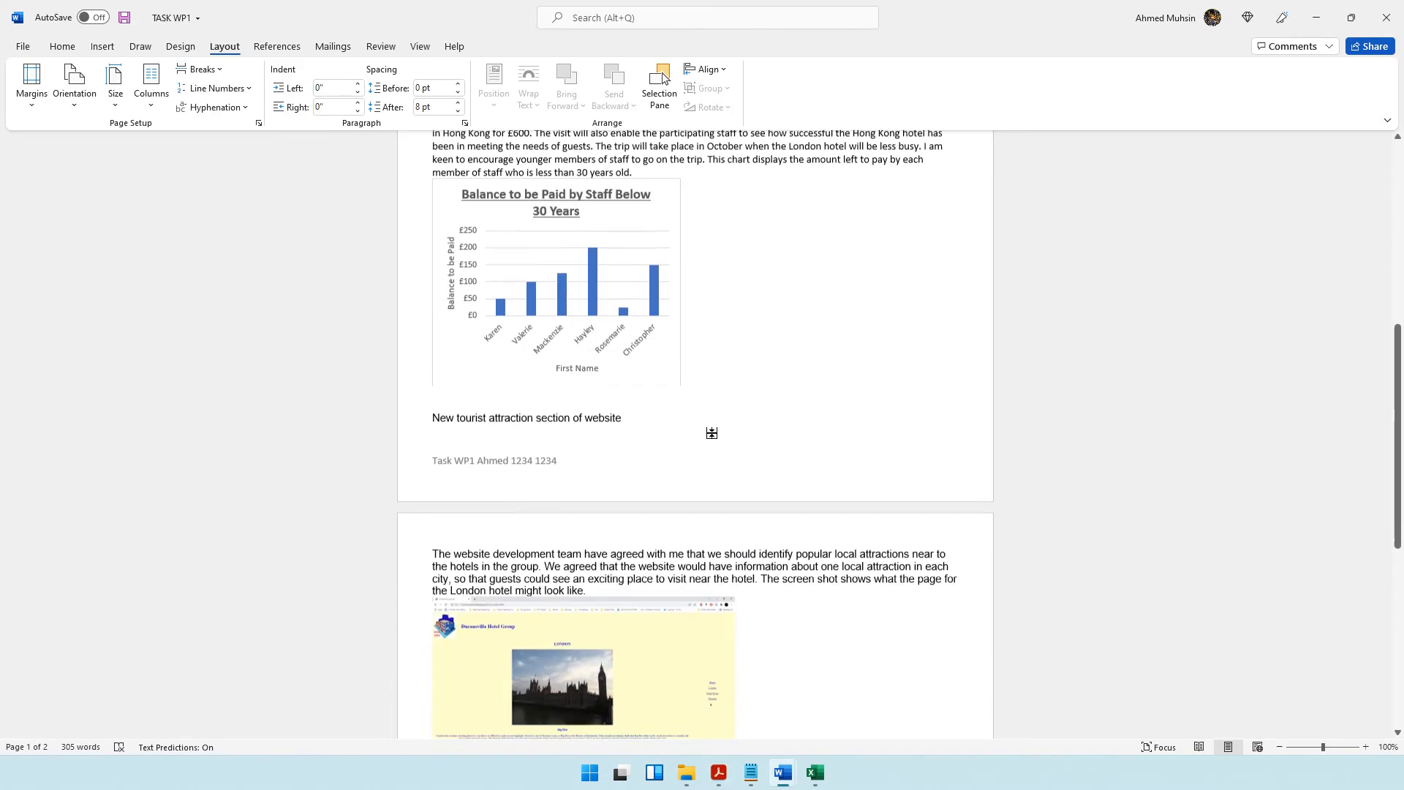
scroll(711, 432, up, 5)
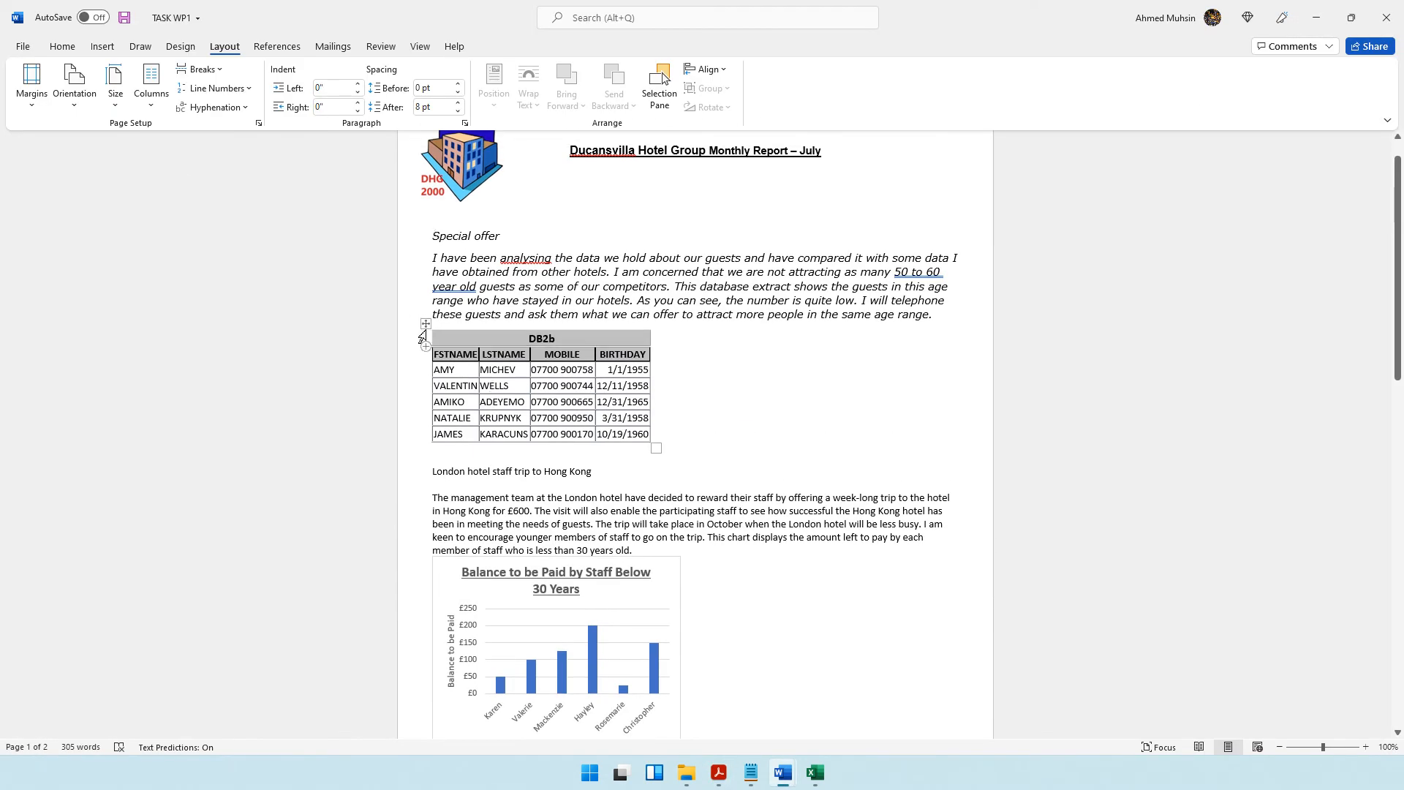
Try moving the DB2b table beside the Special offer paragraph and undo the move.
drag(424, 325, 746, 228)
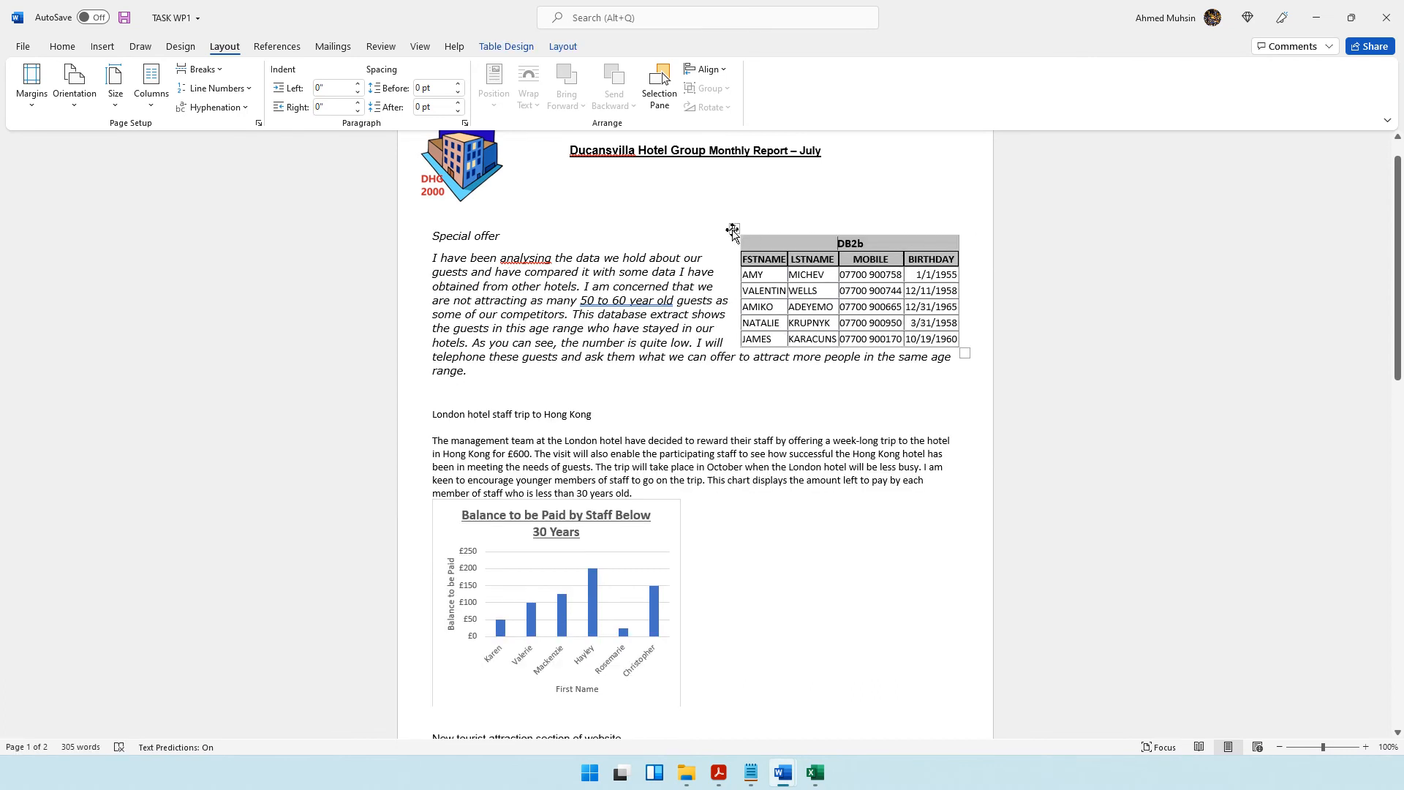
click(434, 392)
key(ctrl+z)
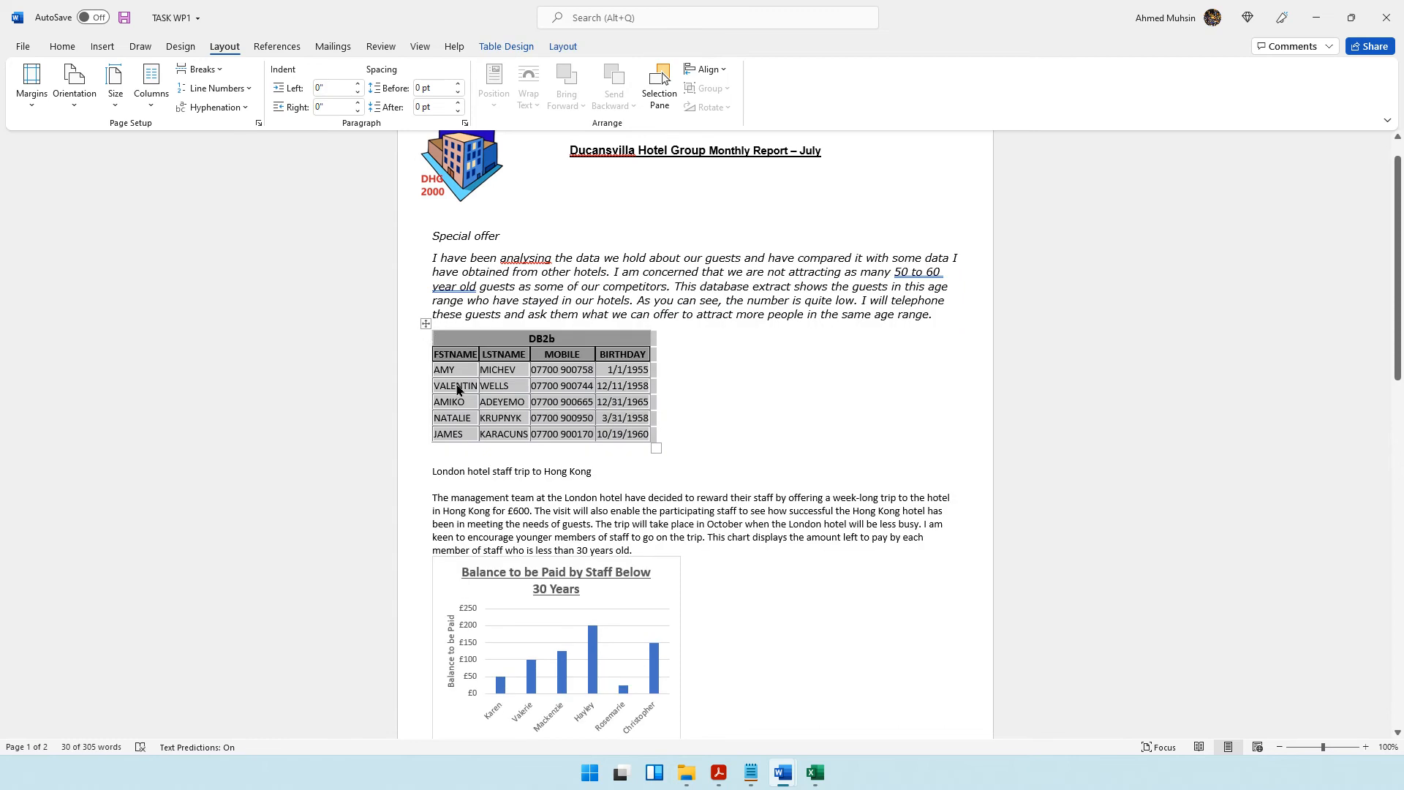
Move the DB2b table to the right of the Special offer paragraph so that the text wraps beside it.
click(457, 390)
click(424, 324)
drag(424, 324, 735, 235)
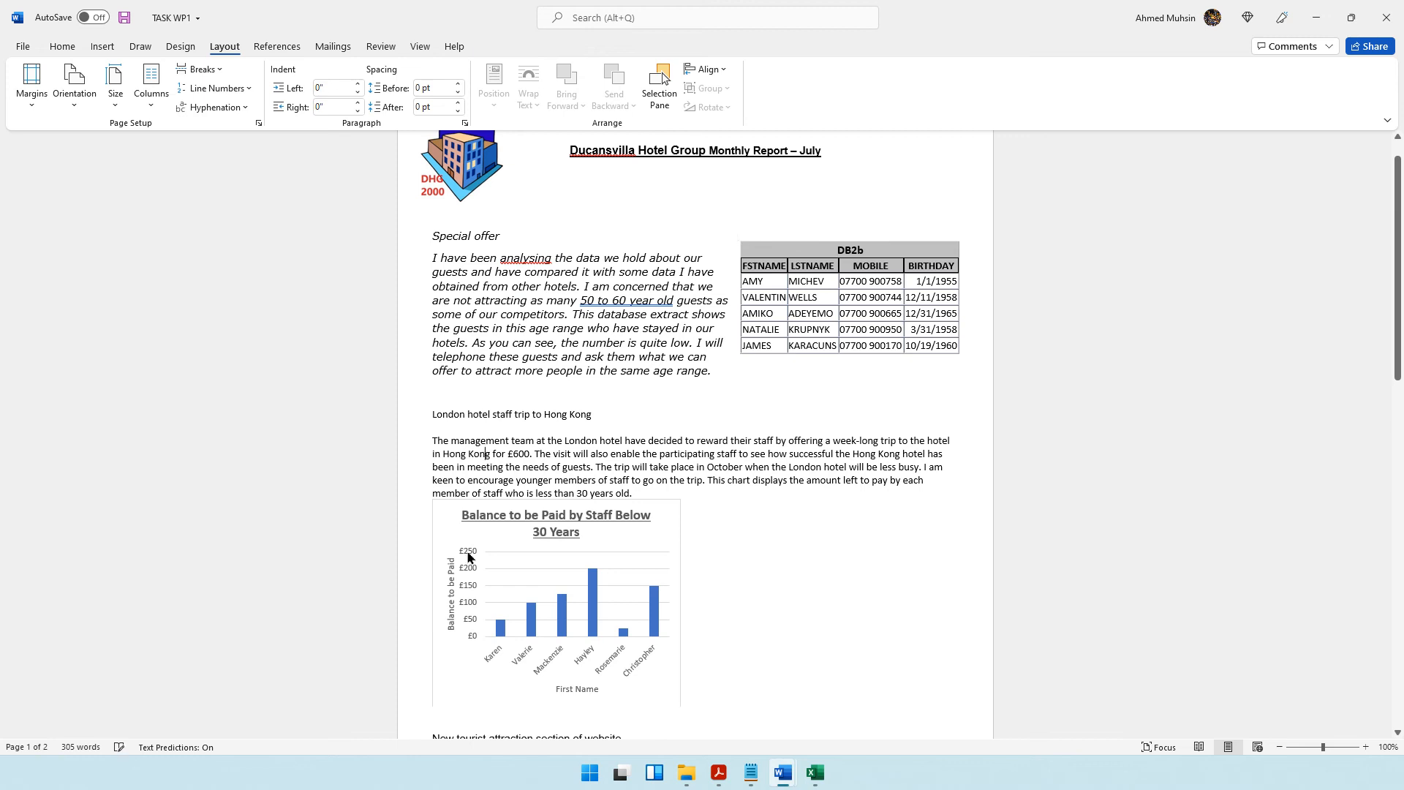
Try moving the balance chart beside the Hong Kong trip paragraph and undo the move.
click(461, 522)
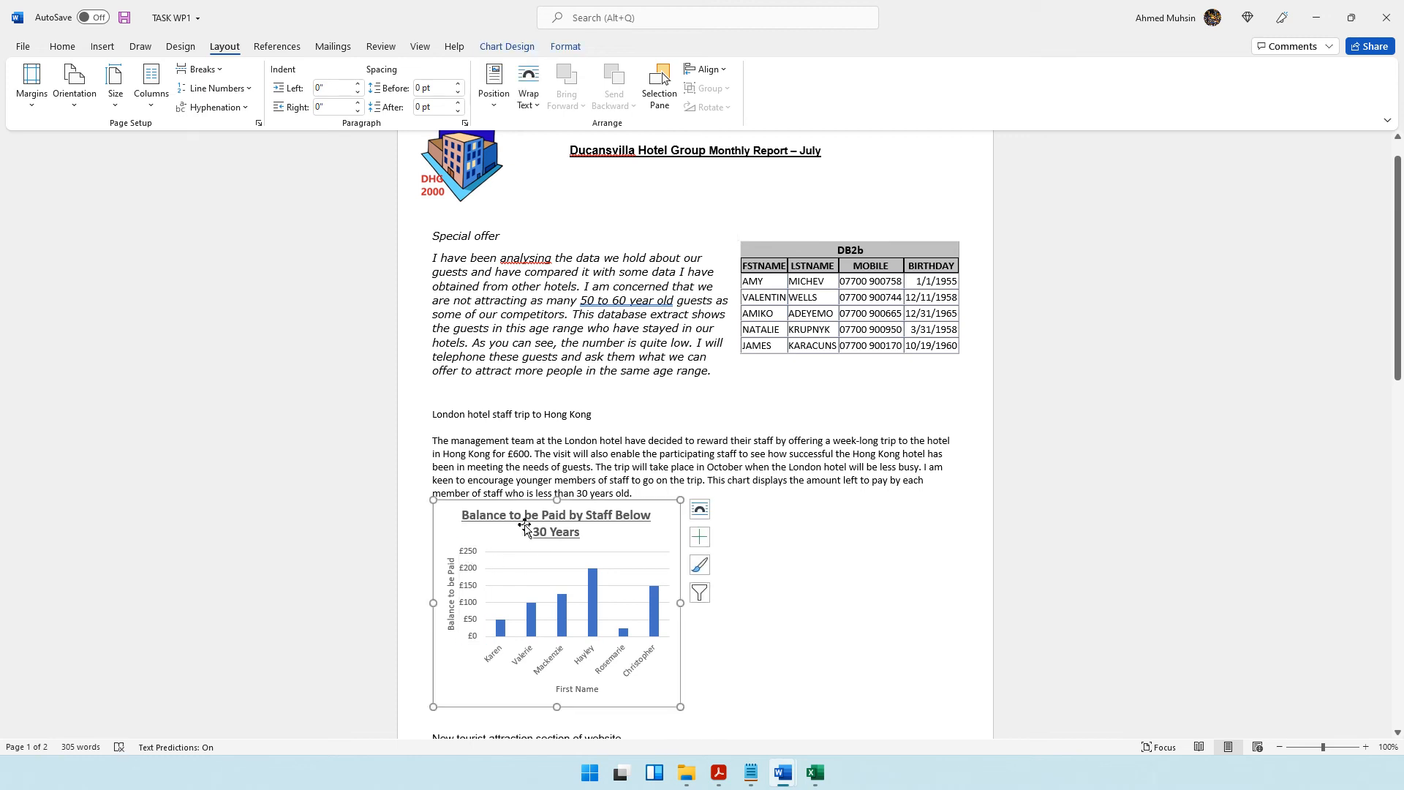
drag(438, 522, 815, 445)
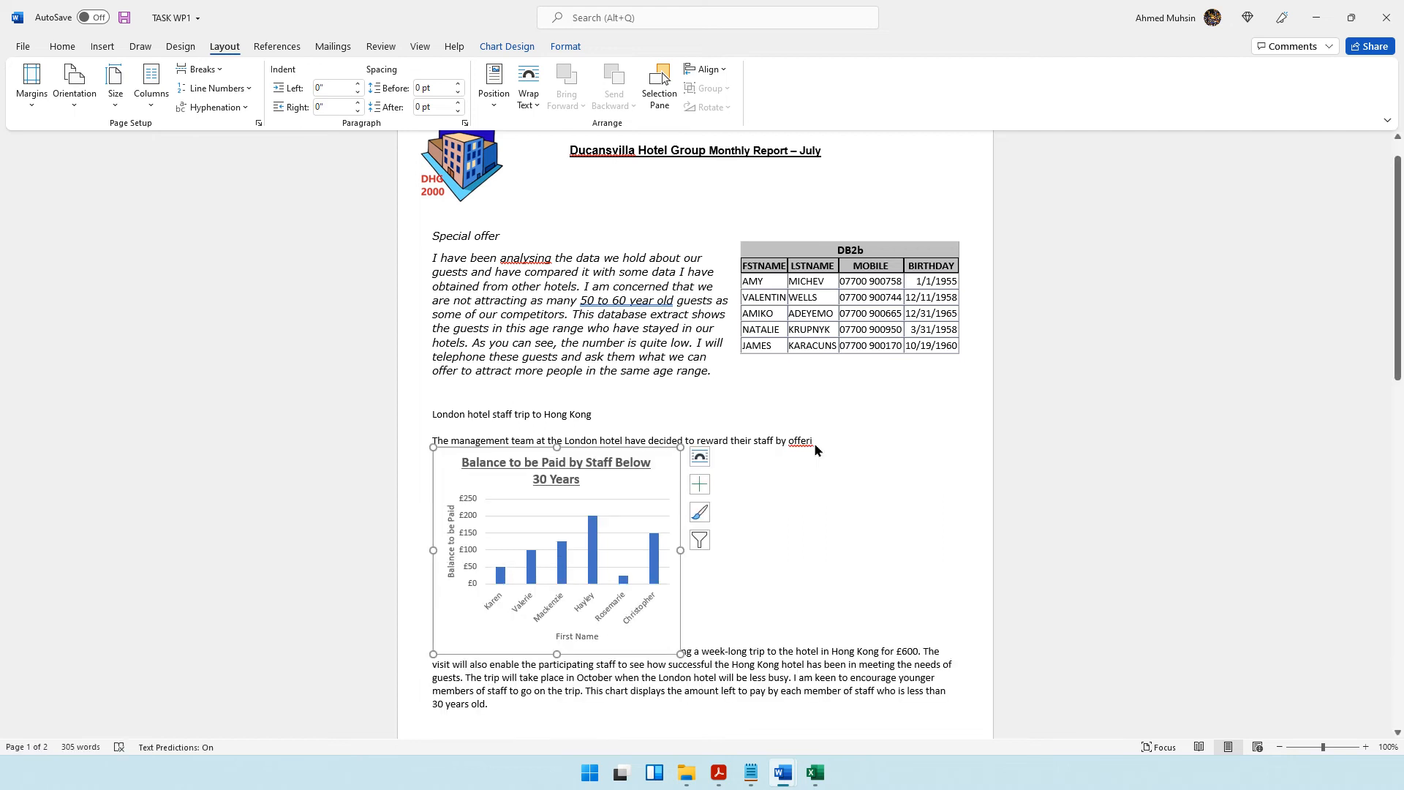
key(ctrl+z)
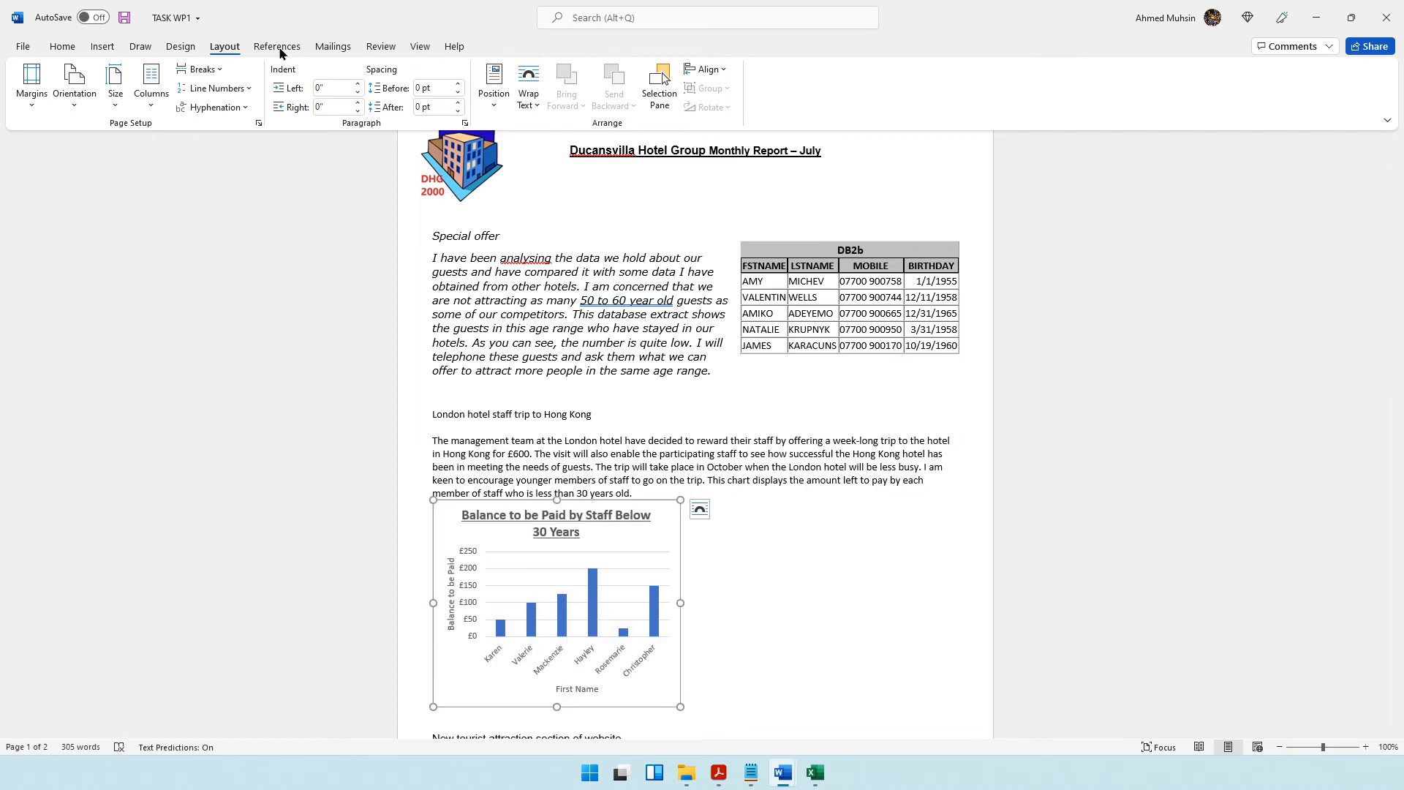
Set the balance chart's text wrapping to Tight and place it to the right of the Hong Kong trip paragraph.
click(664, 525)
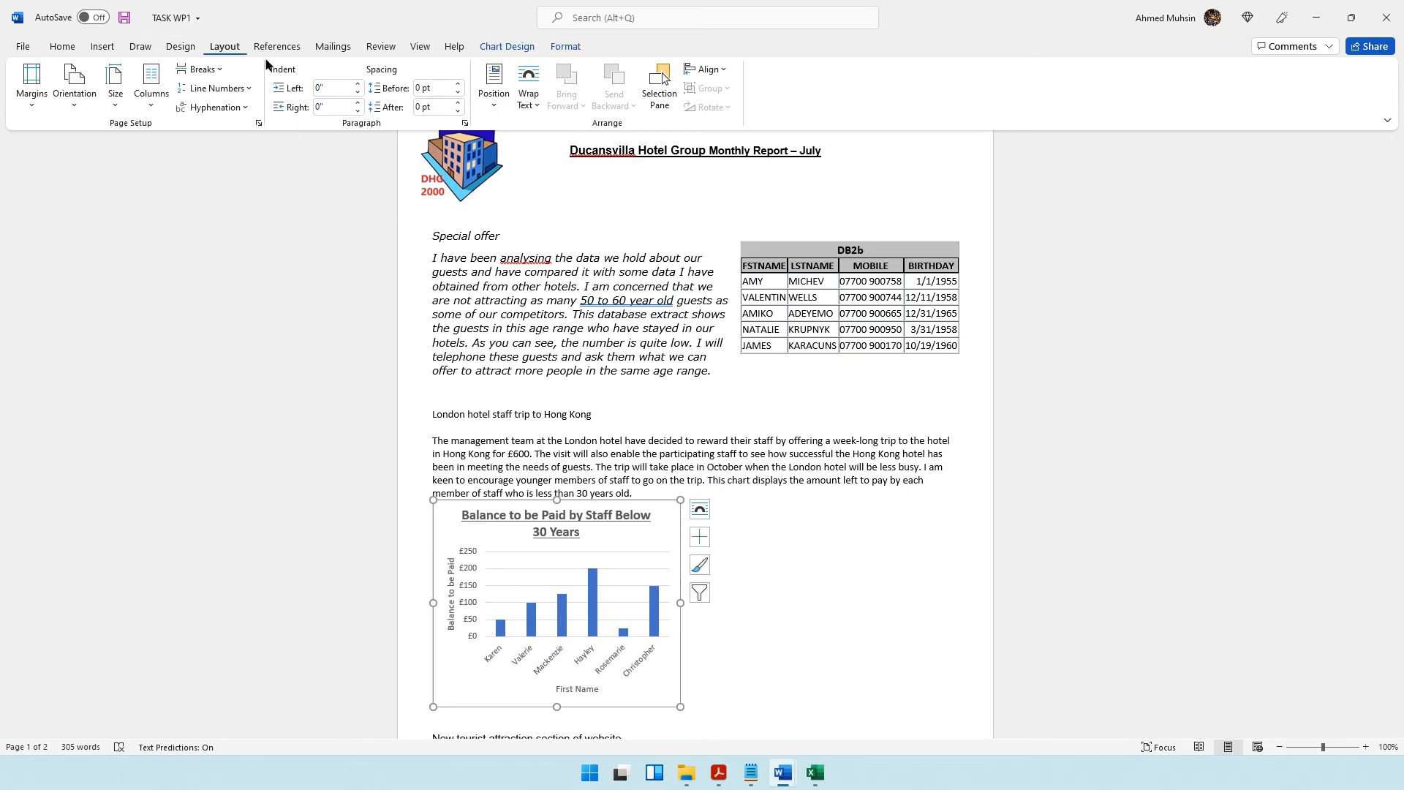
click(538, 102)
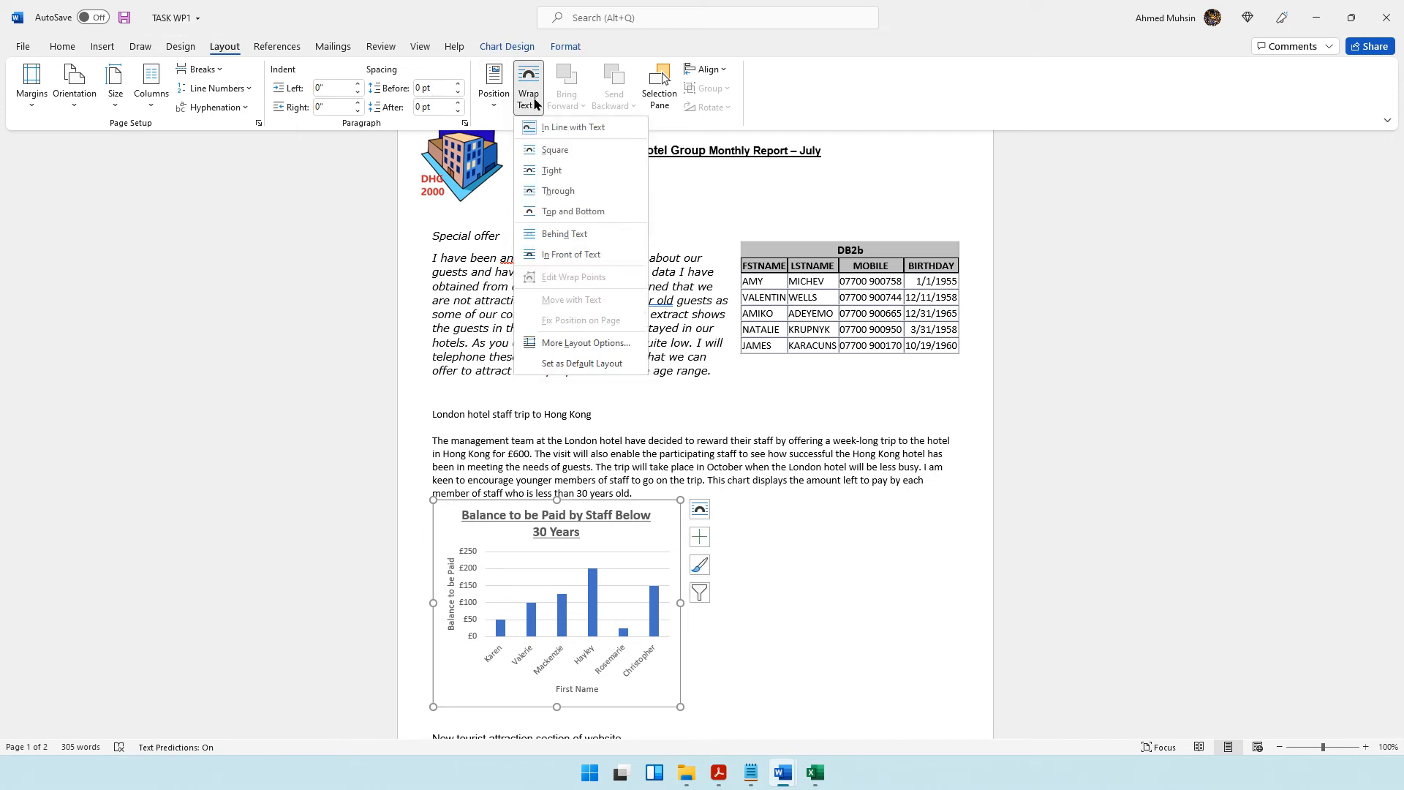
click(550, 171)
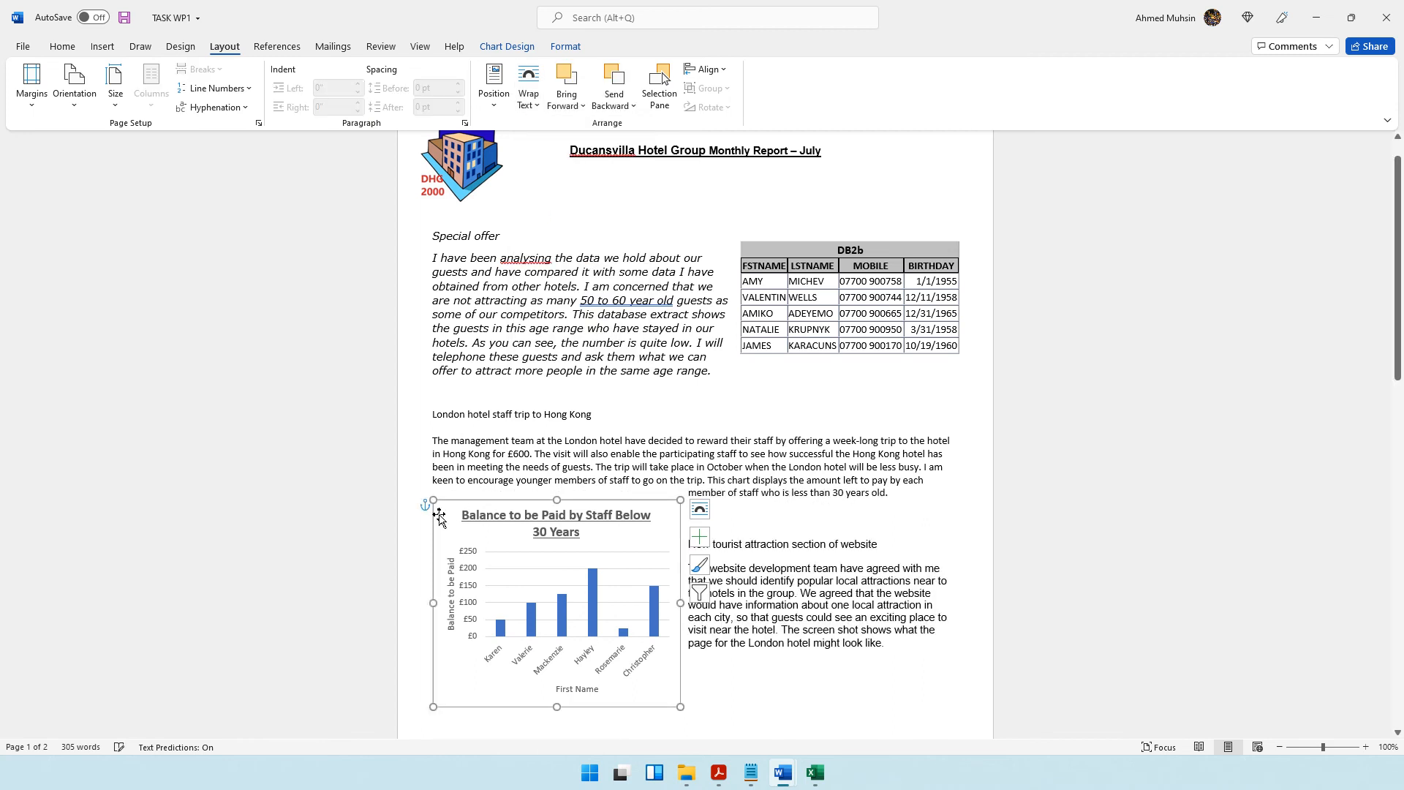
drag(440, 518, 732, 436)
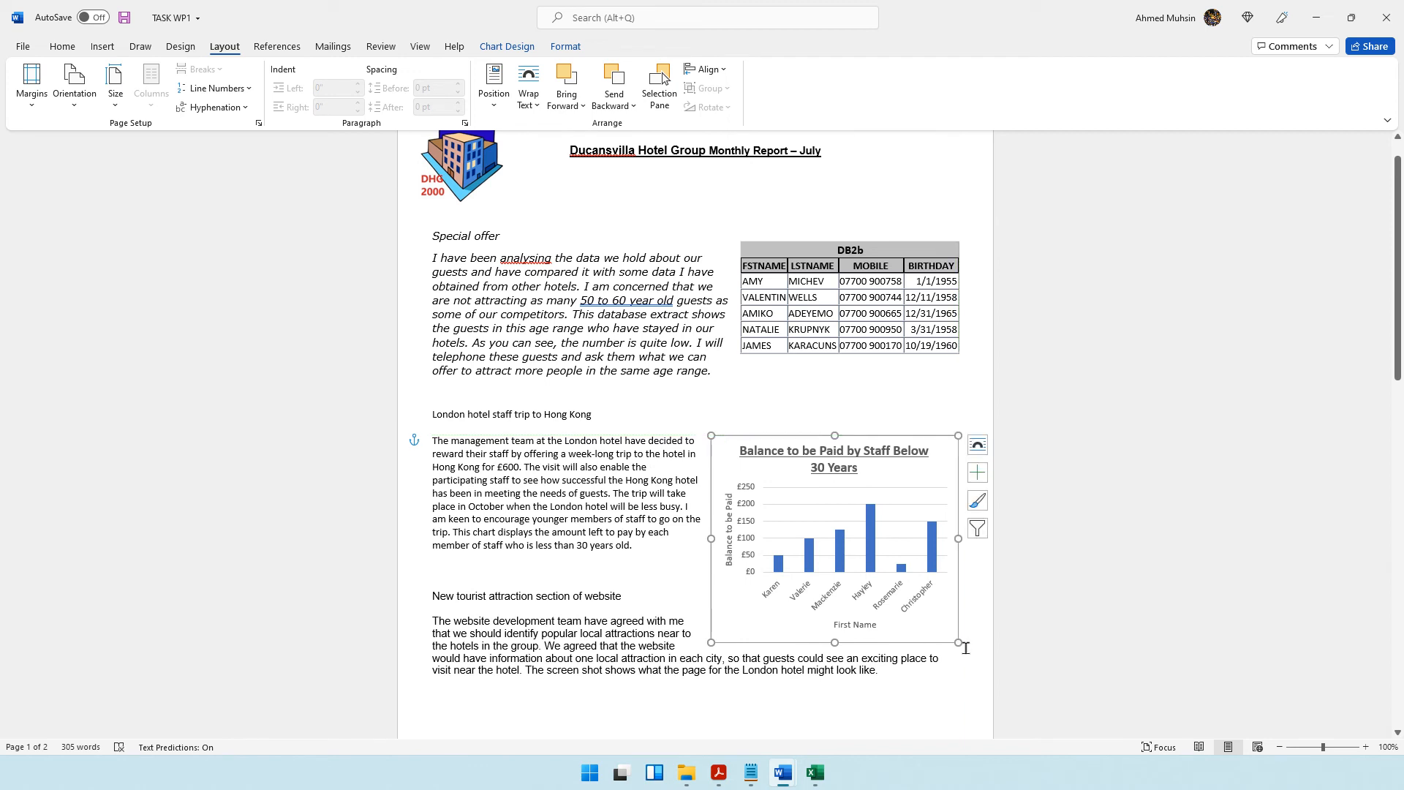
Make the balance chart slightly smaller and align it with the page's right margin beside the Hong Kong trip paragraph.
mouse_move(958, 641)
mouse_down()
mouse_move(936, 627)
mouse_move(931, 596)
mouse_move(938, 625)
mouse_up()
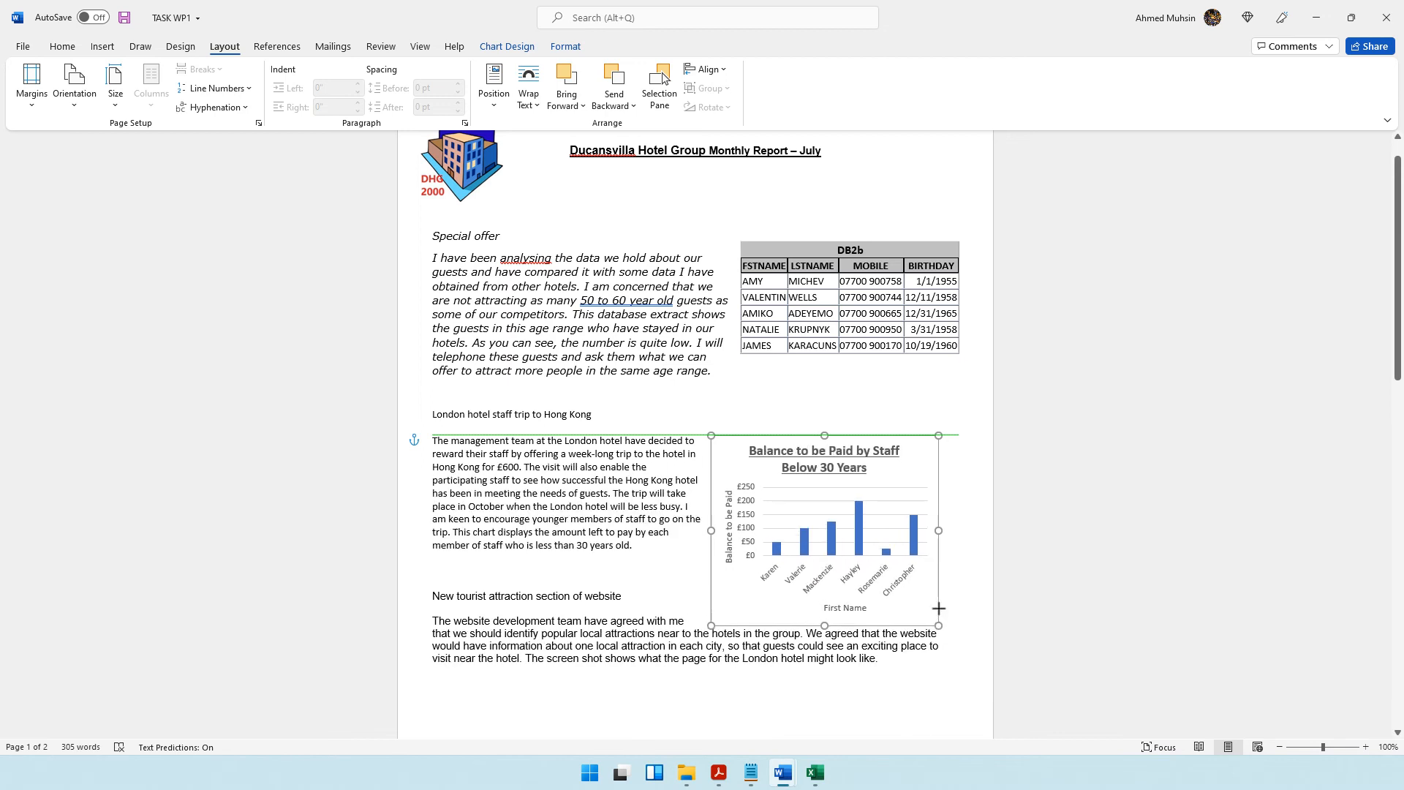
mouse_move(741, 468)
mouse_down()
mouse_move(732, 449)
mouse_move(834, 447)
mouse_move(756, 445)
mouse_up()
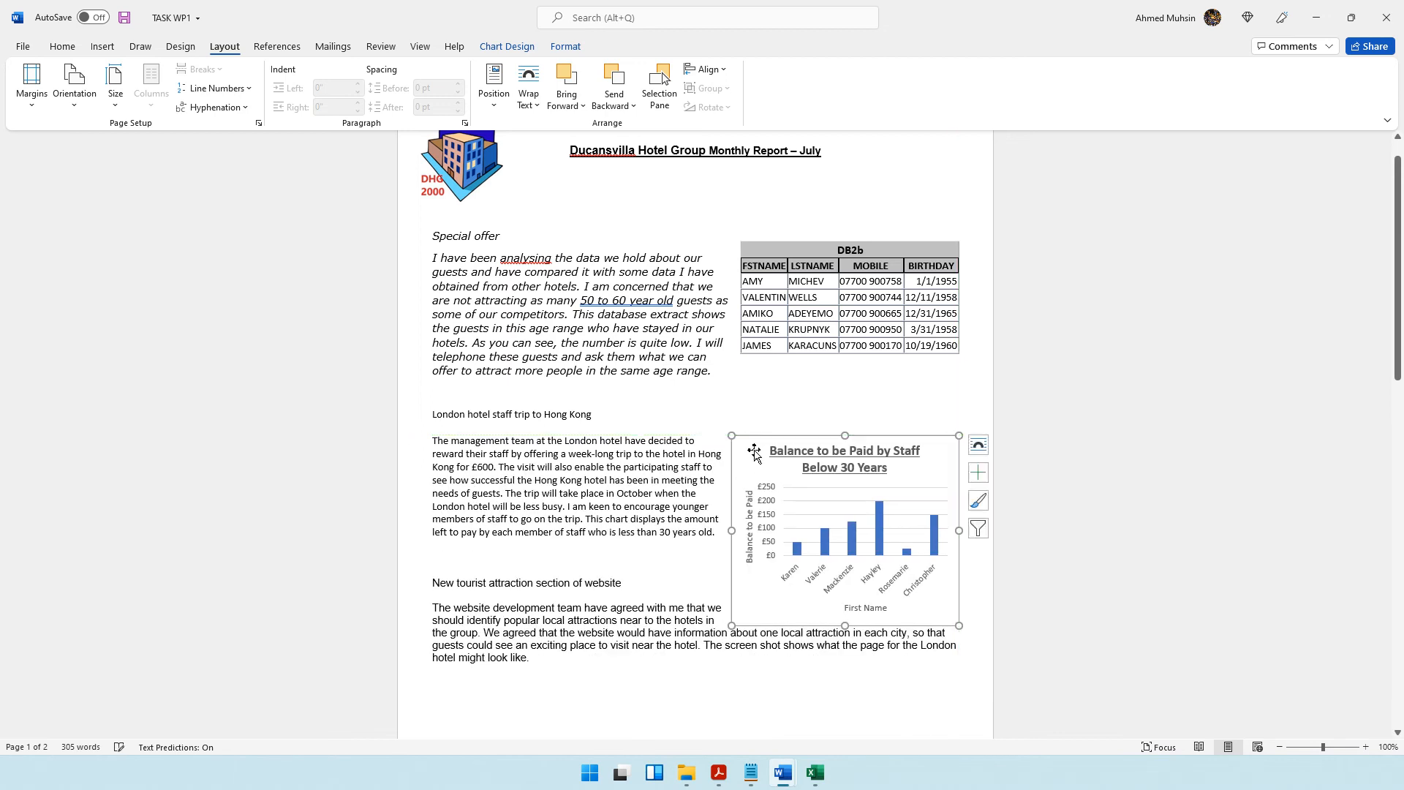
click(599, 662)
Insert blank lines above the New tourist attraction heading so that its section starts below the chart.
scroll(512, 578, down, 2)
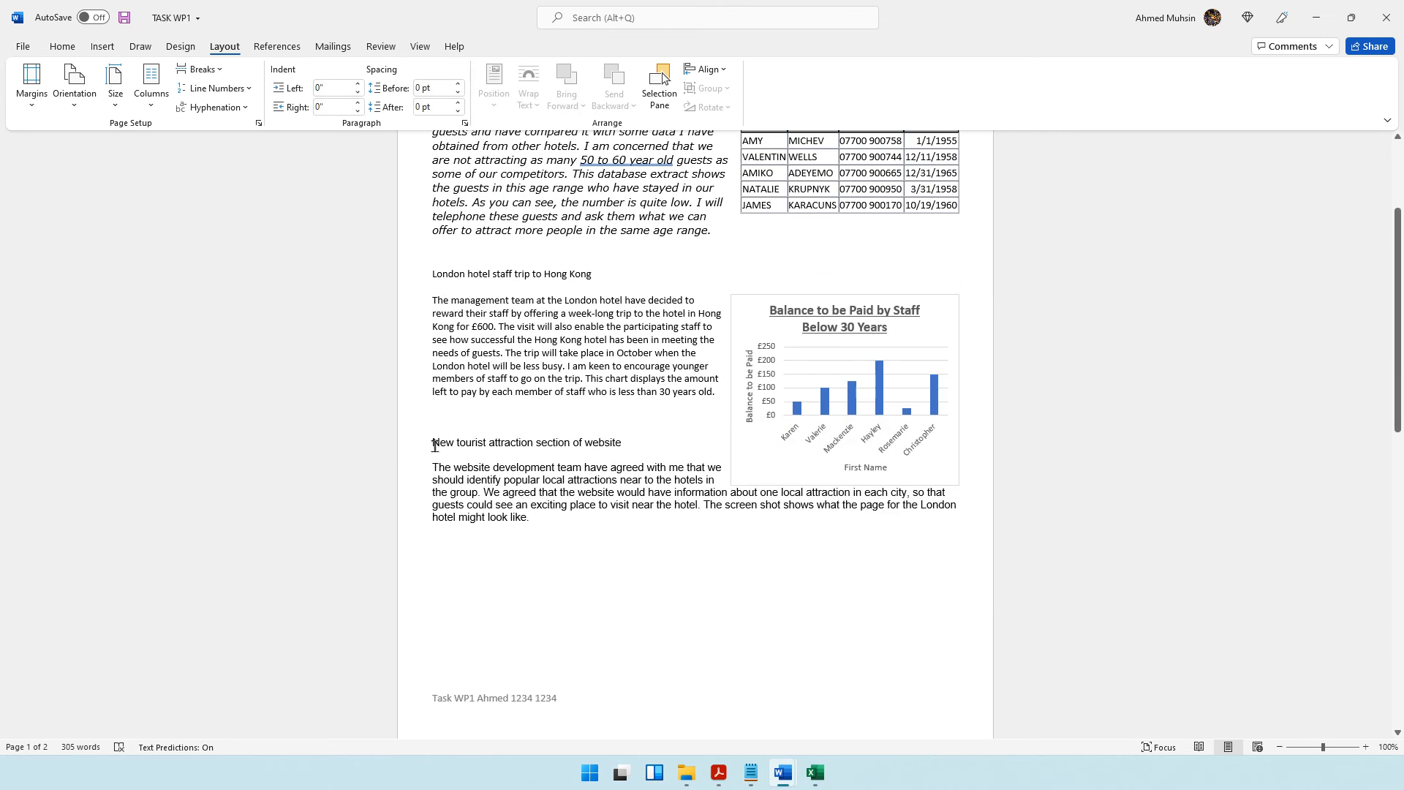
key(Return)
key(Return)
key(Return)
key(Return)
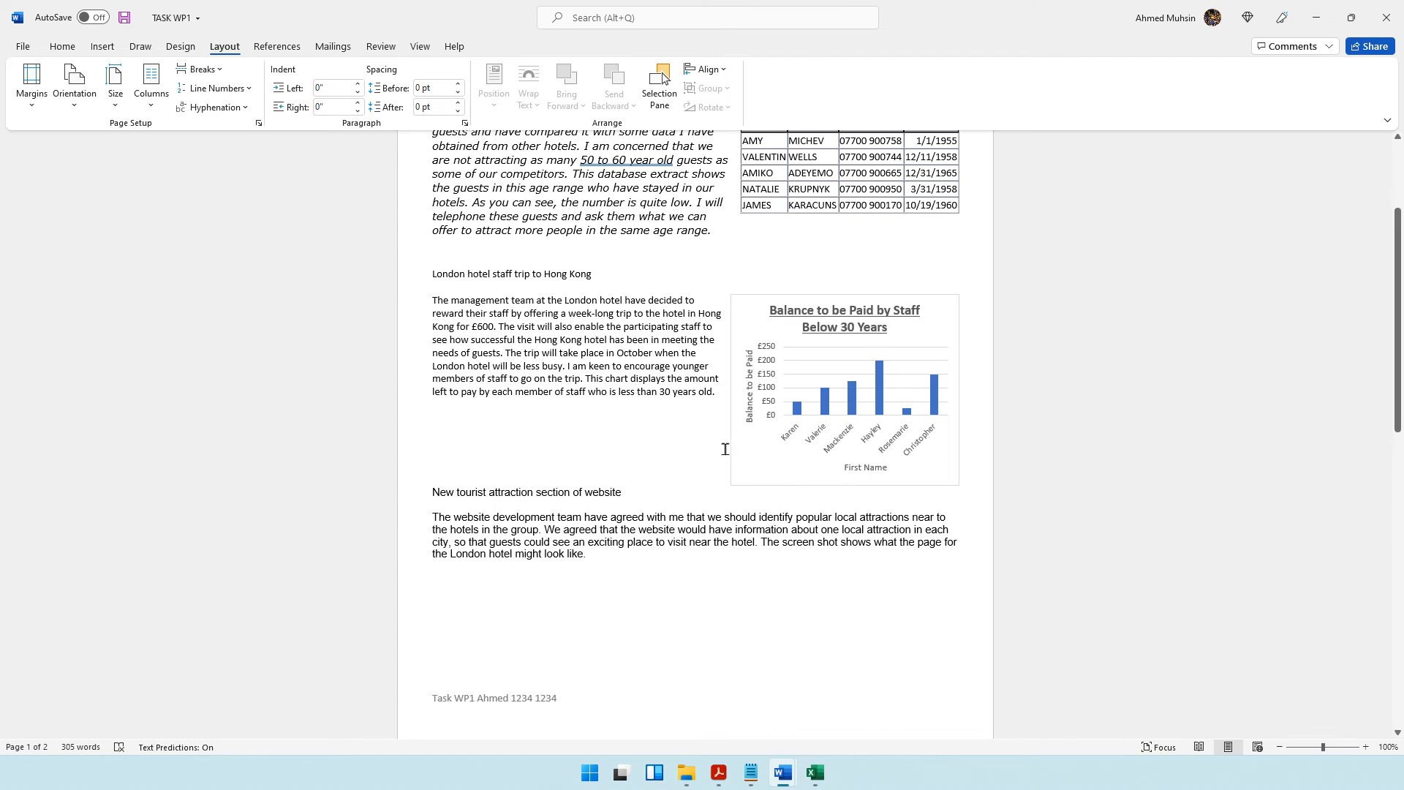
Set the London web page screenshot's text wrapping to Tight and place it to the right of the website development paragraph.
scroll(713, 497, down, 5)
click(592, 566)
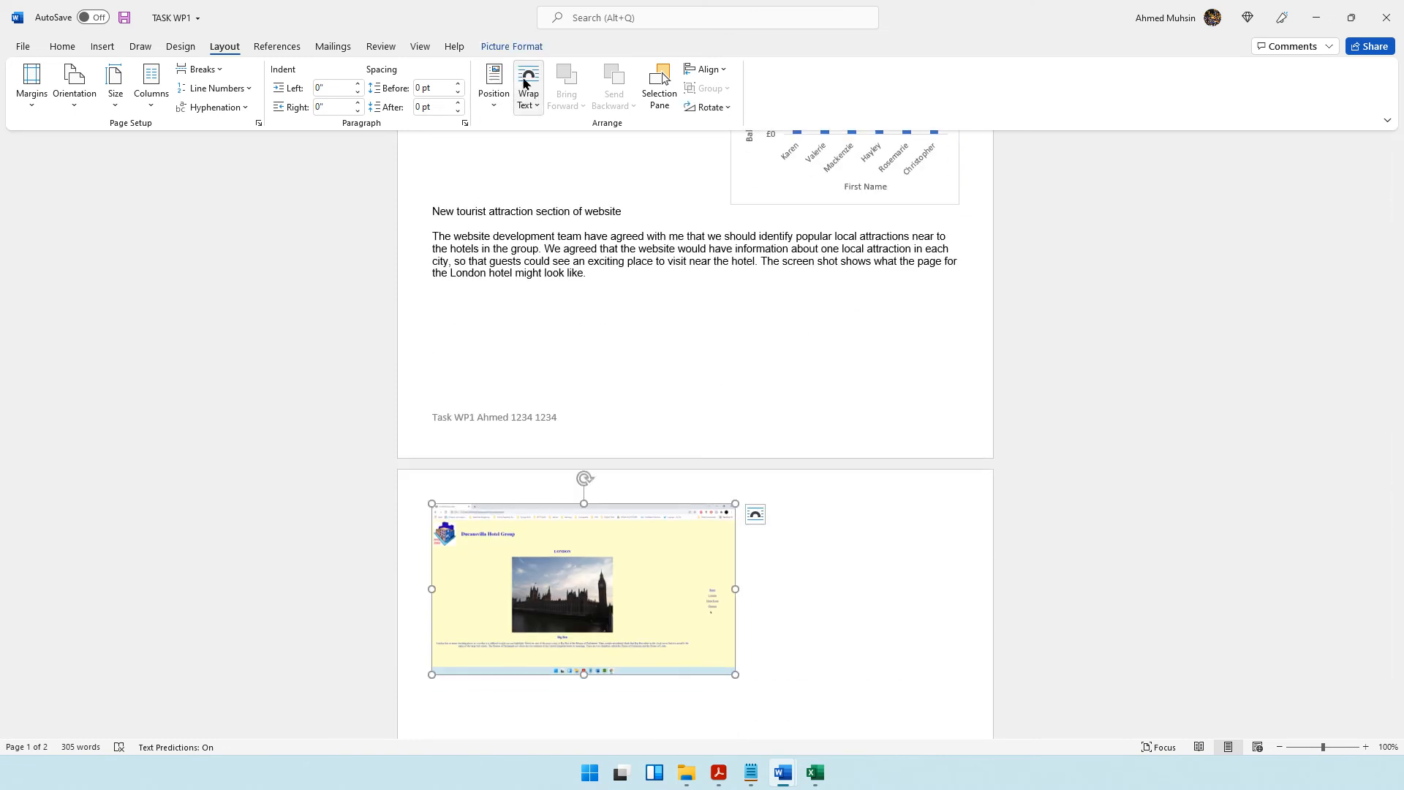
click(529, 106)
click(550, 172)
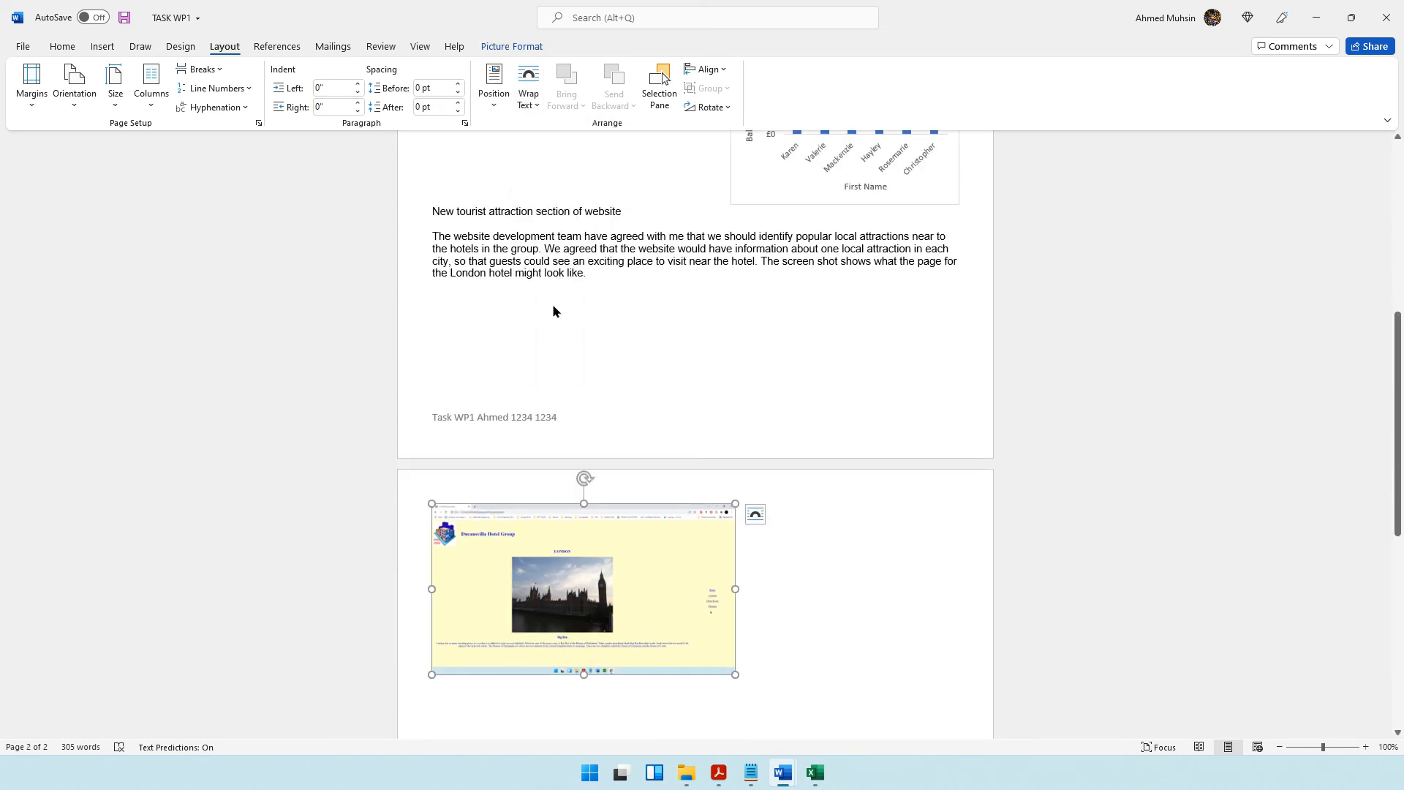
scroll(658, 453, up, 3)
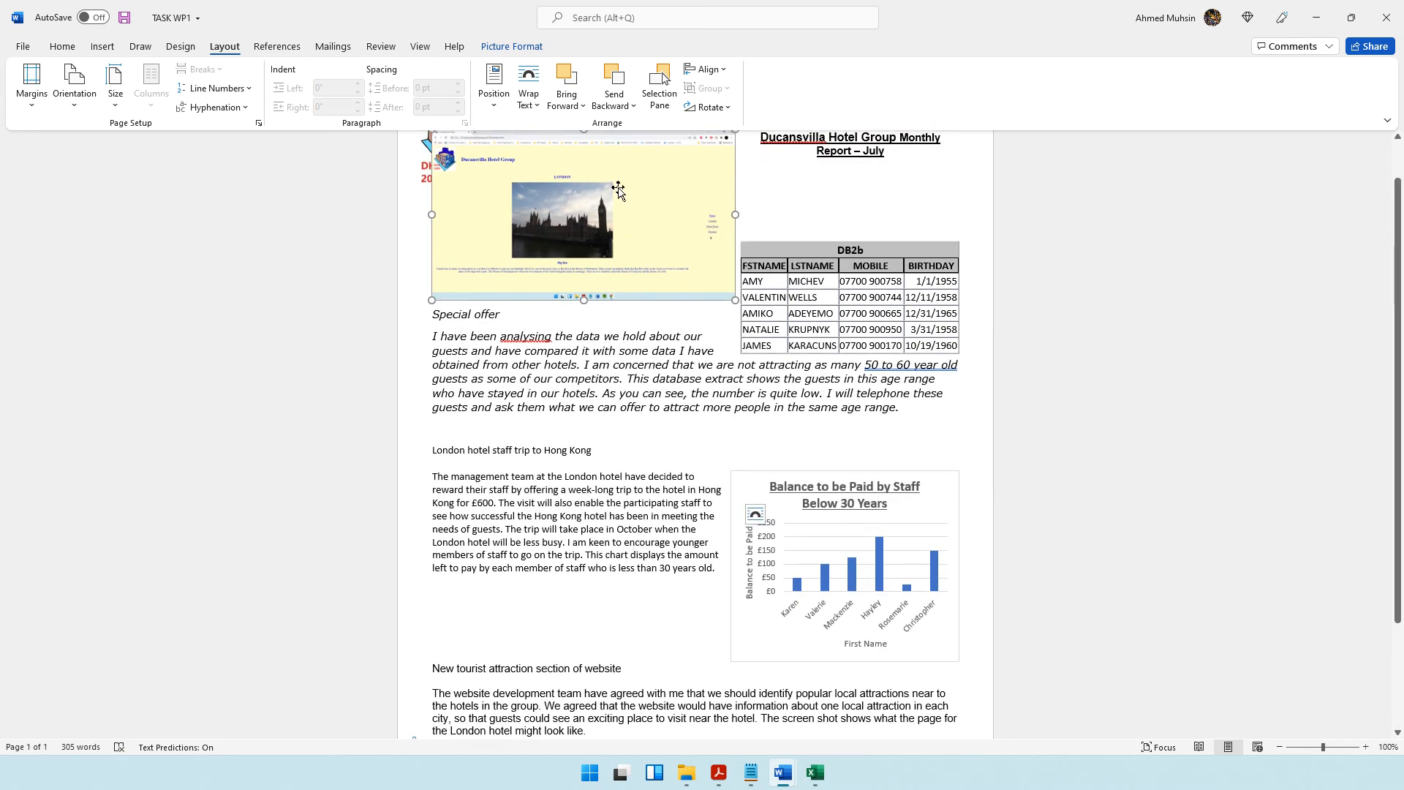
drag(620, 192, 840, 697)
Make the London web page screenshot slightly smaller, keeping it beside the website paragraph and above the footer.
scroll(831, 596, down, 8)
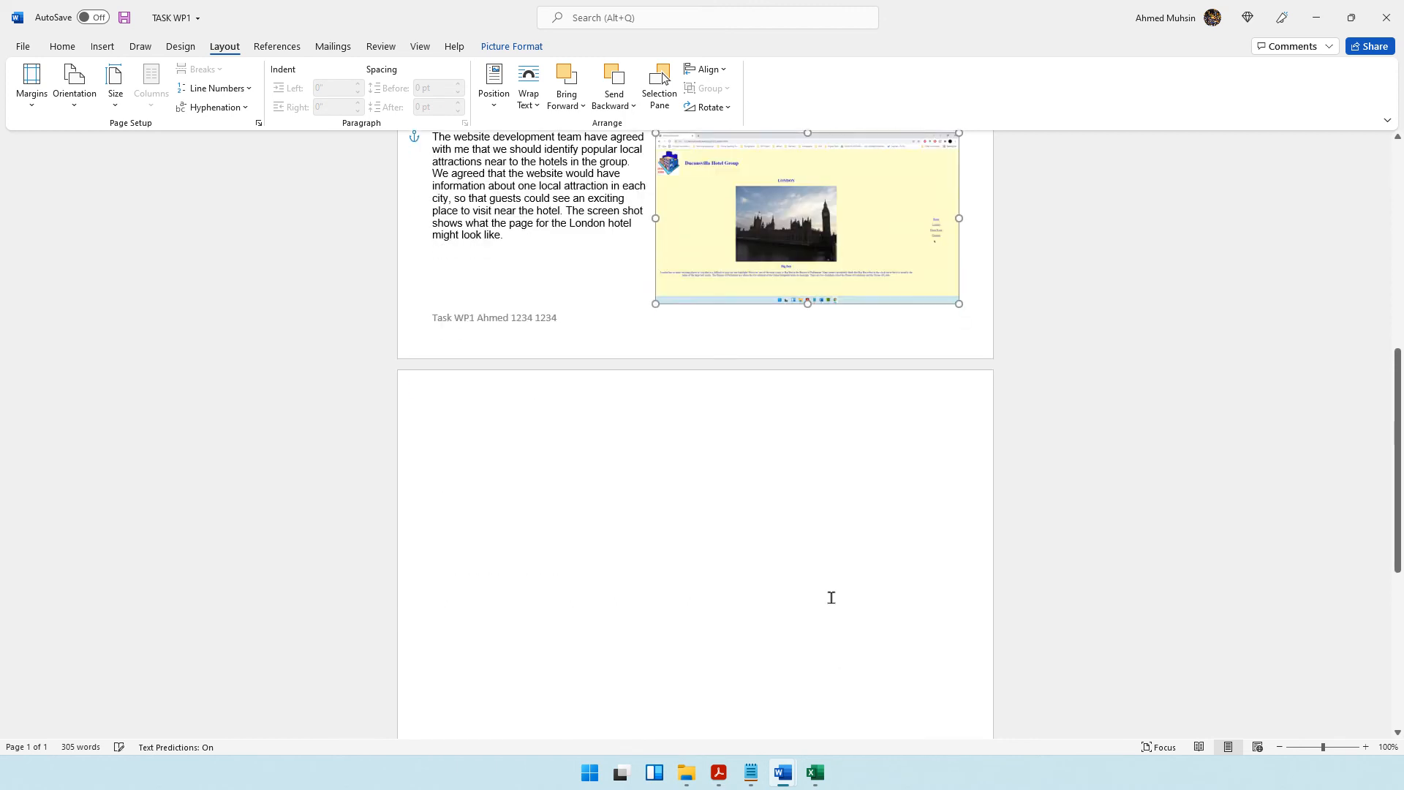
drag(655, 167, 671, 290)
drag(792, 571, 792, 560)
click(979, 563)
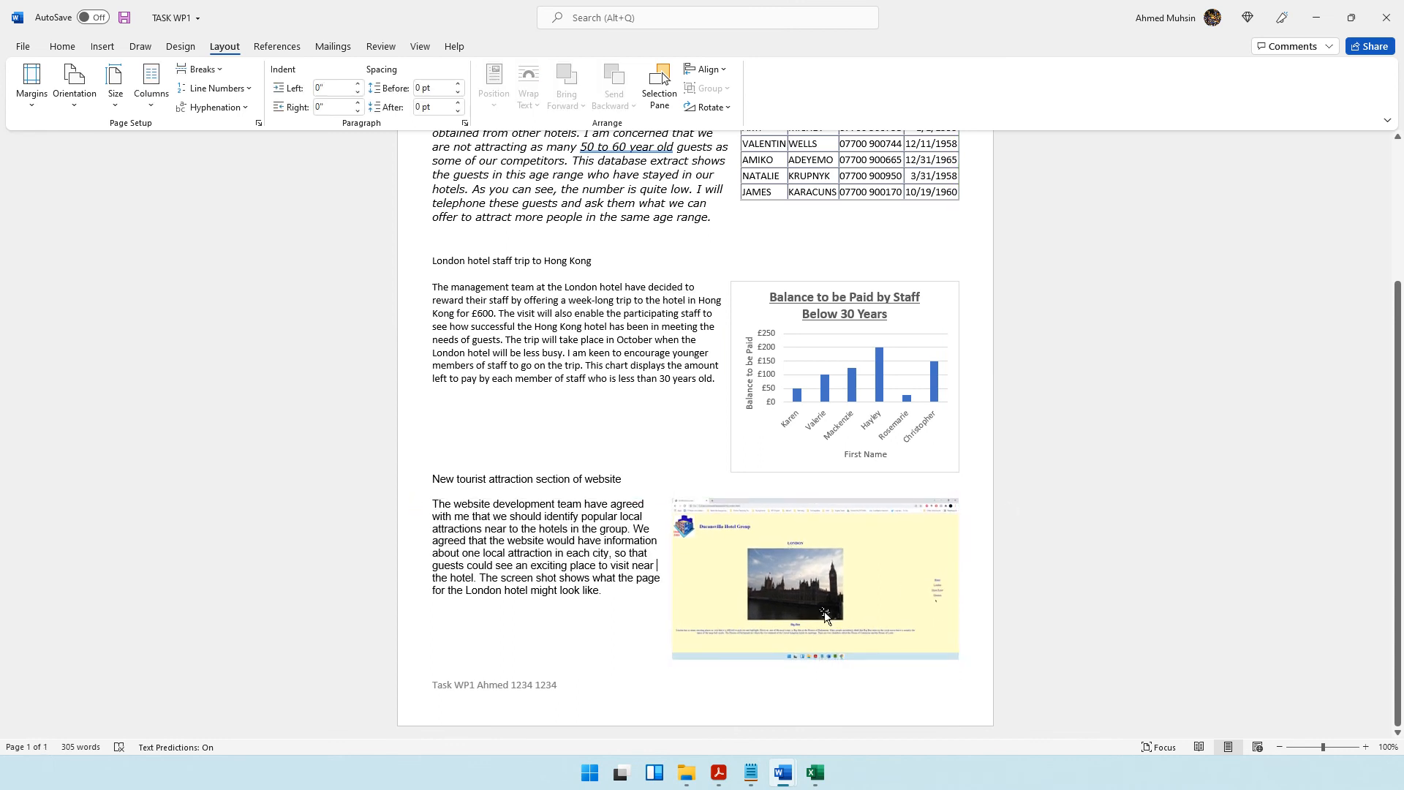
Review the whole report page at 80% and check the well organised and fit for purpose requirement in the question paper.
scroll(979, 562, up, 3)
scroll(1024, 622, down, 2)
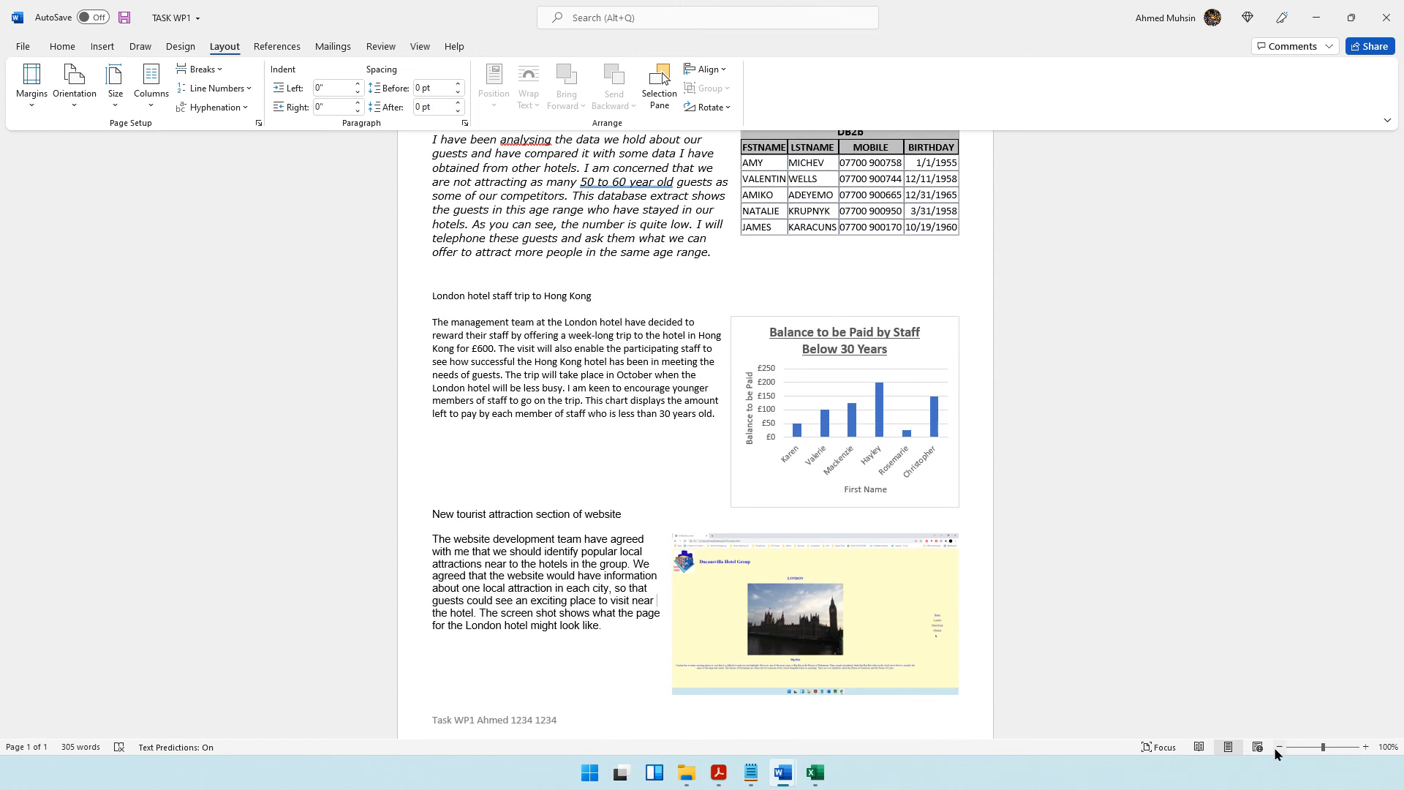
click(1279, 747)
click(1279, 747)
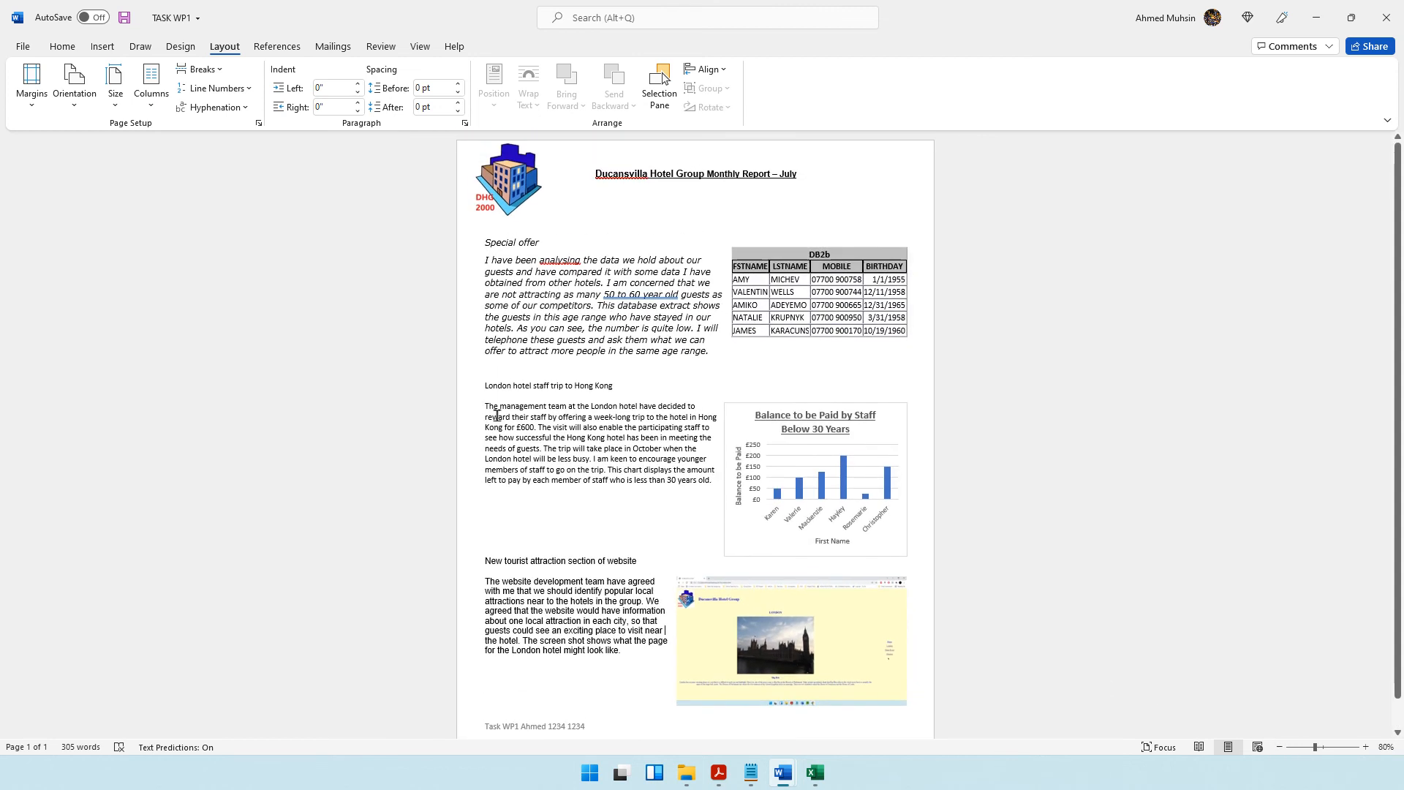
click(719, 772)
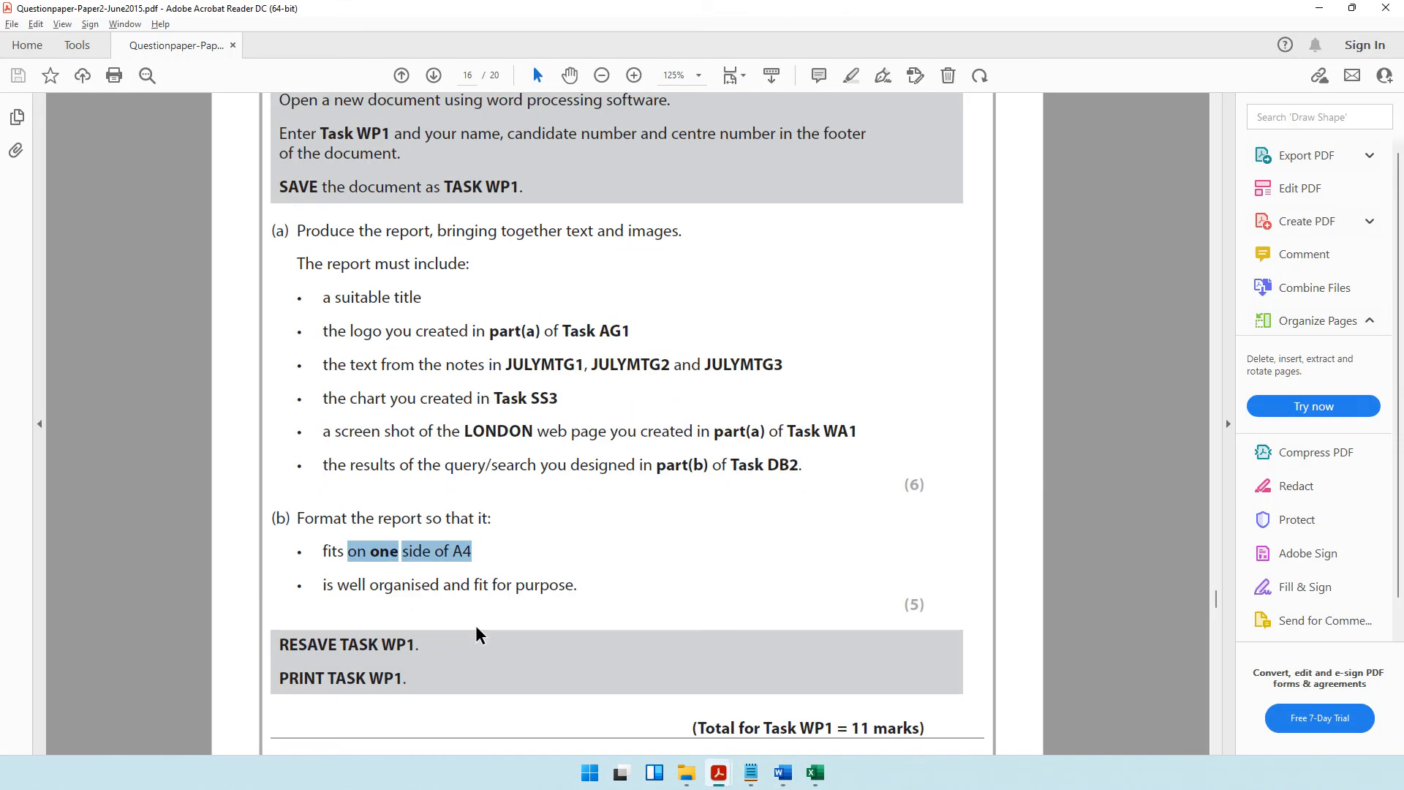
drag(364, 585, 536, 596)
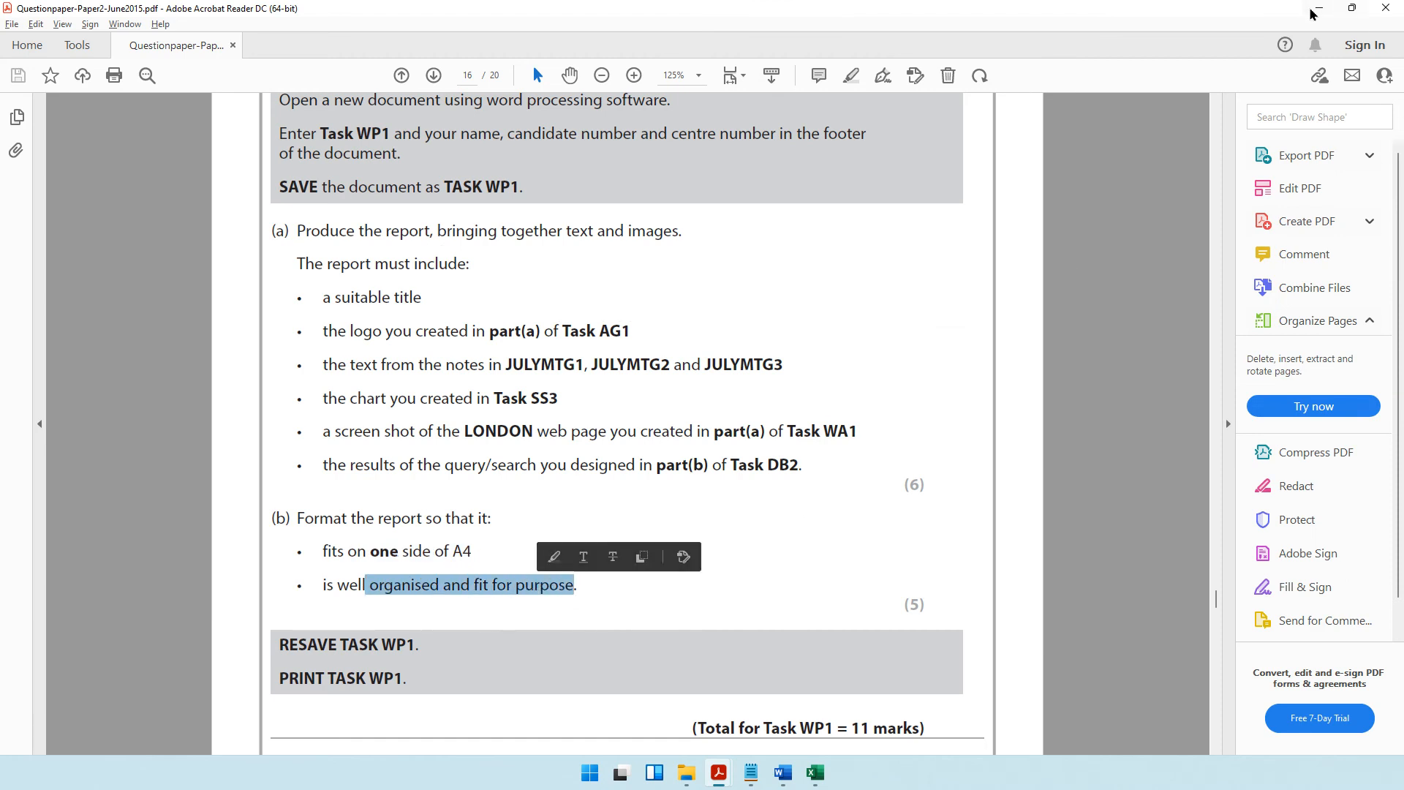
key(alt+Tab)
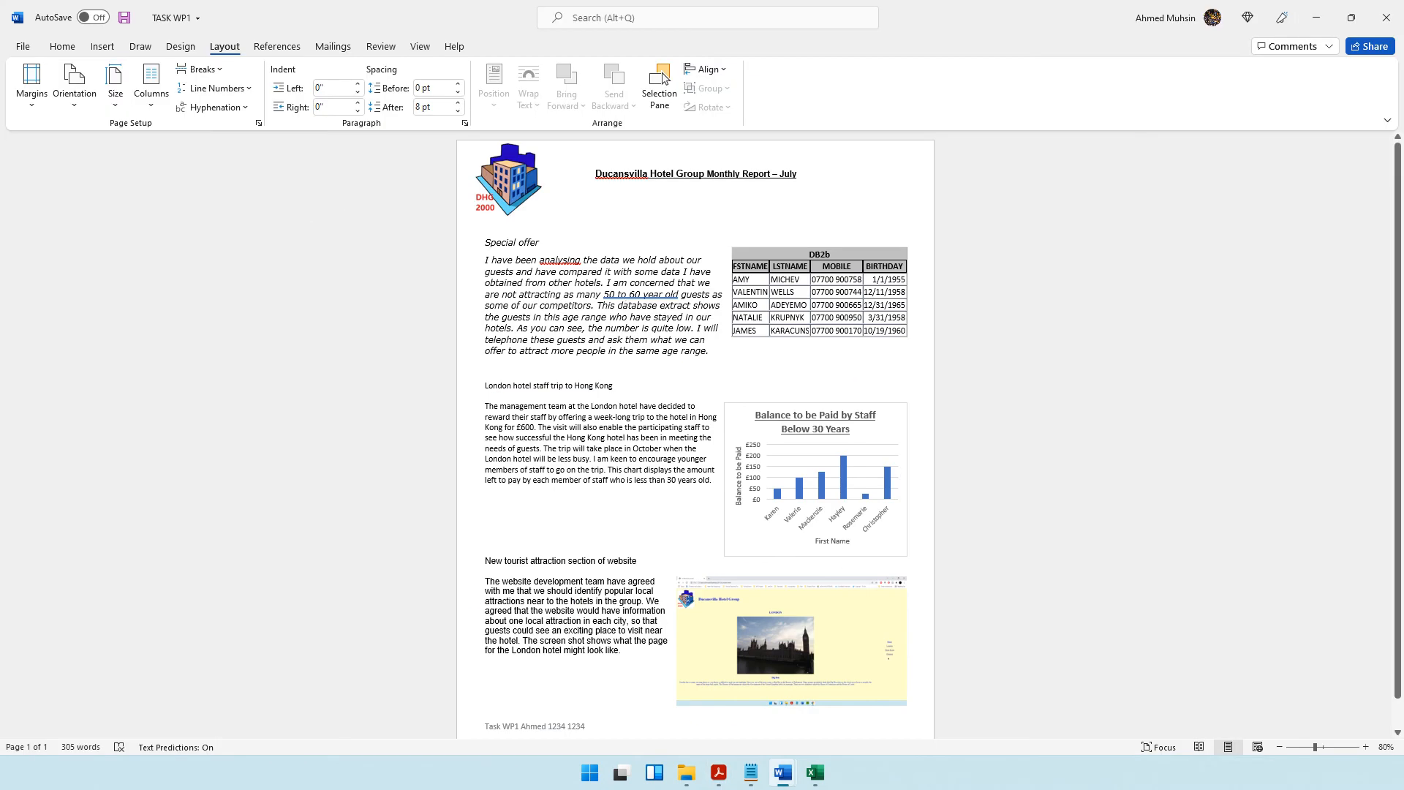
Change the font of all three sections' headings and paragraphs, from Special offer to the end, to Arial.
drag(485, 242, 633, 653)
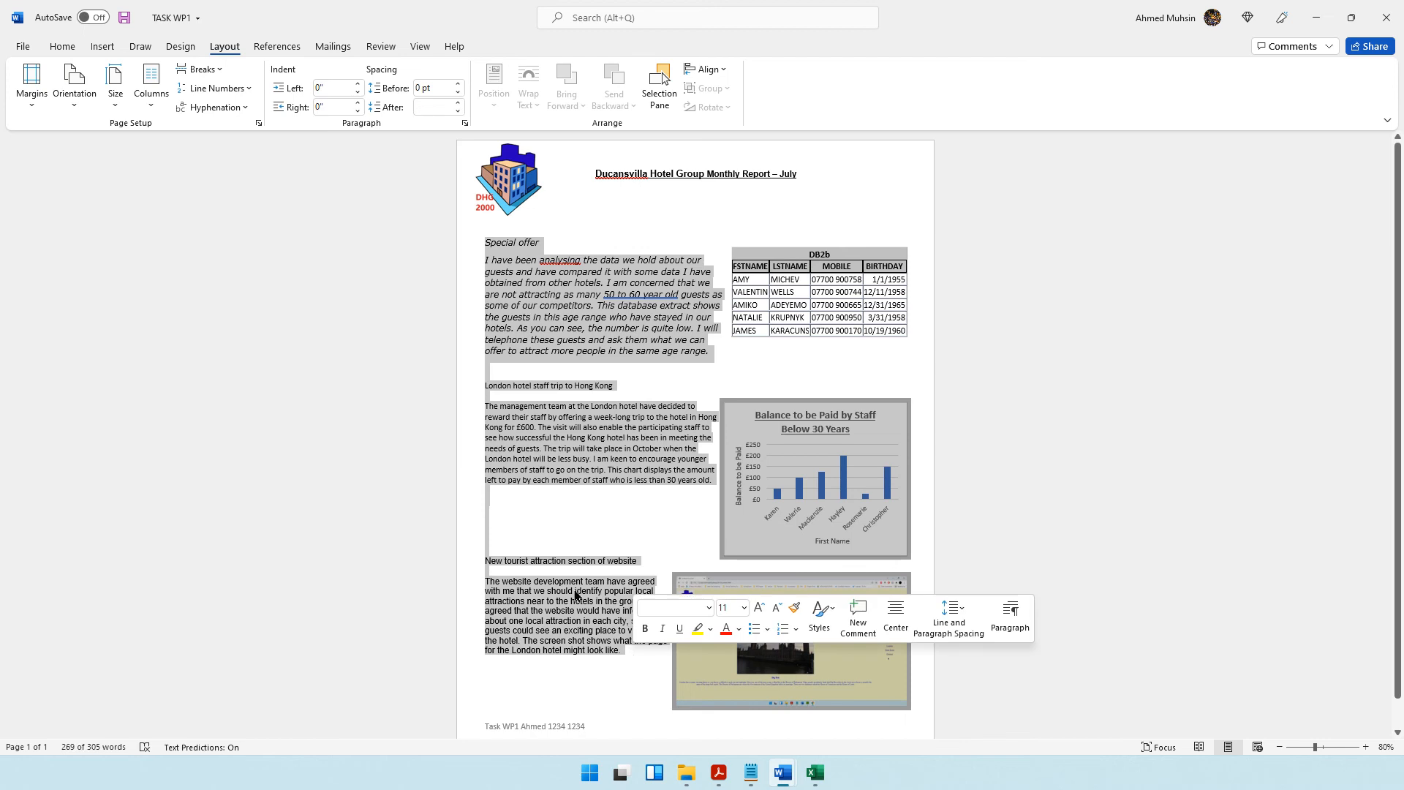
click(62, 46)
click(210, 76)
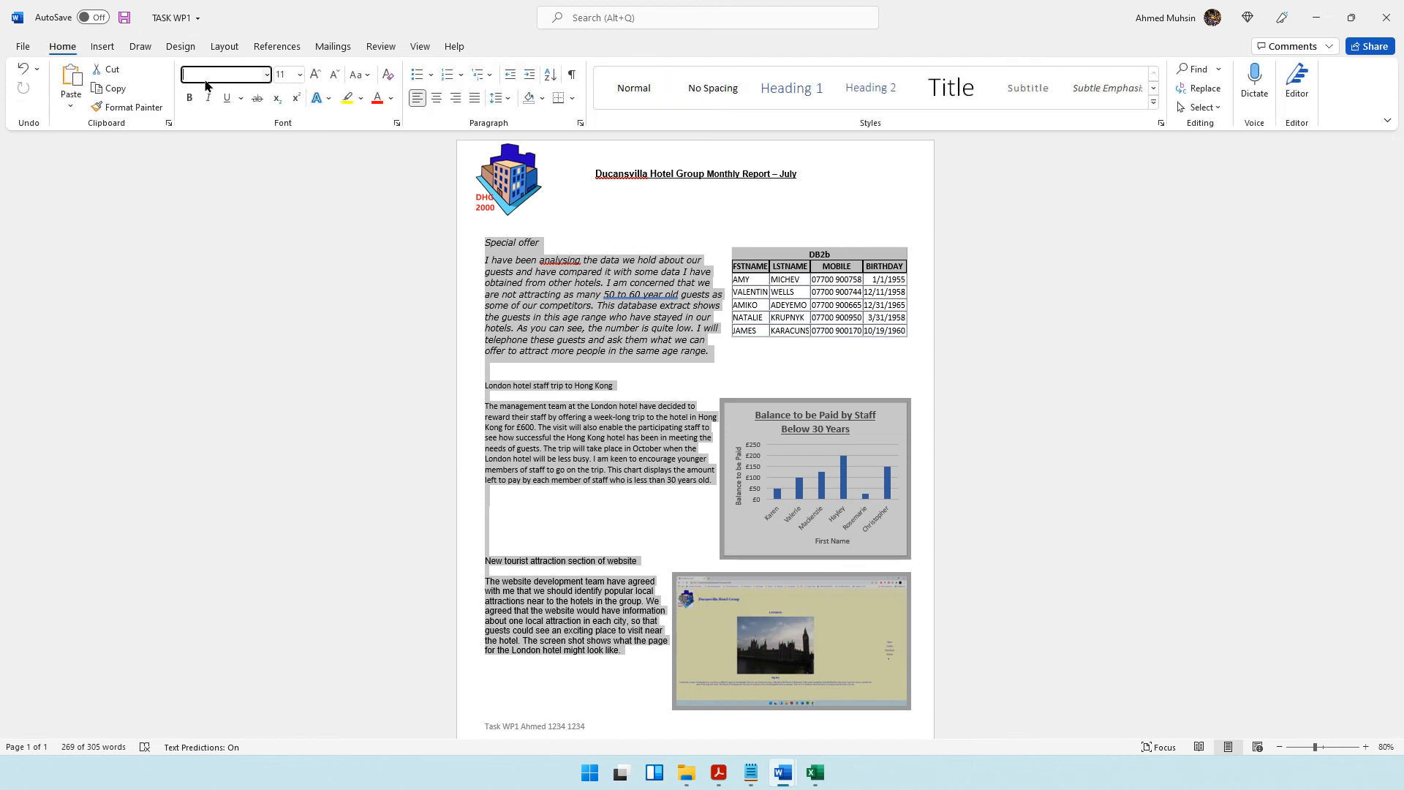
key(Return)
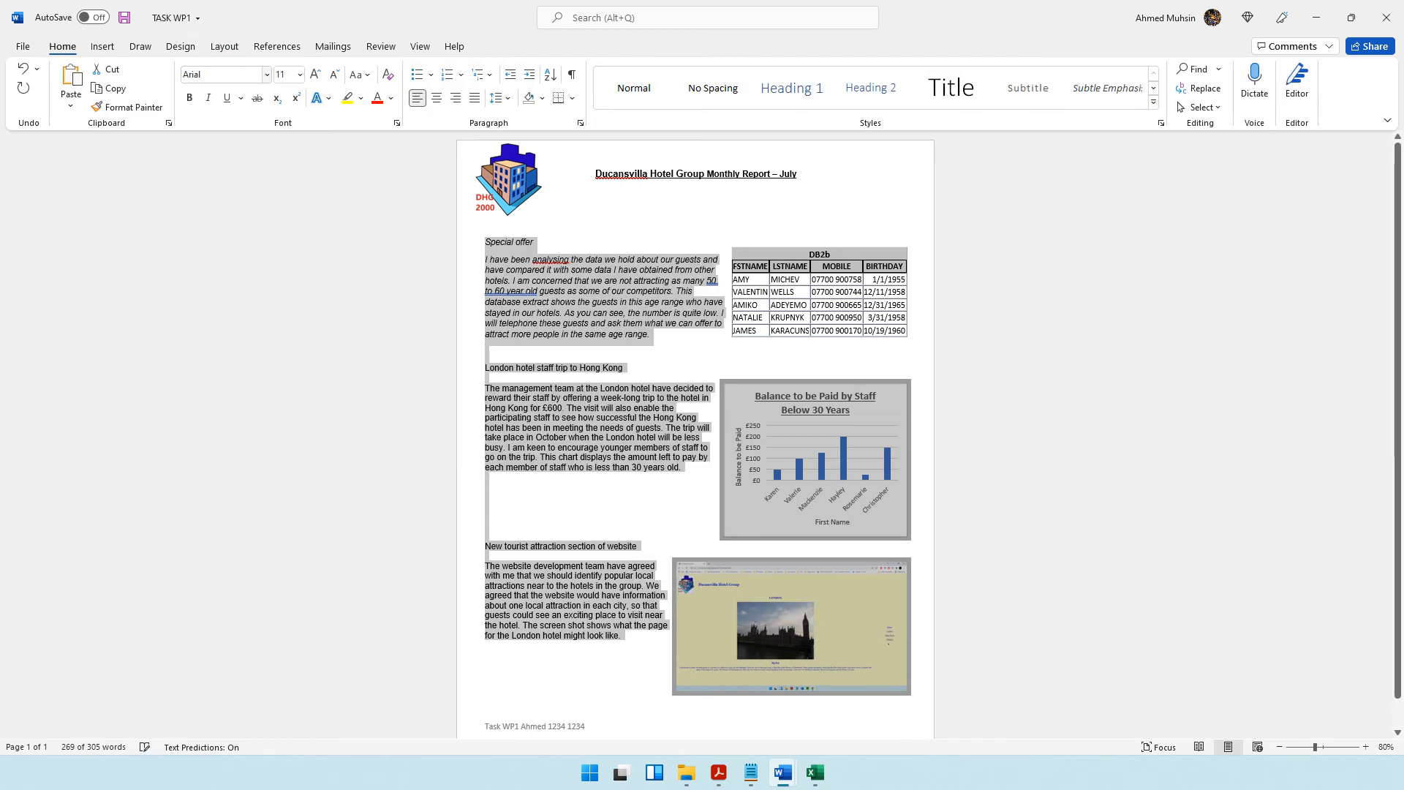
click(486, 351)
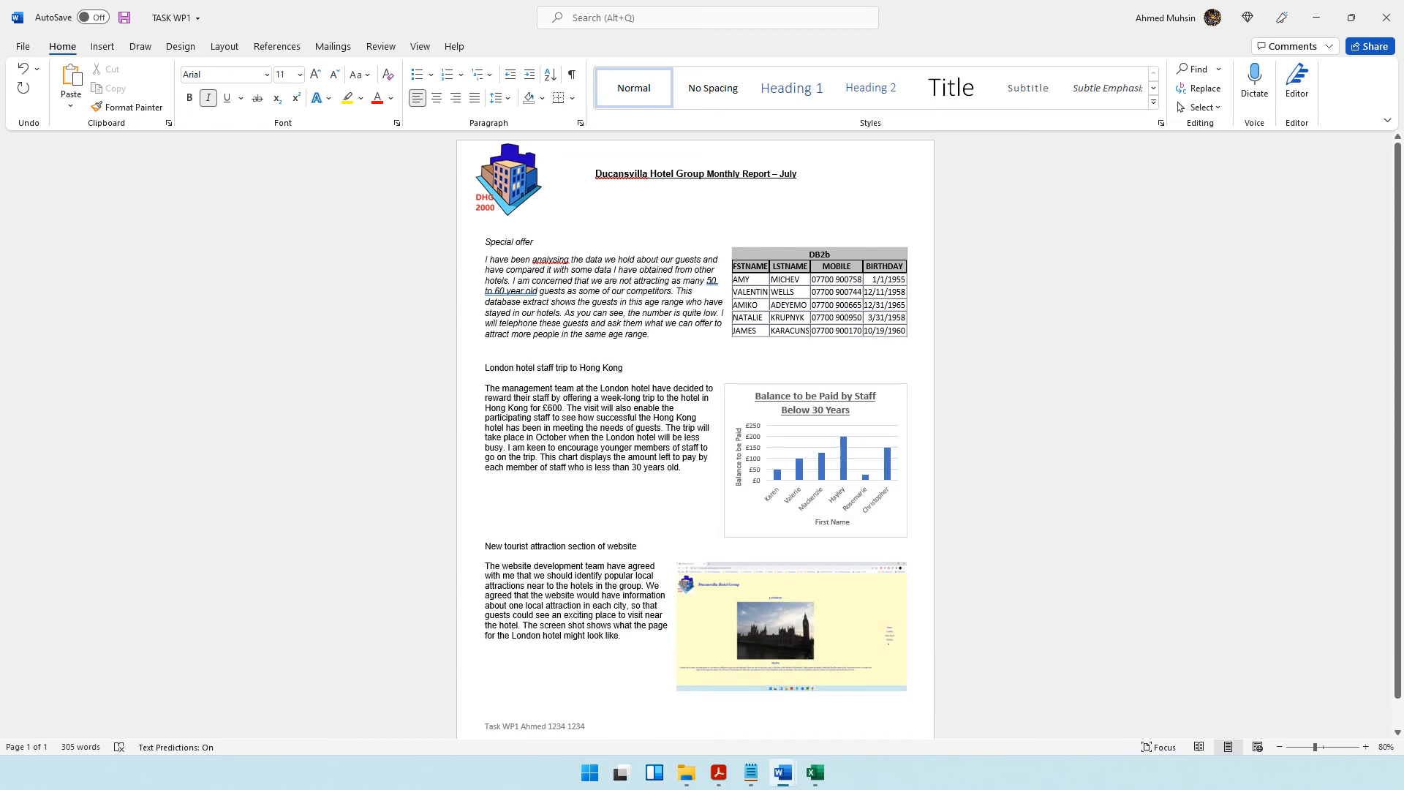
Remove the italics from the Special offer heading and its paragraph.
drag(485, 242, 651, 351)
click(518, 257)
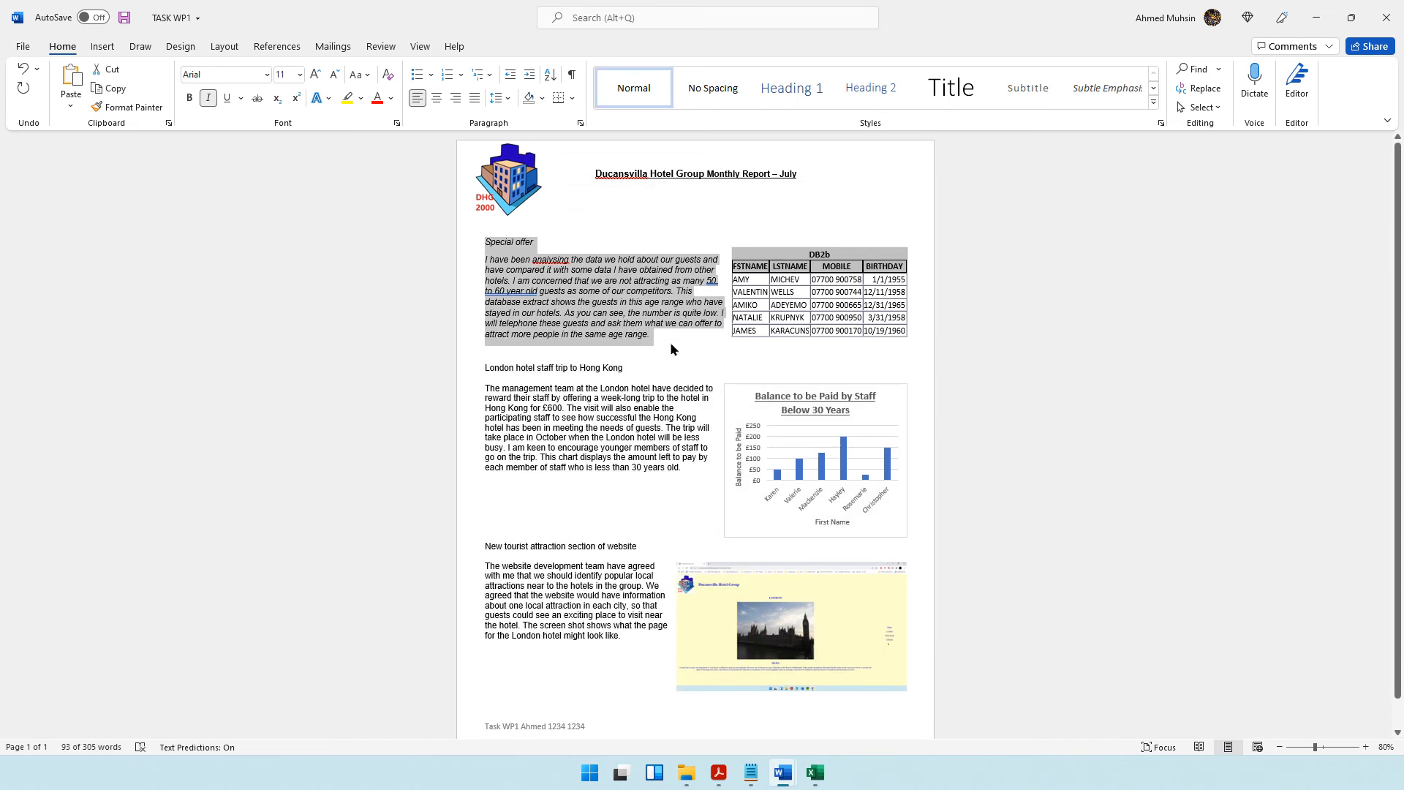
key(ctrl+i)
click(510, 270)
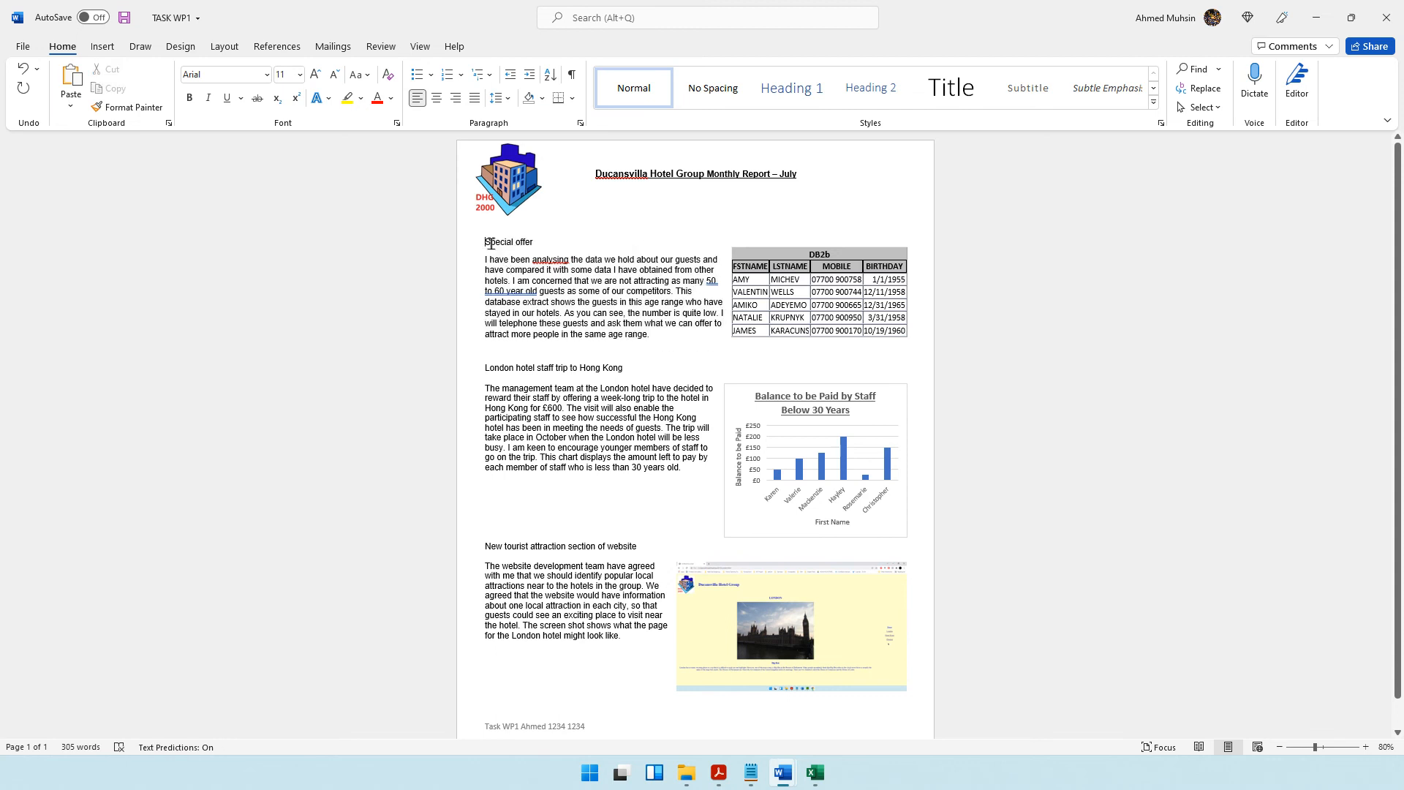
Make the Special offer heading bold and underlined.
drag(484, 242, 551, 241)
click(188, 98)
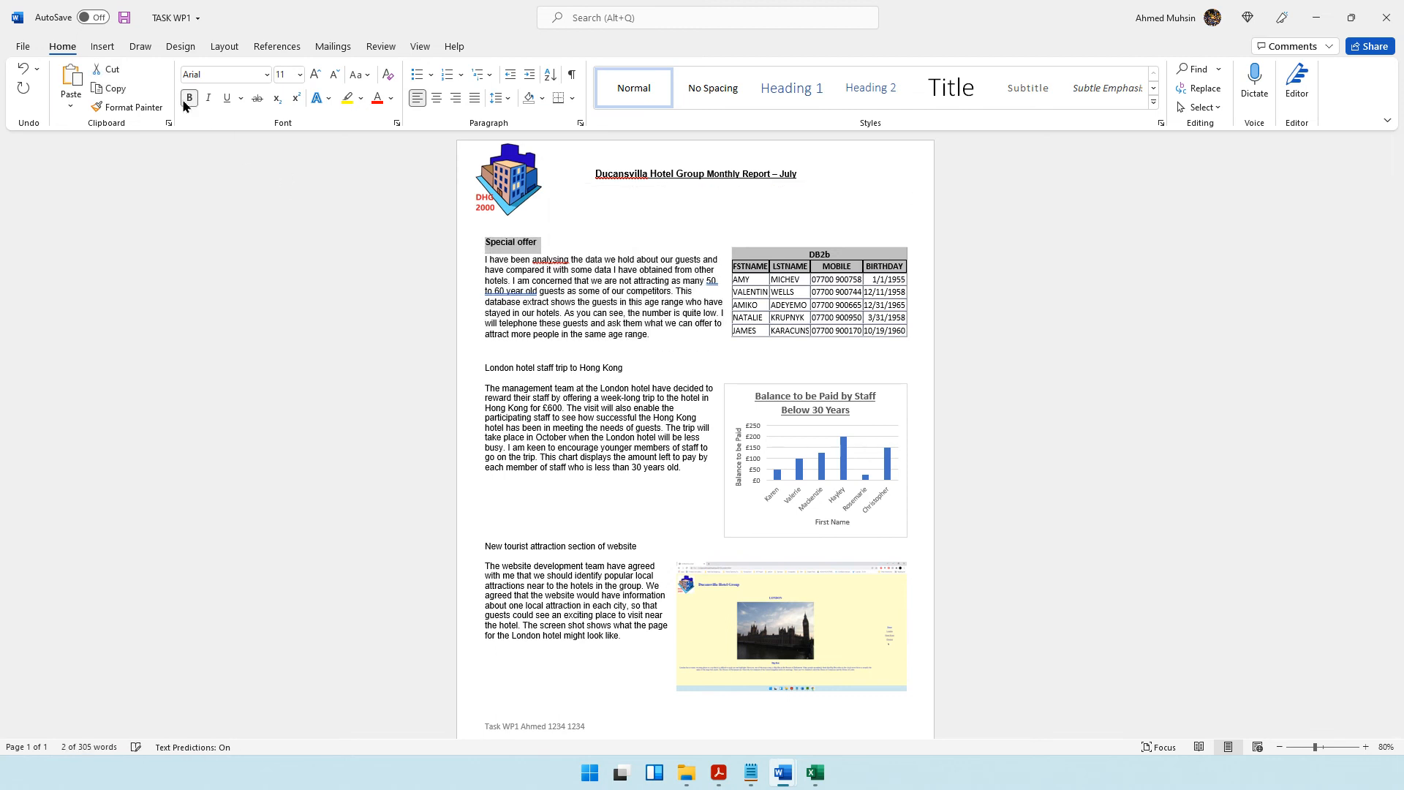
click(227, 100)
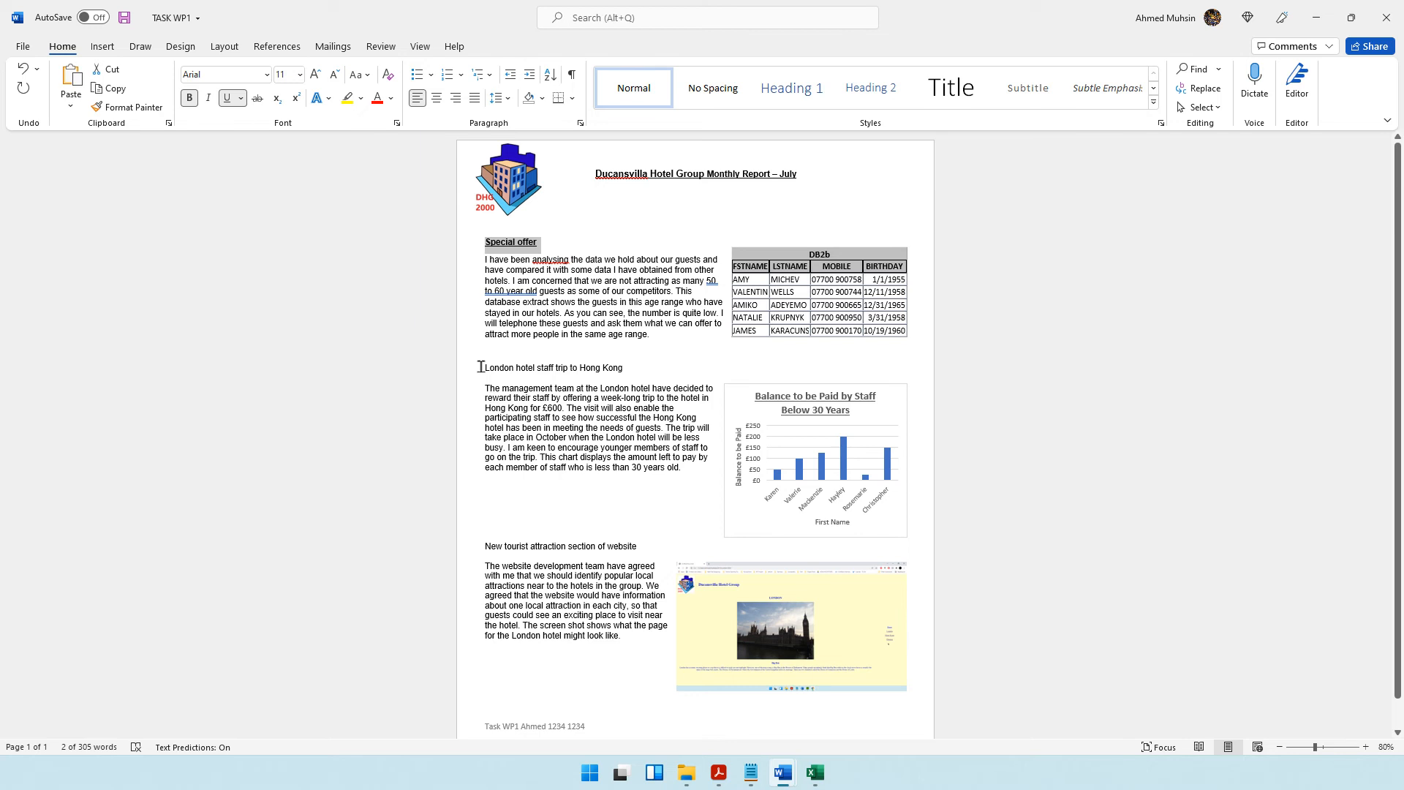
Make the "London hotel staff trip to Hong Kong" and "New tourist attraction section of website" headings bold and underlined.
drag(481, 366, 634, 364)
key(ctrl+b)
key(ctrl+u)
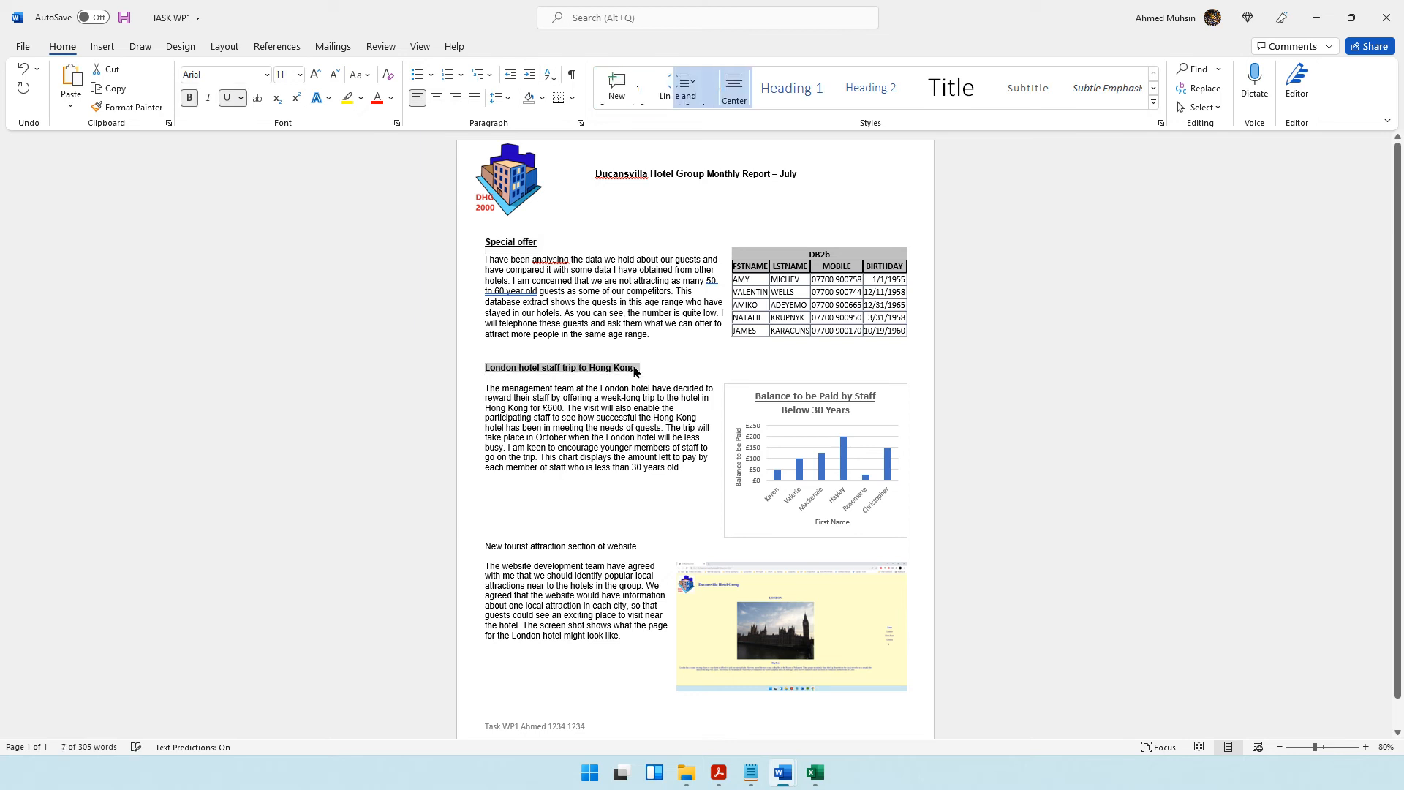
drag(490, 547, 571, 547)
click(650, 539)
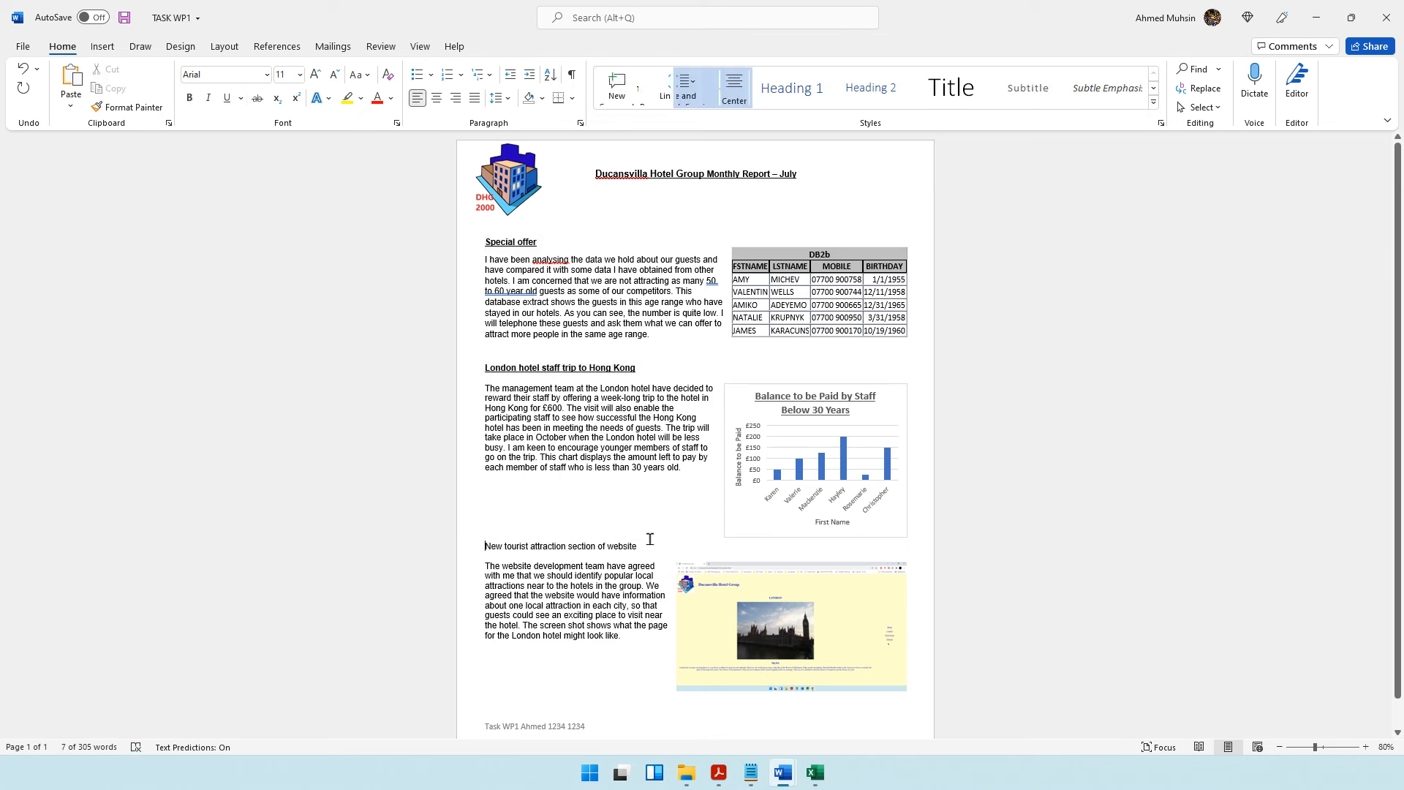
triple_click(646, 545)
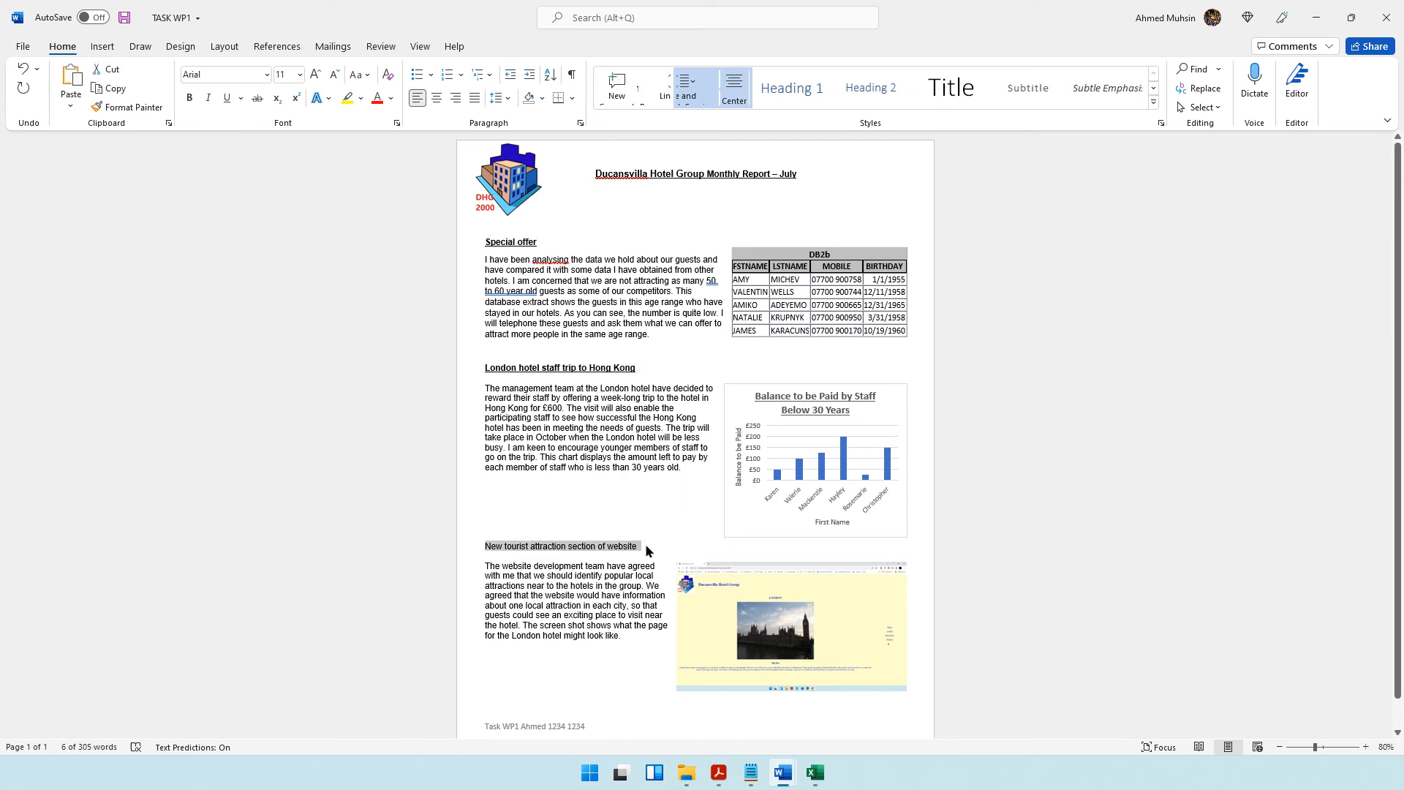
key(ctrl+b)
key(ctrl+u)
click(754, 470)
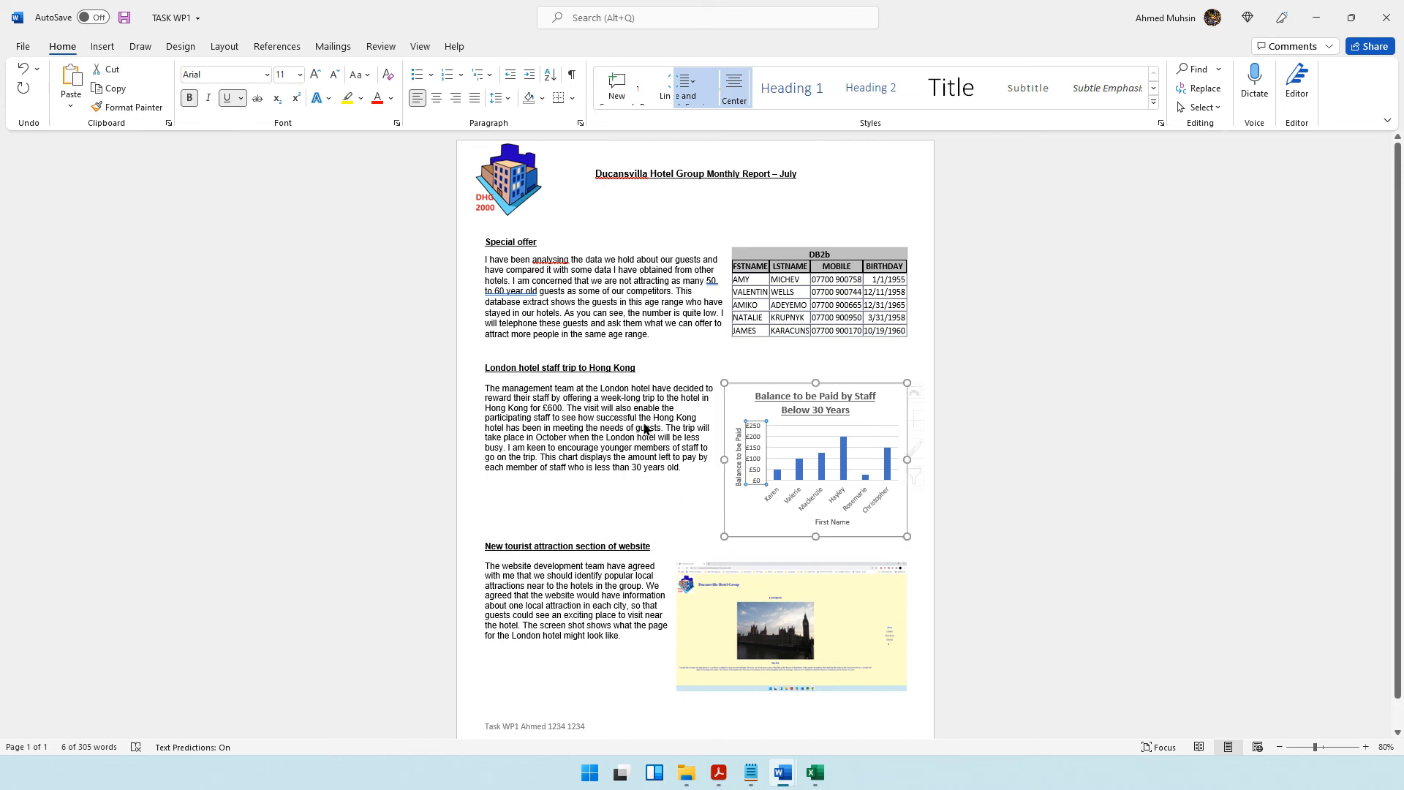
click(500, 248)
click(518, 393)
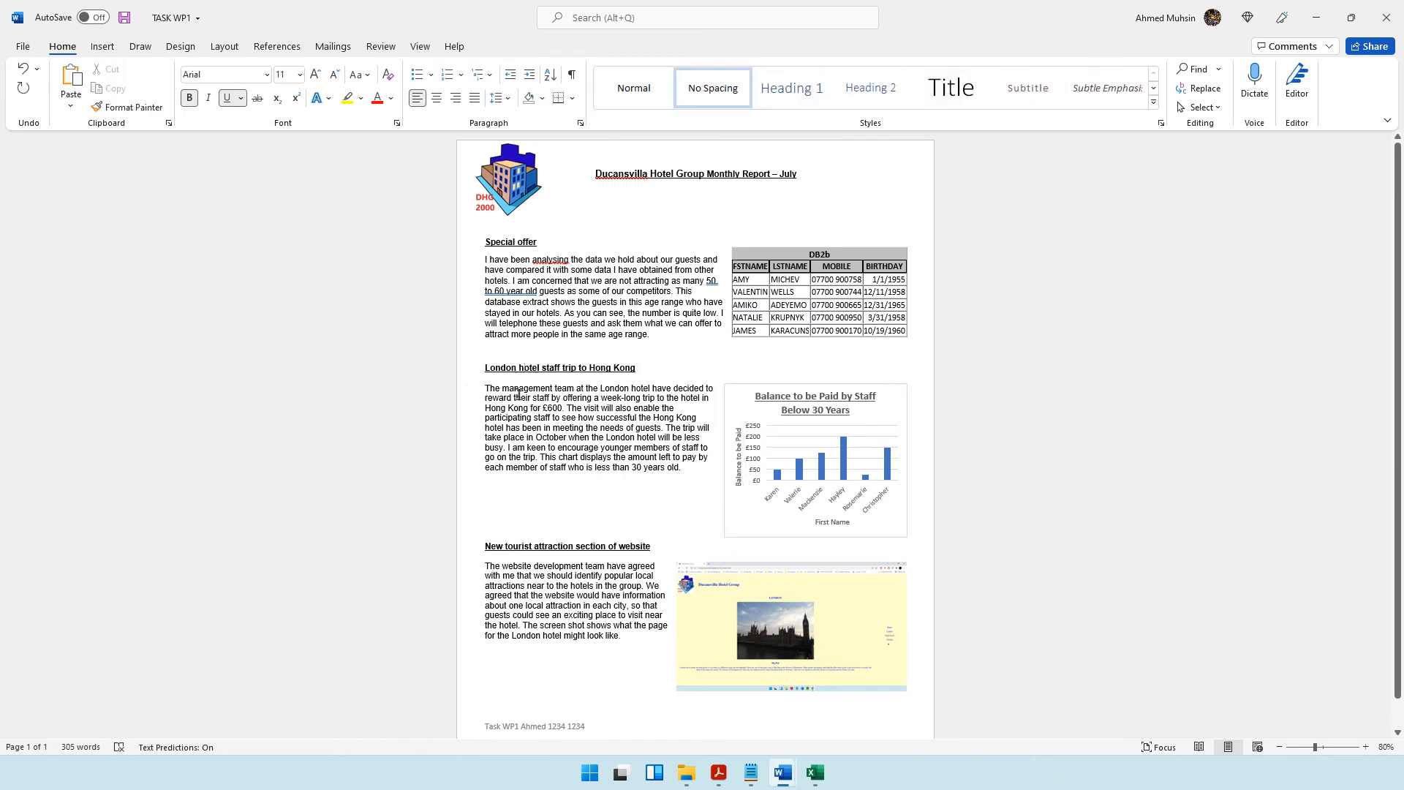
click(518, 604)
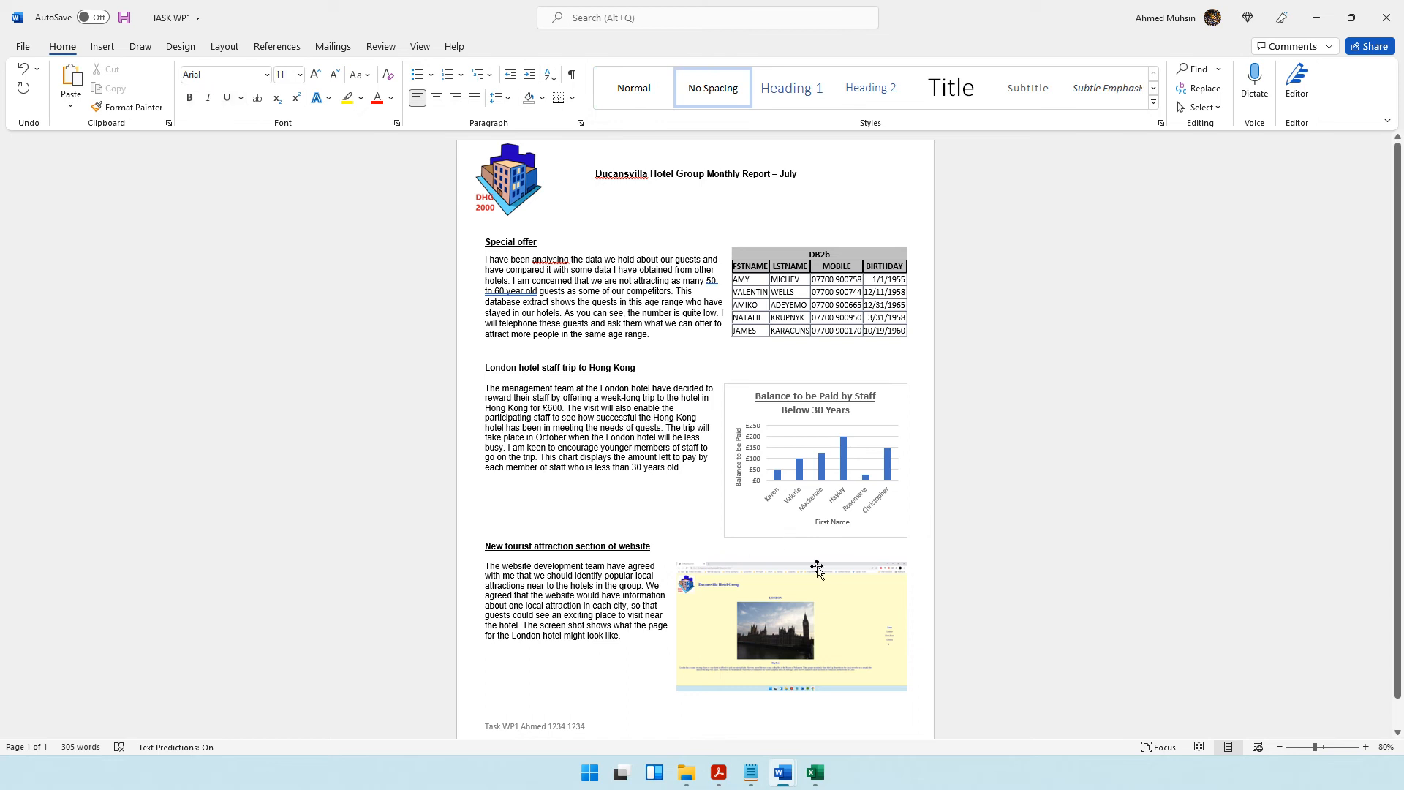
Increase the font size of the whole report title by one size step.
drag(593, 173, 805, 189)
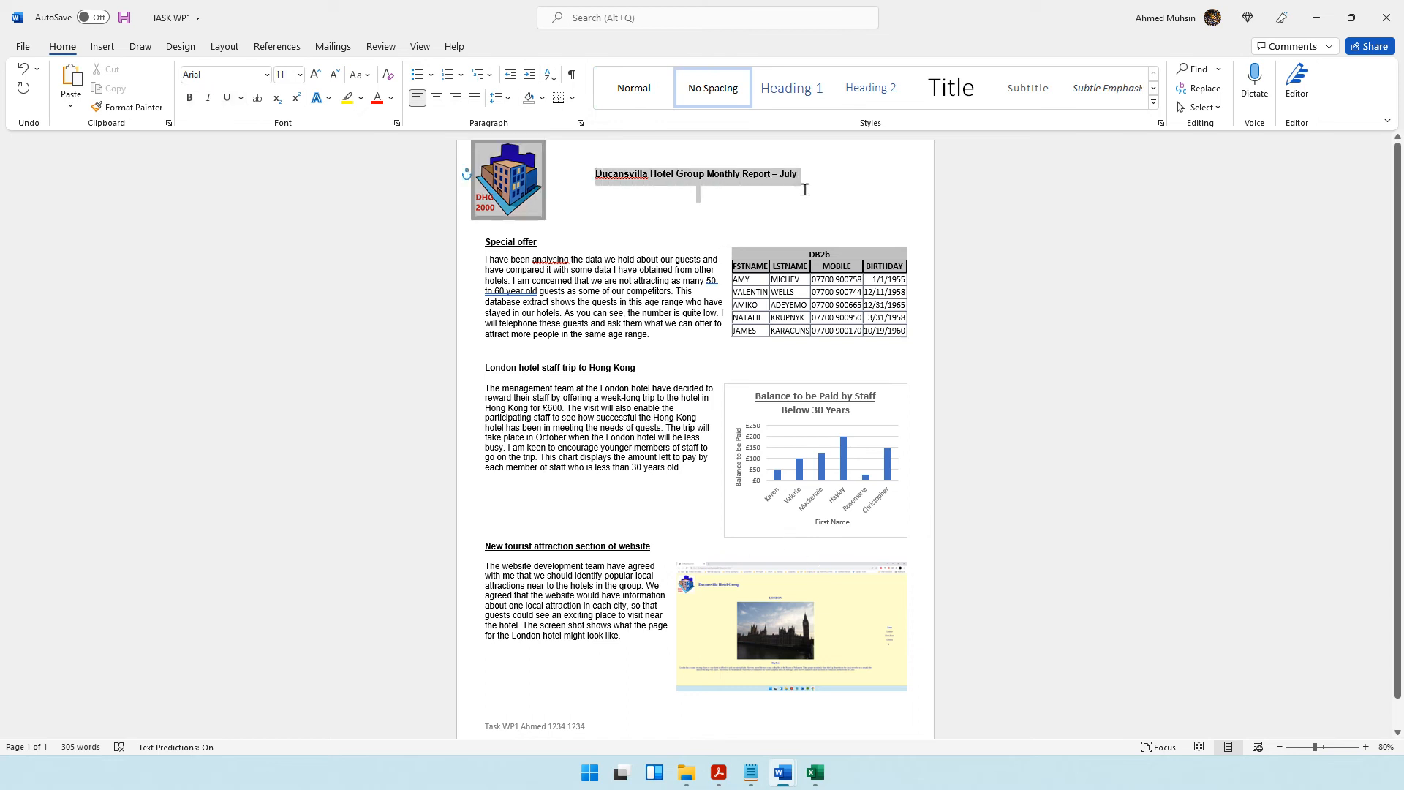
click(315, 74)
click(700, 380)
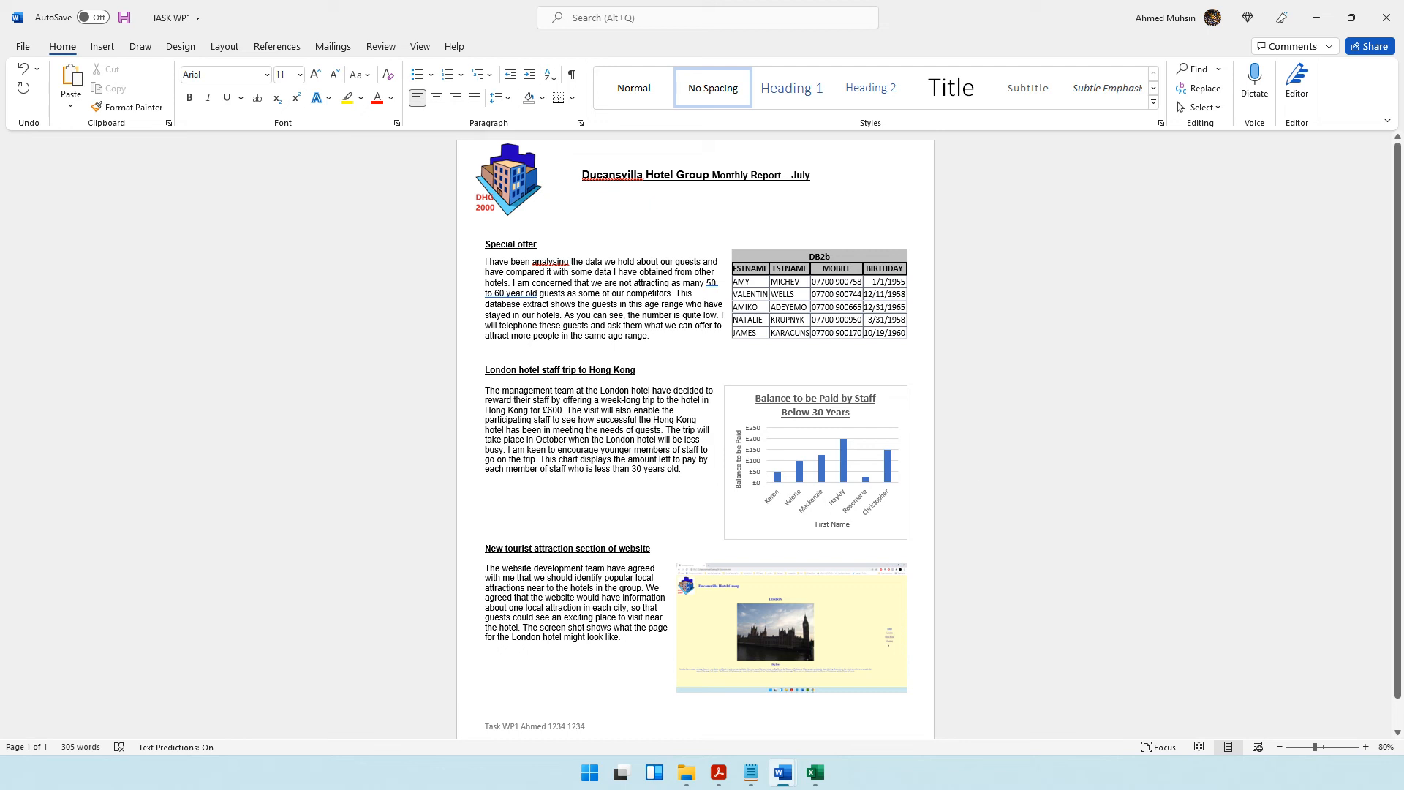
click(589, 371)
click(657, 184)
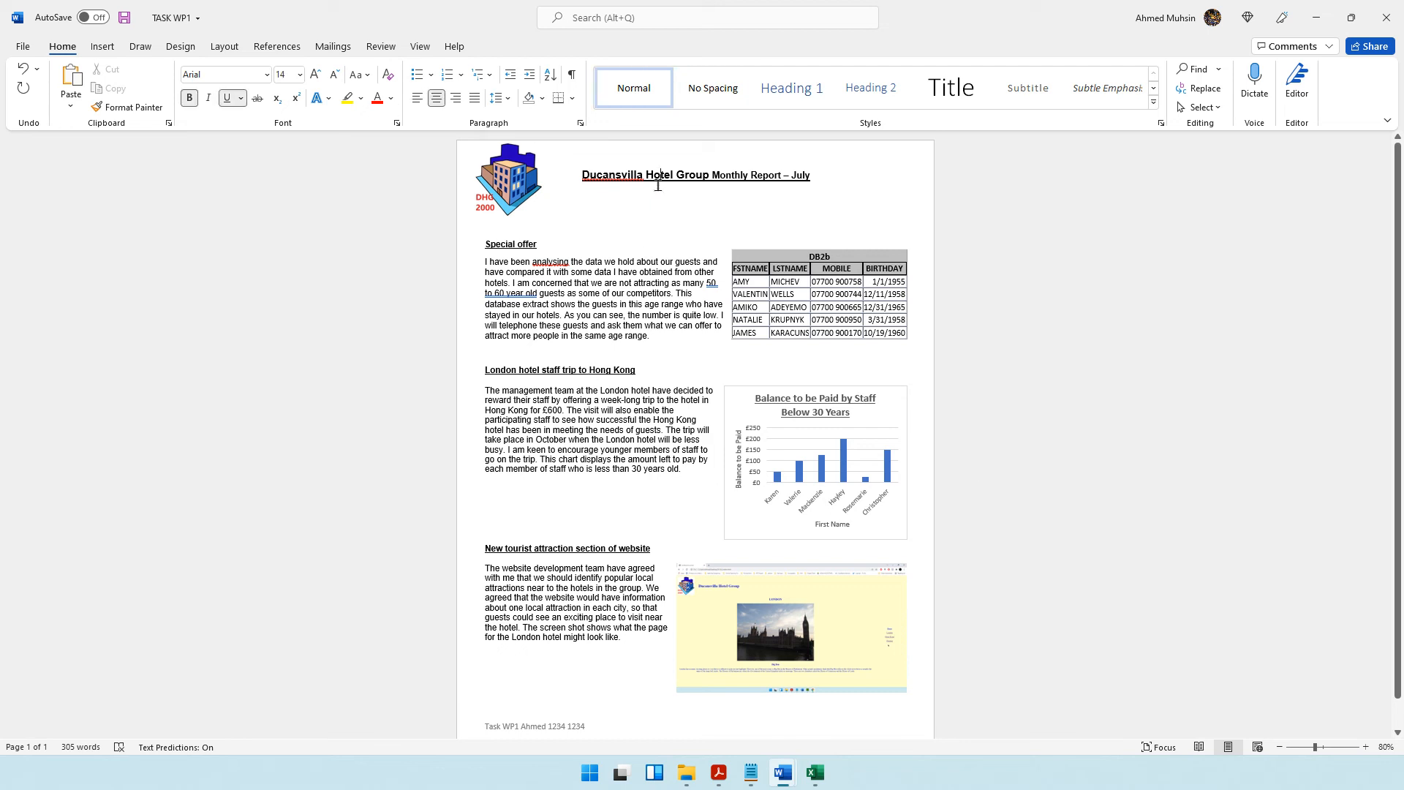
click(507, 247)
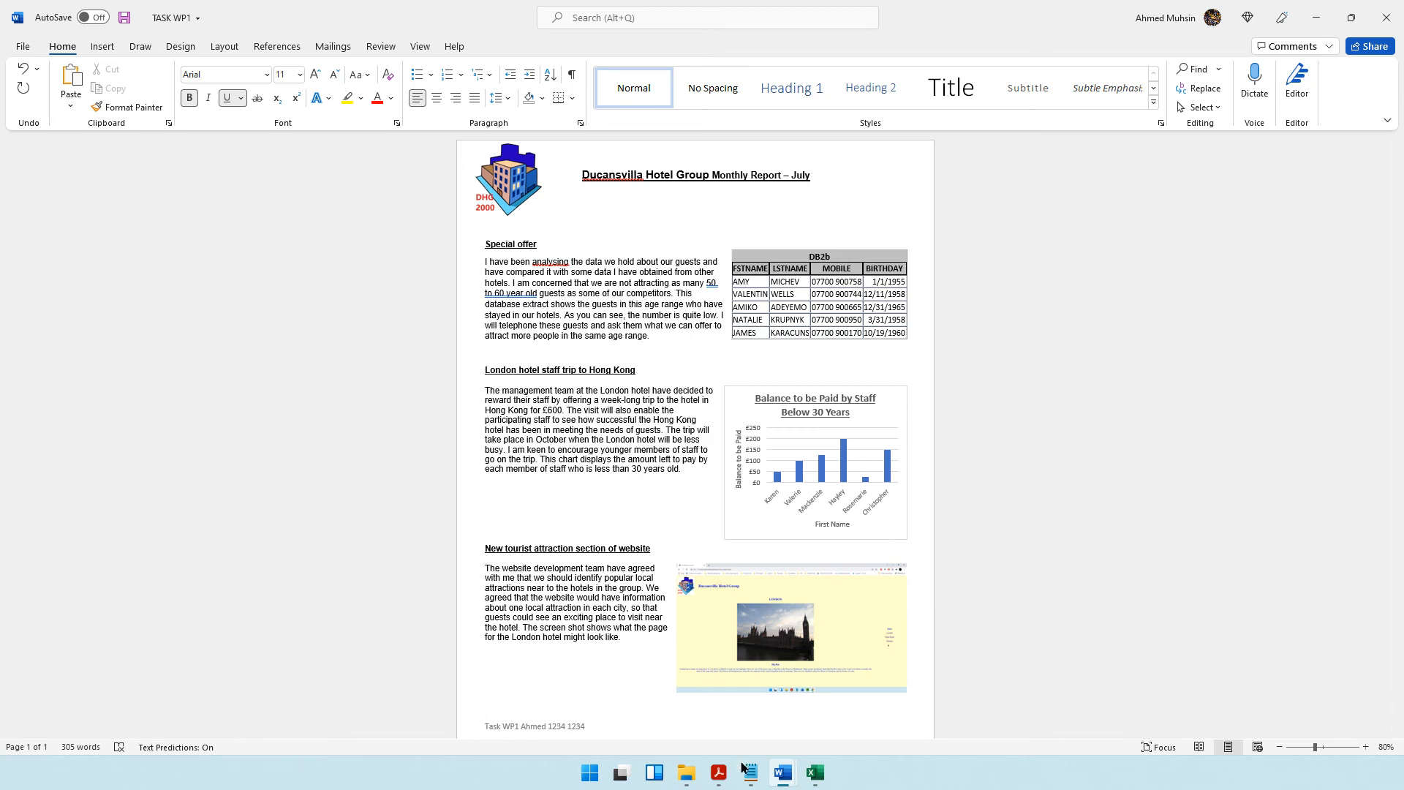
Check the closing Task WP1 instructions in the question paper, resave TASK WP1 and preview its printout without printing.
click(718, 772)
scroll(645, 369, down, 5)
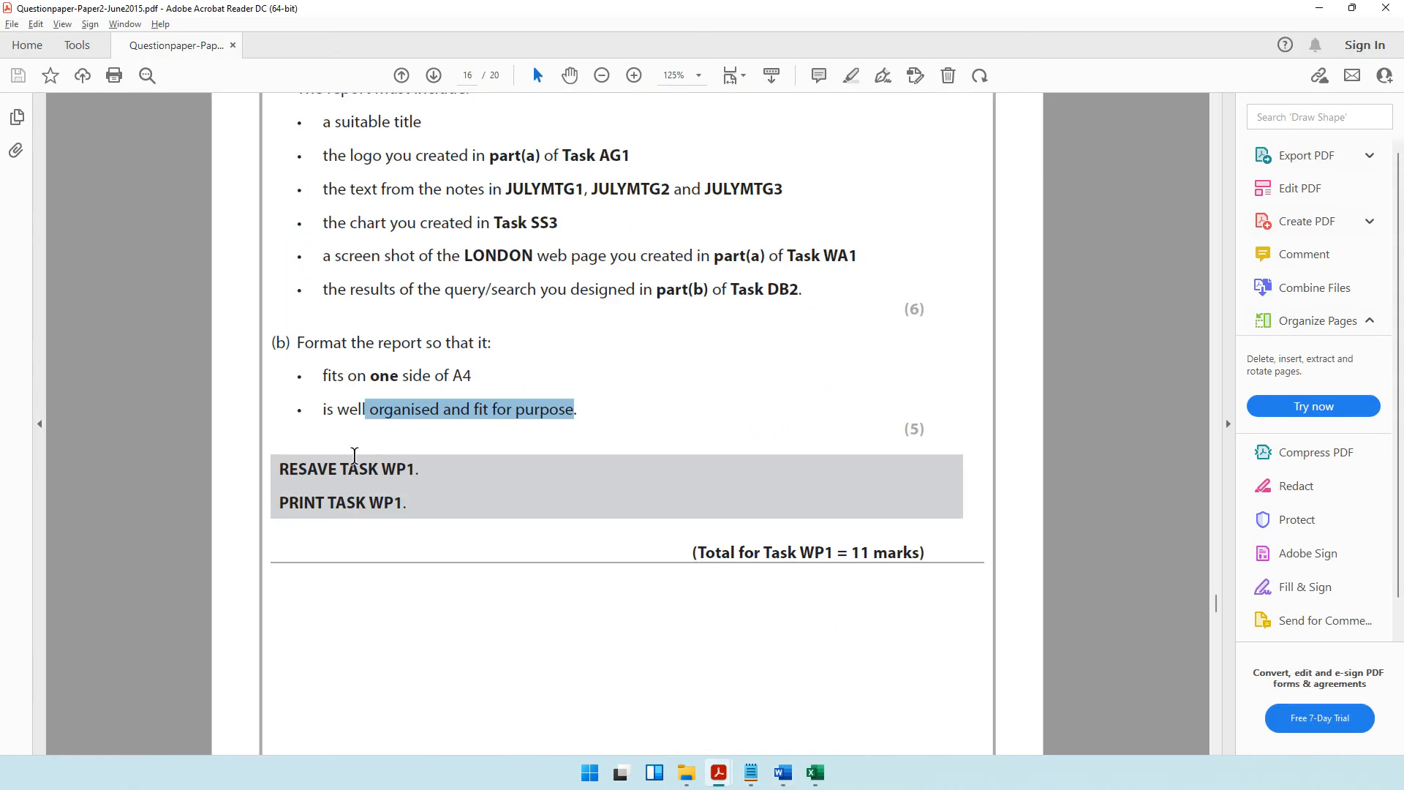
drag(278, 469, 420, 465)
drag(327, 503, 407, 504)
mouse_move(783, 772)
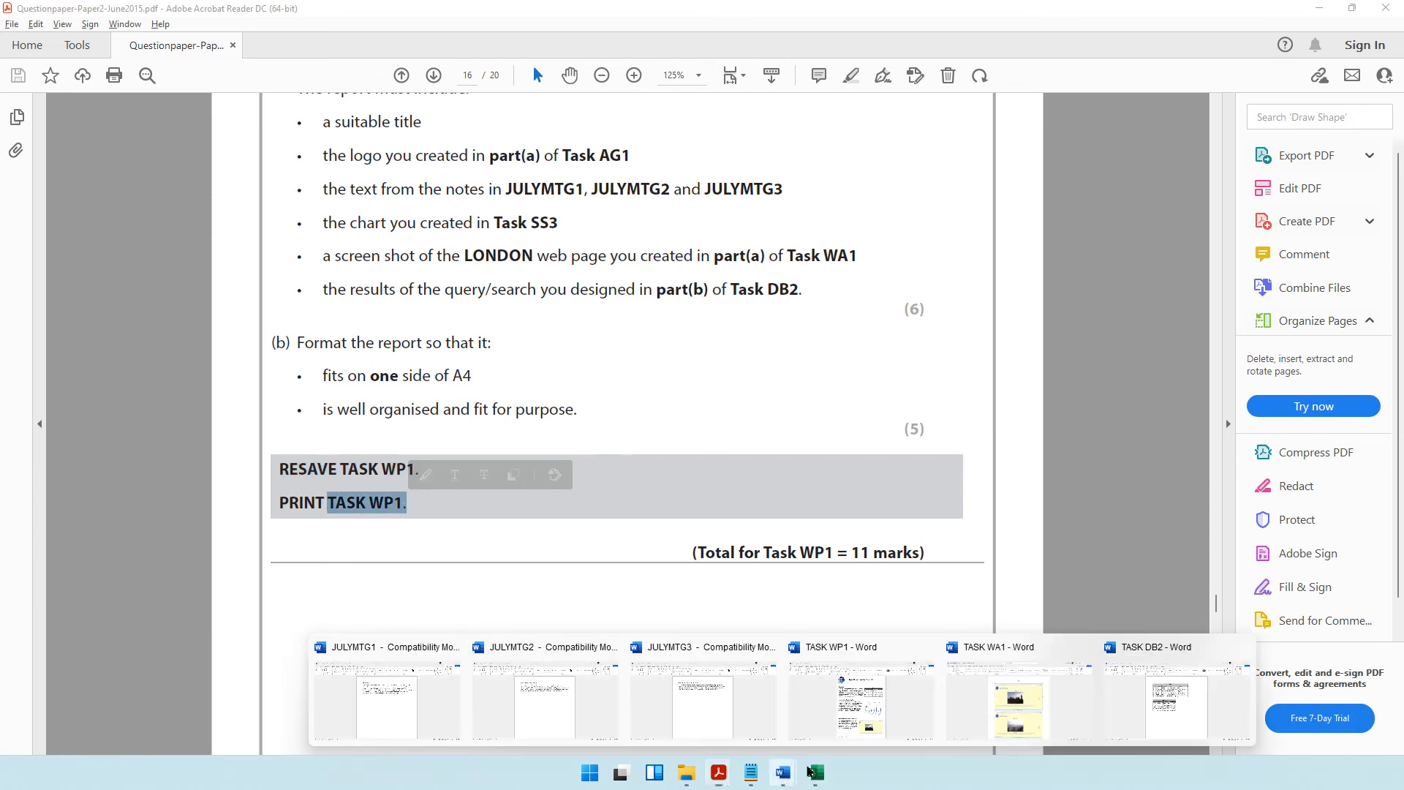
click(861, 701)
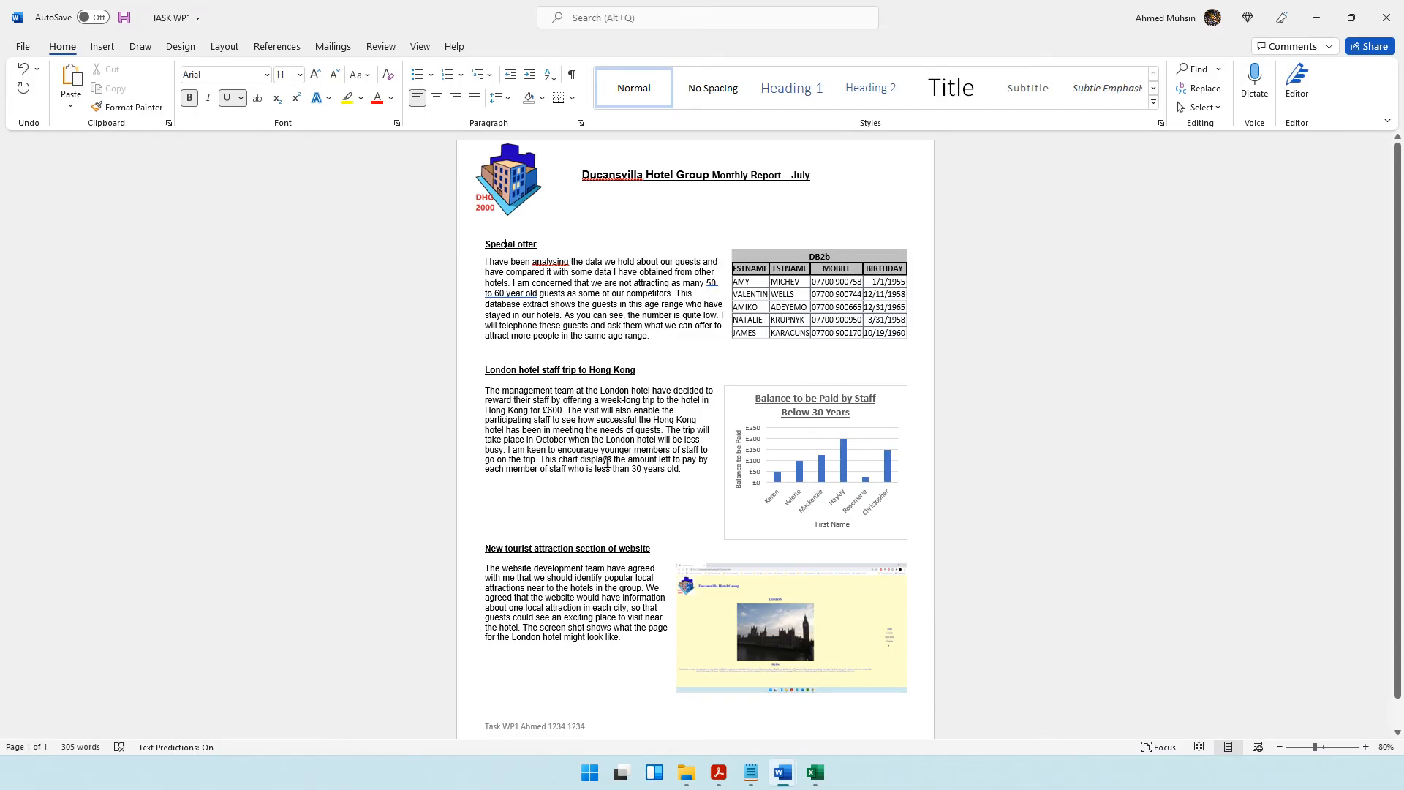
click(124, 19)
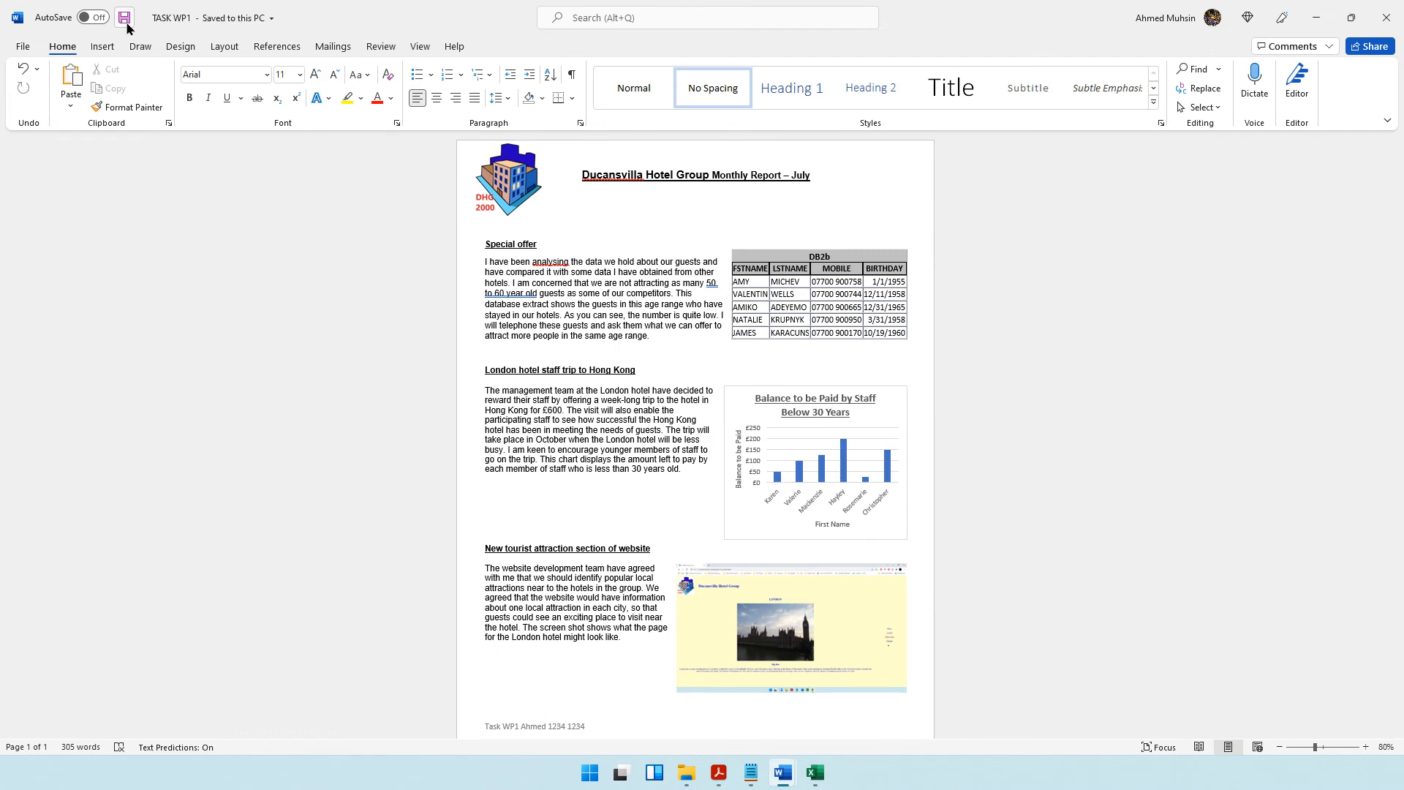
key(ctrl+p)
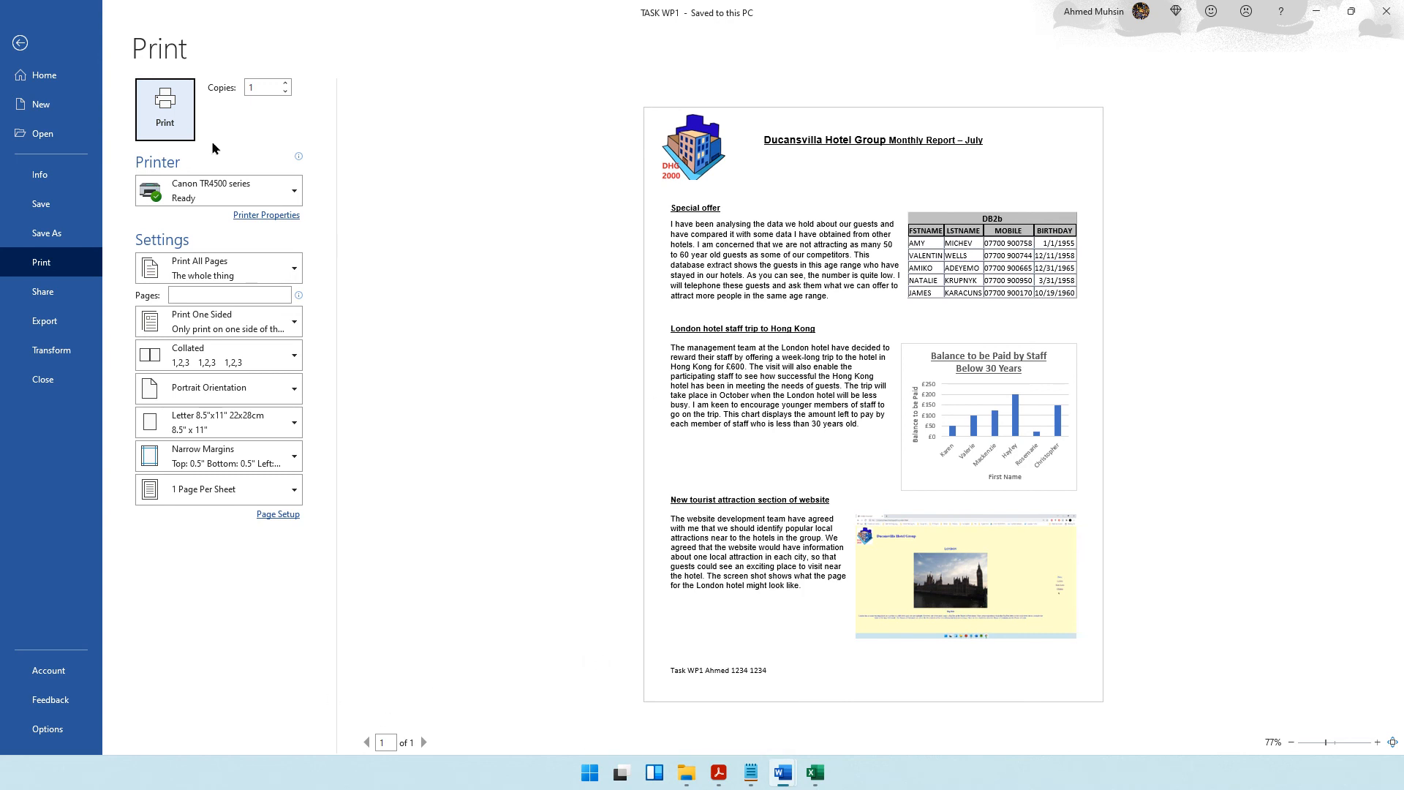
click(19, 42)
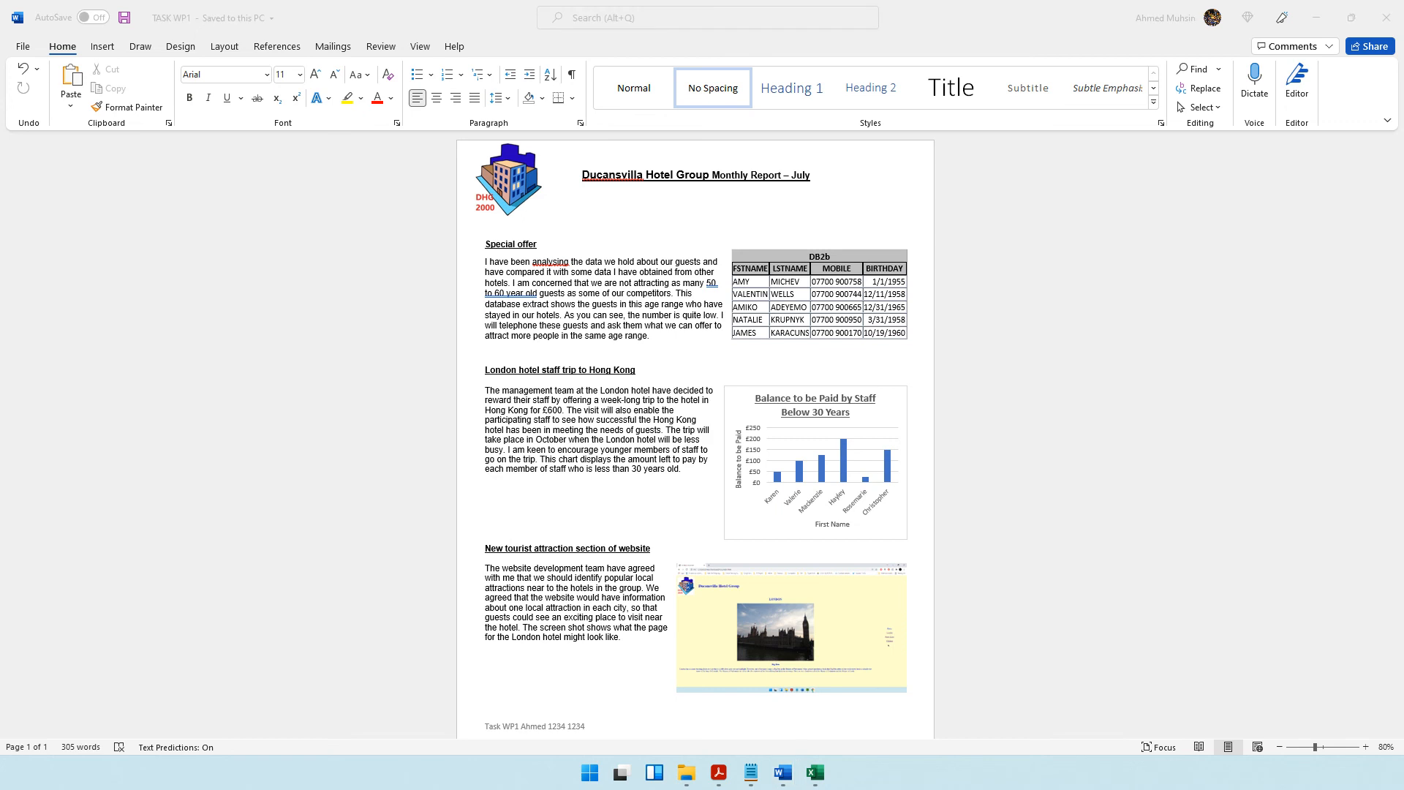
Switch to the question paper in Acrobat Reader and find the start of Task WP2 on page 17.
click(719, 772)
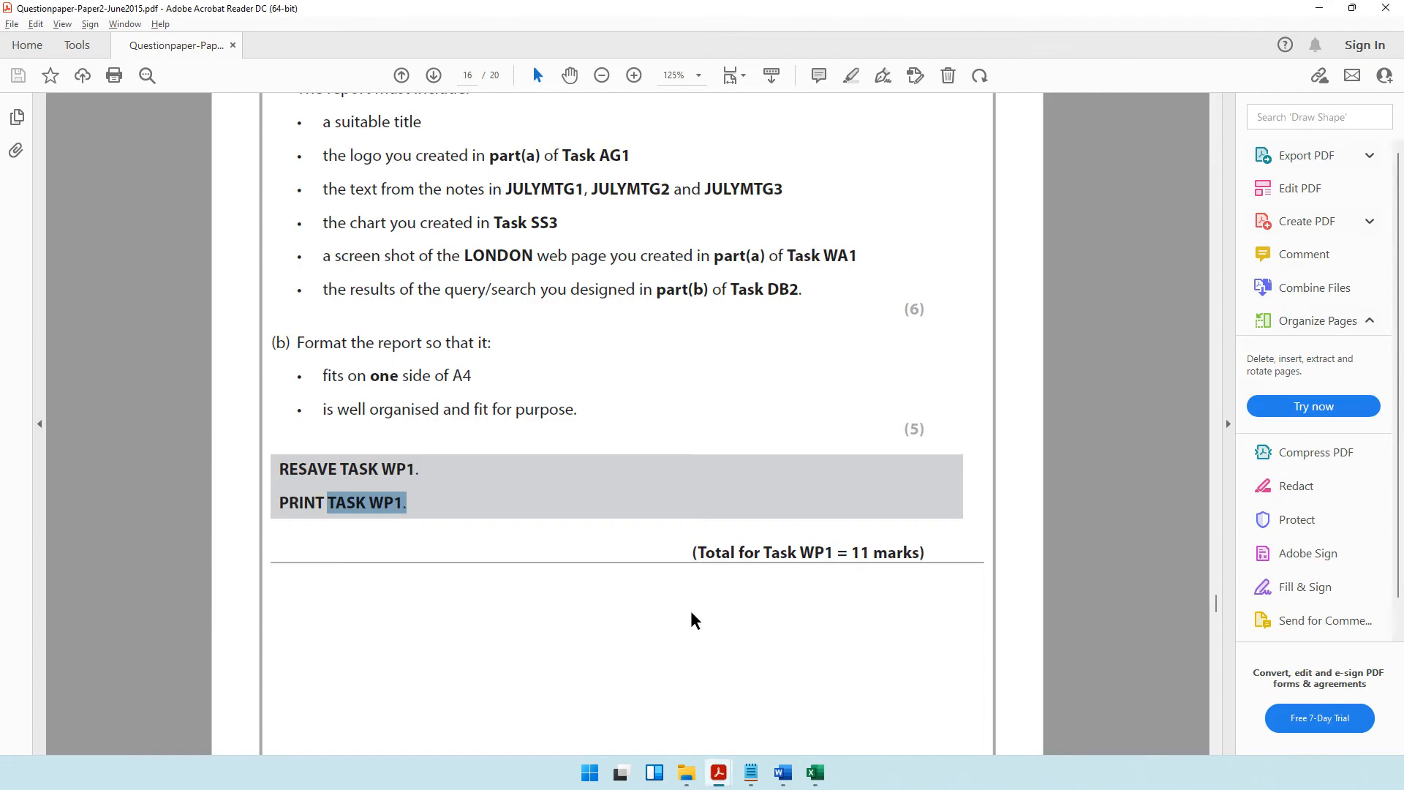
scroll(663, 385, down, 10)
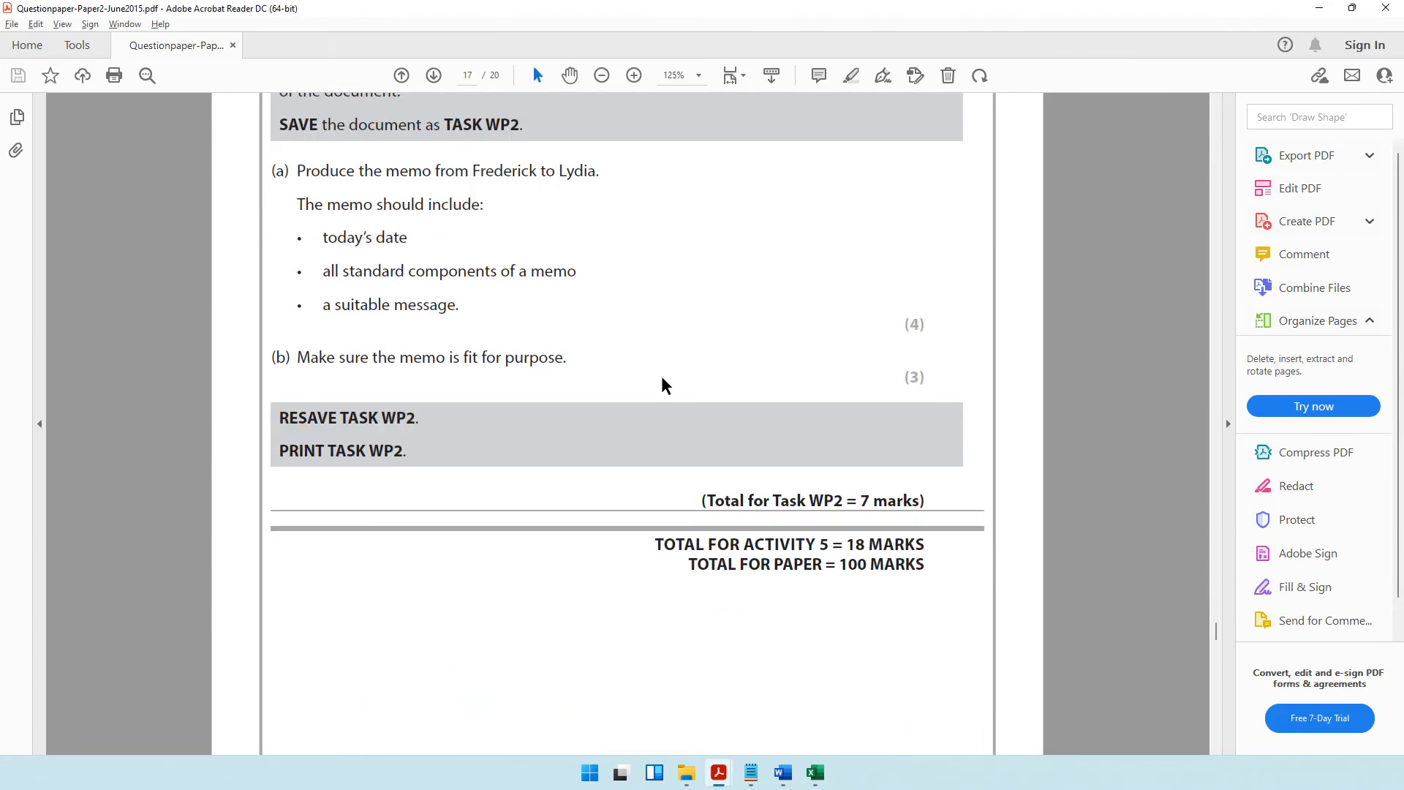
scroll(661, 376, up, 2)
scroll(608, 184, up, 2)
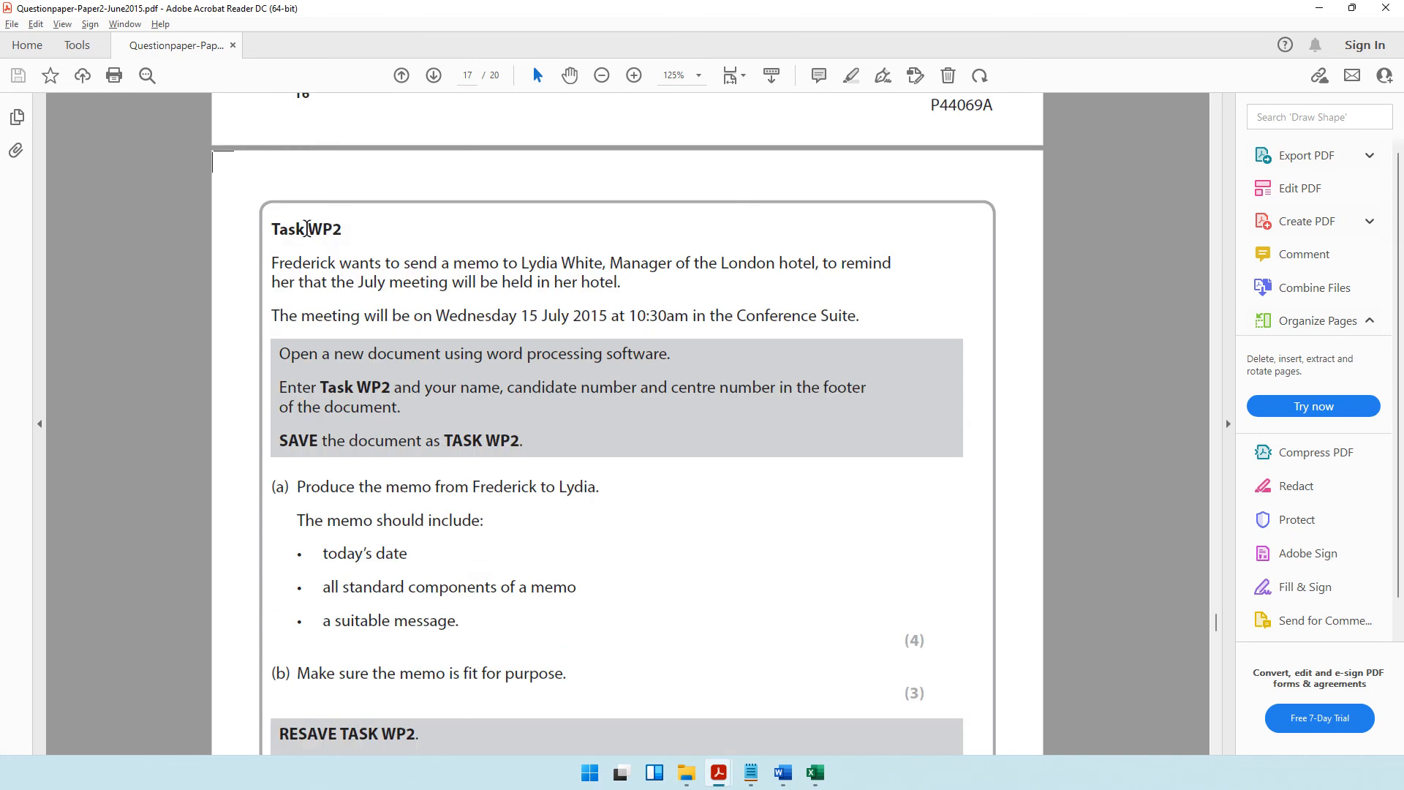
drag(305, 229, 329, 232)
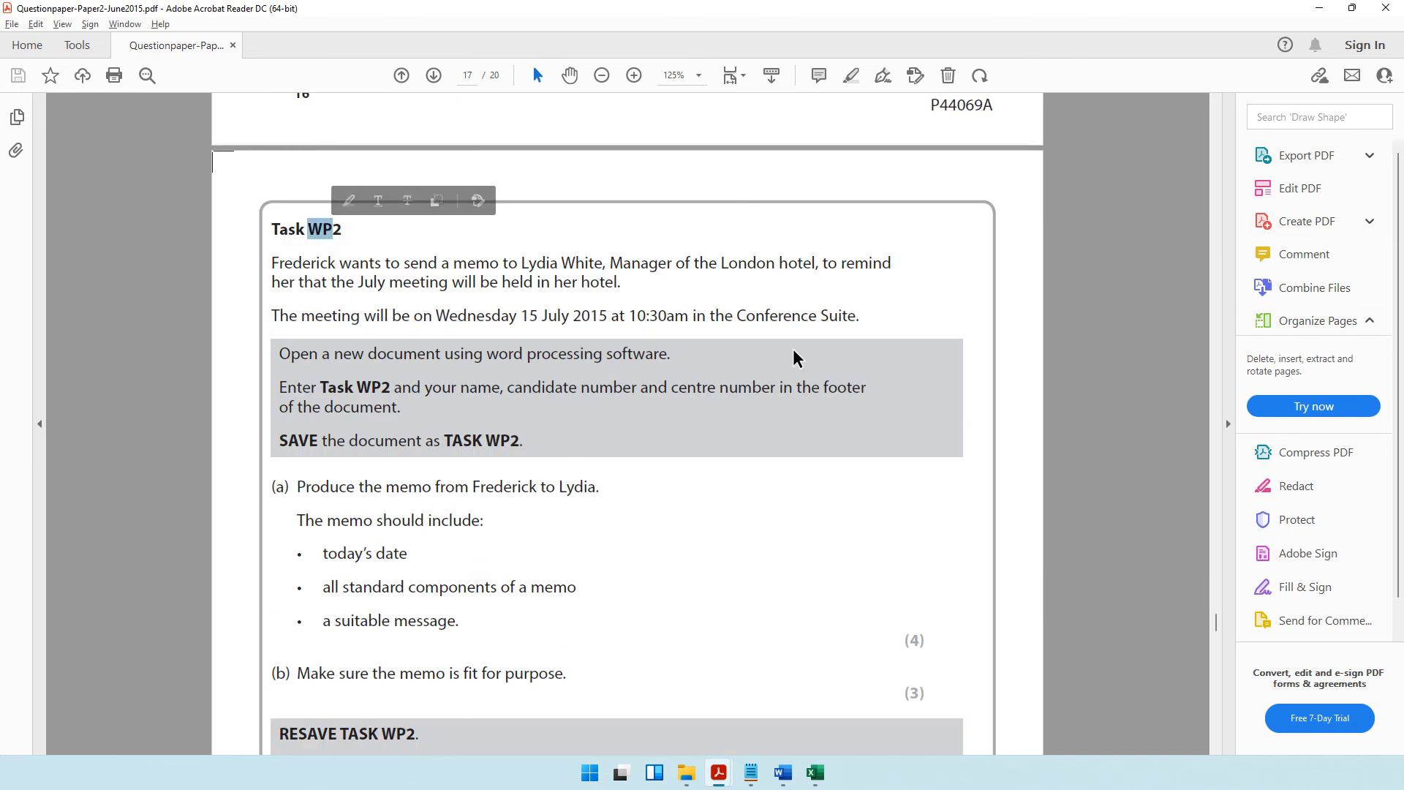
Close all open Word documents: JULYMTG1, JULYMTG2, JULYMTG3, TASK WP1, TASK WA1 and TASK DB2.
mouse_move(783, 773)
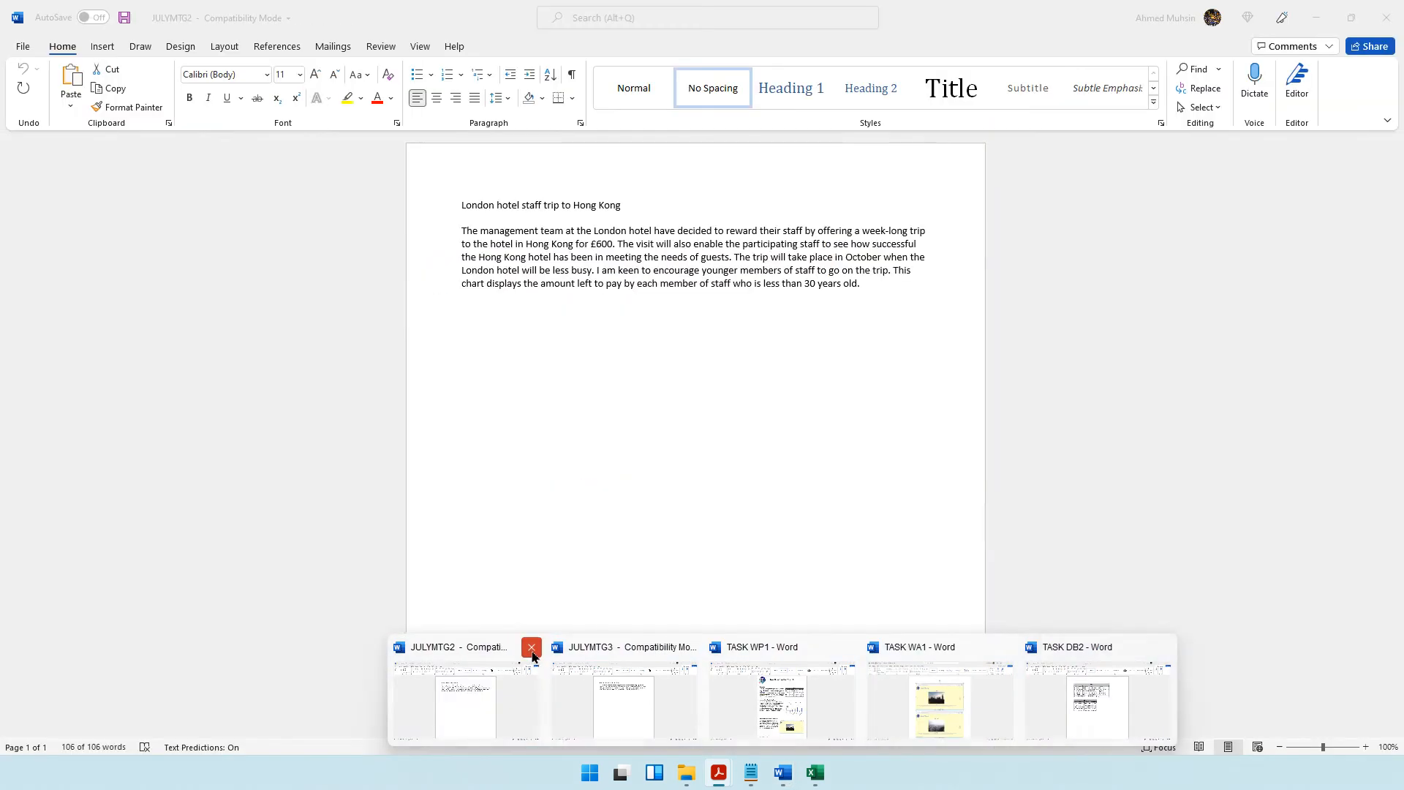
click(531, 647)
click(615, 650)
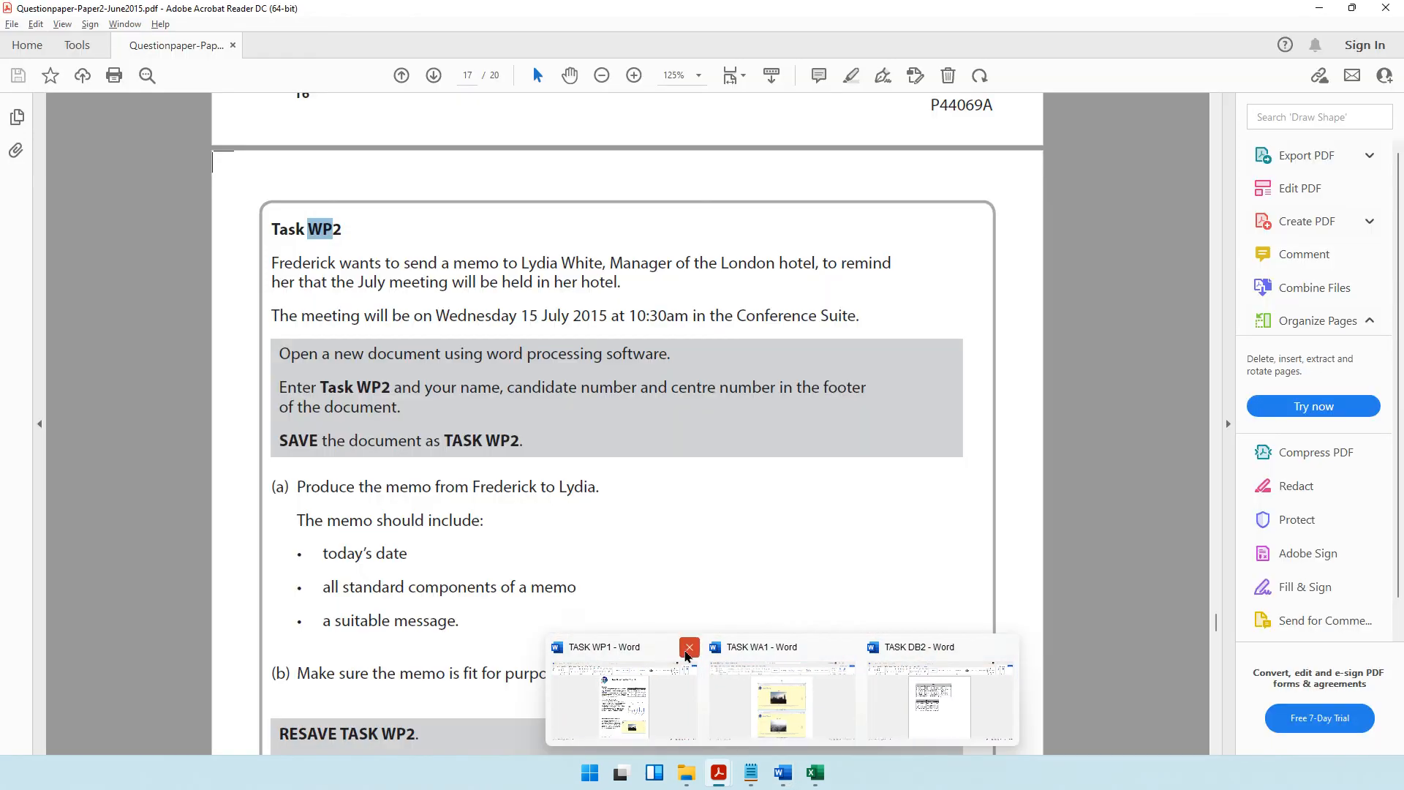
click(688, 649)
click(768, 650)
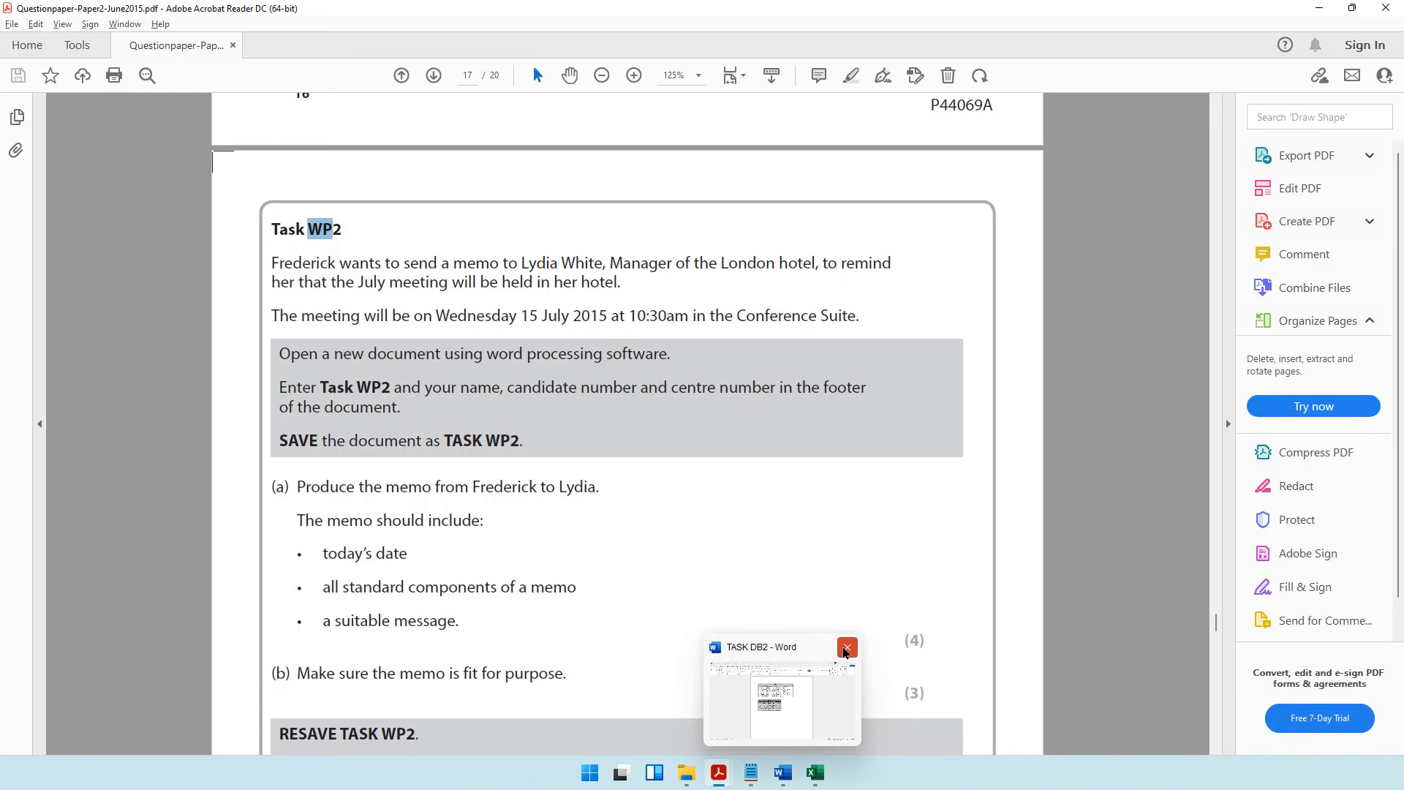
click(848, 648)
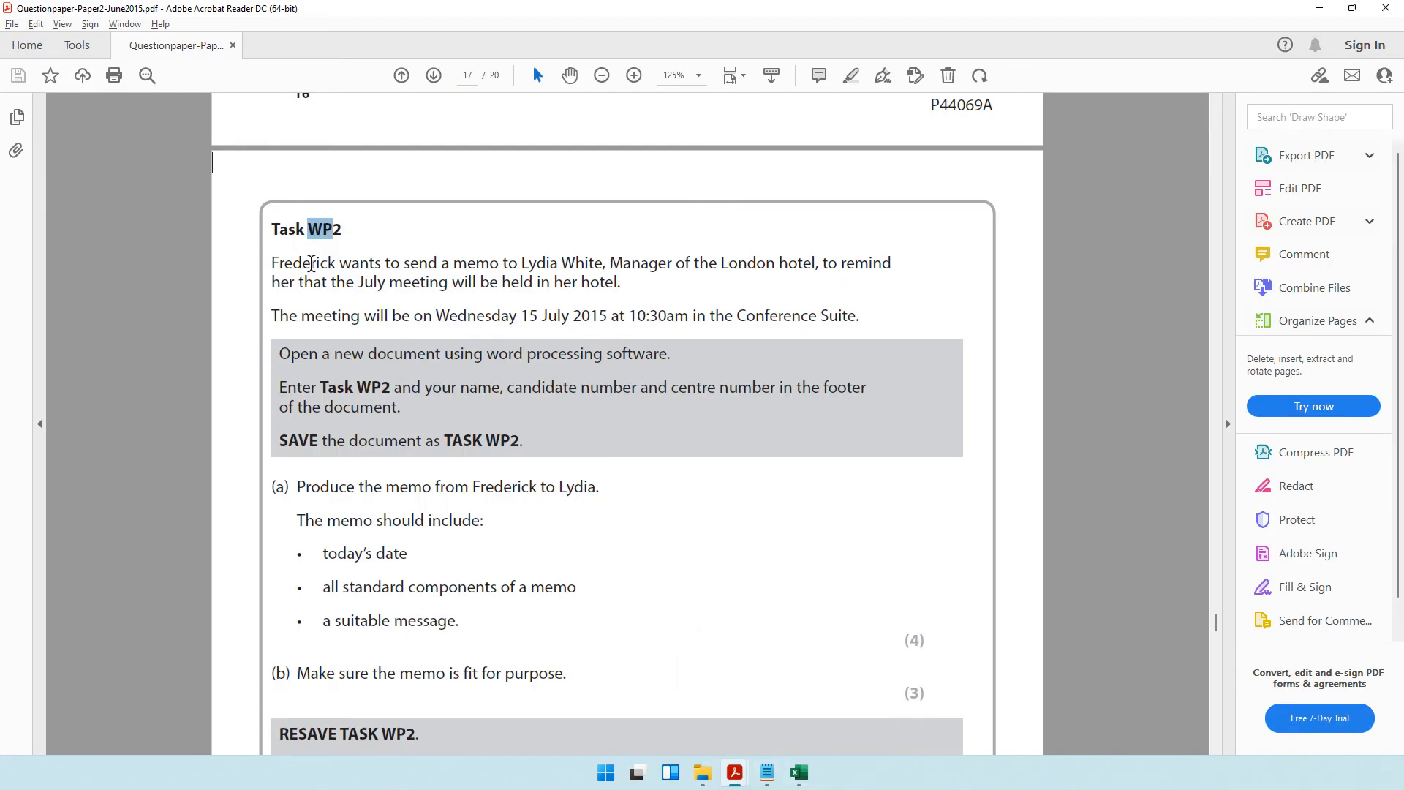
Read the Task WP2 memo scenario, meeting details and instructions for the new document, its footer and its file name.
drag(311, 263, 815, 265)
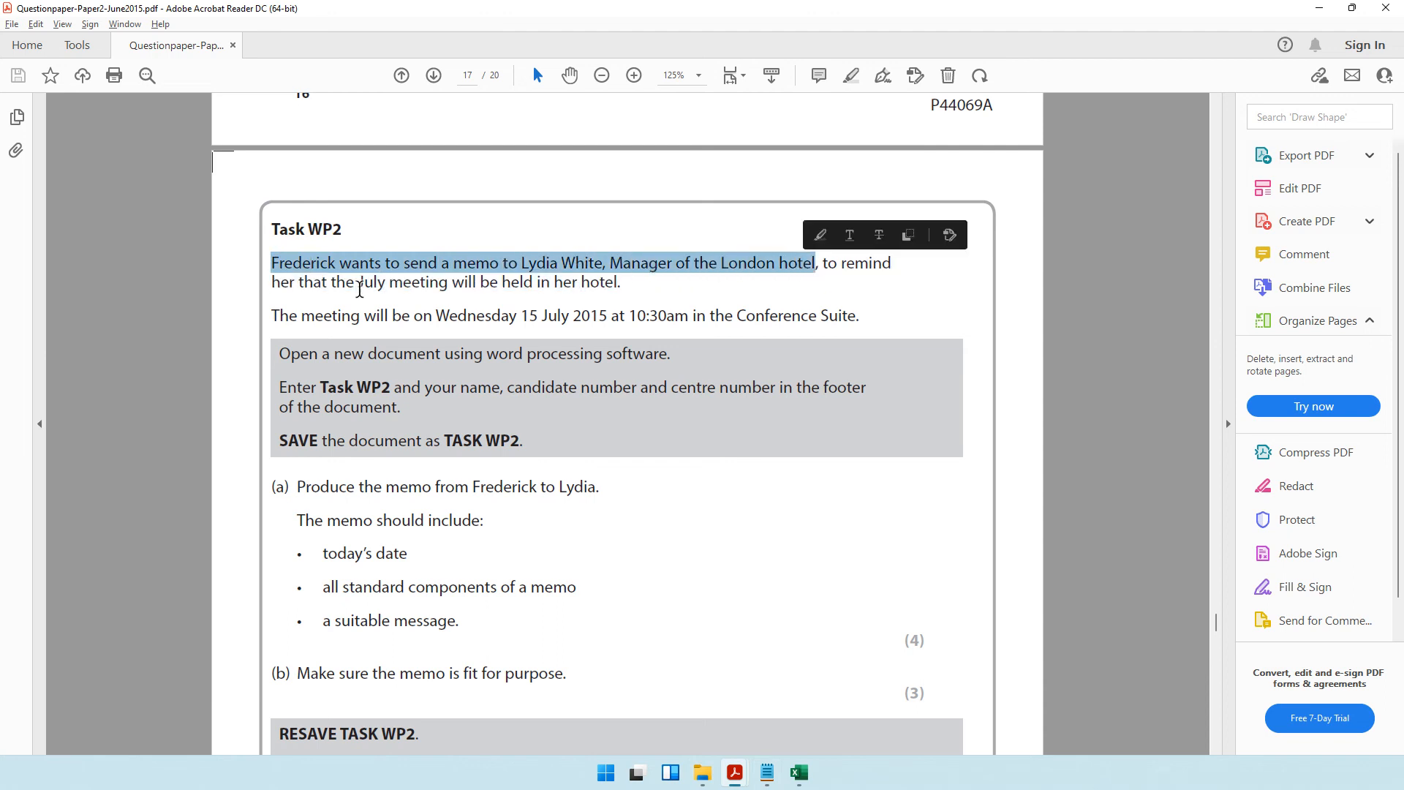
drag(299, 282, 587, 285)
drag(302, 315, 782, 332)
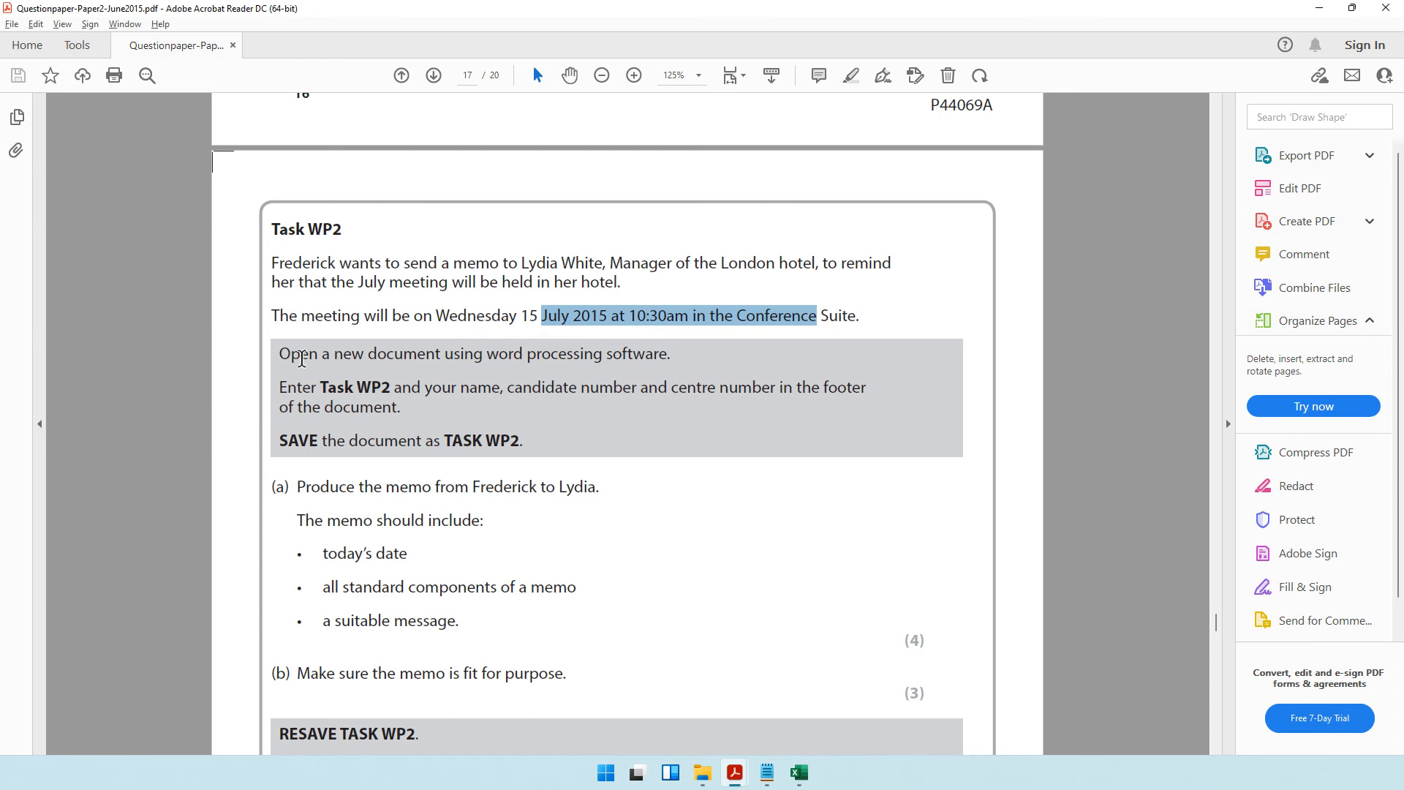
drag(280, 355, 653, 354)
drag(280, 388, 457, 395)
drag(280, 442, 529, 443)
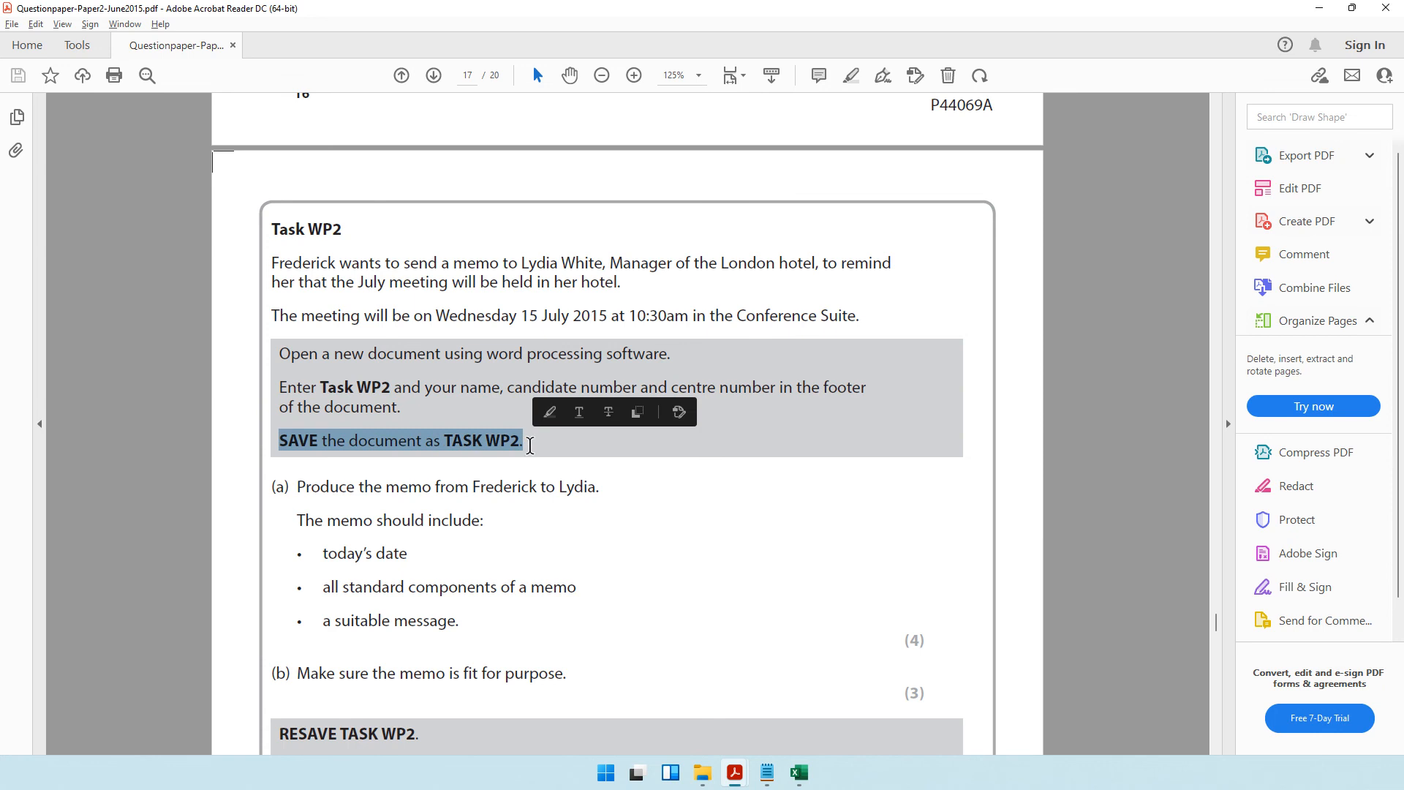
Create a new Word document named TASK WP2 in the 2015 folder and open it.
click(702, 772)
right_click(903, 401)
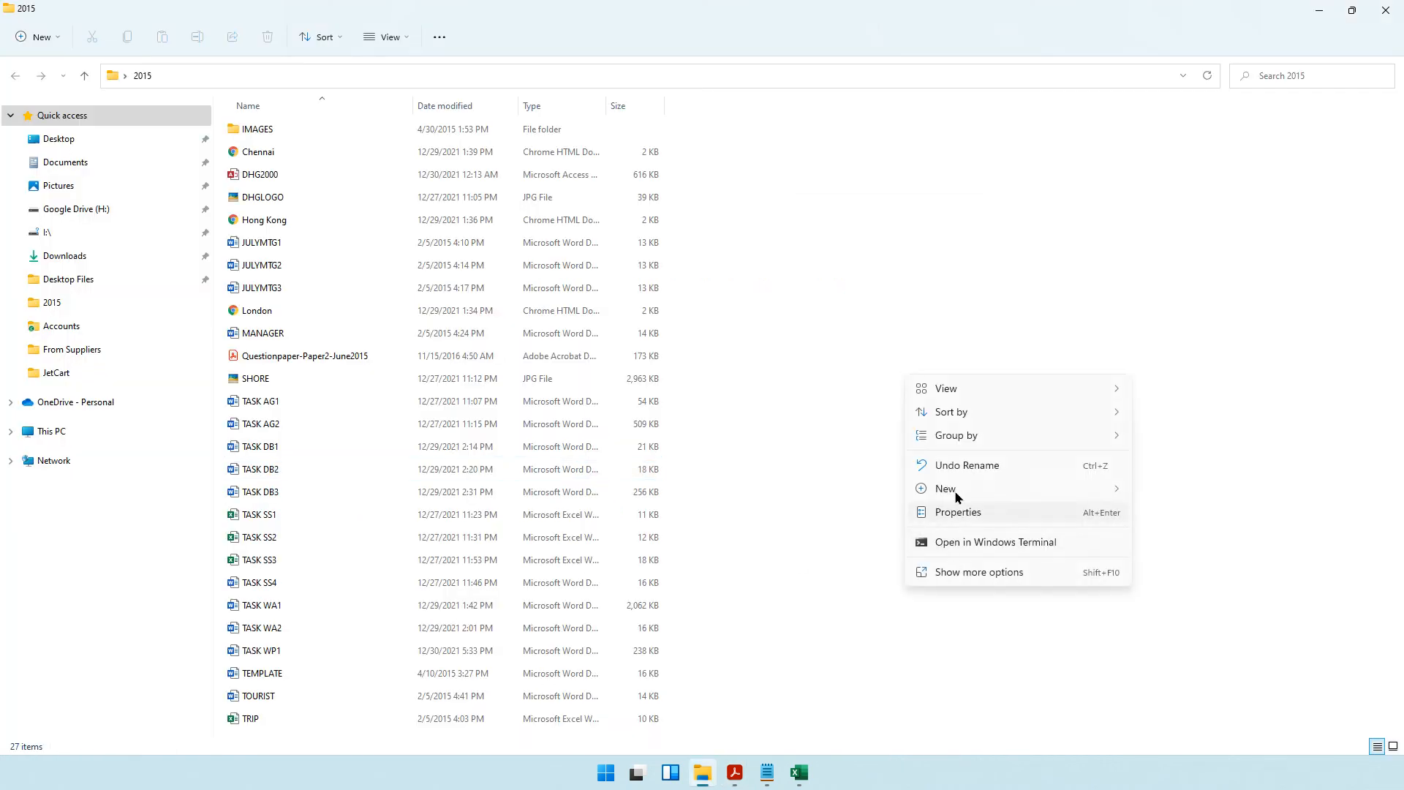
mouse_move(954, 489)
click(1167, 229)
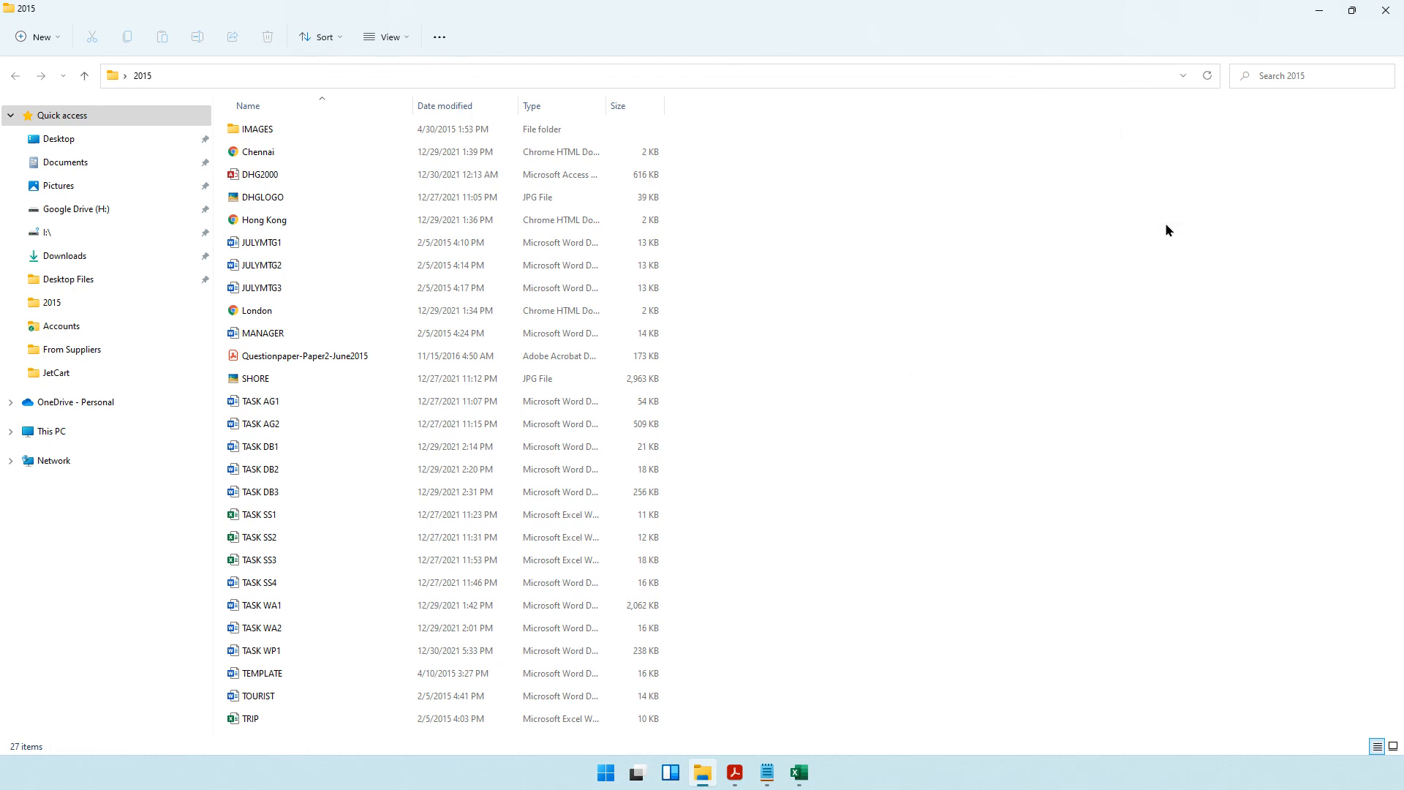
text(TASK WP2)
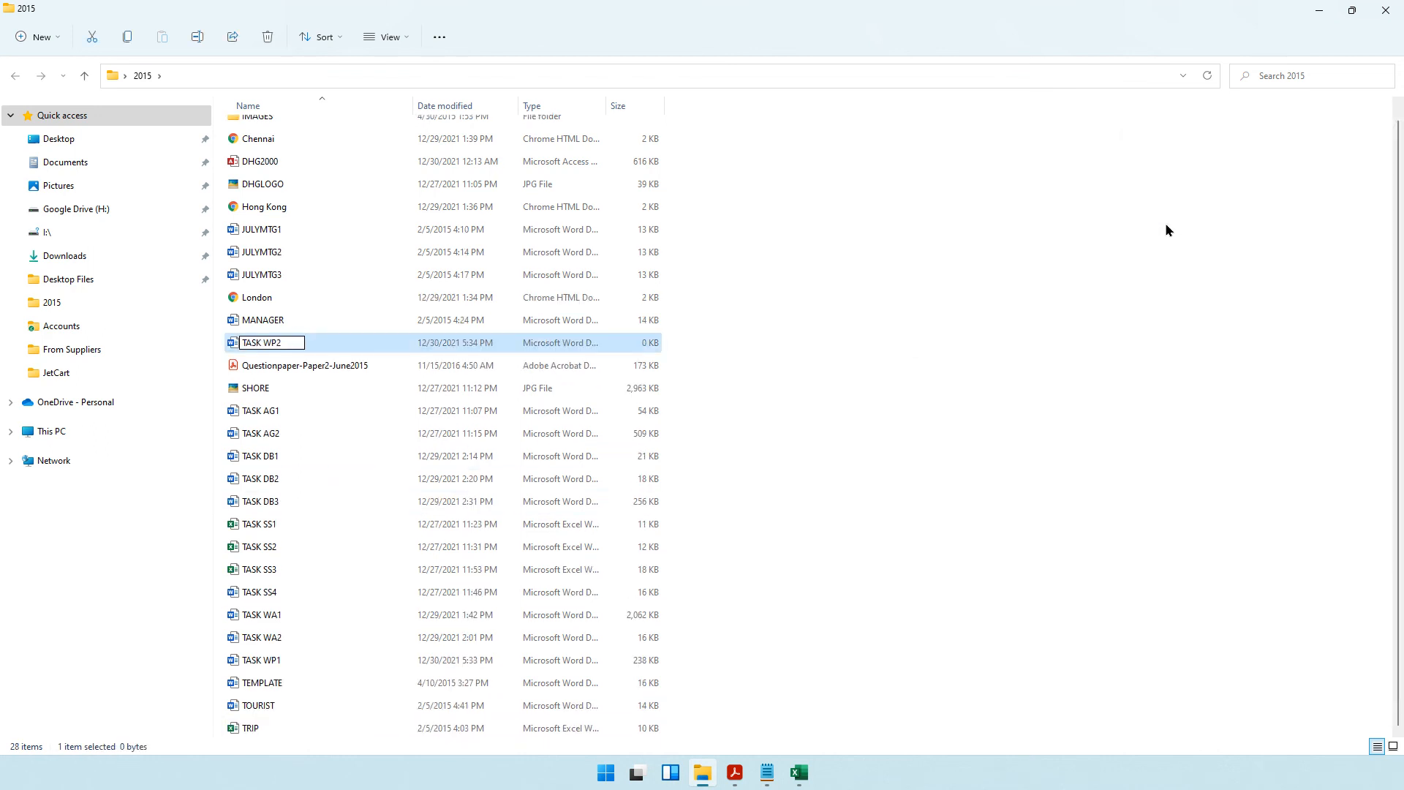
key(Return)
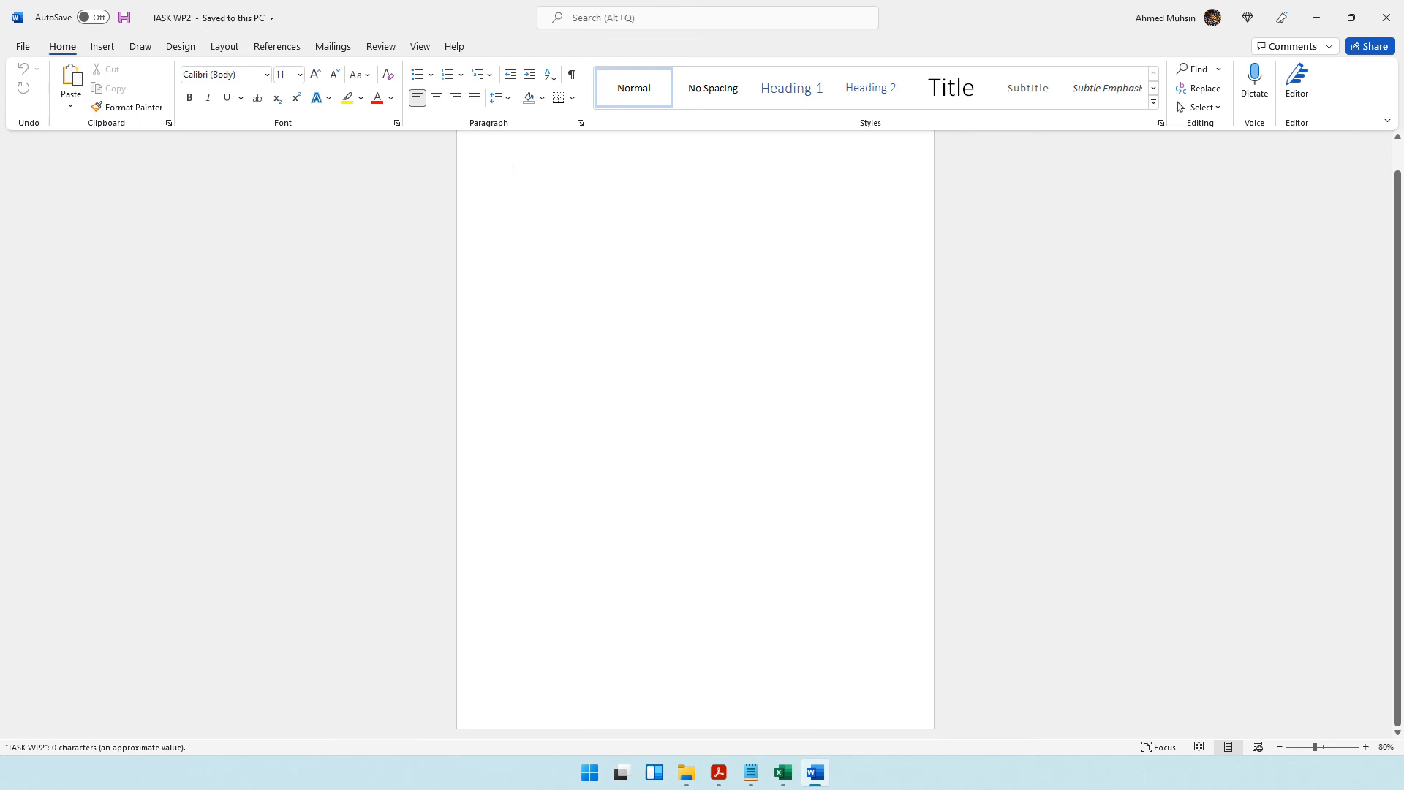
Enter "Task WP2" and the candidate's name, candidate number and centre number in the document footer.
double_click(572, 711)
text(Task WP2)
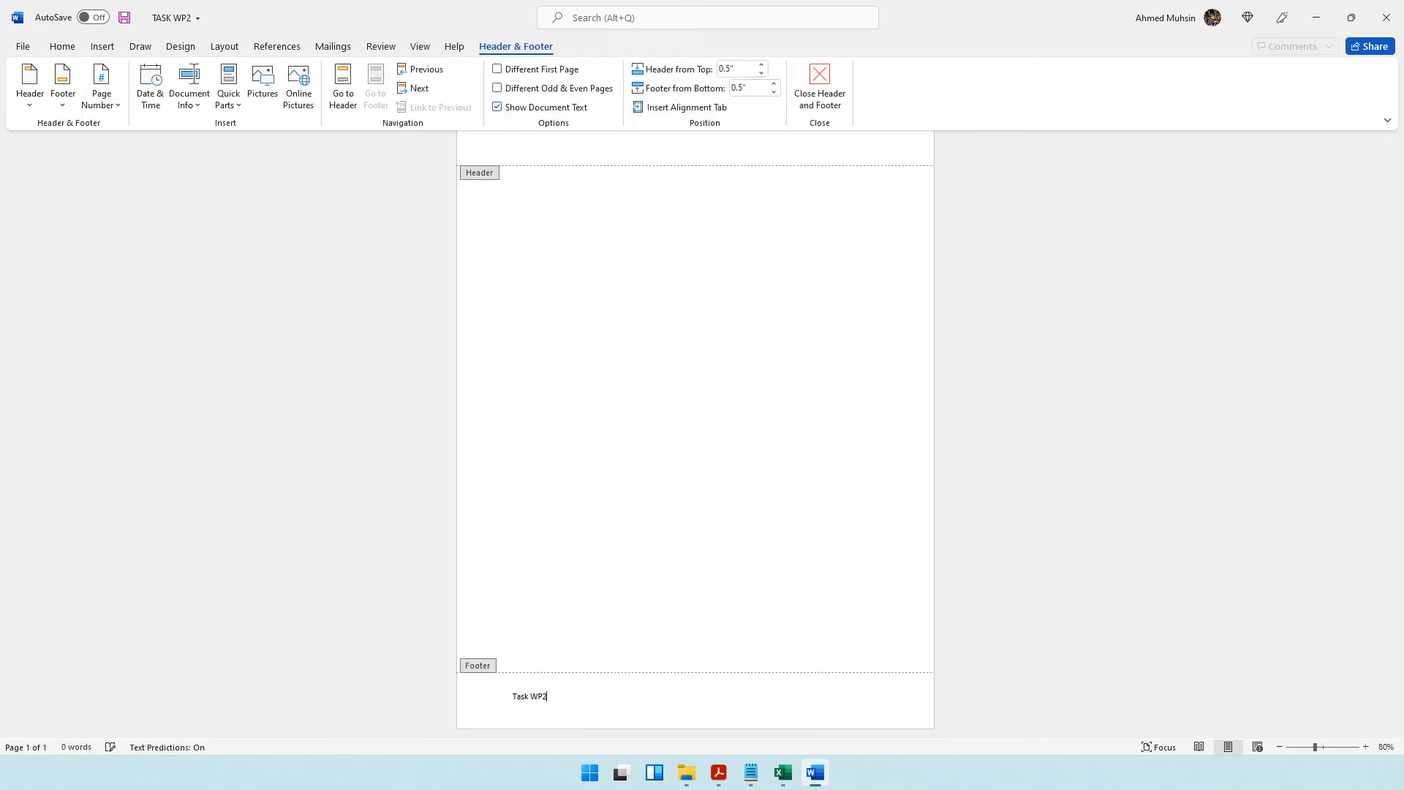
text( Ahmed 1234 1234)
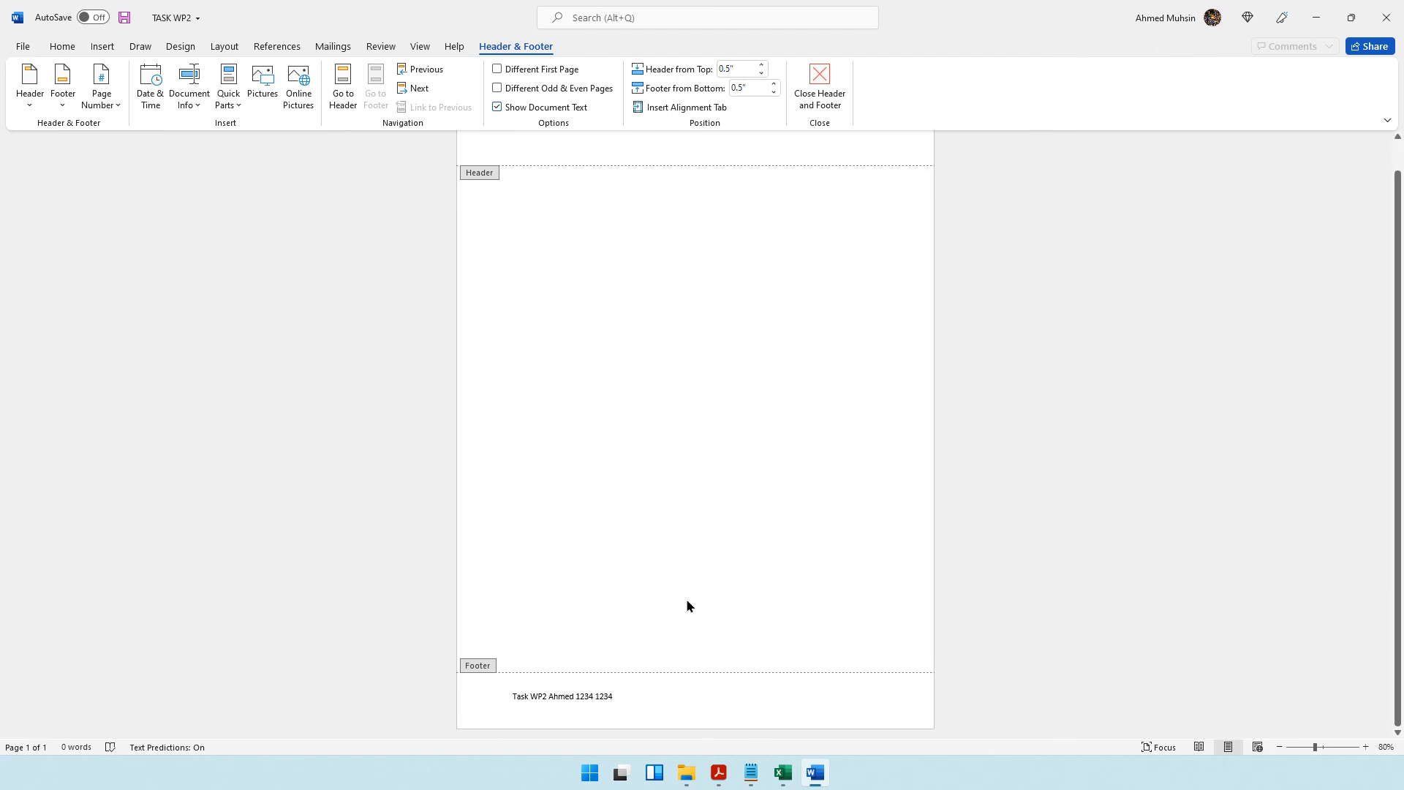
click(823, 101)
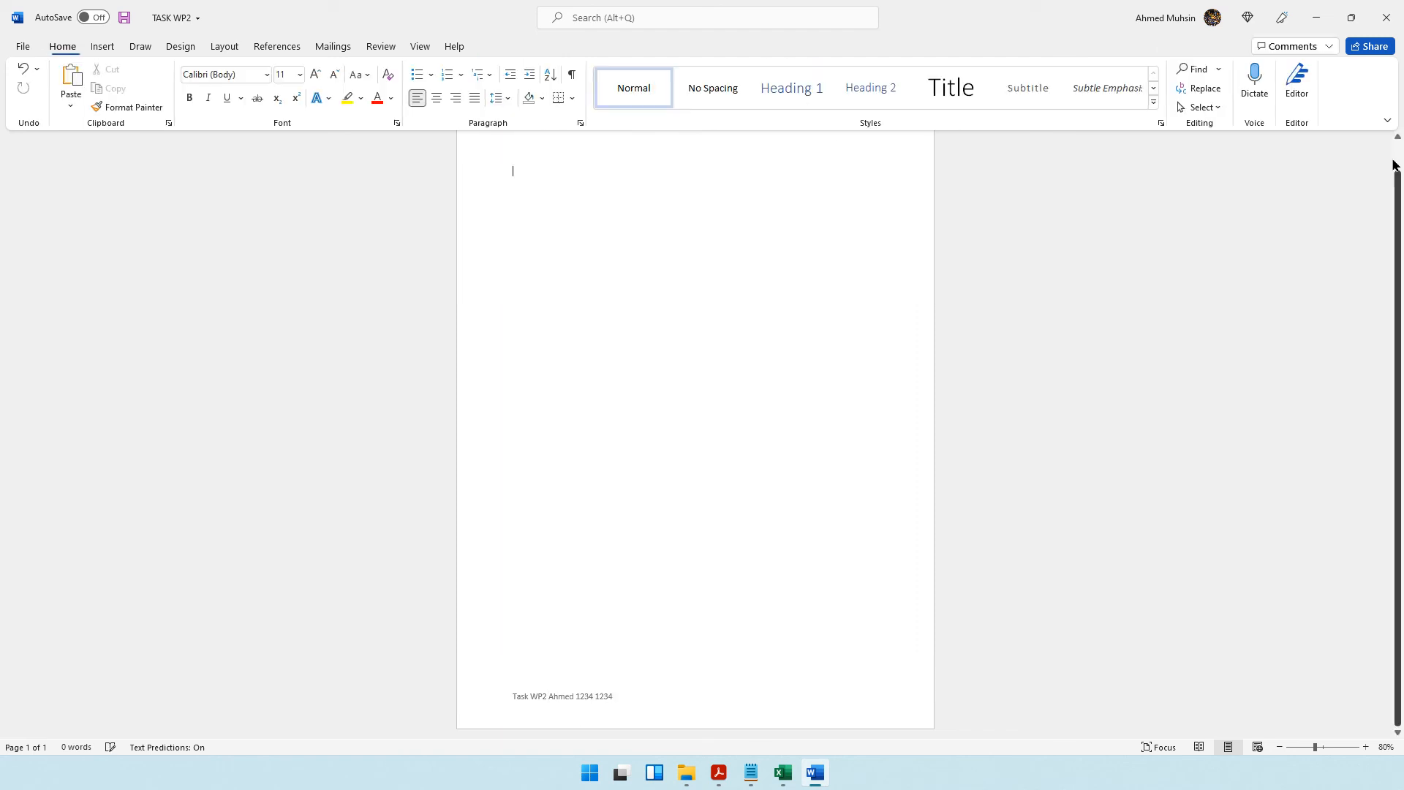
Read the Task WP2 meeting details and the required memo contents in the question paper PDF: date, standard components and message.
click(719, 773)
scroll(563, 461, down, 2)
click(411, 413)
drag(411, 413, 550, 421)
drag(323, 459, 480, 455)
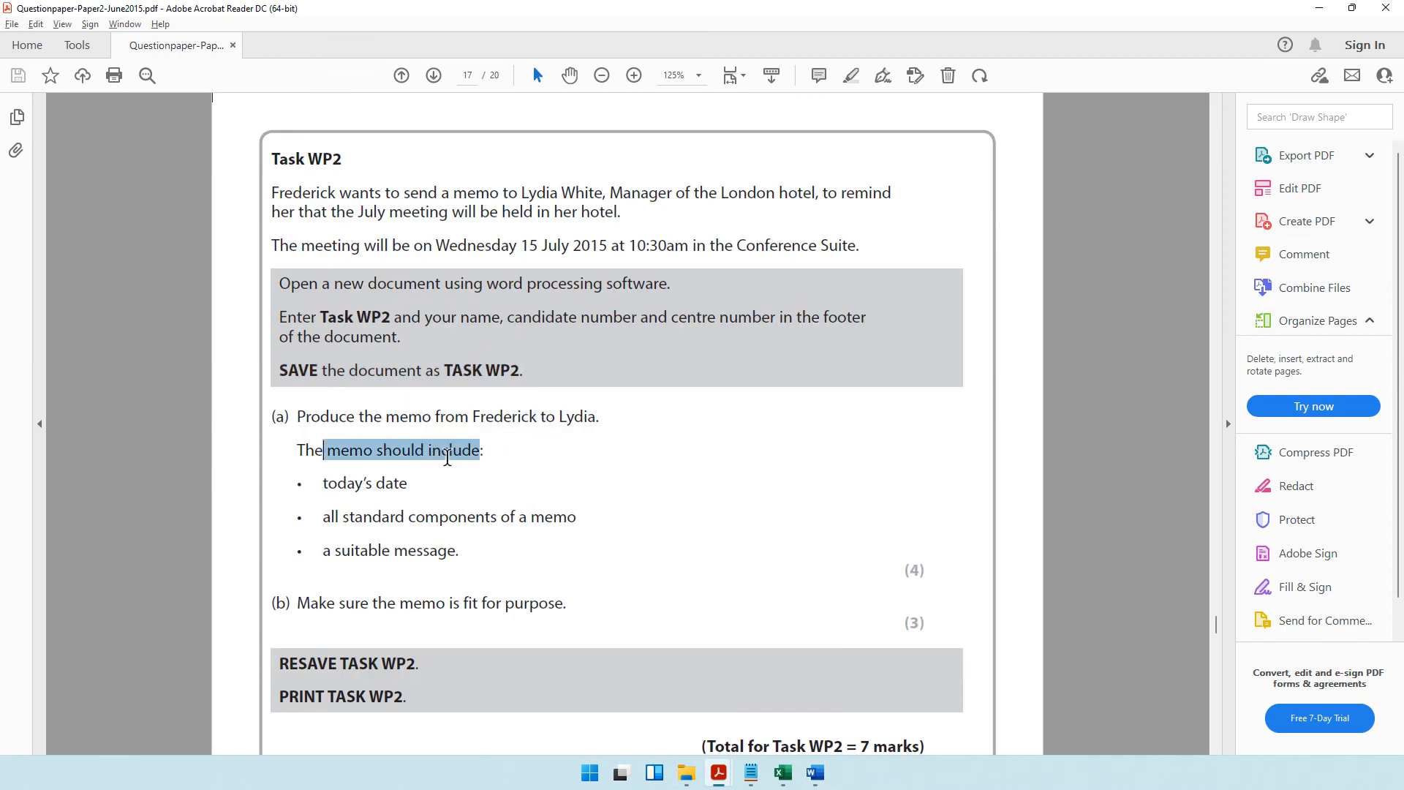
drag(322, 516, 498, 517)
click(349, 523)
drag(350, 523, 552, 533)
drag(321, 556, 455, 561)
drag(272, 193, 733, 254)
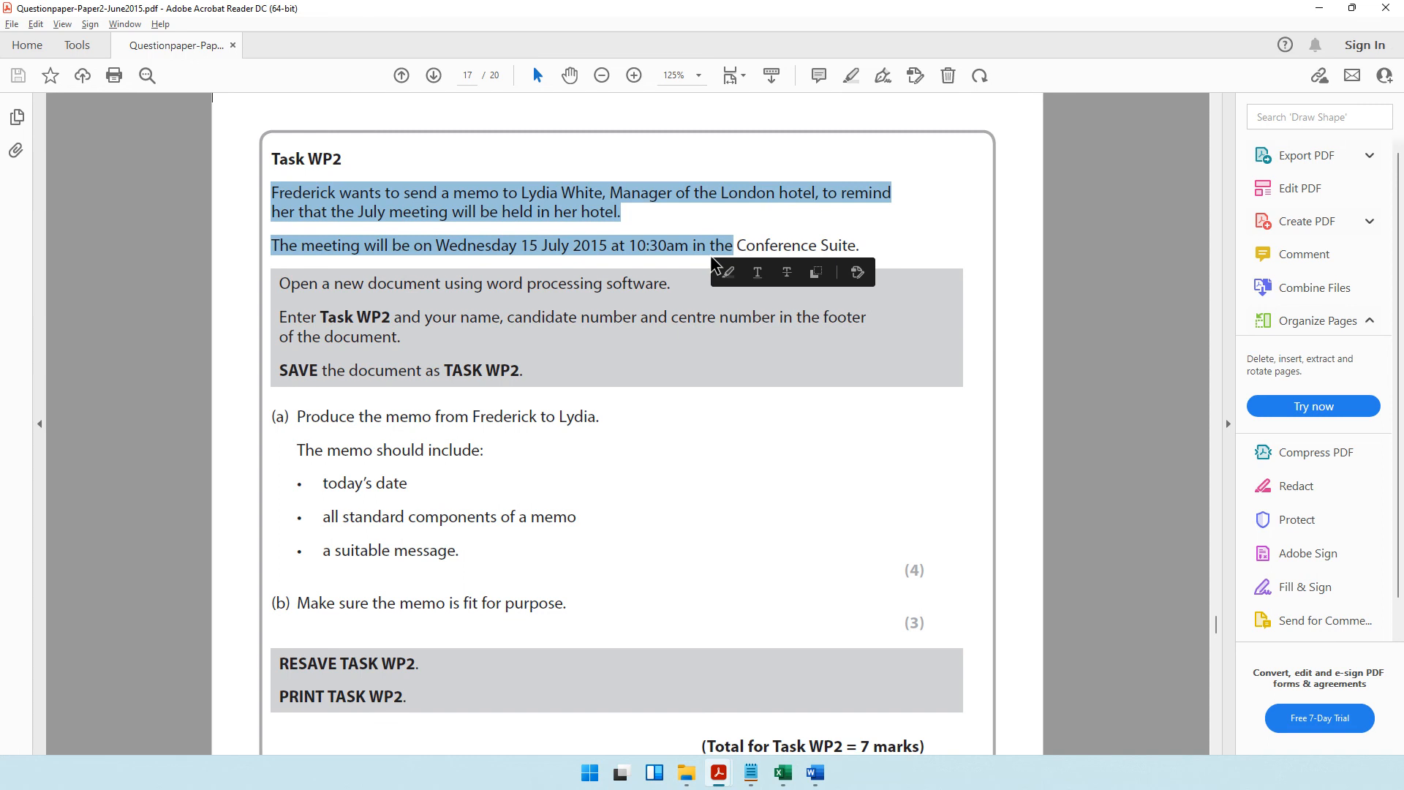
click(1320, 8)
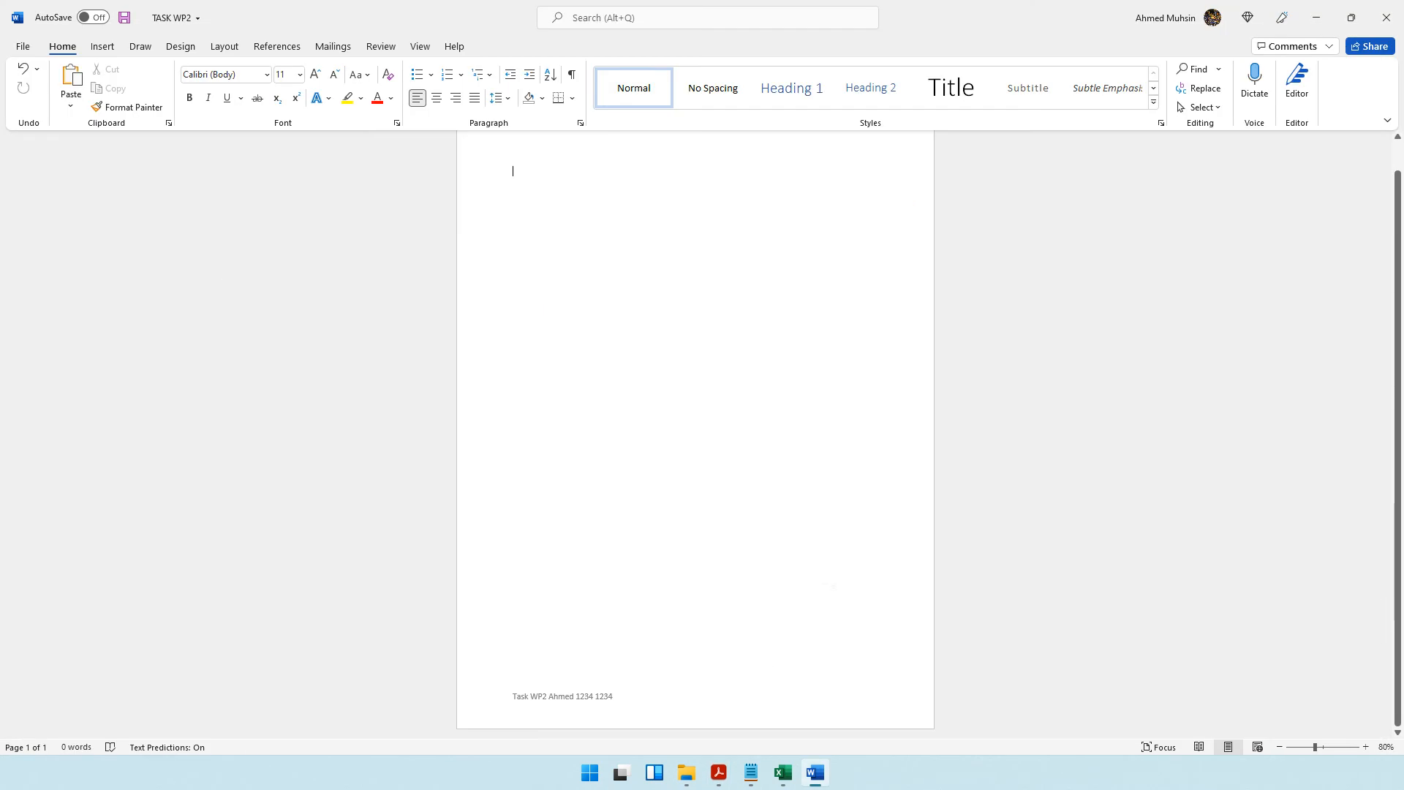
click(719, 772)
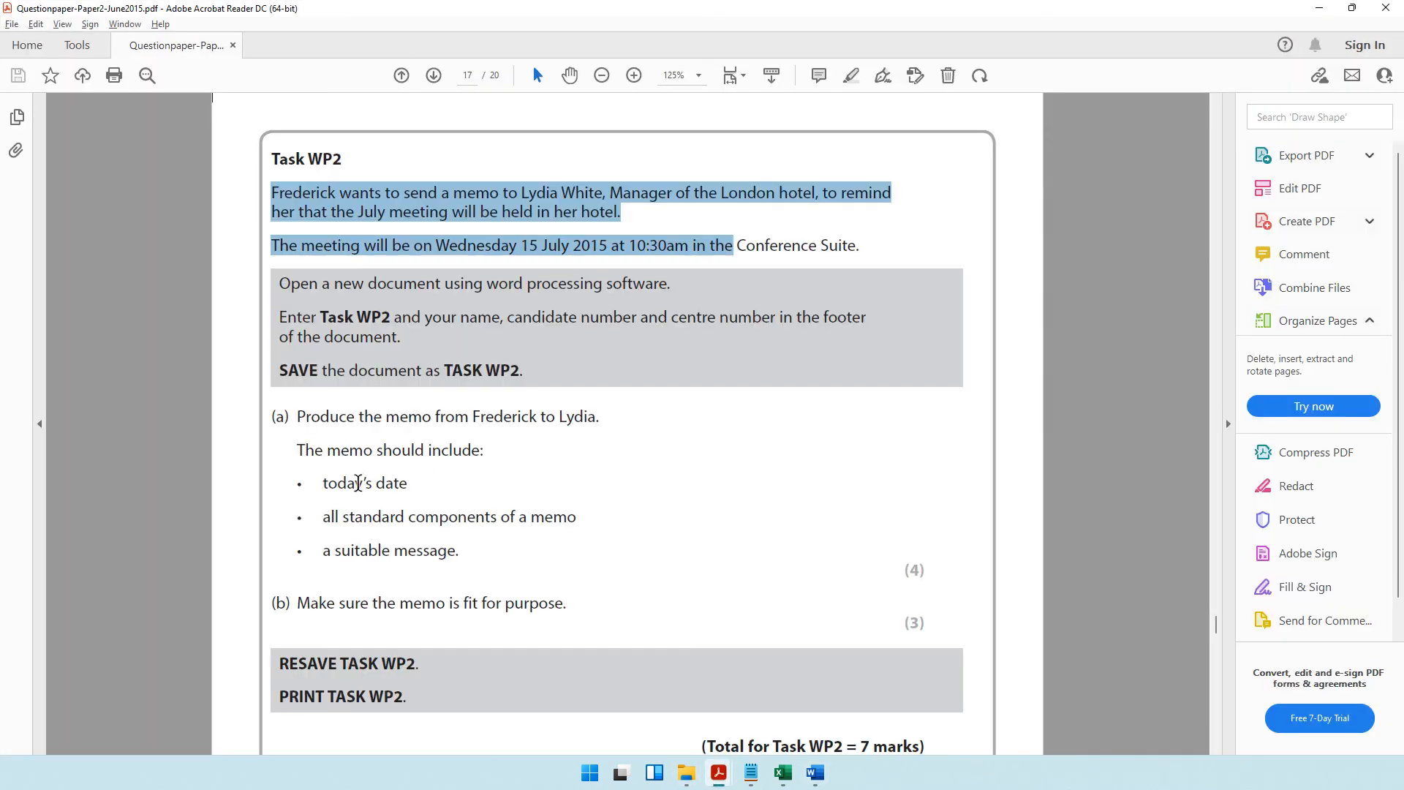
triple_click(357, 483)
drag(342, 517, 585, 531)
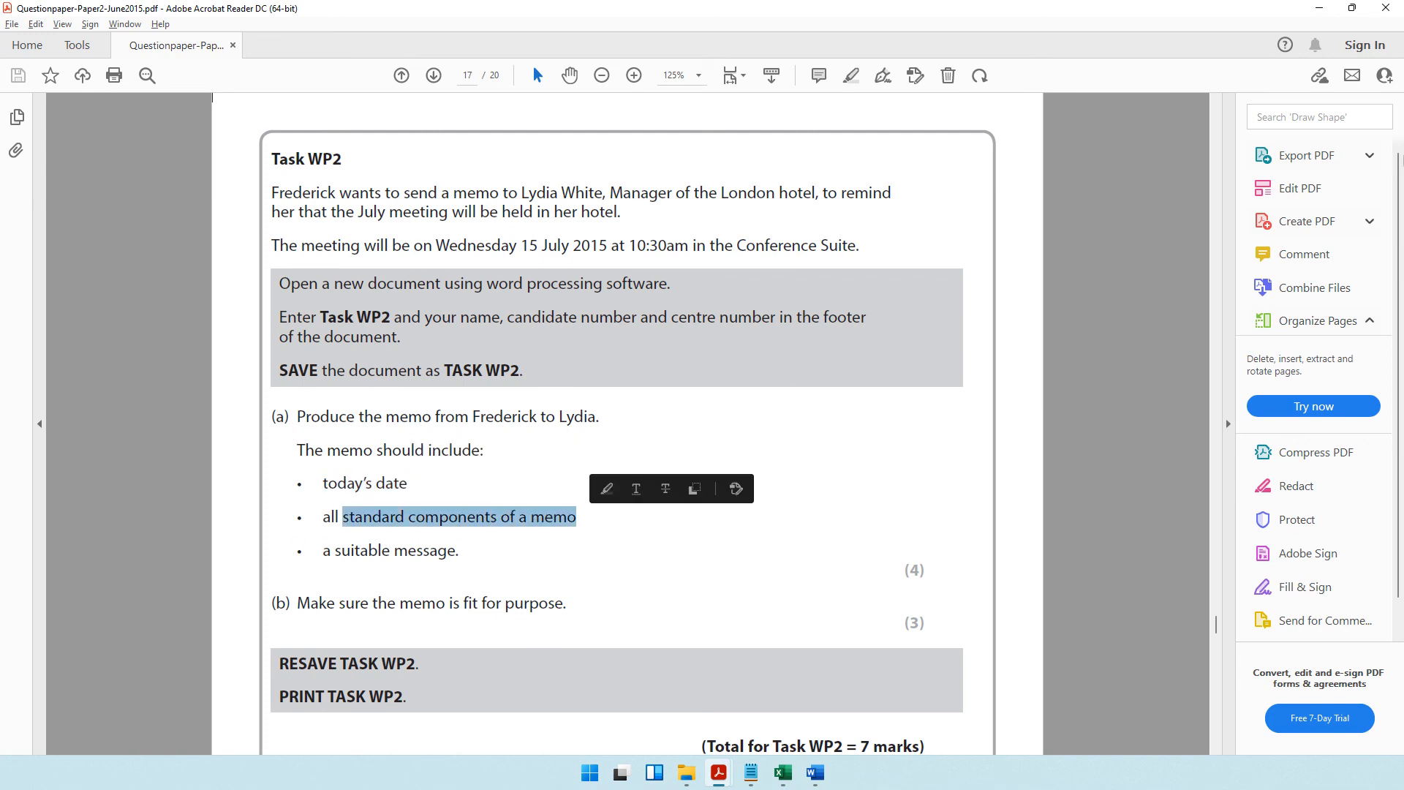
click(1322, 9)
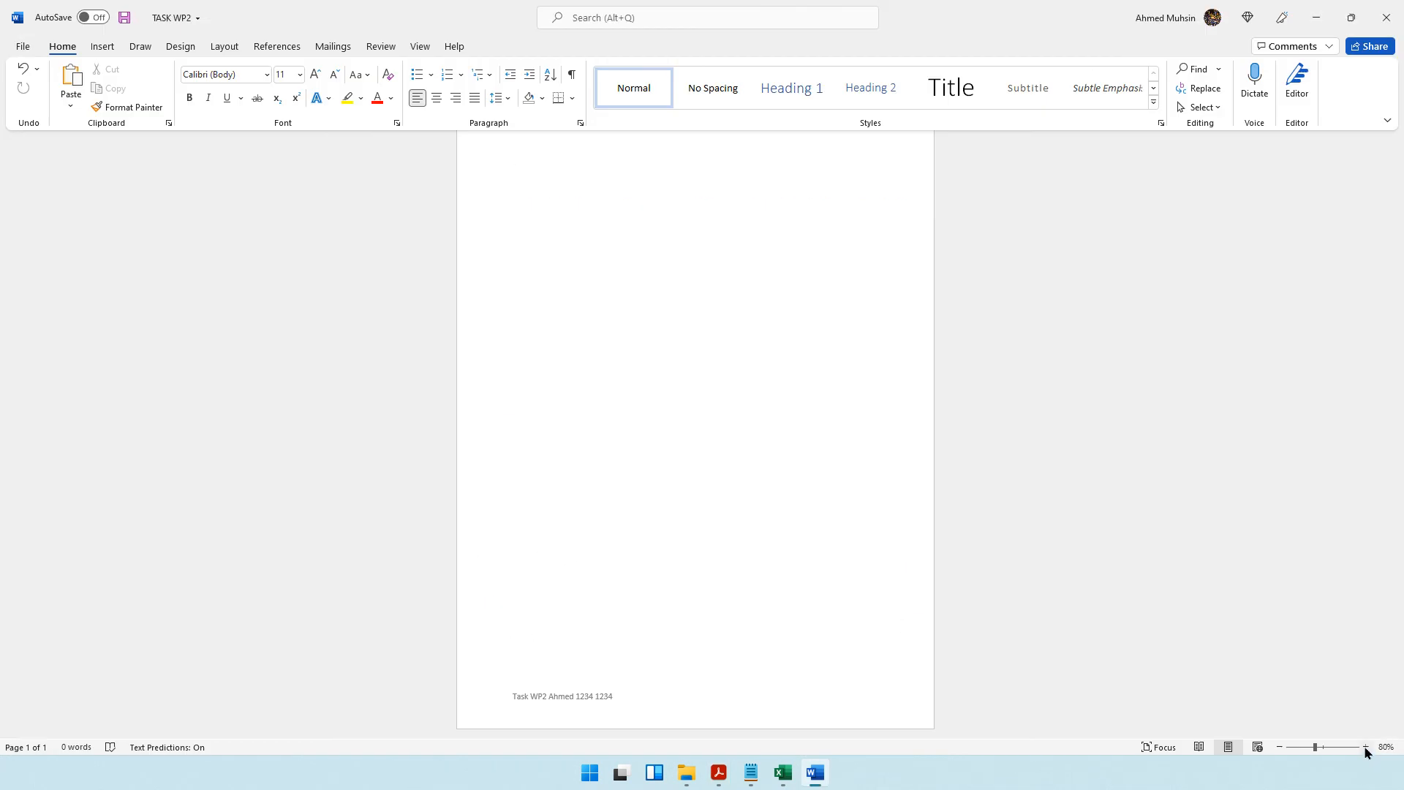
Add the heading "MEMO" to the TASK WP2 document in Word, bold, centred and enlarged to 18 pt.
click(1366, 747)
click(1366, 747)
click(1365, 746)
click(1365, 747)
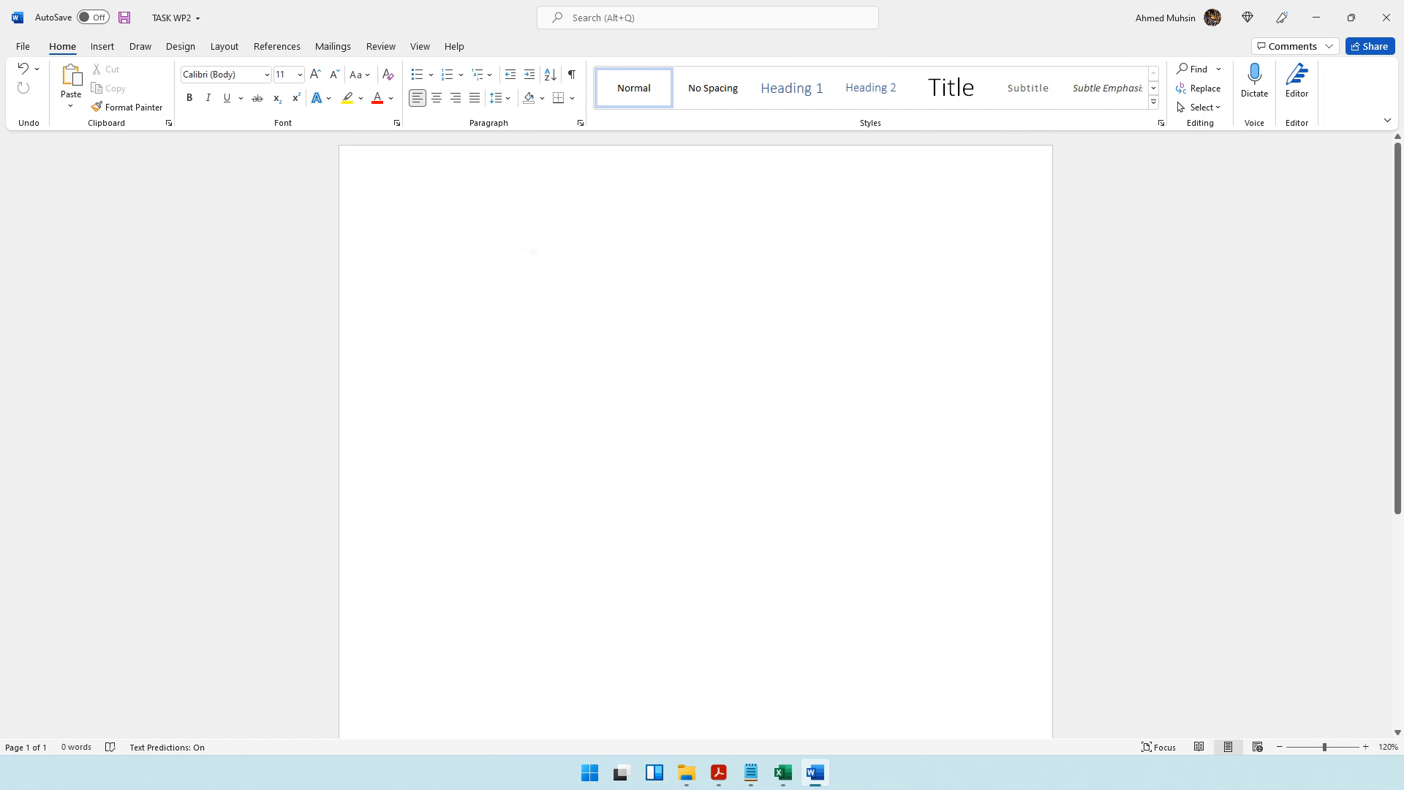
text(MEMO)
triple_click(526, 255)
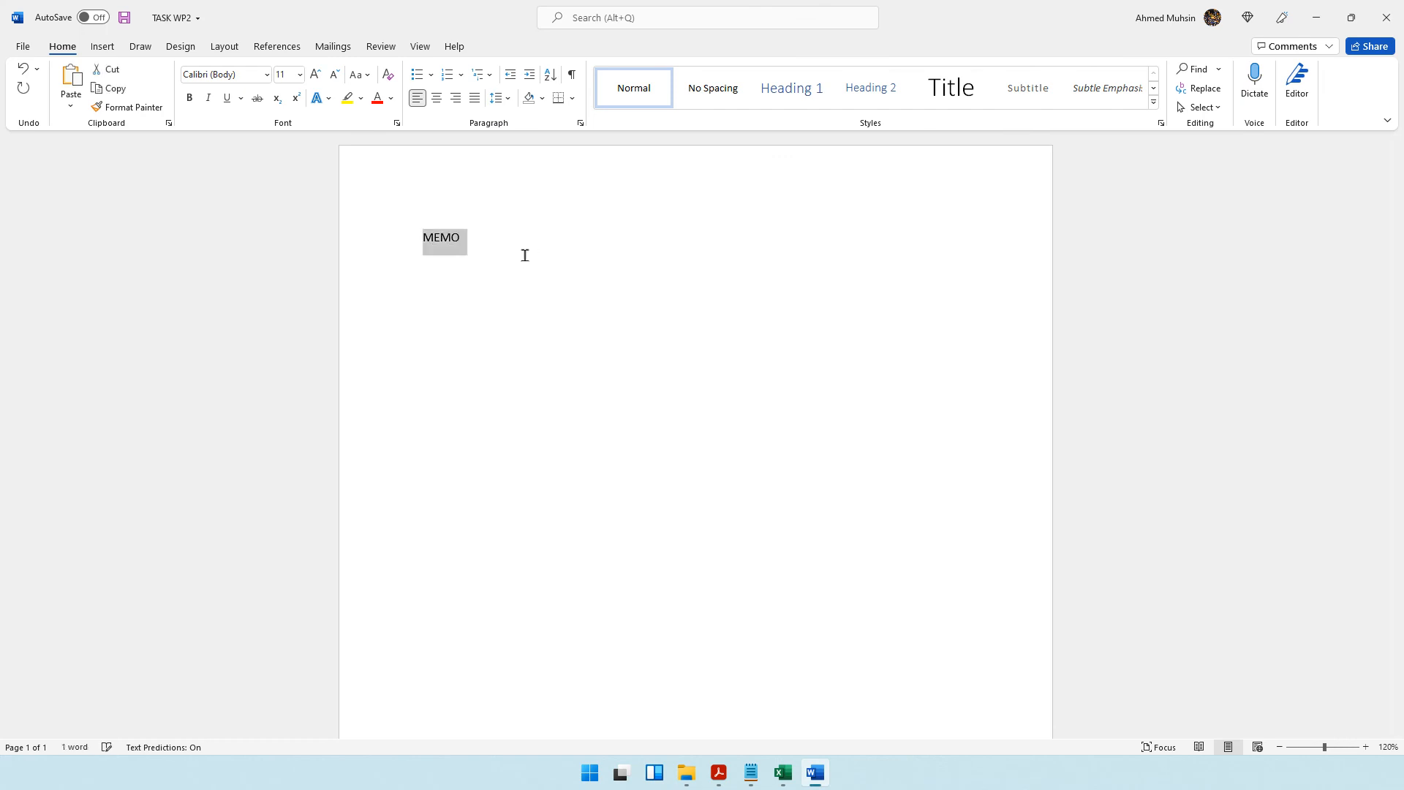
key(ctrl+b)
key(ctrl+e)
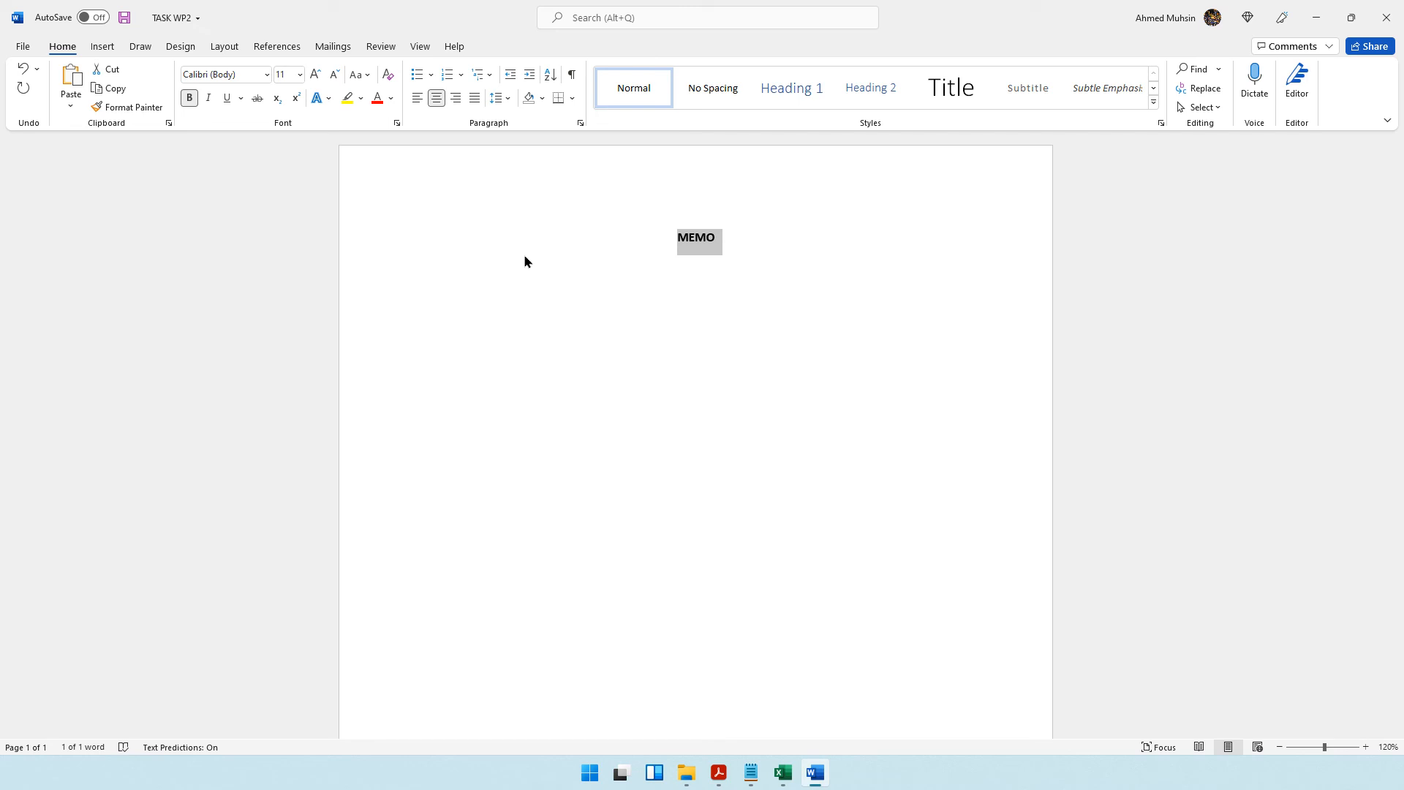
key(ctrl+shift+period)
key(ctrl+shift+period)
key(ctrl+shift+period)
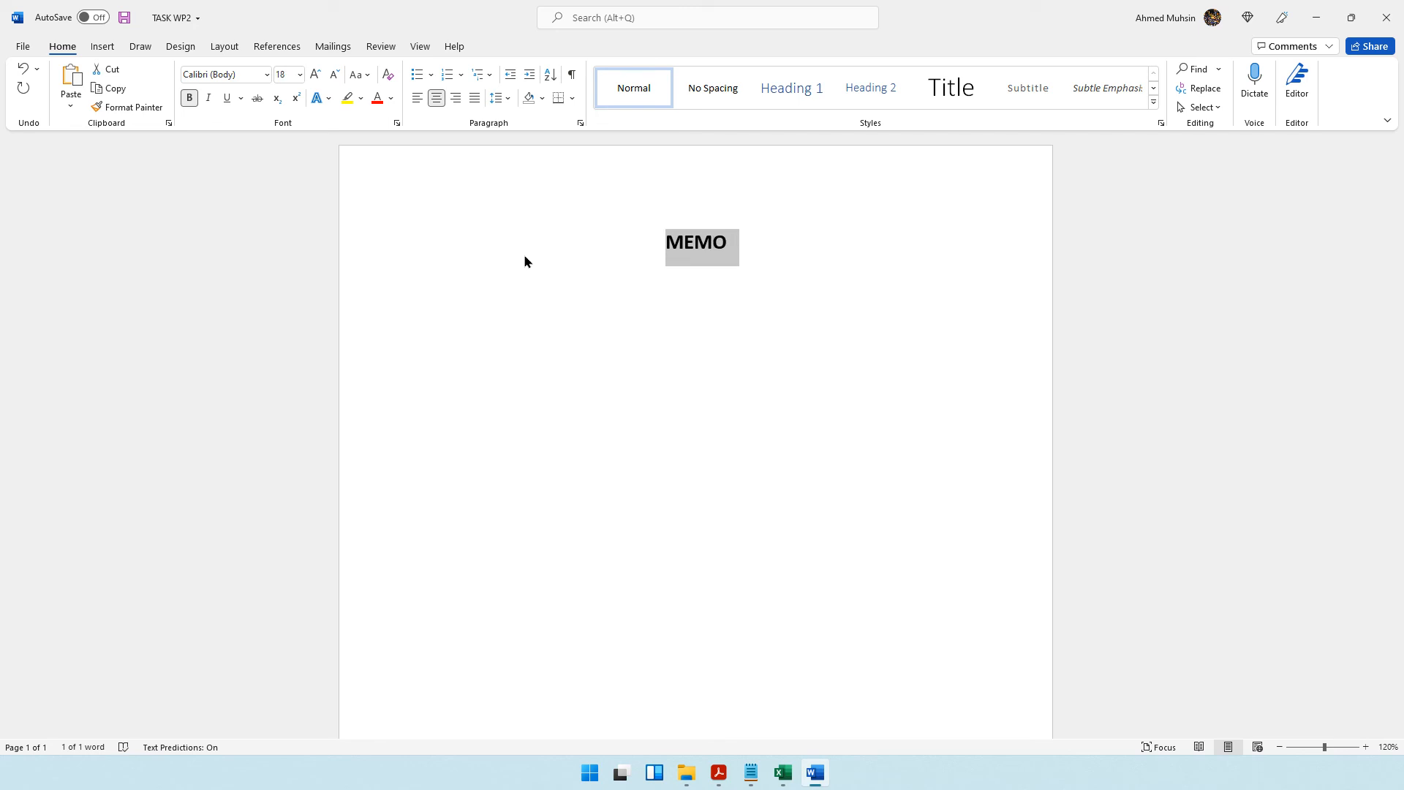
Below the heading, add left-aligned 12 pt lines labelled "Date:", "To:" and "From:" in that order.
click(766, 244)
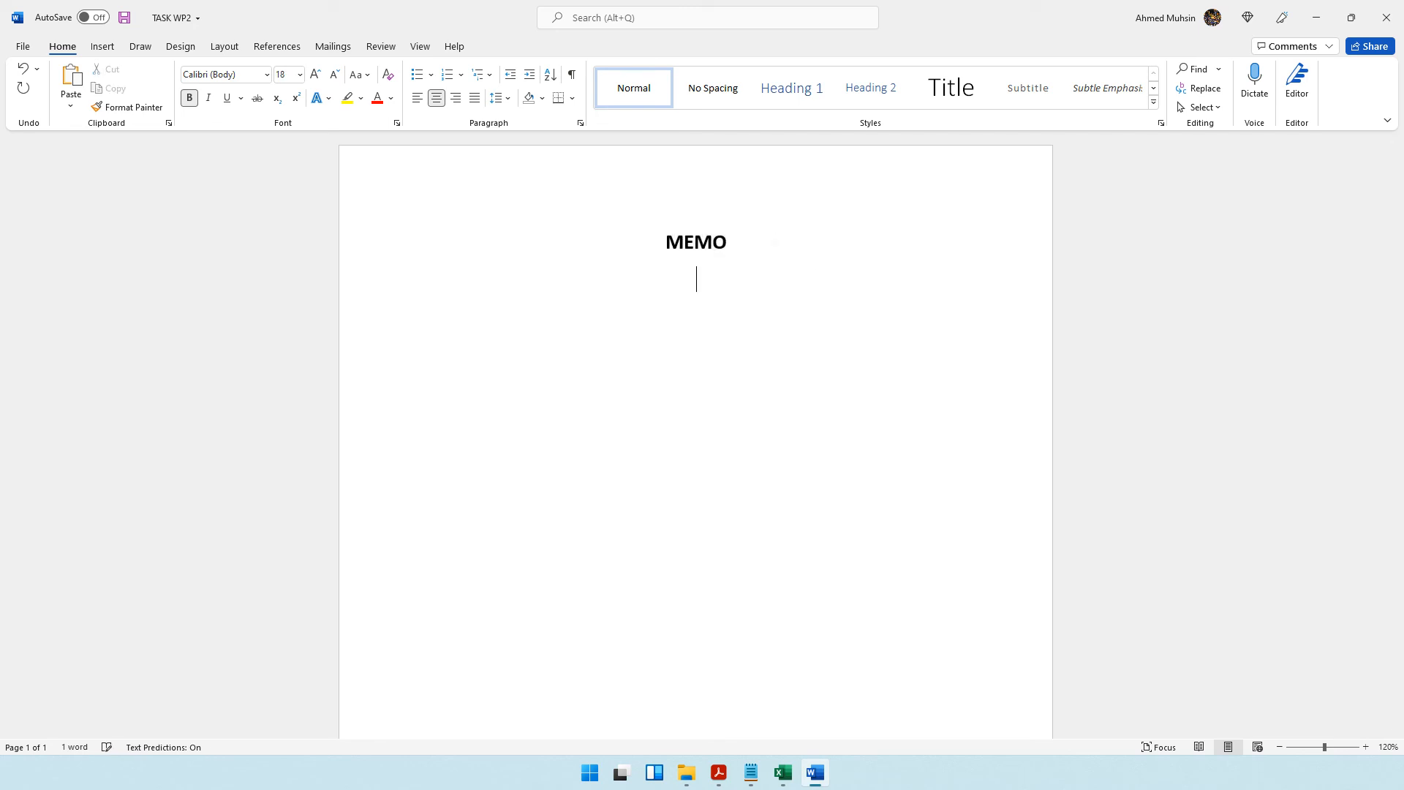
click(417, 98)
click(285, 74)
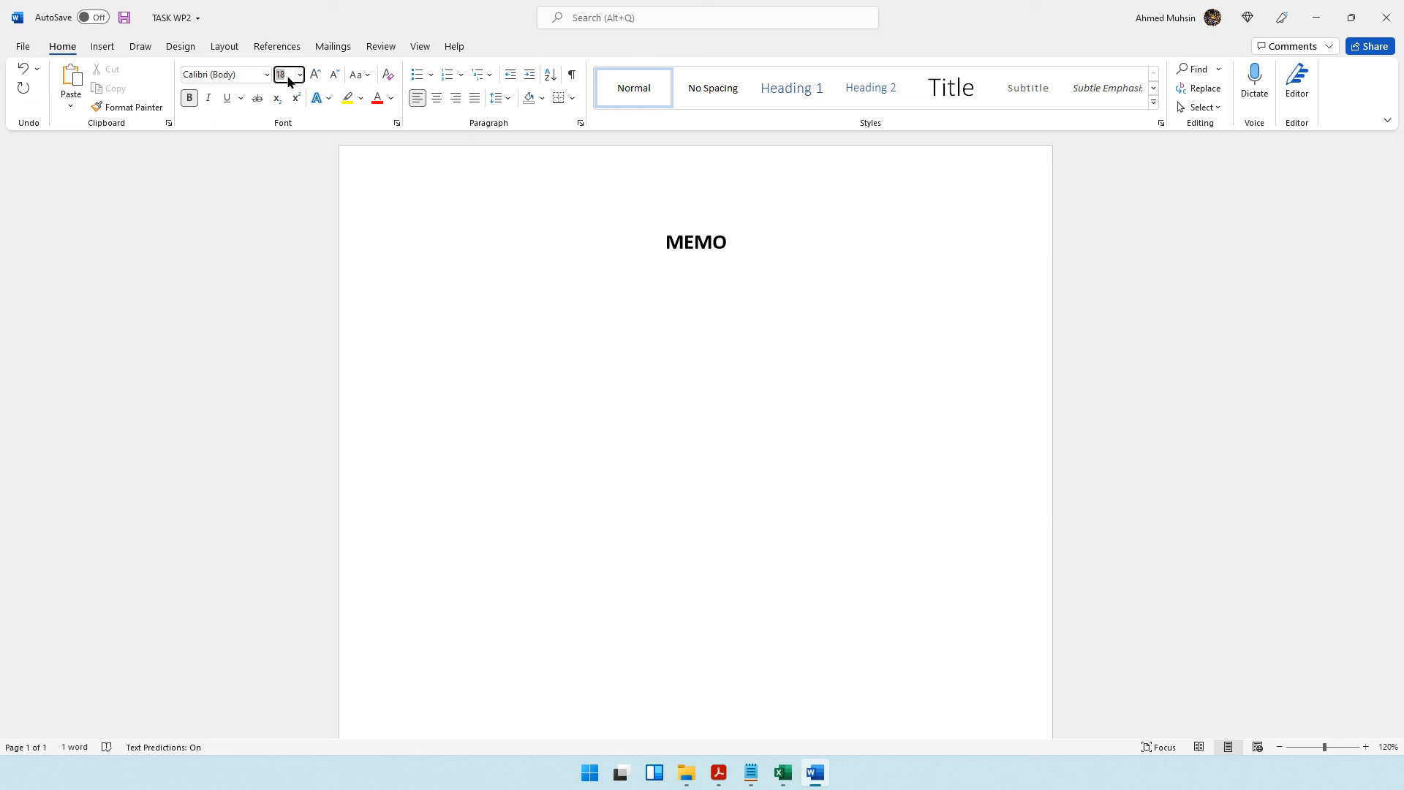
text(12)
key(Return)
text(To: )
text(From:)
key(Return)
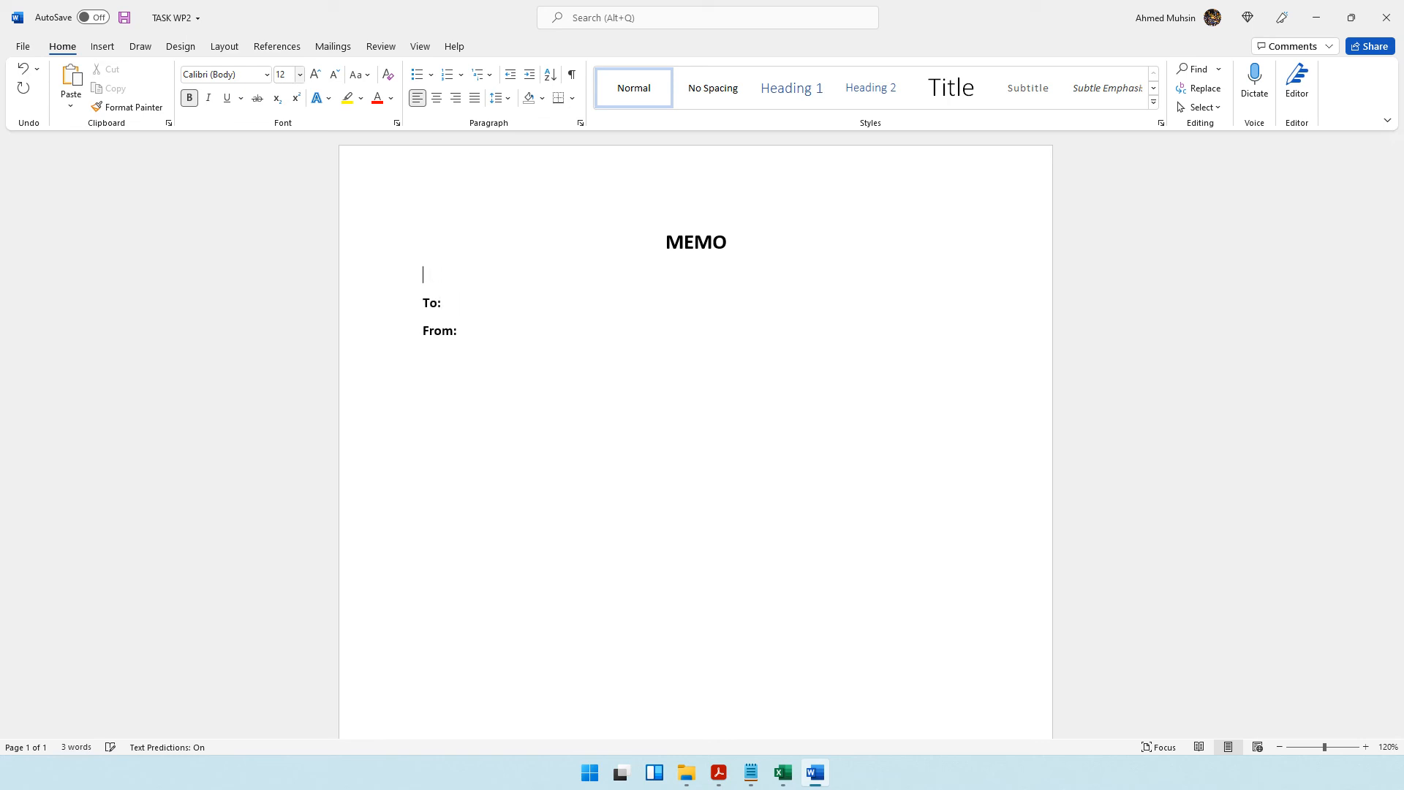
text(Date:)
Check the date requirement in the question paper and enter "30th Dec 2021" after the Date label.
click(719, 773)
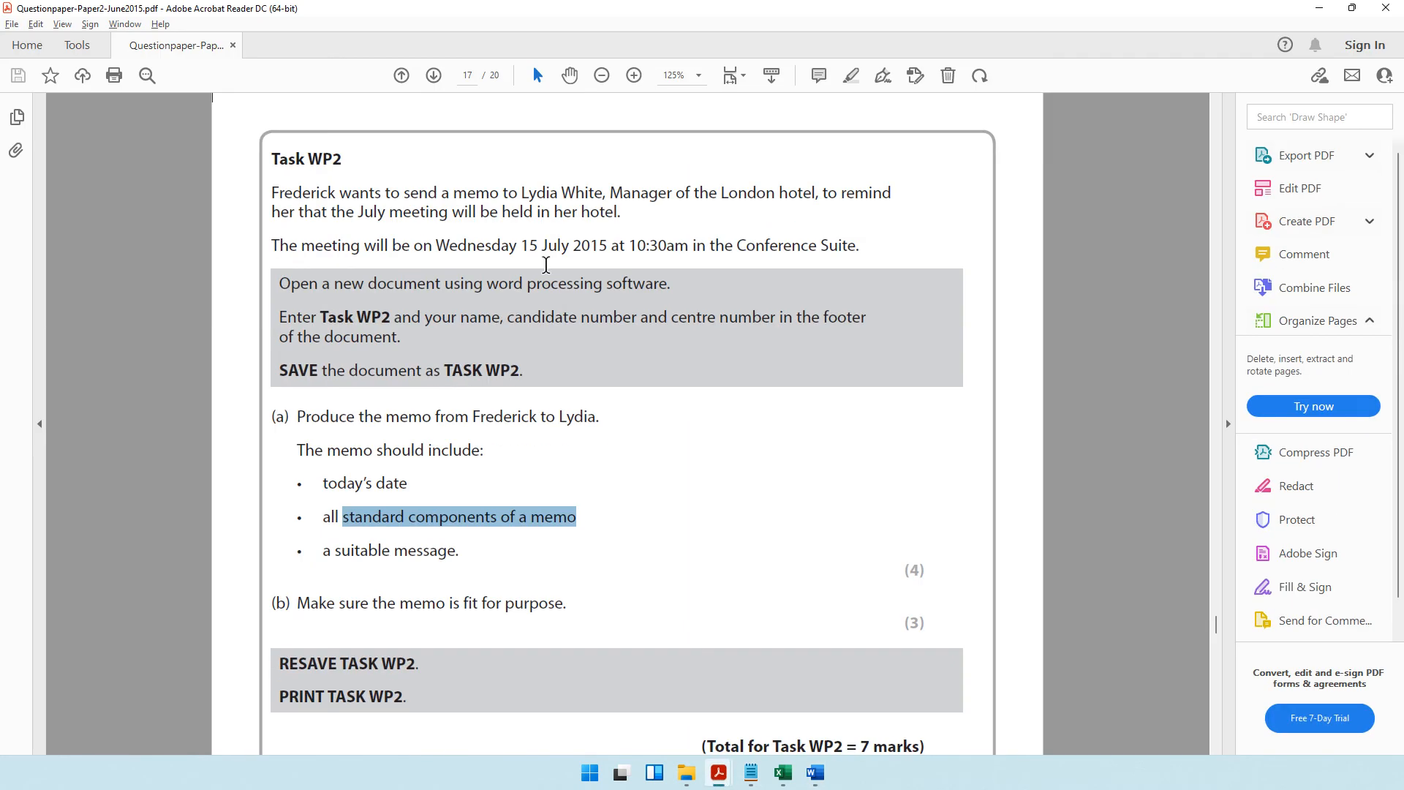
click(1320, 9)
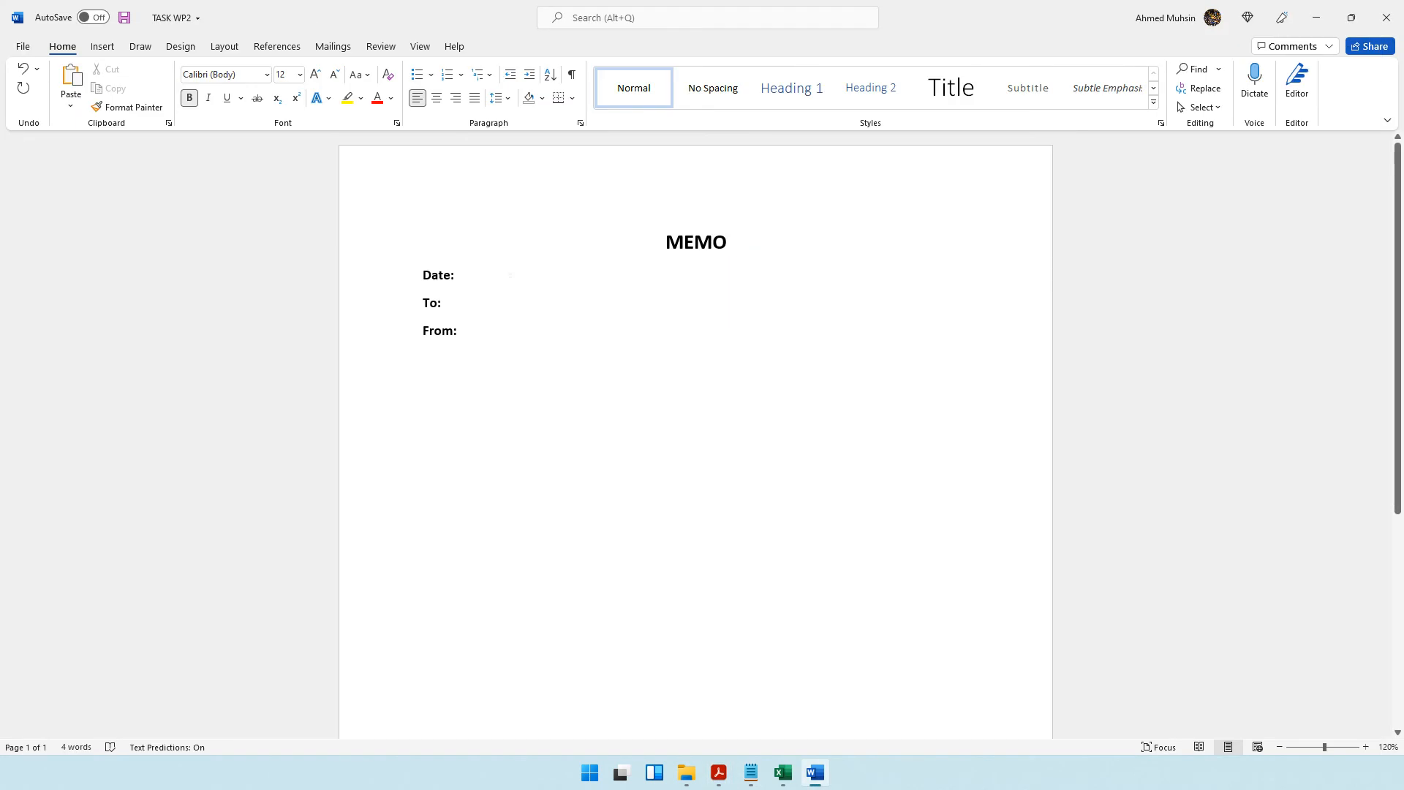
text(3)
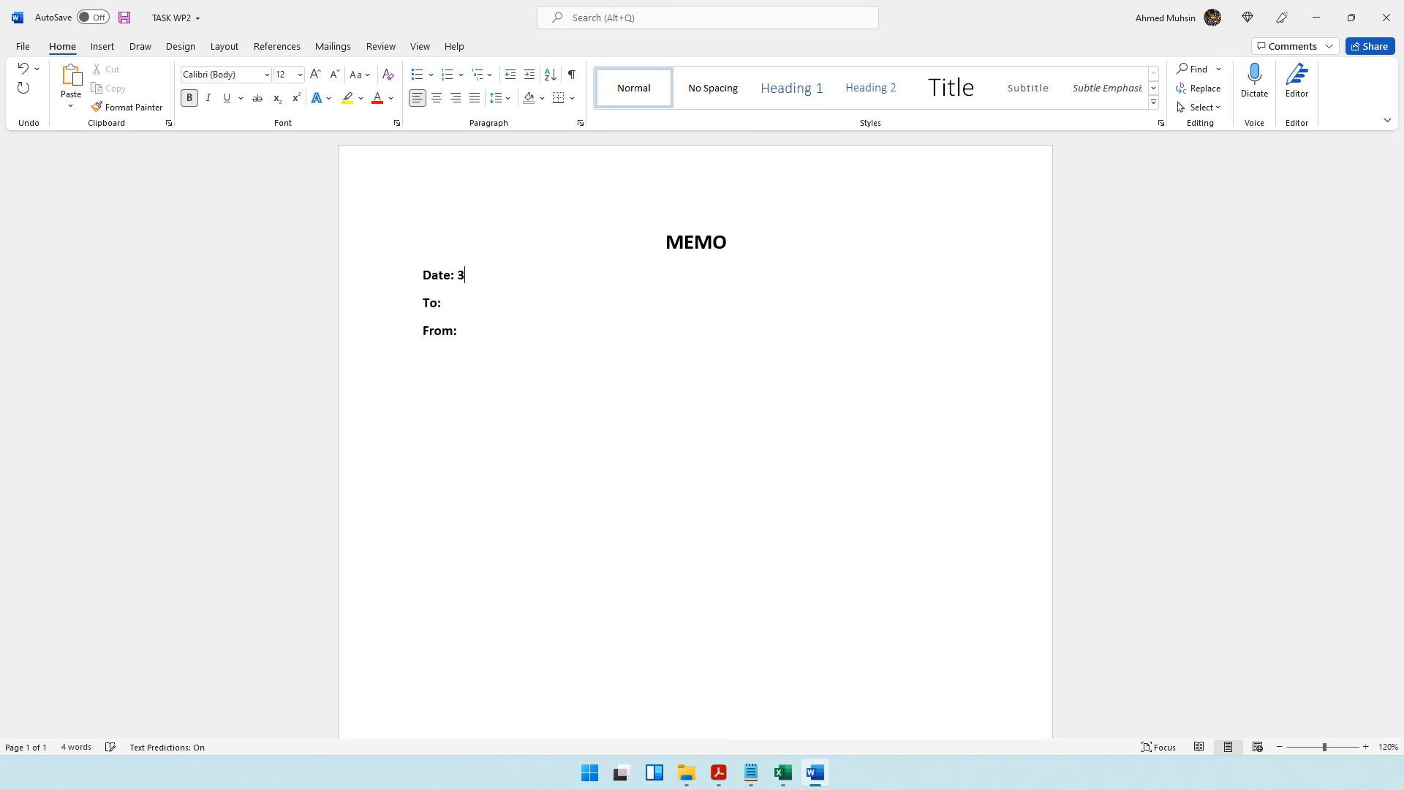
text(0th Dec 2021)
click(719, 772)
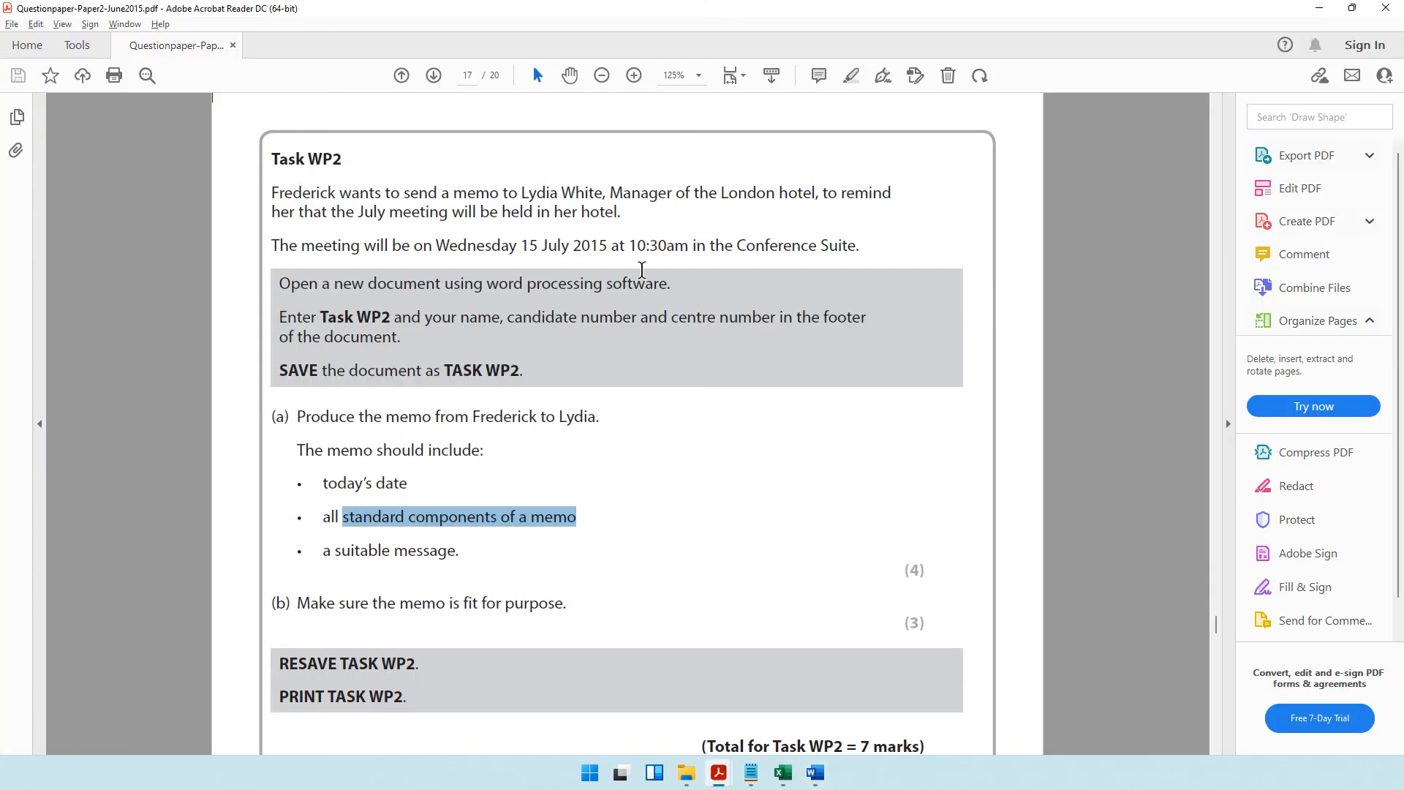
drag(521, 245, 608, 245)
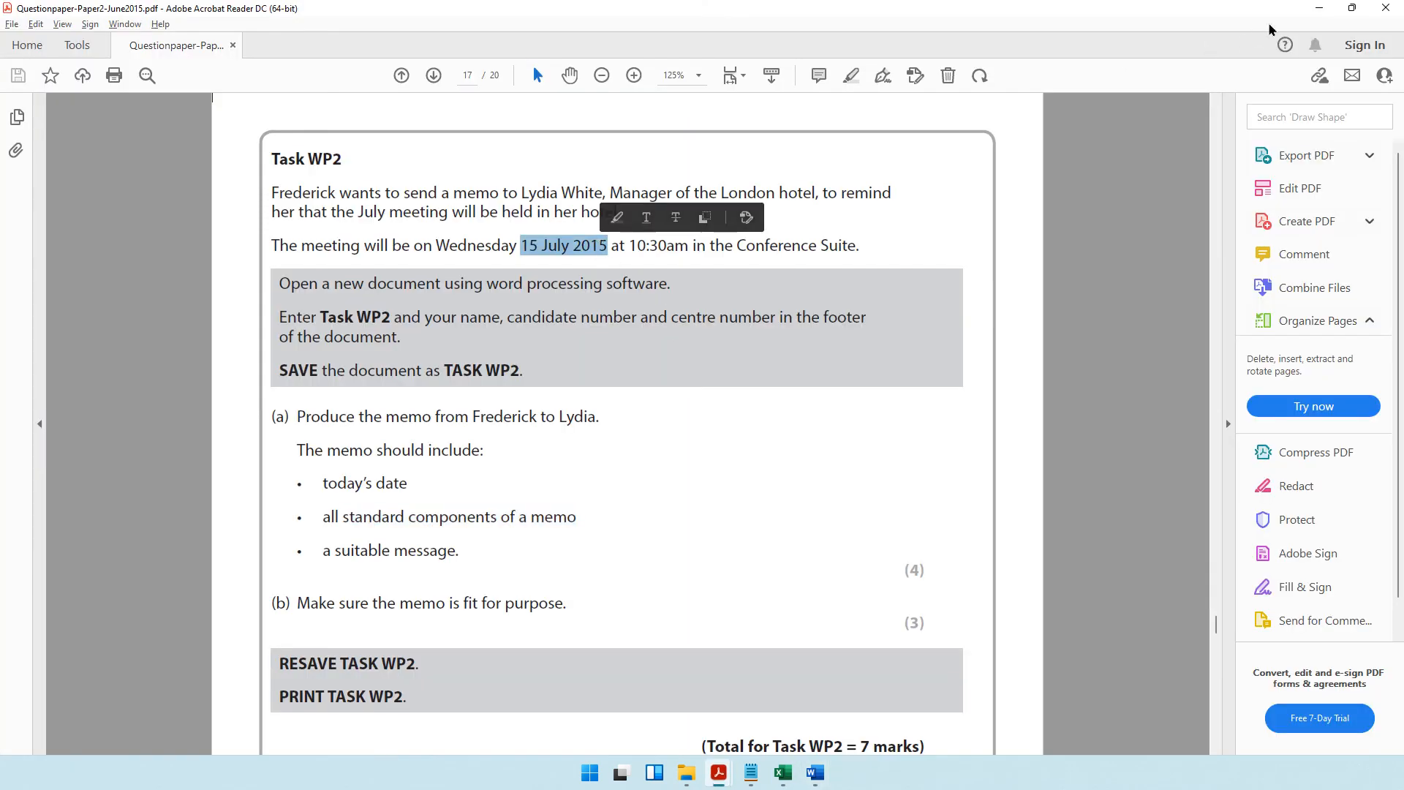
click(1319, 16)
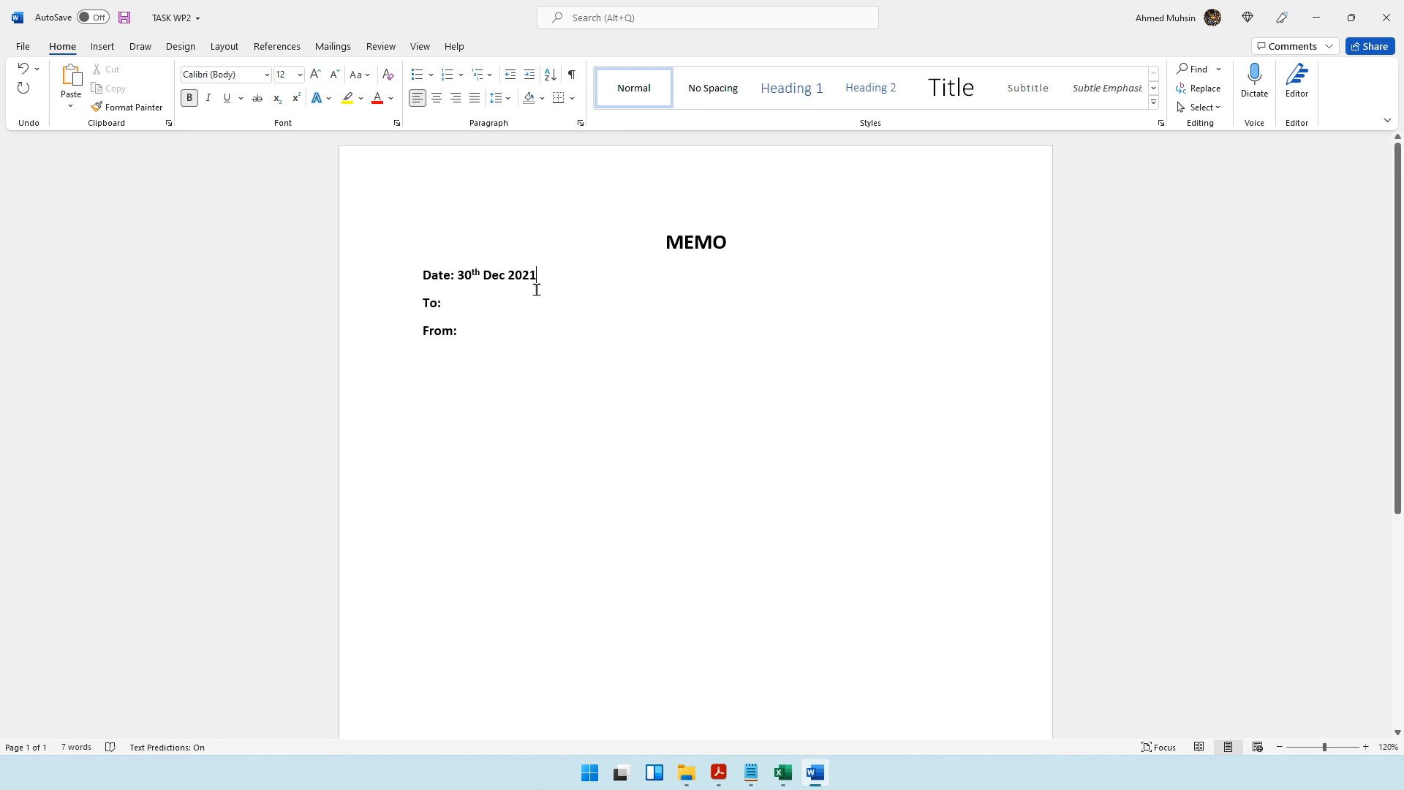
drag(459, 279, 539, 276)
Enter the recipient's full name on the To line and the sender's first name on the From line.
click(464, 302)
text(Lydia )
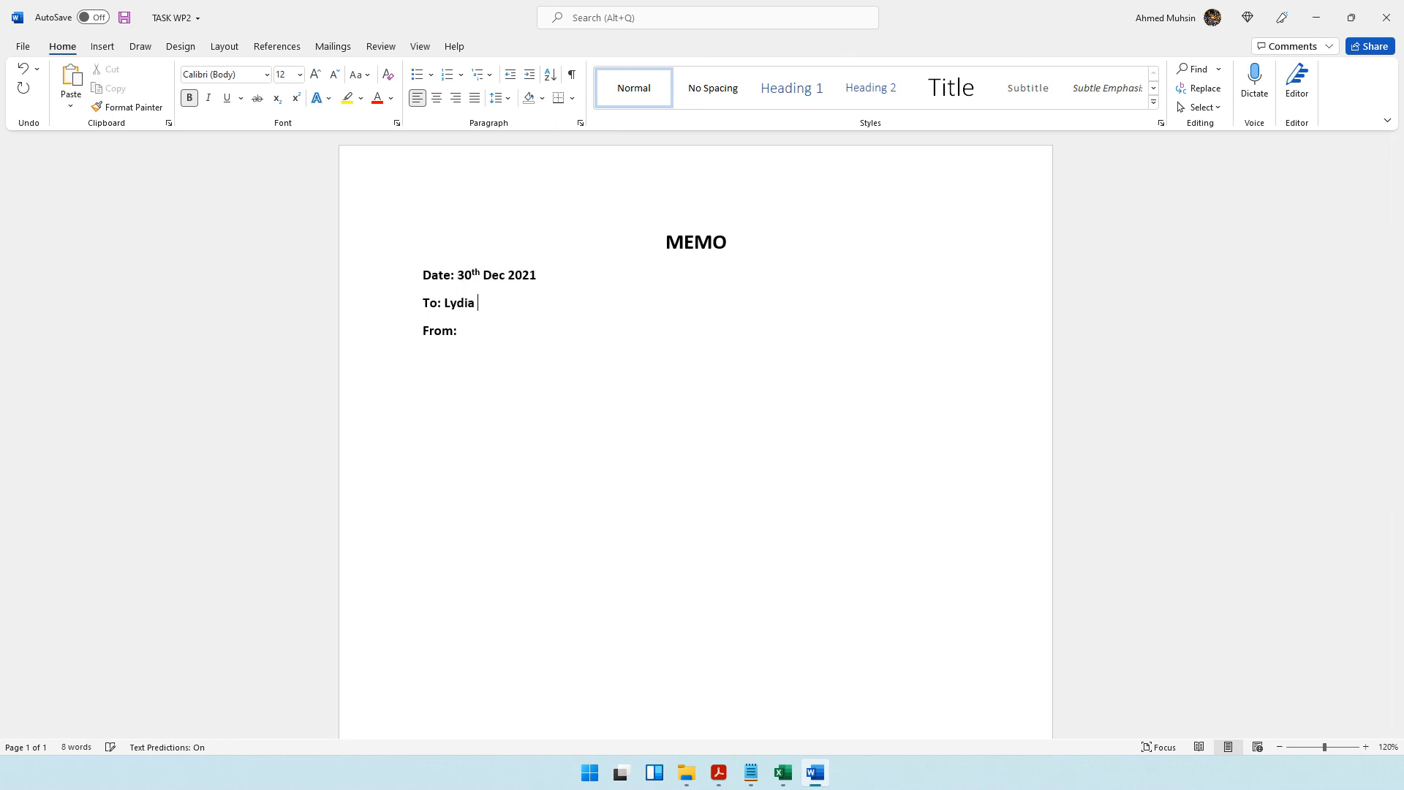
text(White )
text(From: Frederick)
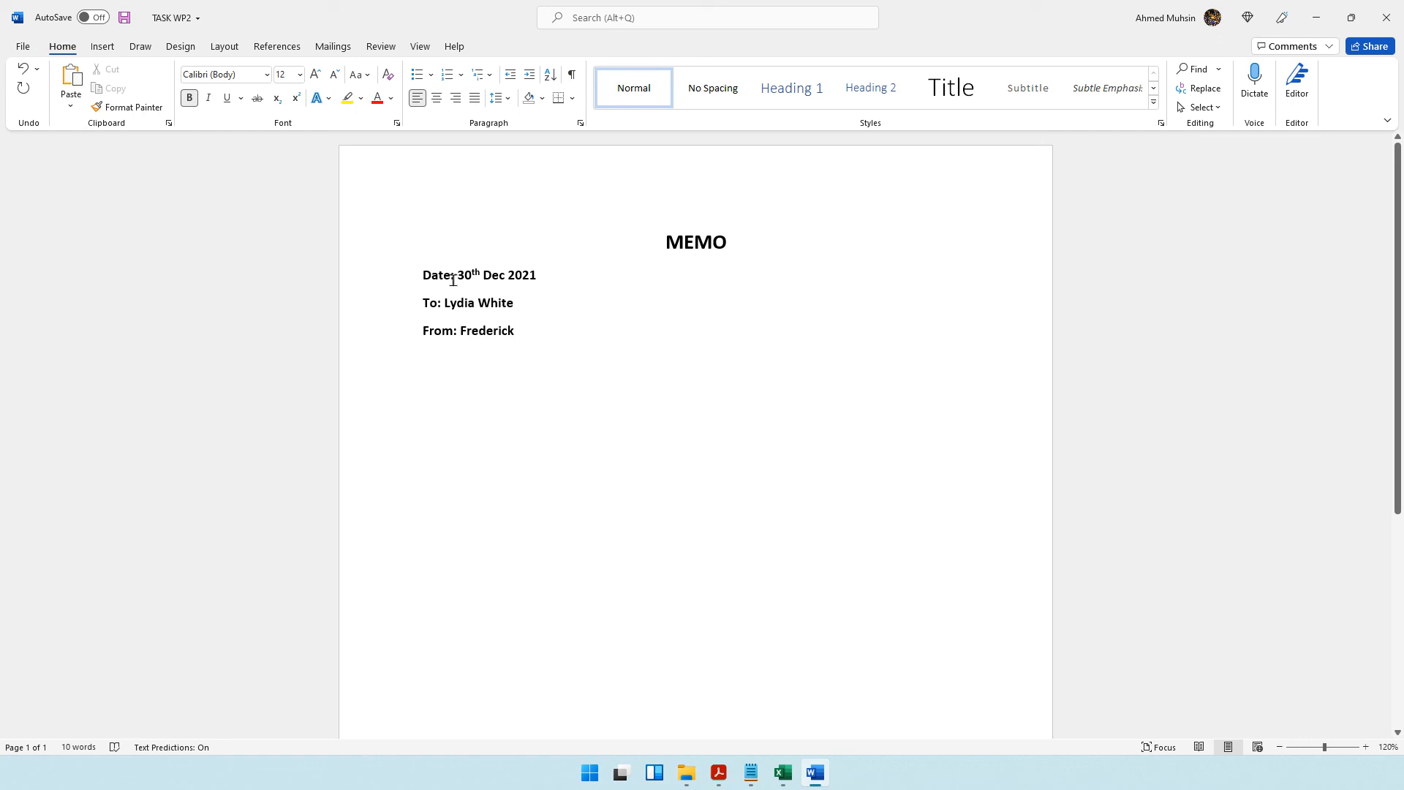
Remove bold from the date, recipient and sender values, keeping the labels bold, and leave a blank line below the From line.
drag(457, 276, 543, 277)
key(ctrl+b)
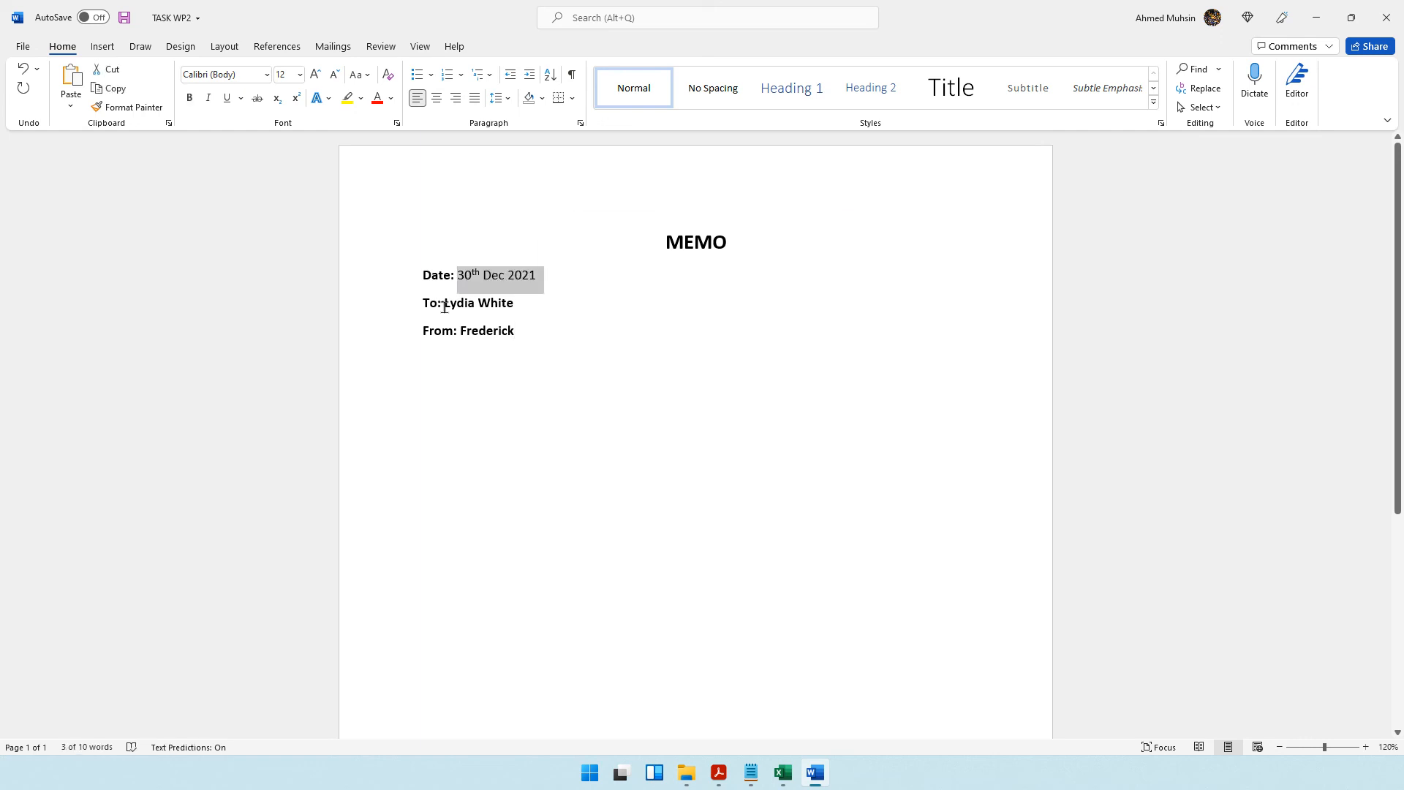
drag(444, 303, 520, 330)
key(ctrl+b)
key(ctrl+b)
click(521, 330)
key(Return)
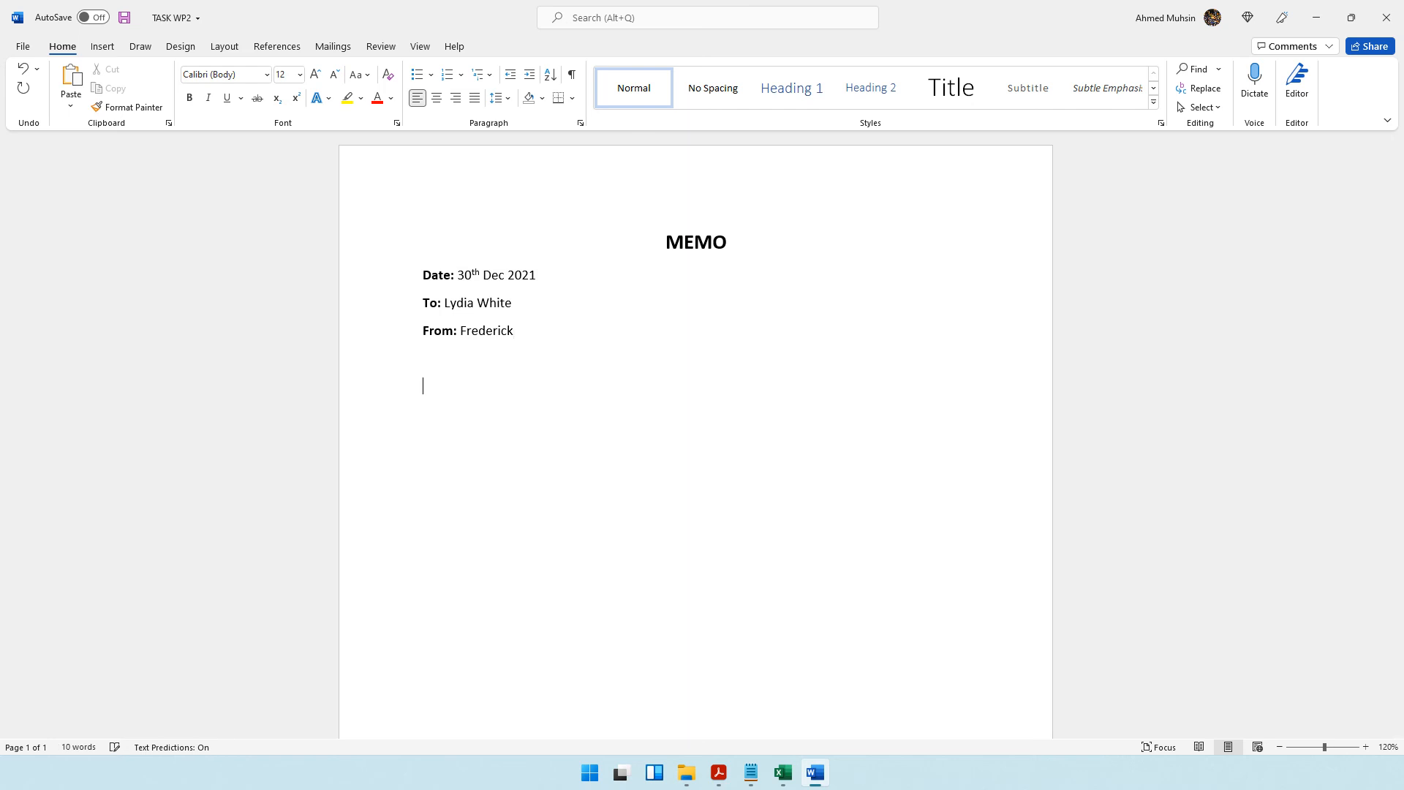
Reread the meeting details in the question paper and begin the memo message with "Please be reminded that".
click(719, 772)
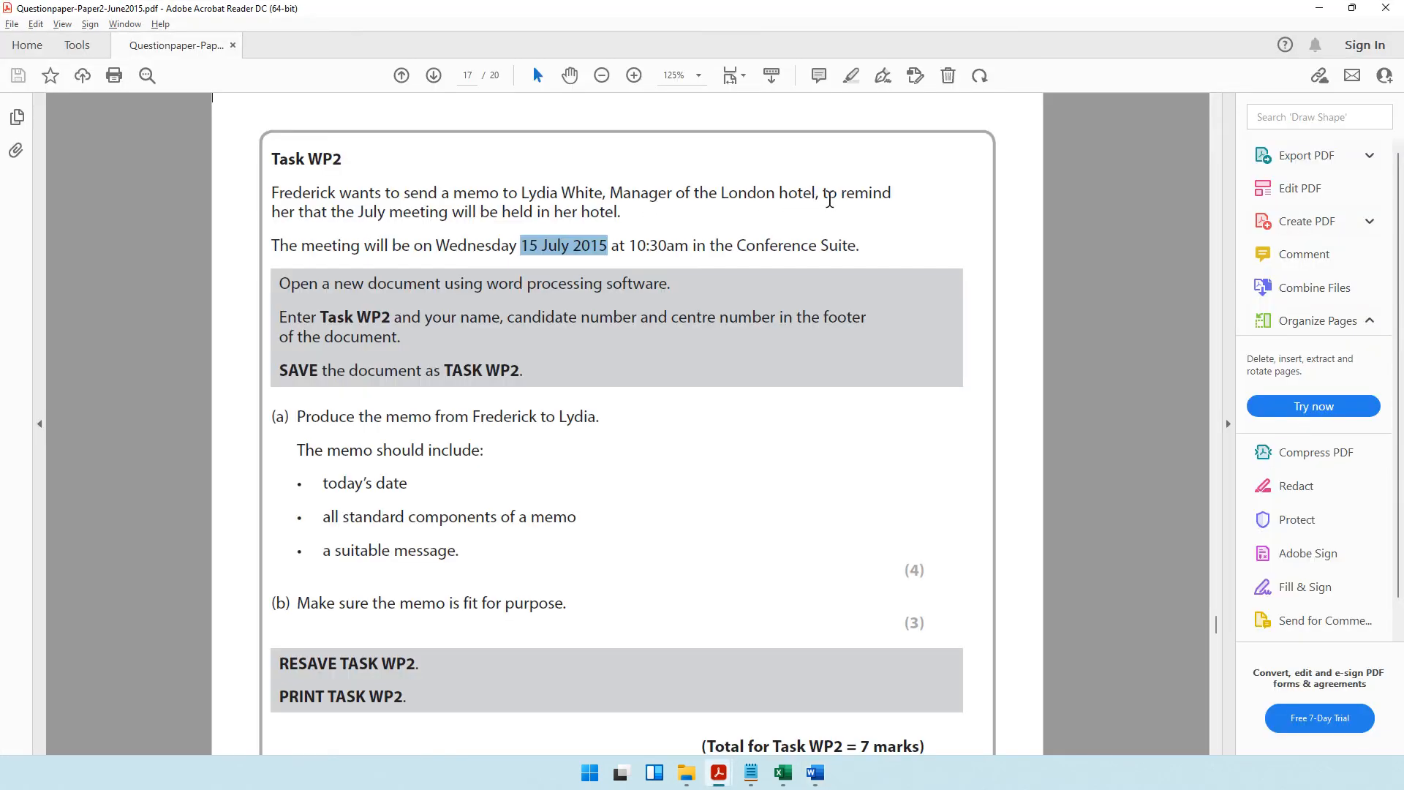
drag(385, 213, 624, 213)
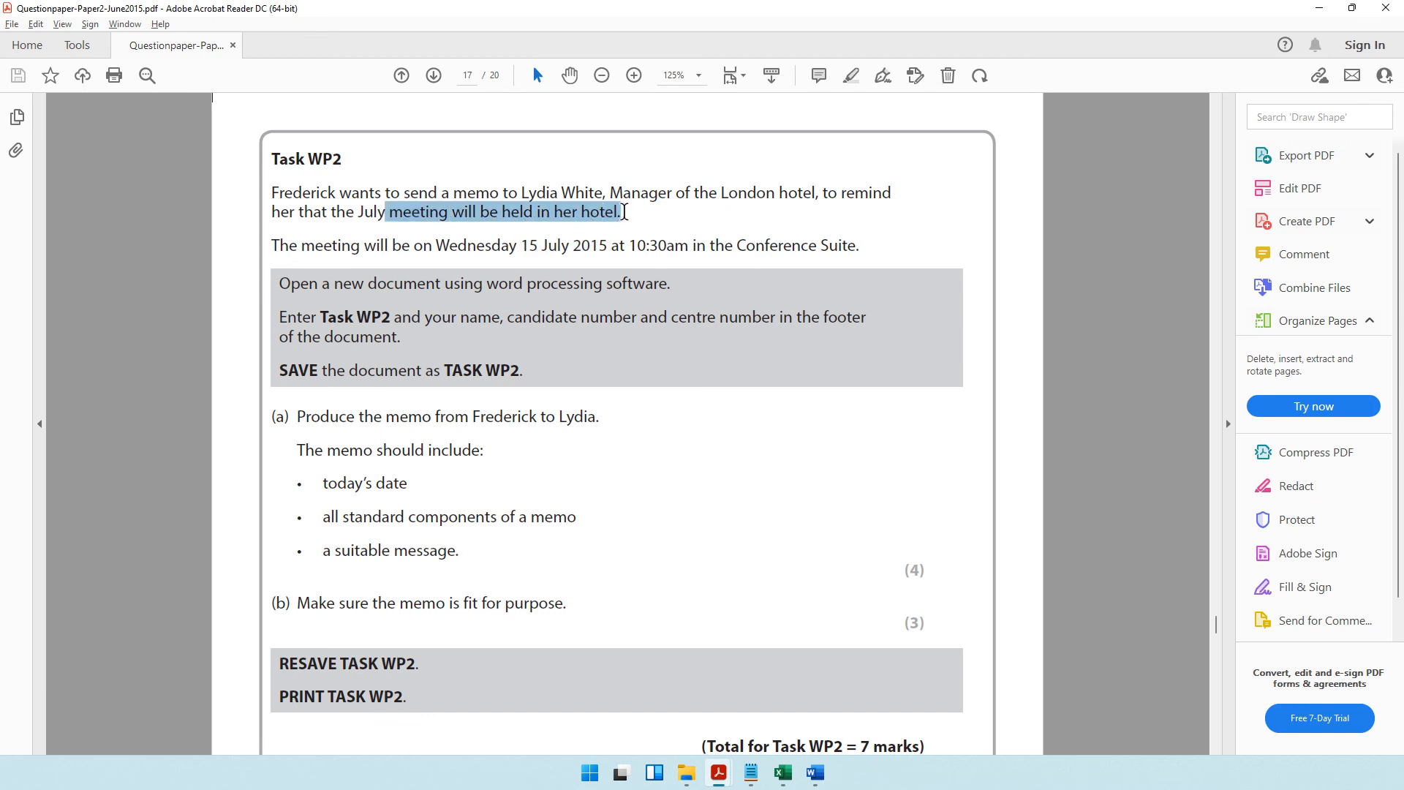
drag(345, 246, 688, 252)
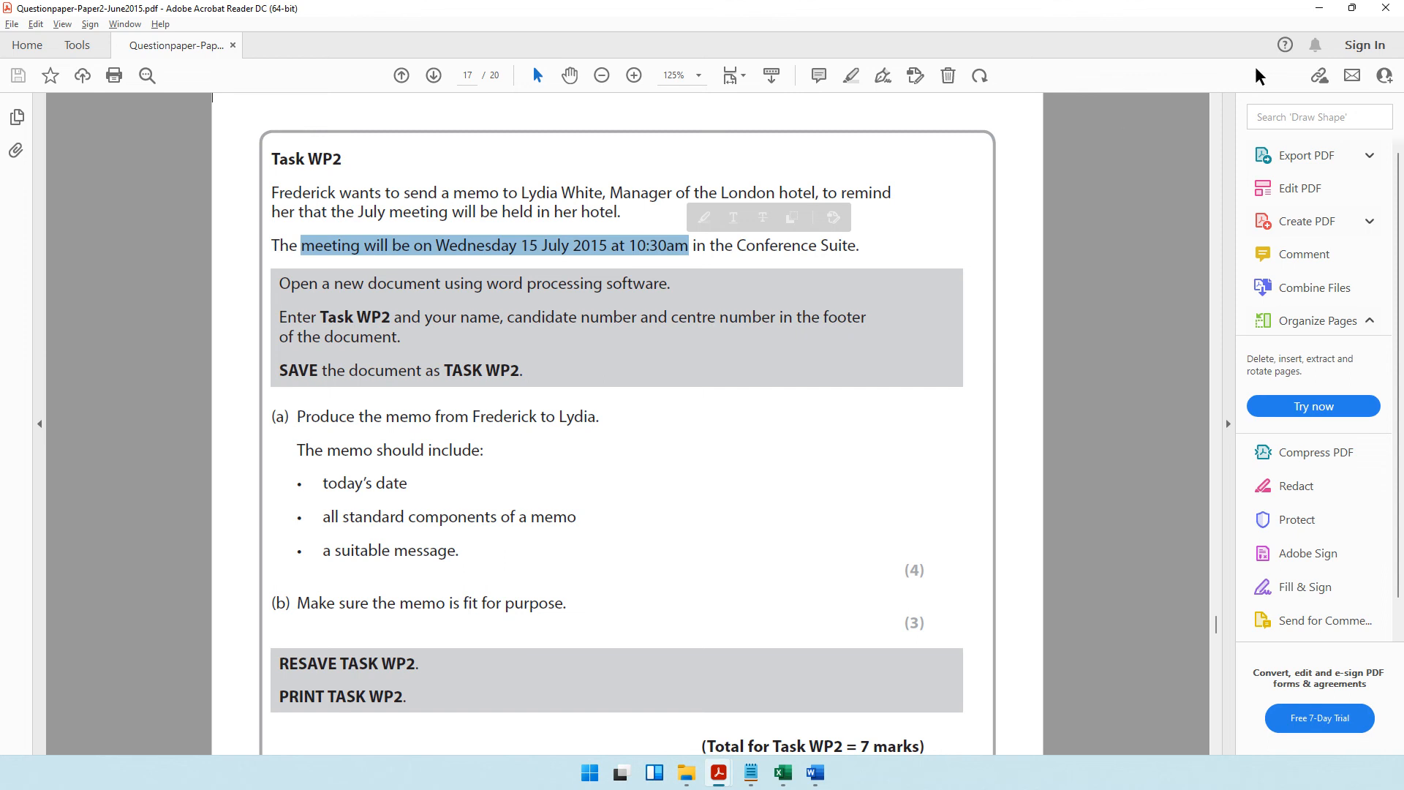
click(1320, 8)
text(Pl)
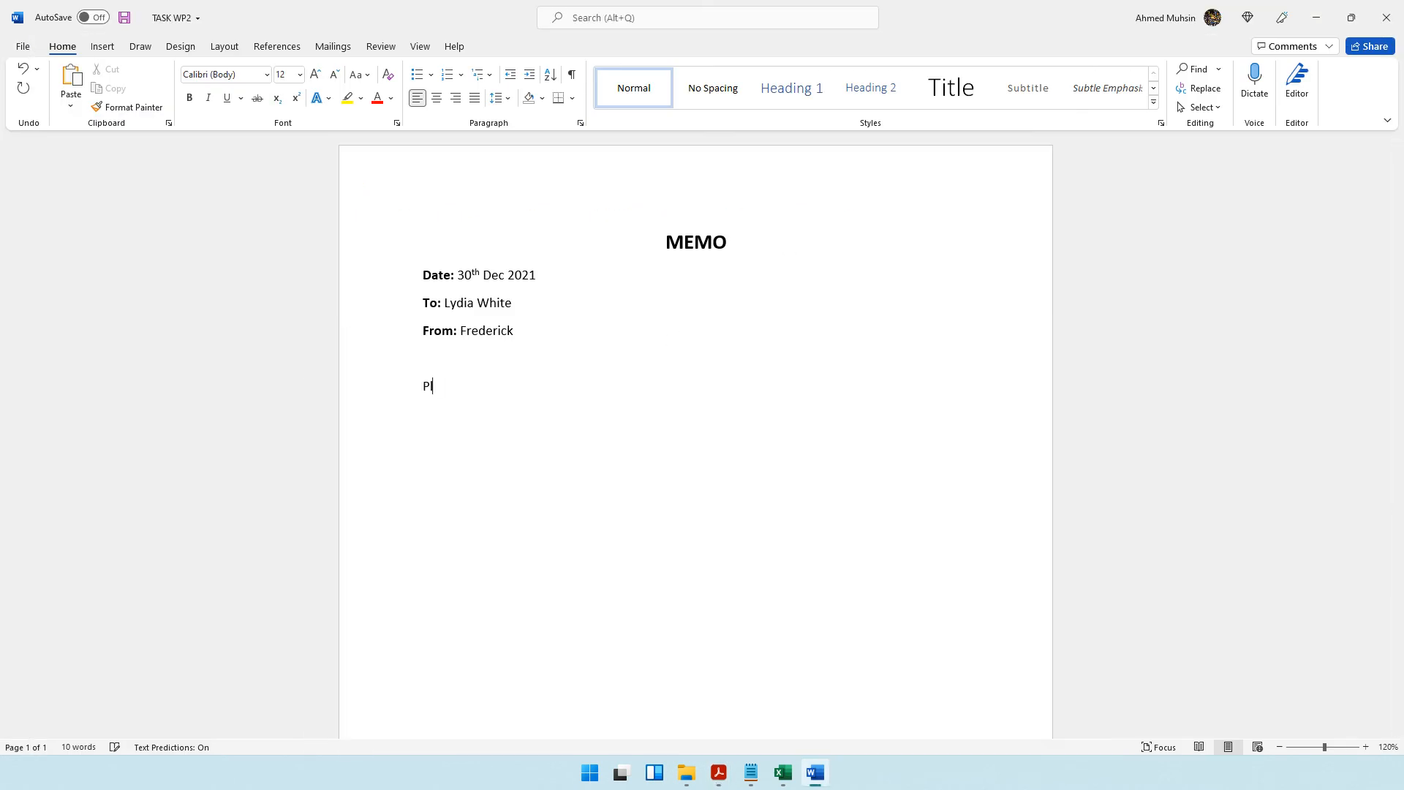
text(ease be reminded tha)
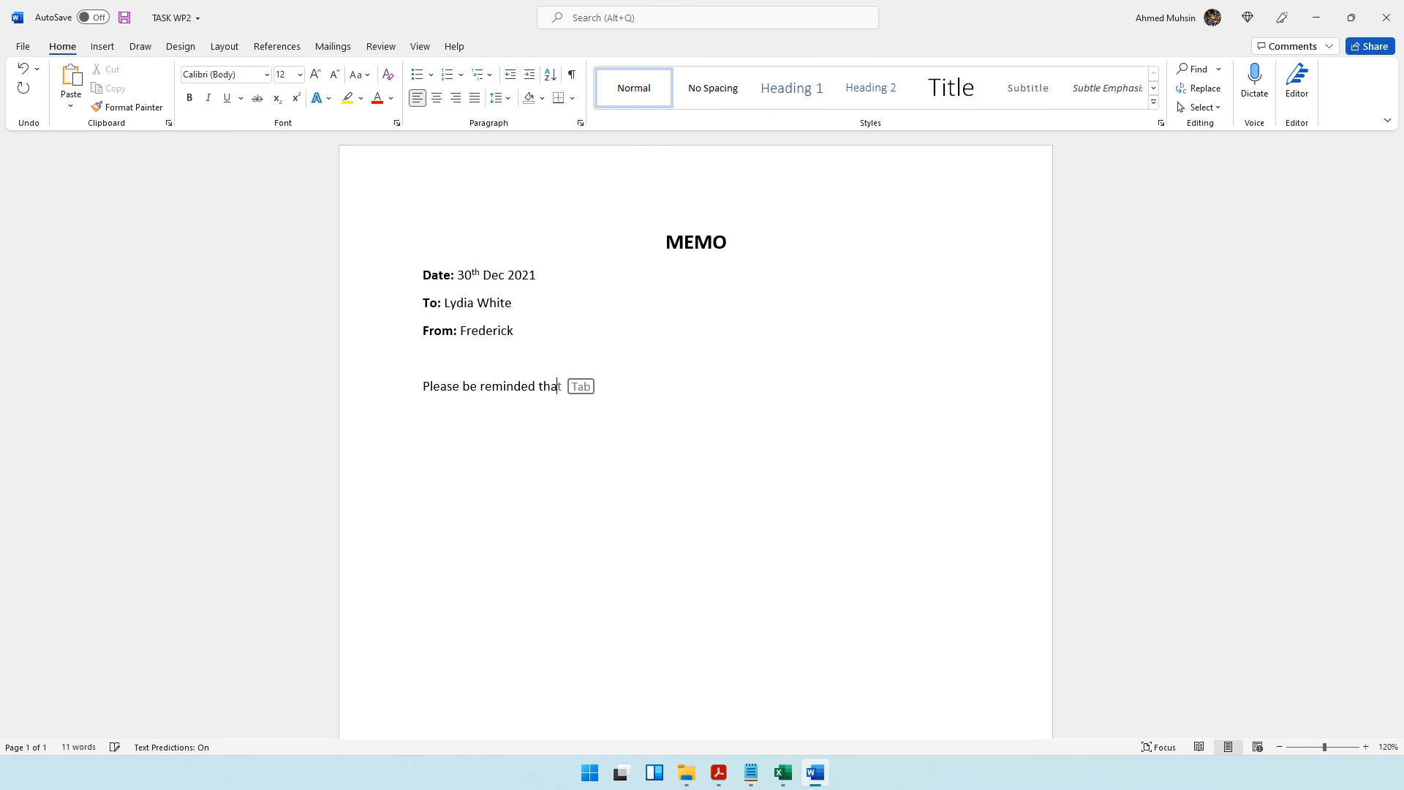
key(Tab)
Check the meeting wording in the question paper and continue the message with "the July meeting will be held in your Hotel's".
key(alt+Tab)
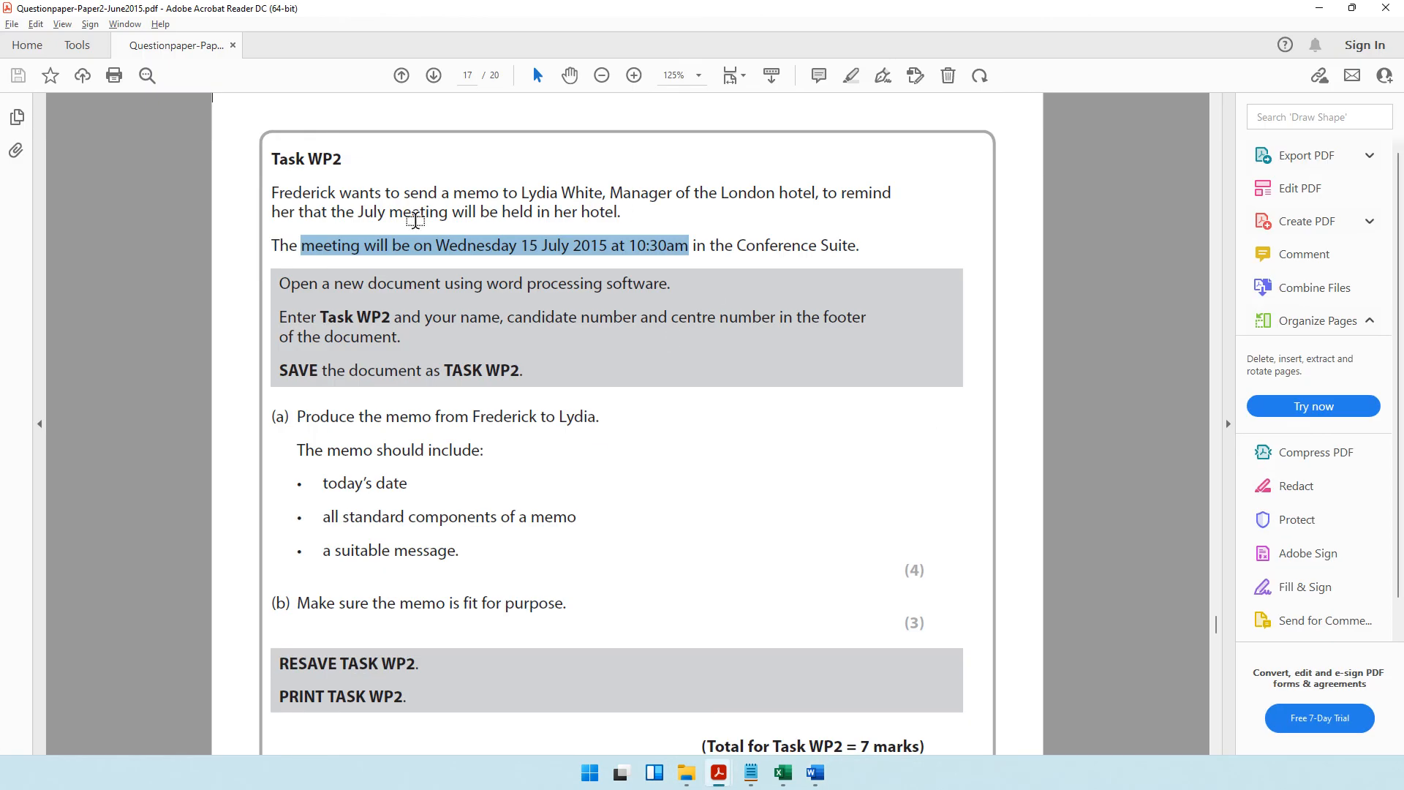
key(alt+Tab)
text(the Ju)
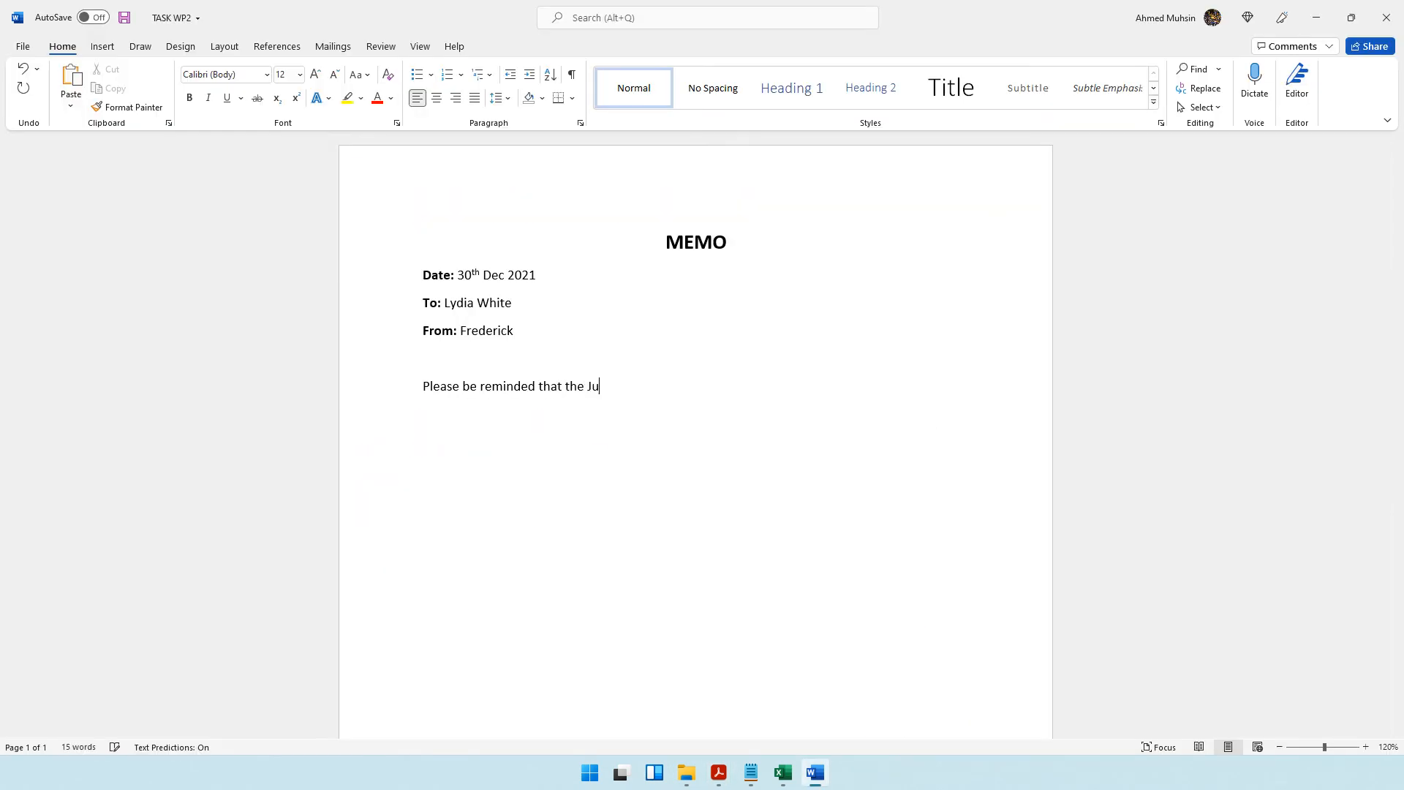
text(ly meeting will be held in your Hotel’s)
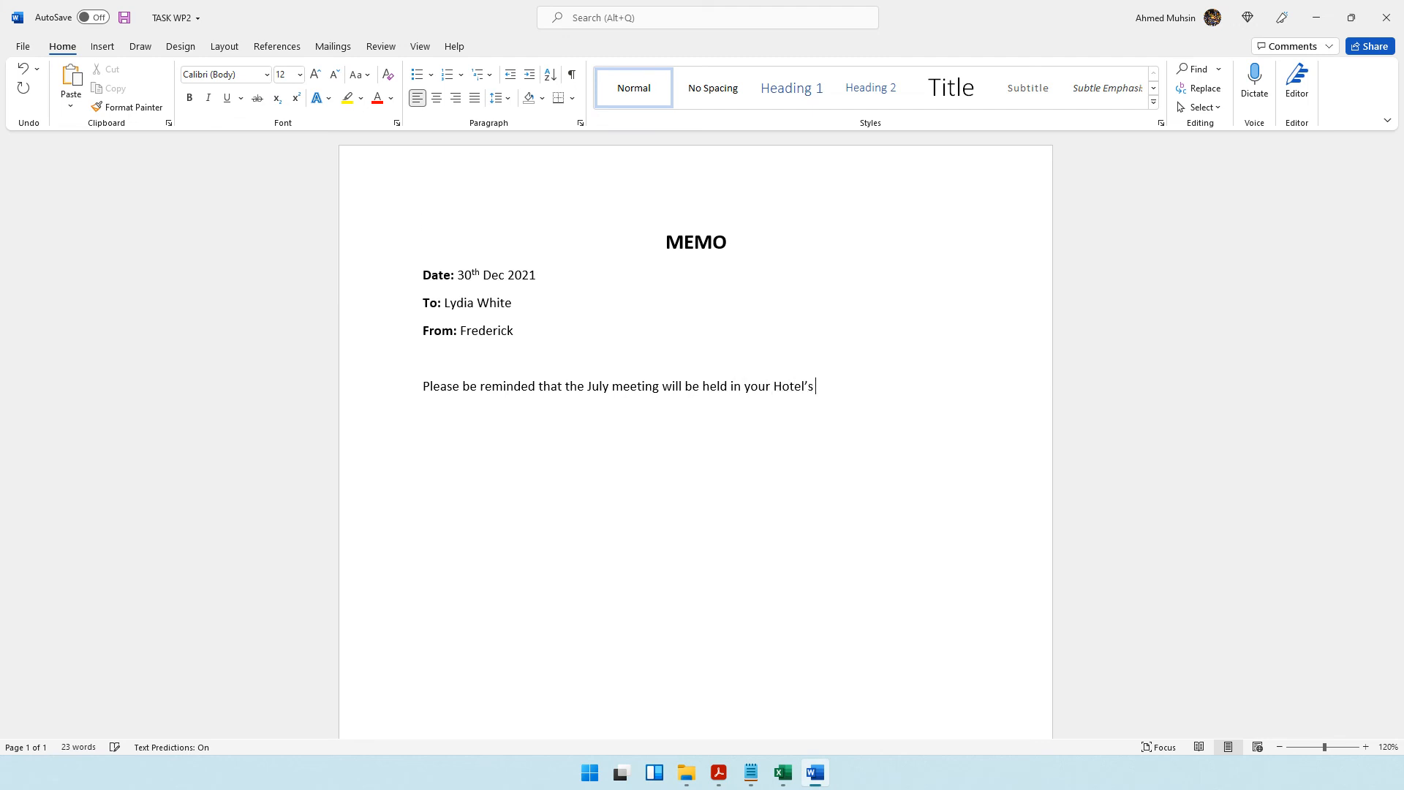
key(alt+Tab)
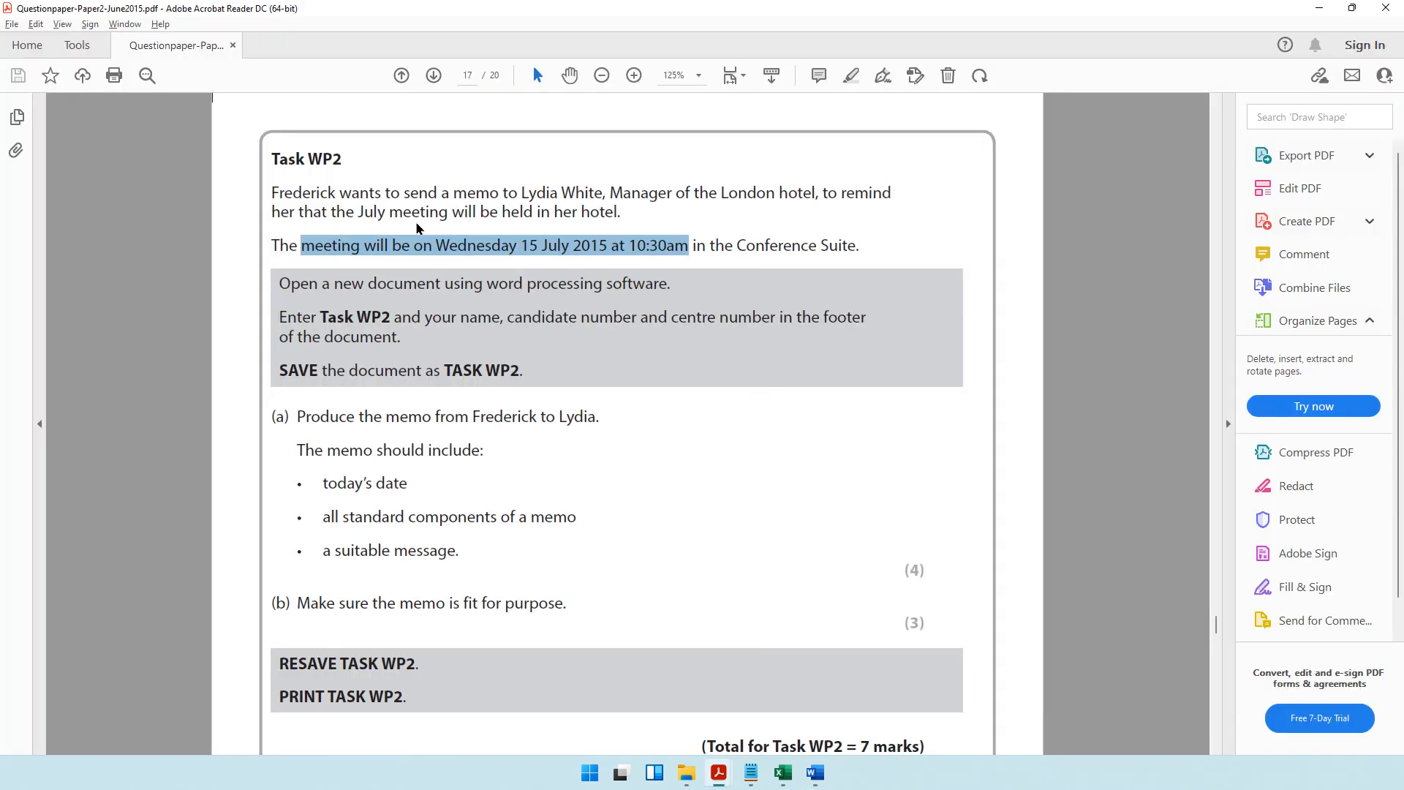
key(Delete)
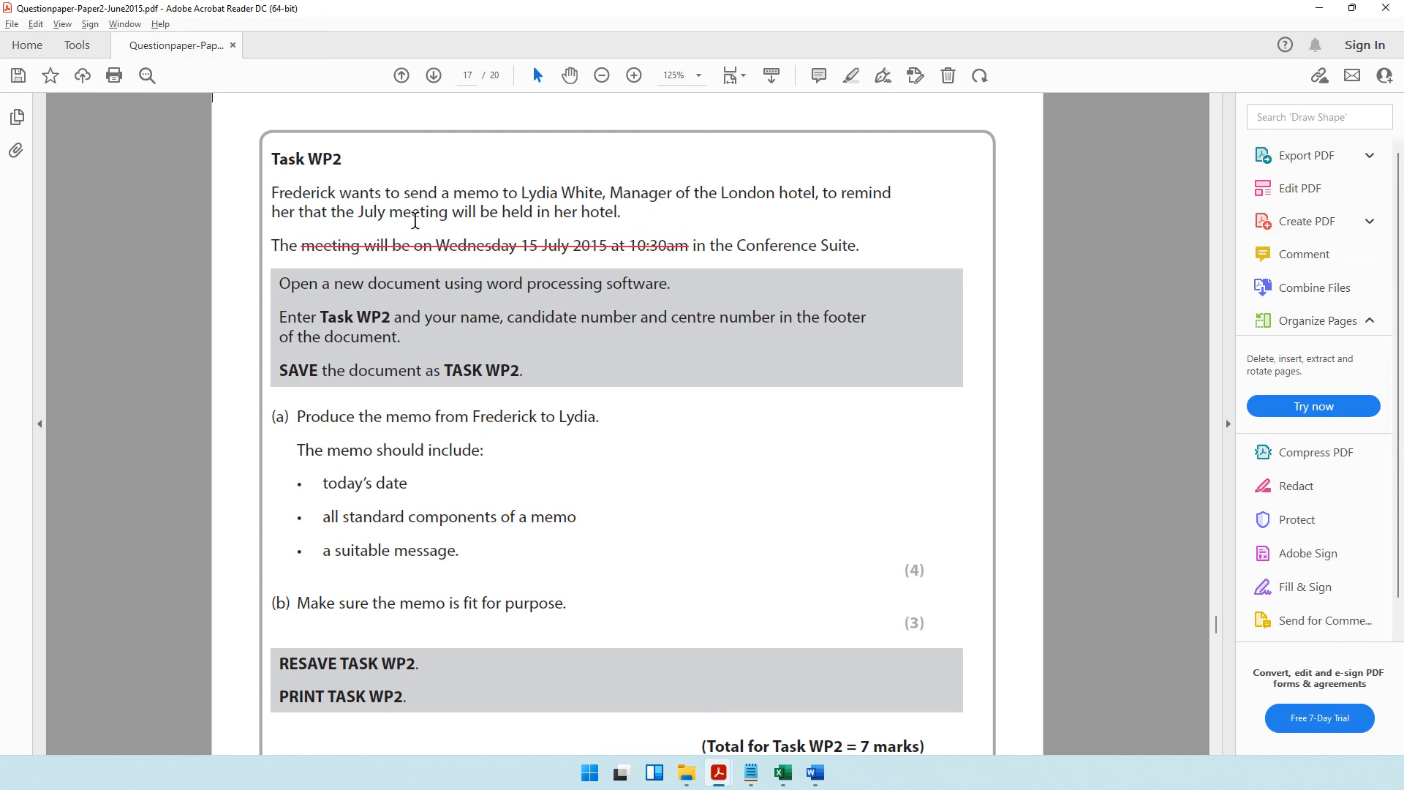
key(ctrl+z)
key(alt+Tab)
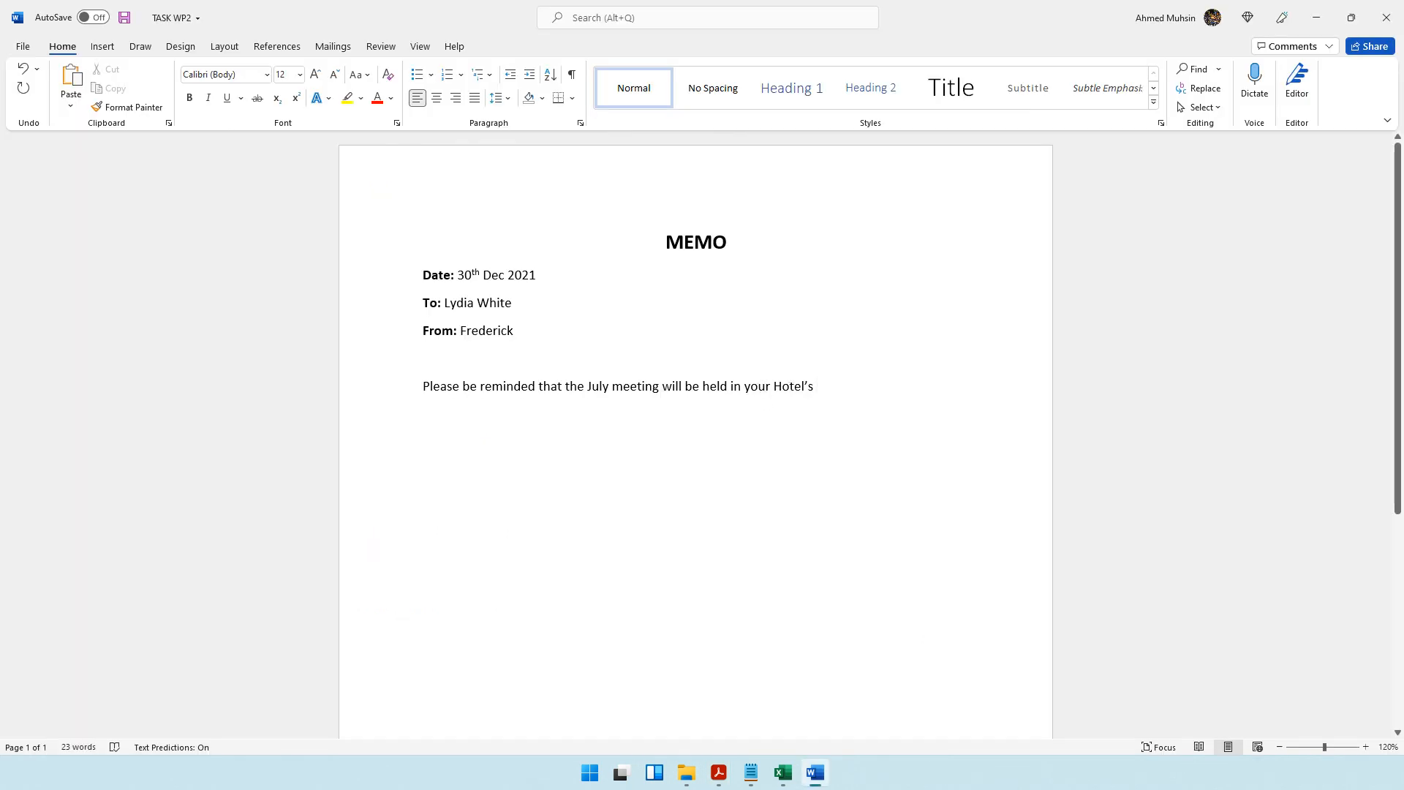
Change "Hotel's" to "Hotel," in the memo message and continue it with "on Wednesday the 15th of July 2015".
key(BackSpace)
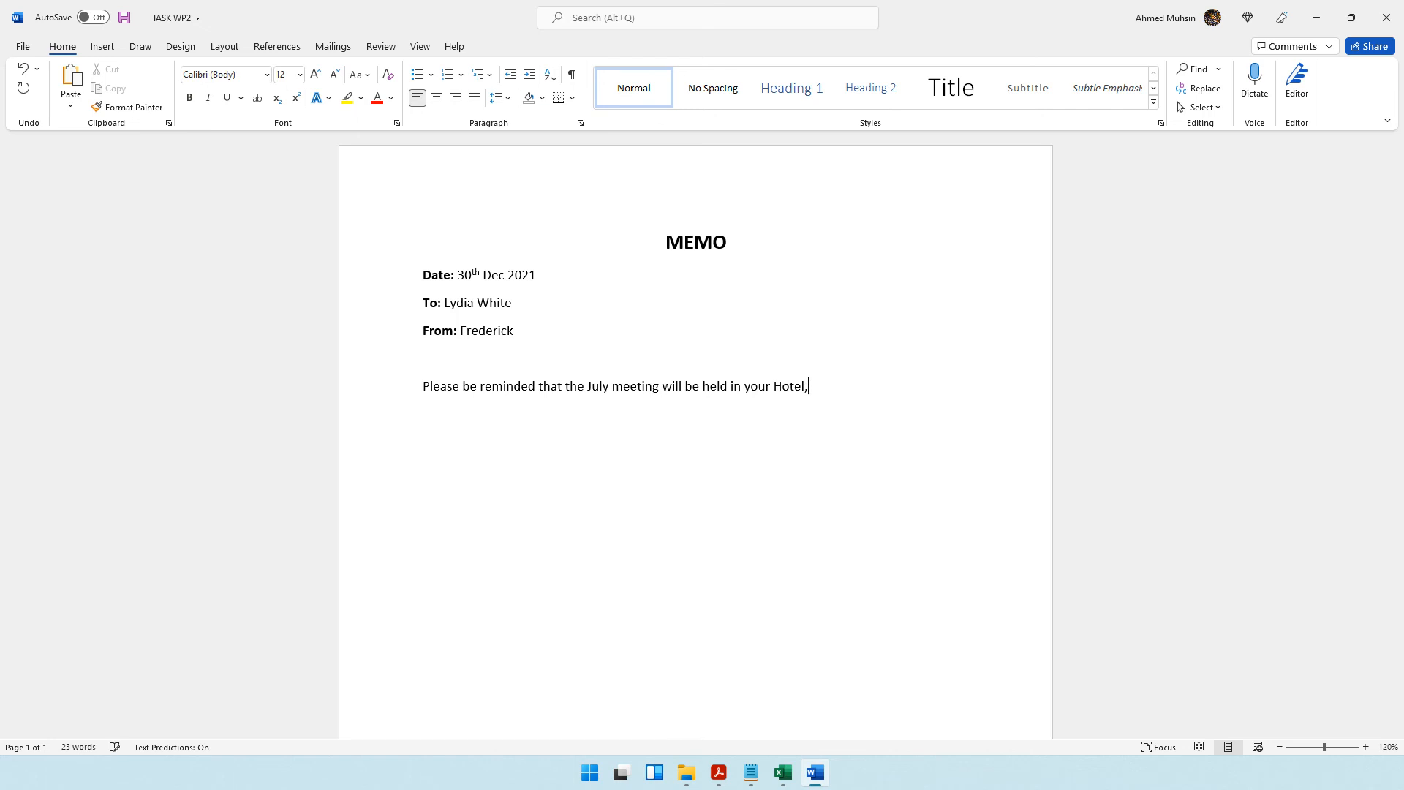
key(alt+Tab)
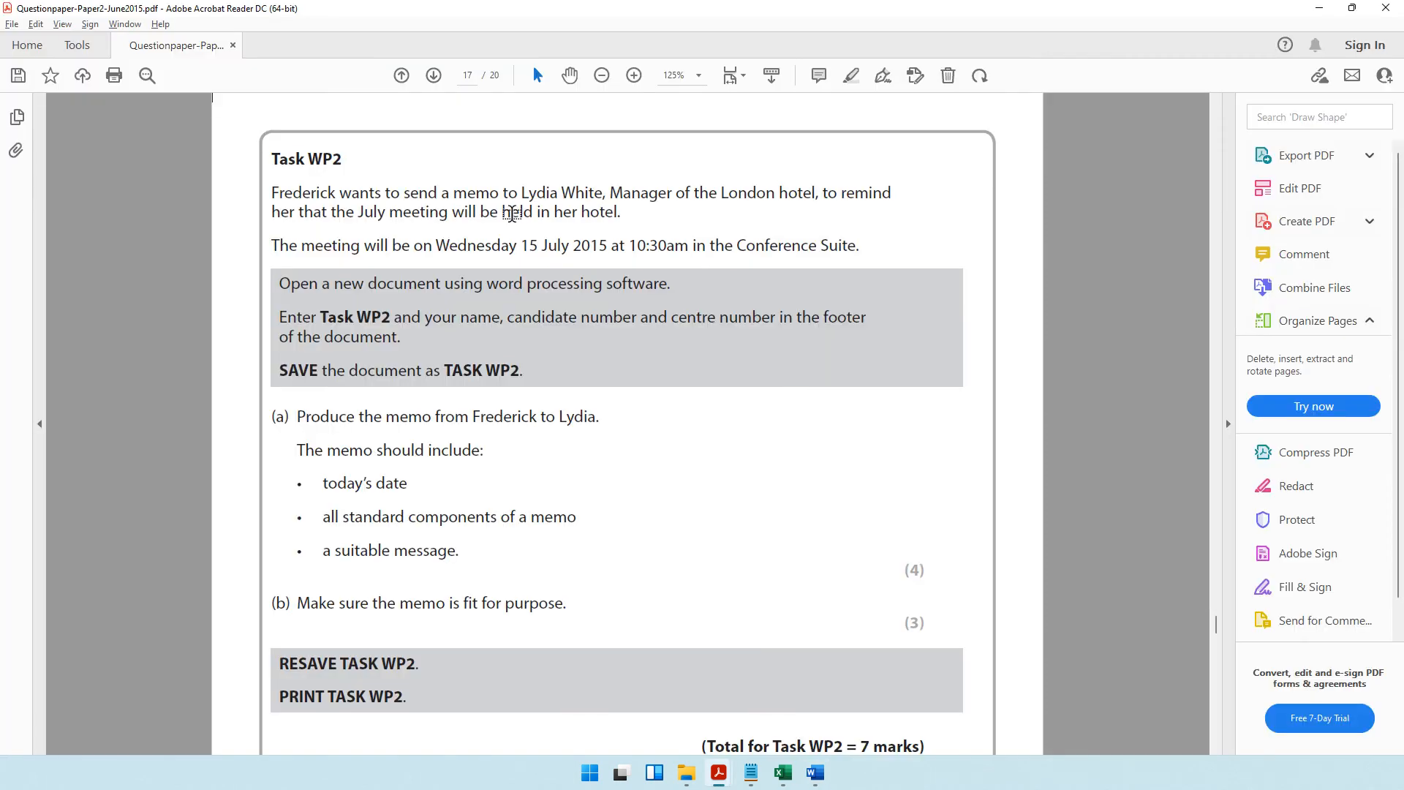
key(alt+Tab)
text(your Hotel, on W)
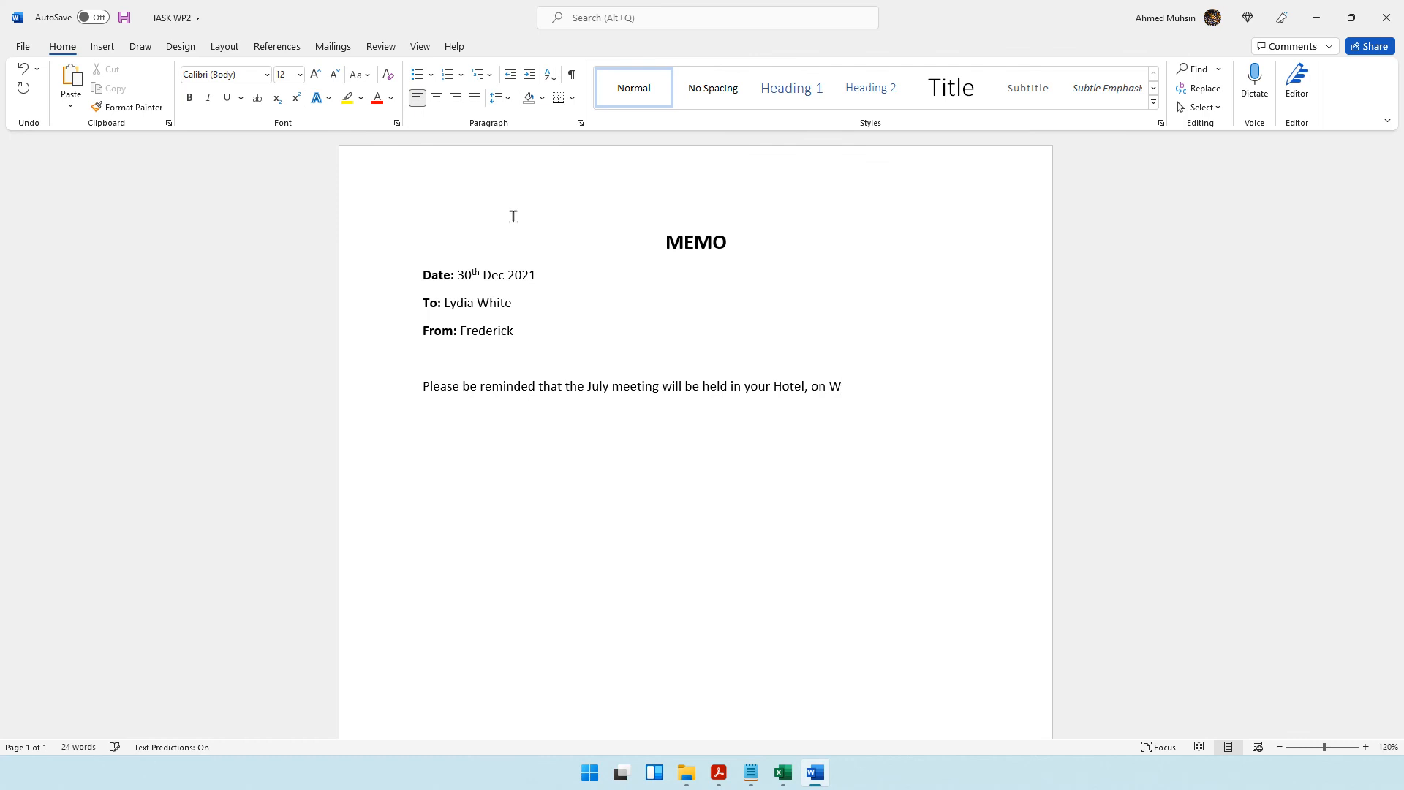
text(ednesday the 15th of July 201)
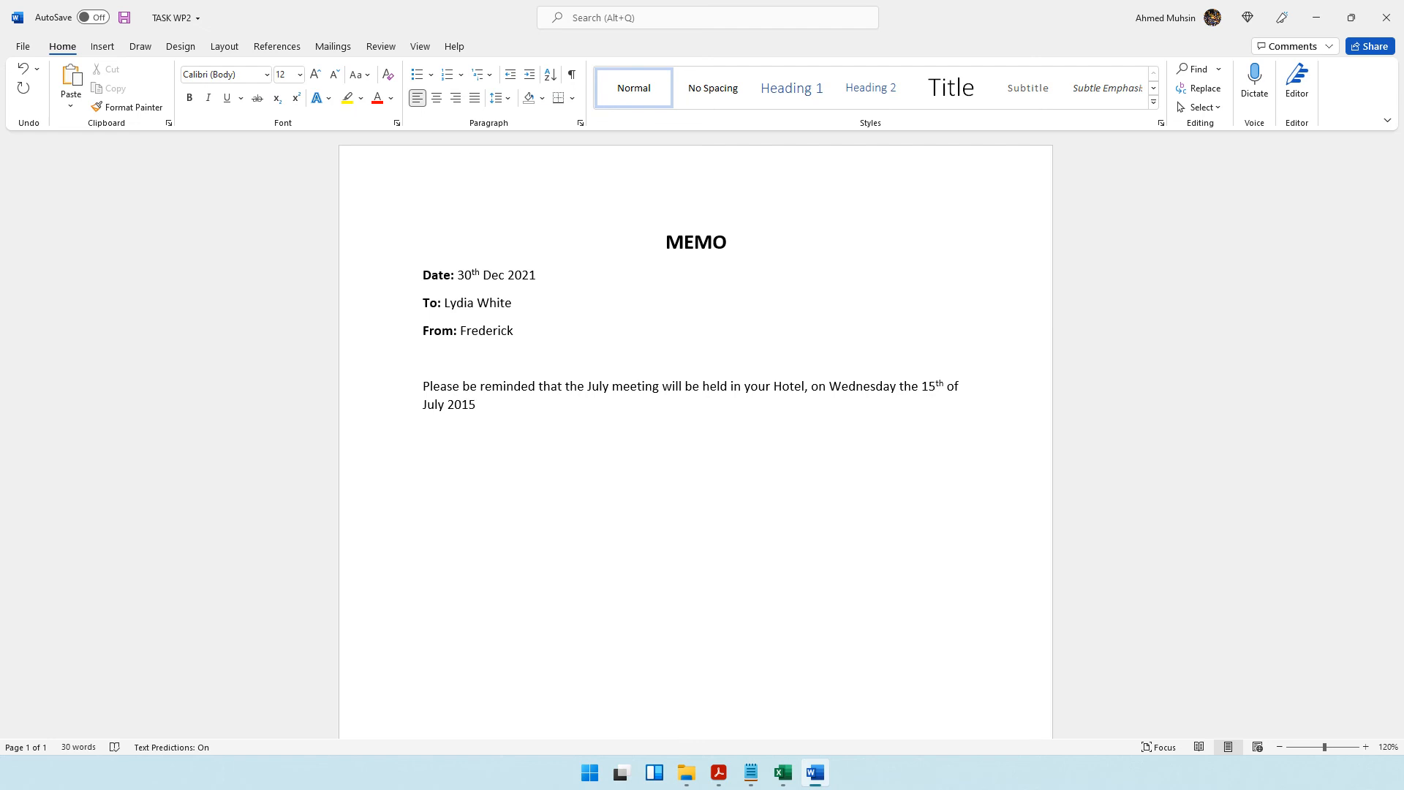
text(5)
Check the meeting time in the question paper and finish the message with "at 10:30 AM, in the Conference Suite.".
key(alt+Tab)
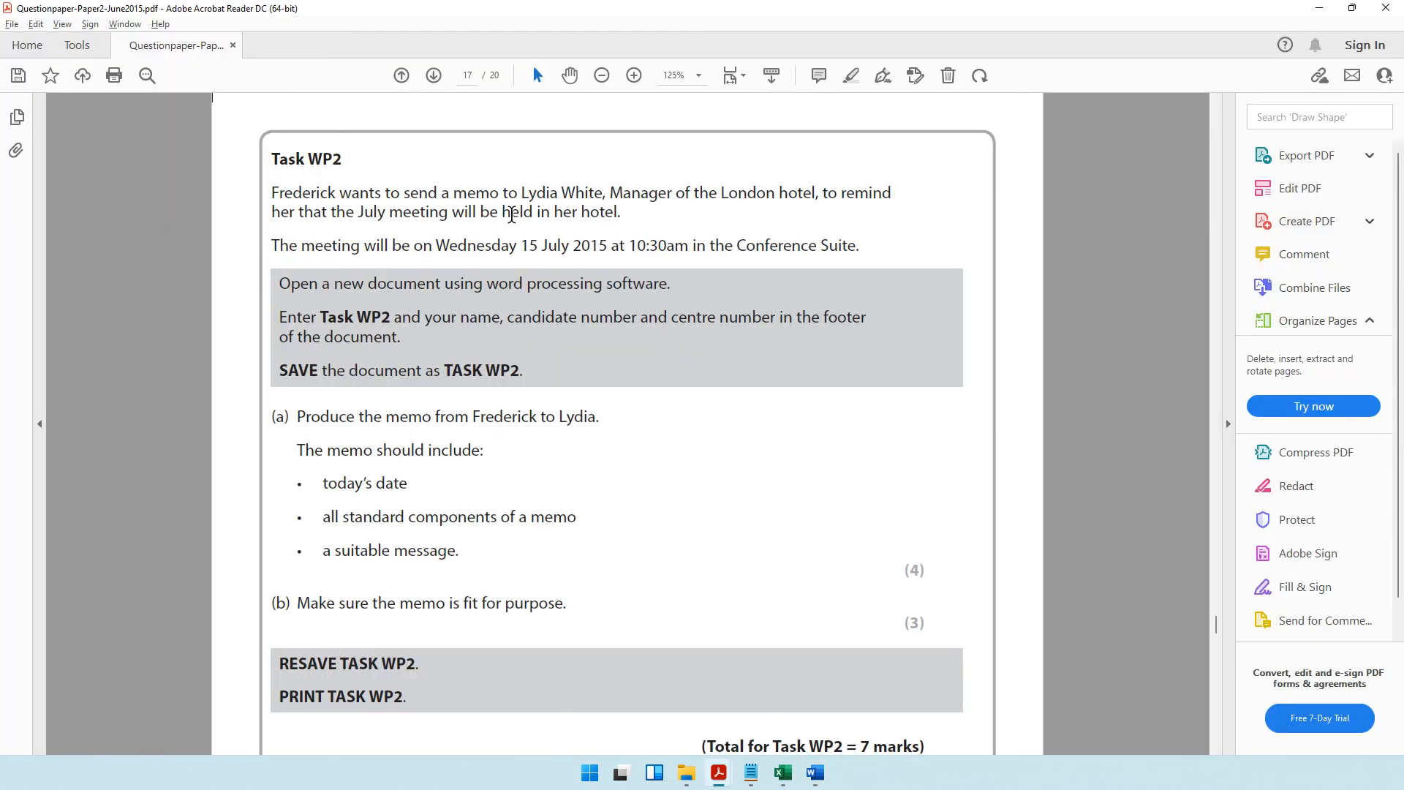
key(alt+Tab)
text(at 10:3)
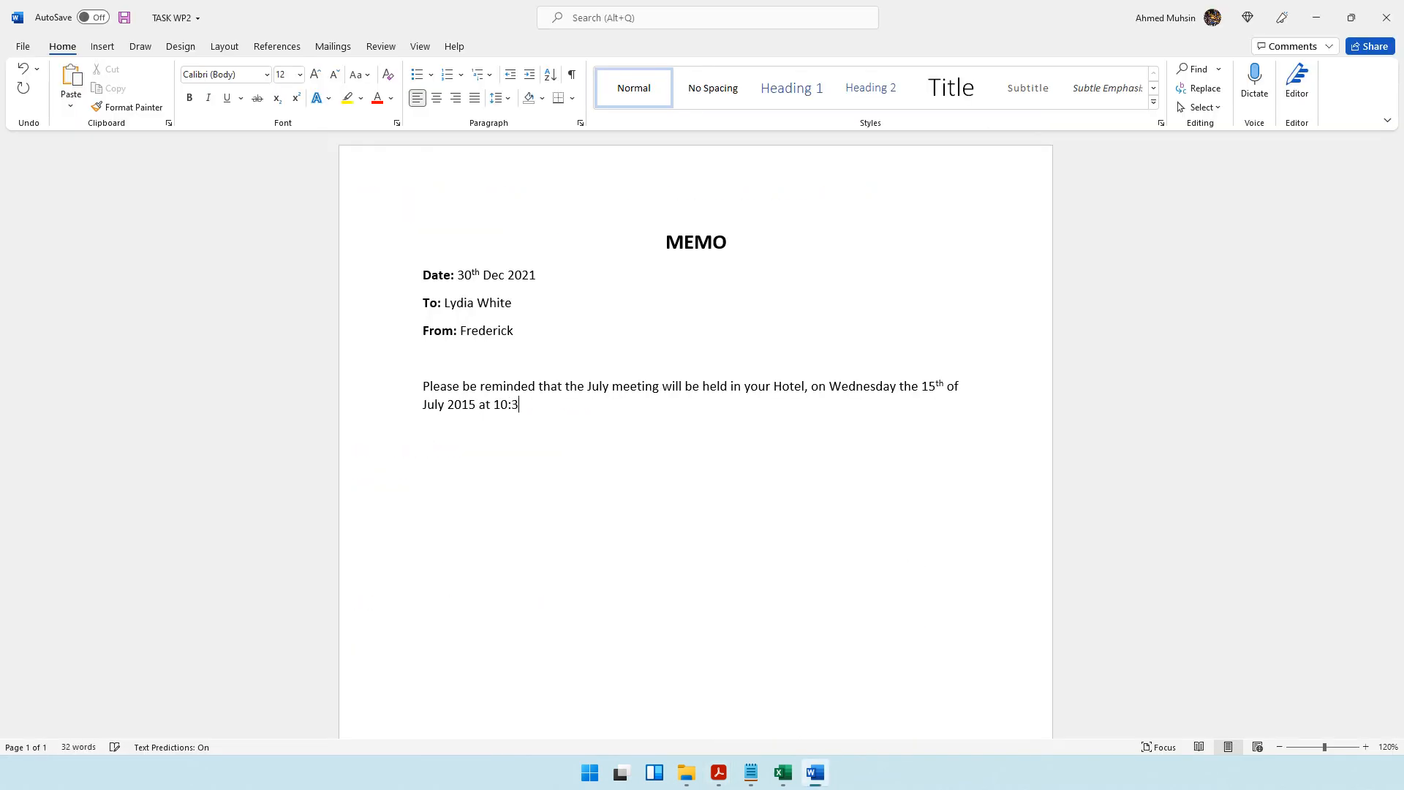
text(0 AM, in the conf)
key(BackSpace)
key(BackSpace)
key(BackSpace)
key(BackSpace)
text(Conference Suite.)
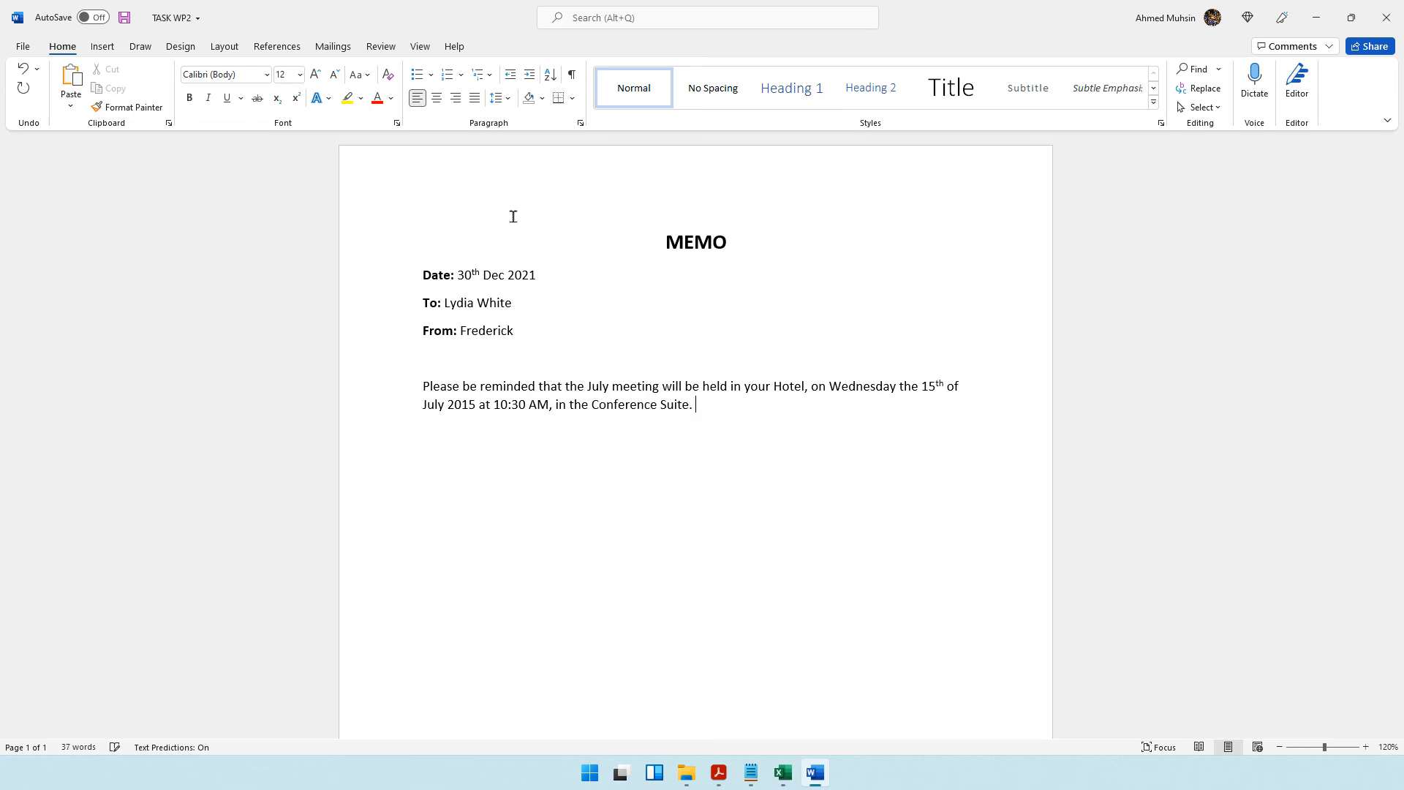
Compare the memo's meeting date, time and place with the details in the question paper.
key(alt+Tab)
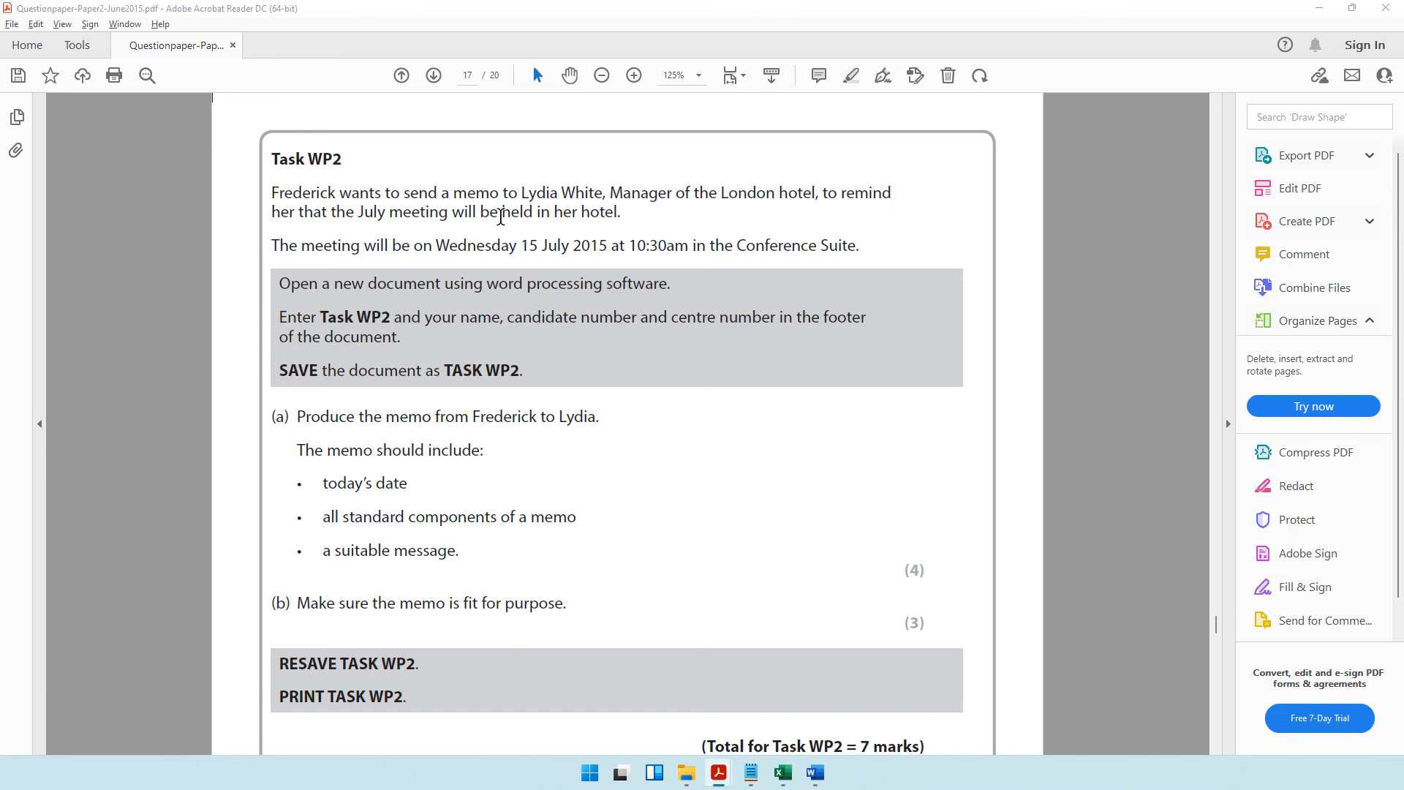
key(alt+Tab)
key(alt+Tab)
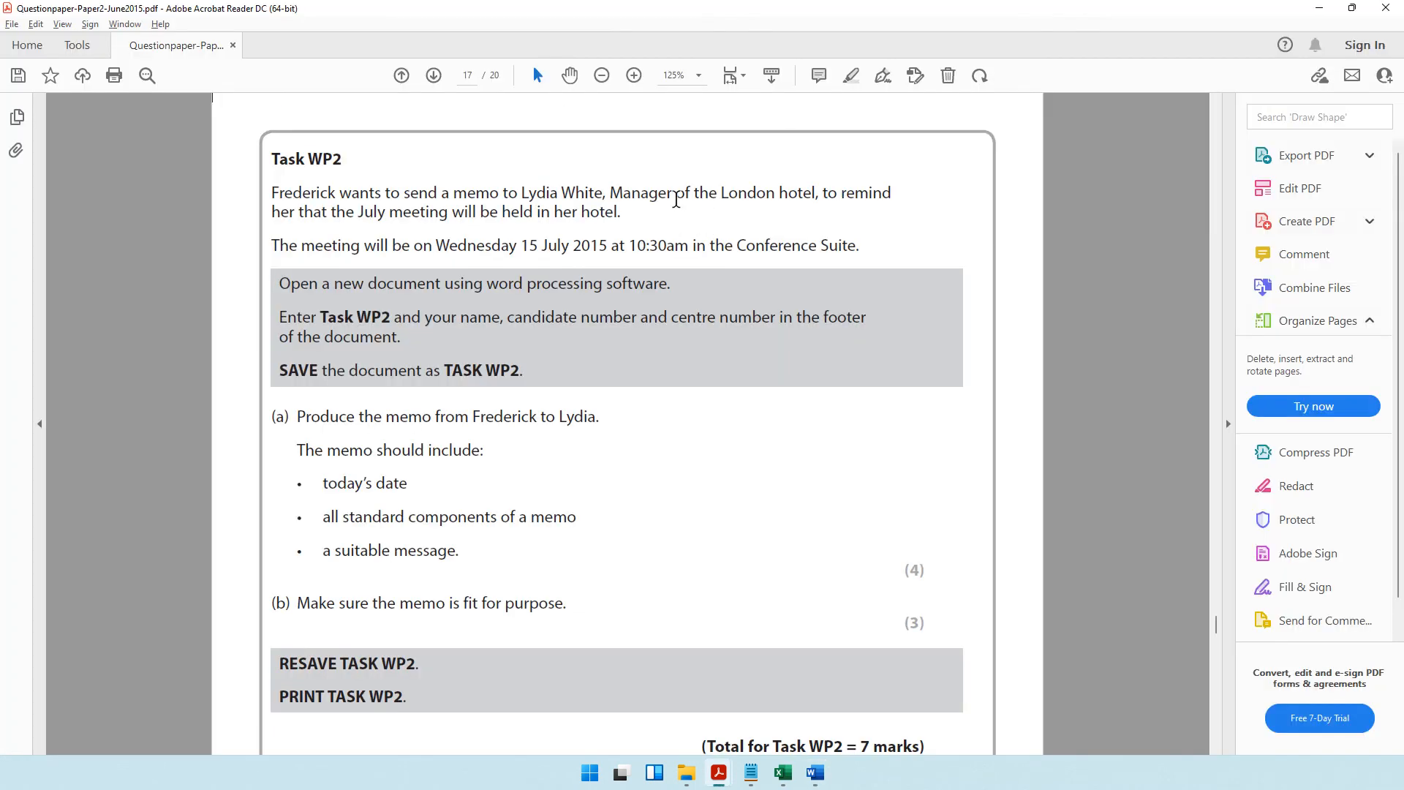
drag(674, 197, 804, 202)
key(alt+Tab)
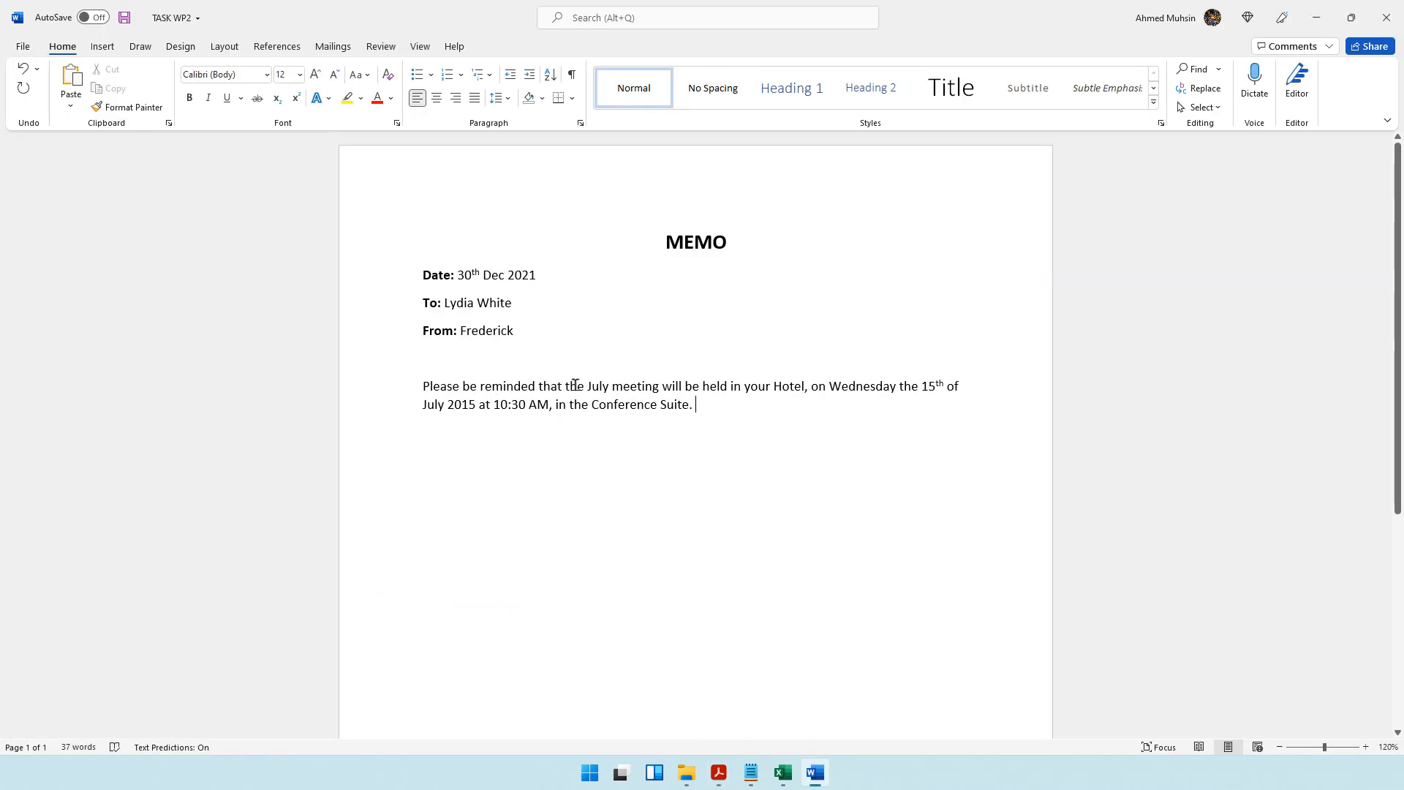
drag(841, 389, 924, 392)
drag(449, 407, 549, 409)
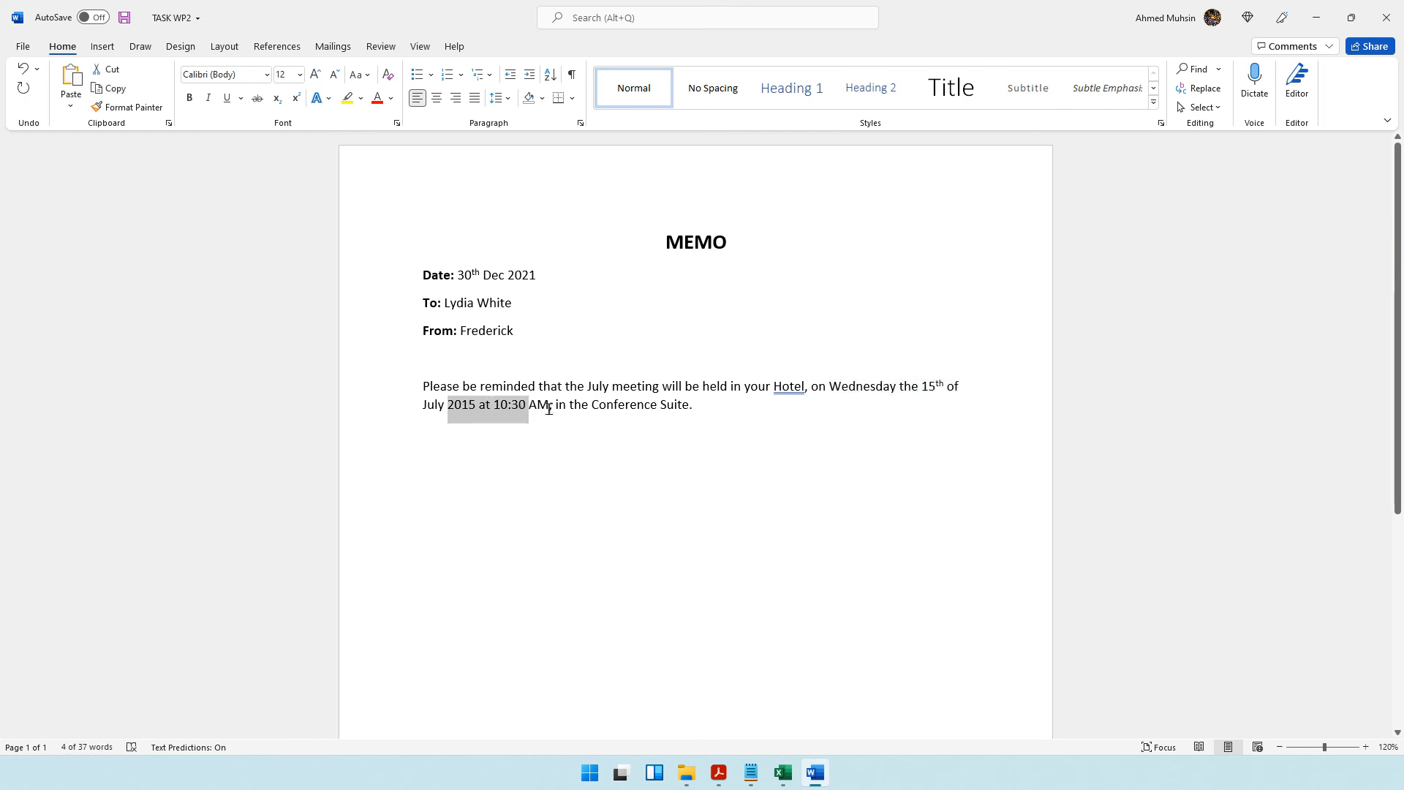
click(710, 412)
Review the question paper's requirements for date, memo components, message and fitness for purpose, and examine the whole memo page against them.
key(alt+Tab)
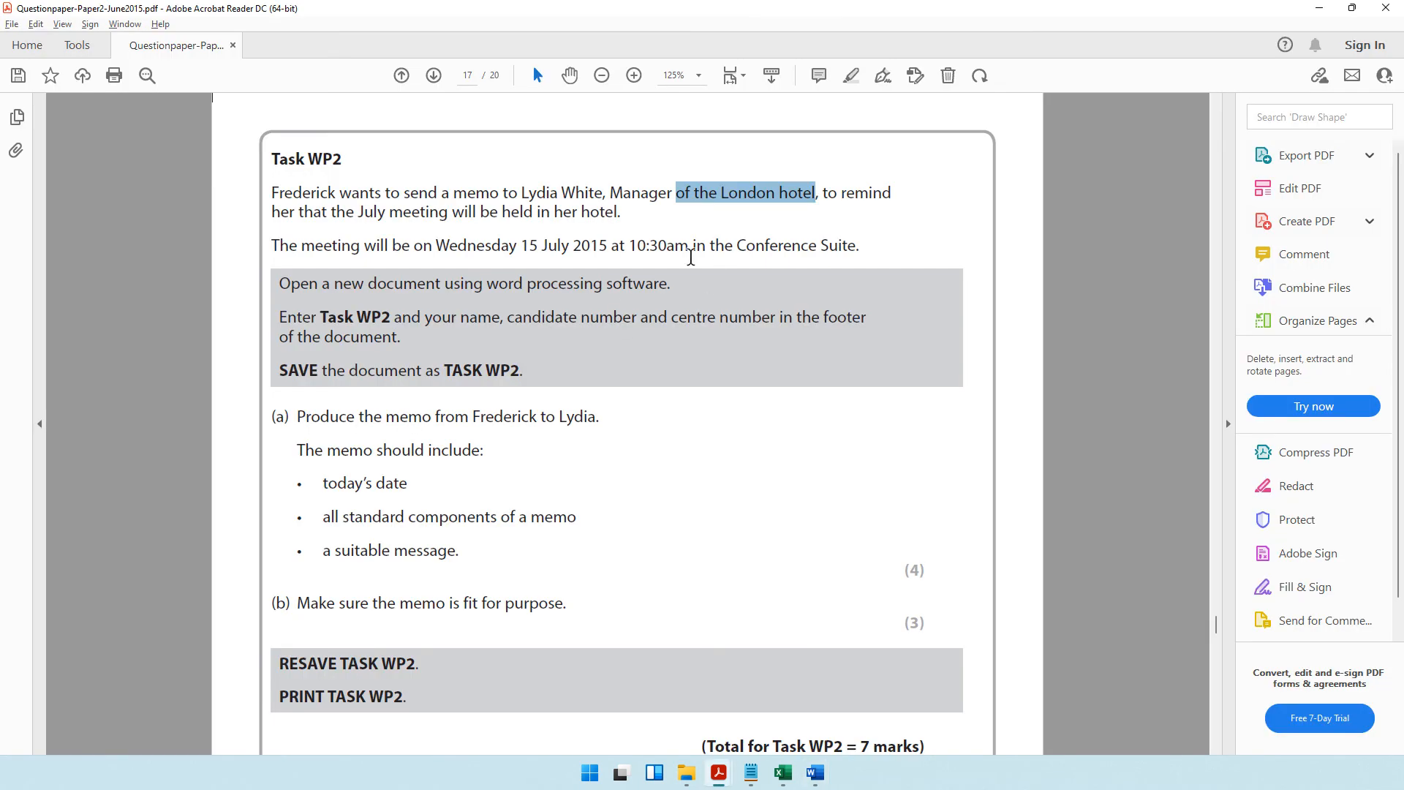
click(359, 207)
drag(359, 207, 533, 213)
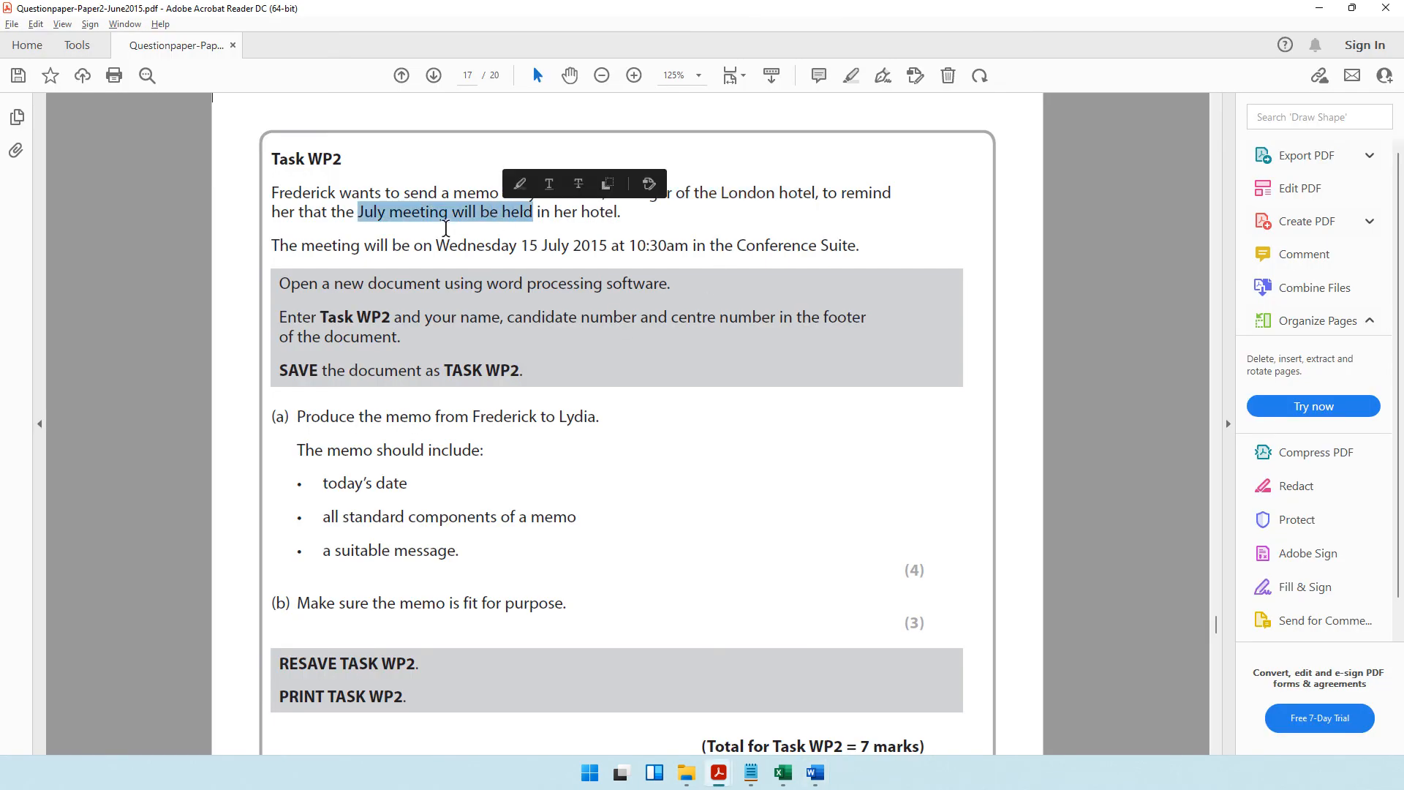
triple_click(348, 481)
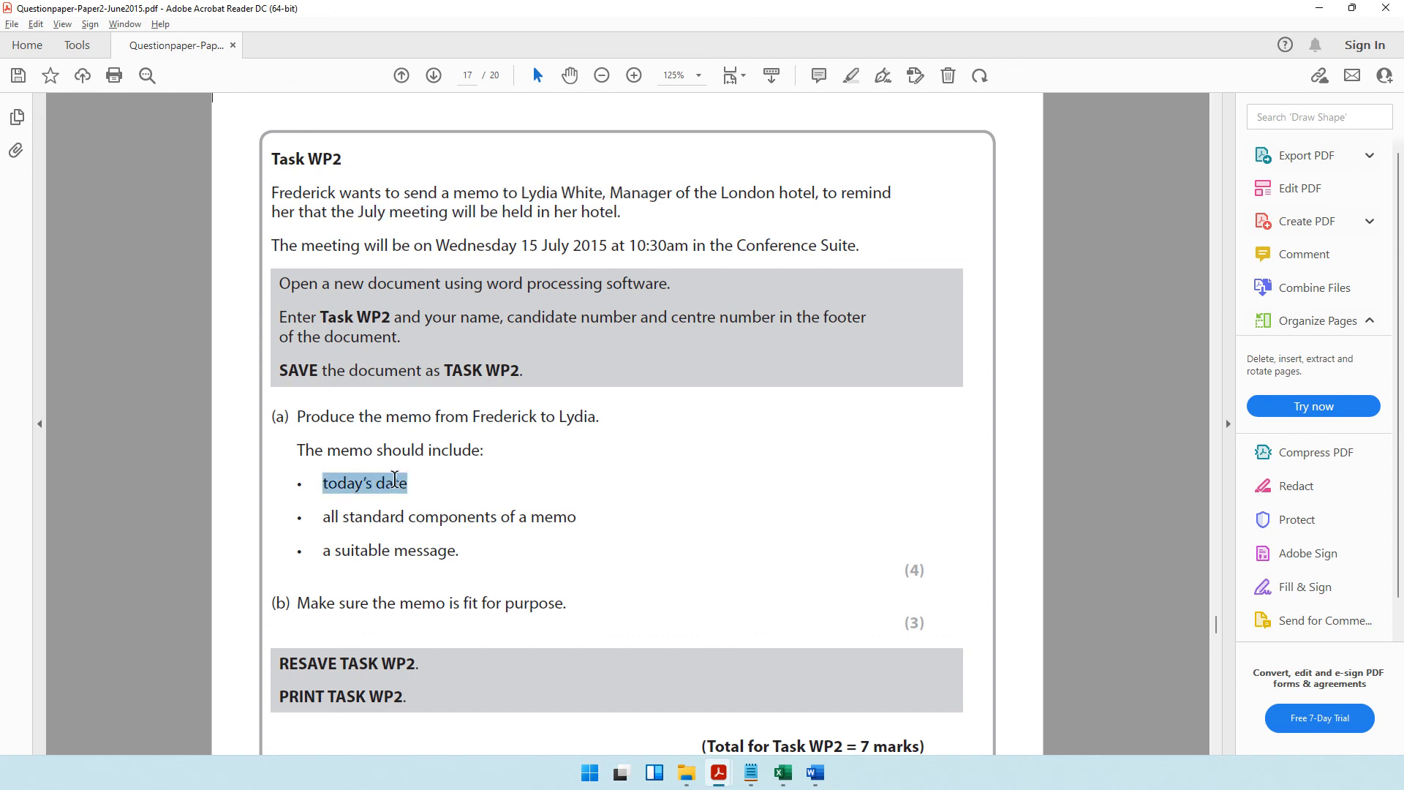
drag(343, 518, 574, 517)
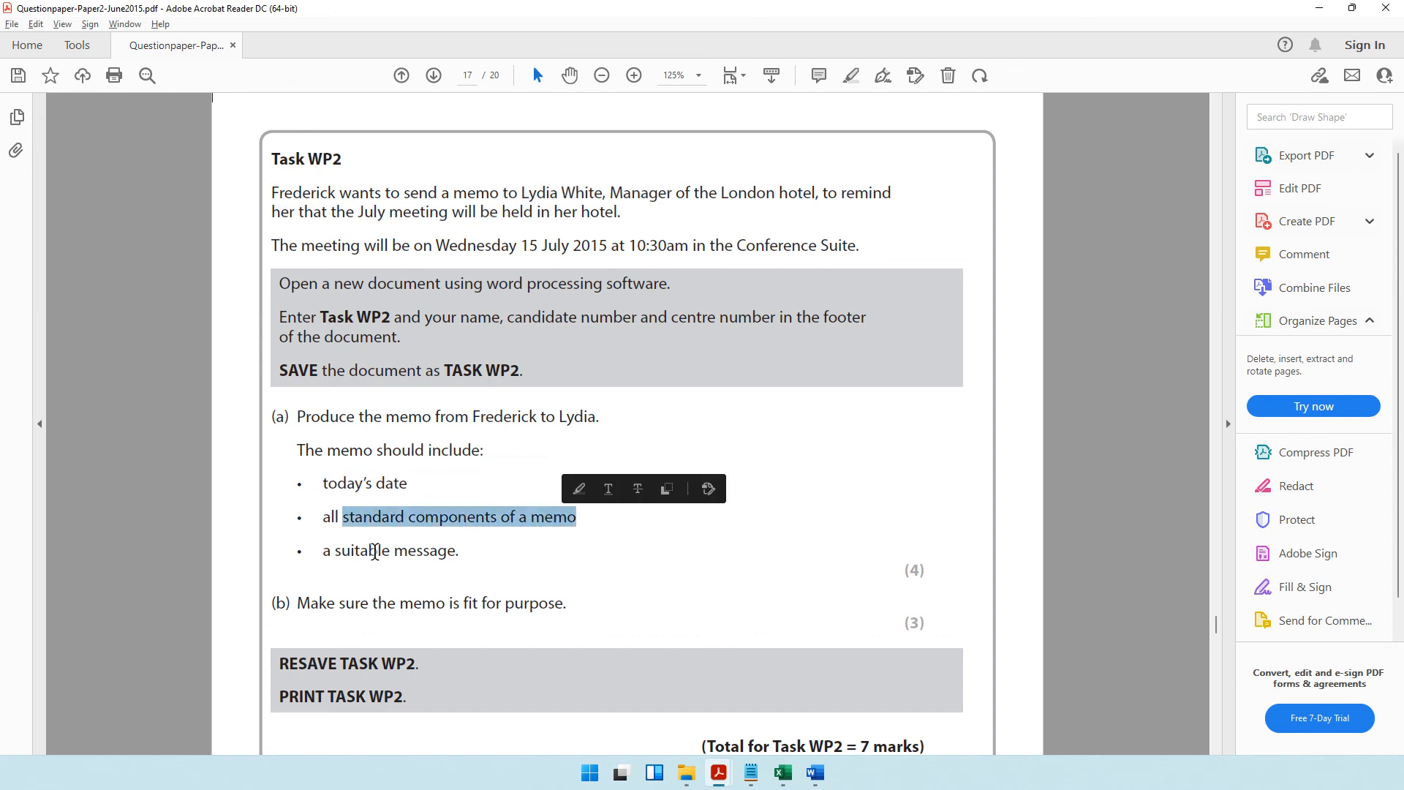
drag(335, 550, 465, 553)
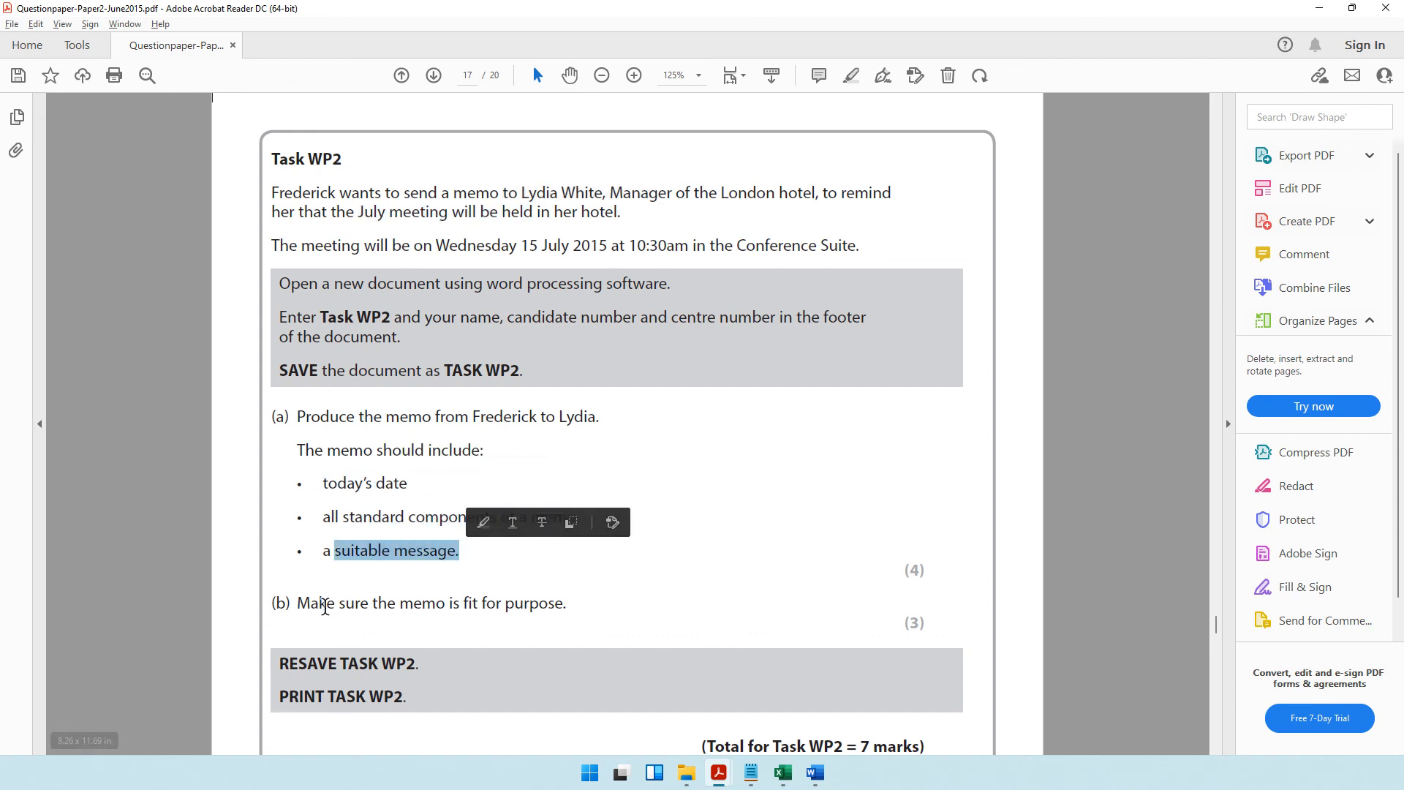
drag(322, 603, 550, 601)
click(1319, 7)
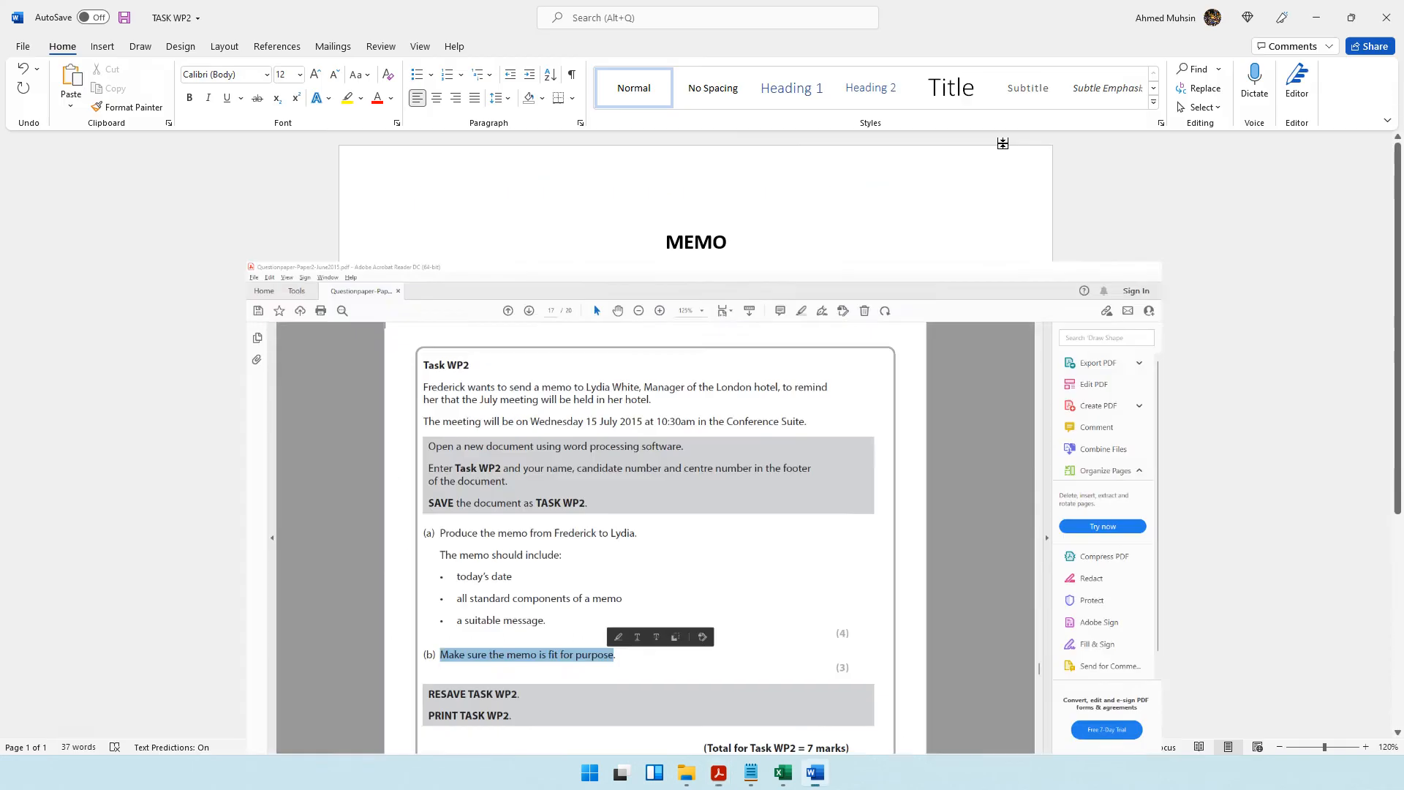
click(1280, 746)
click(1280, 747)
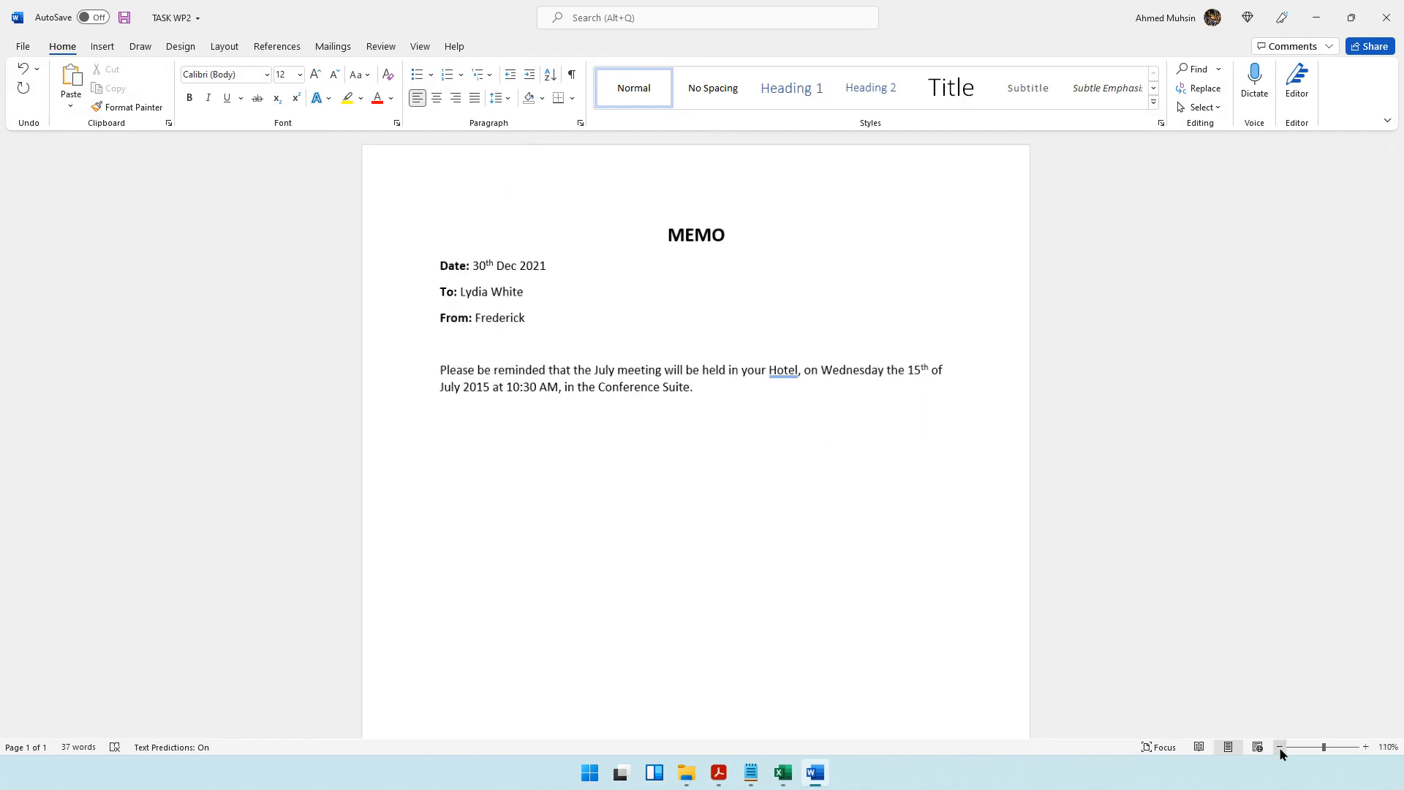
click(1280, 746)
click(1280, 747)
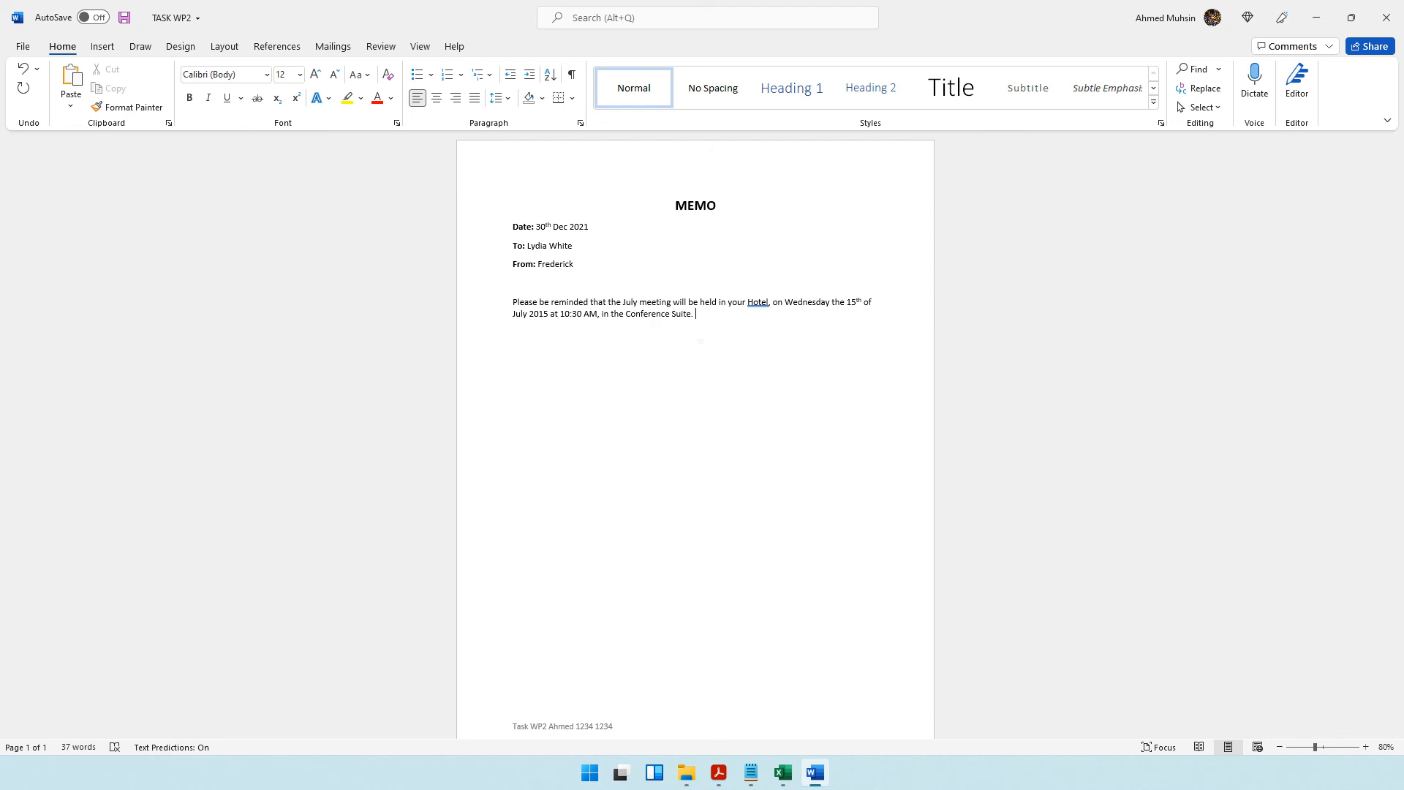
Read the closing instructions of the question paper, save the TASK WP2 memo and open its print preview.
key(alt+Tab)
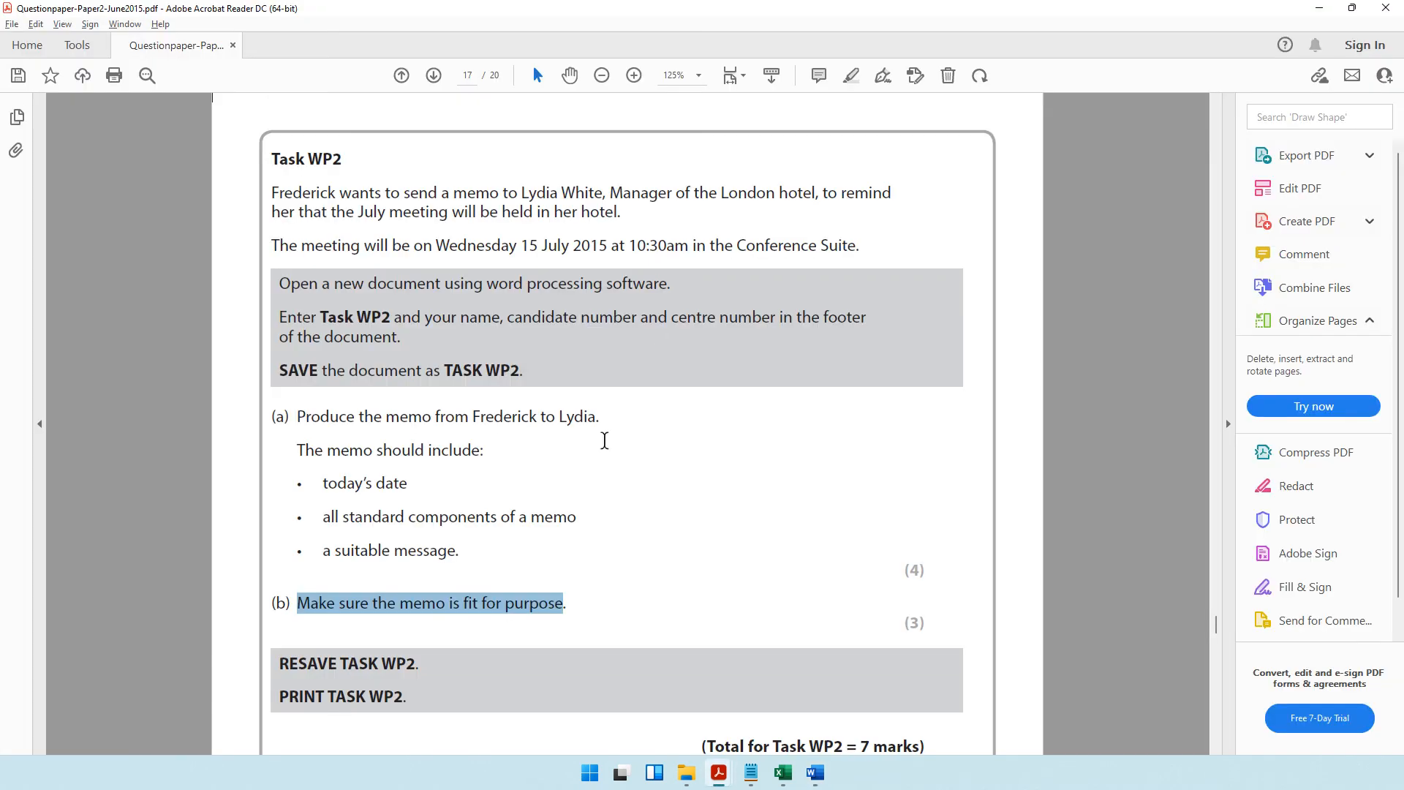
scroll(602, 439, down, 2)
click(376, 529)
drag(376, 530, 420, 536)
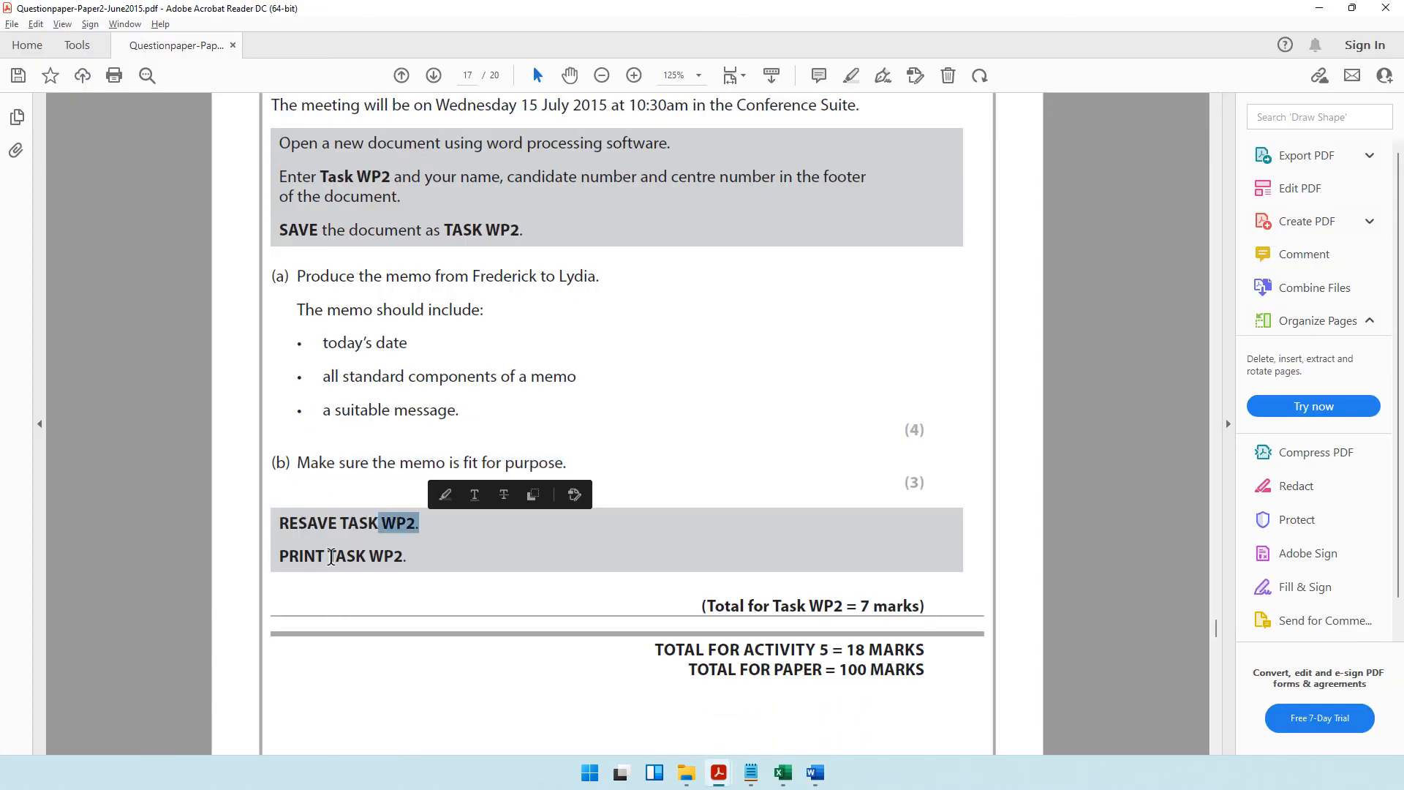
drag(327, 556, 417, 558)
click(1320, 8)
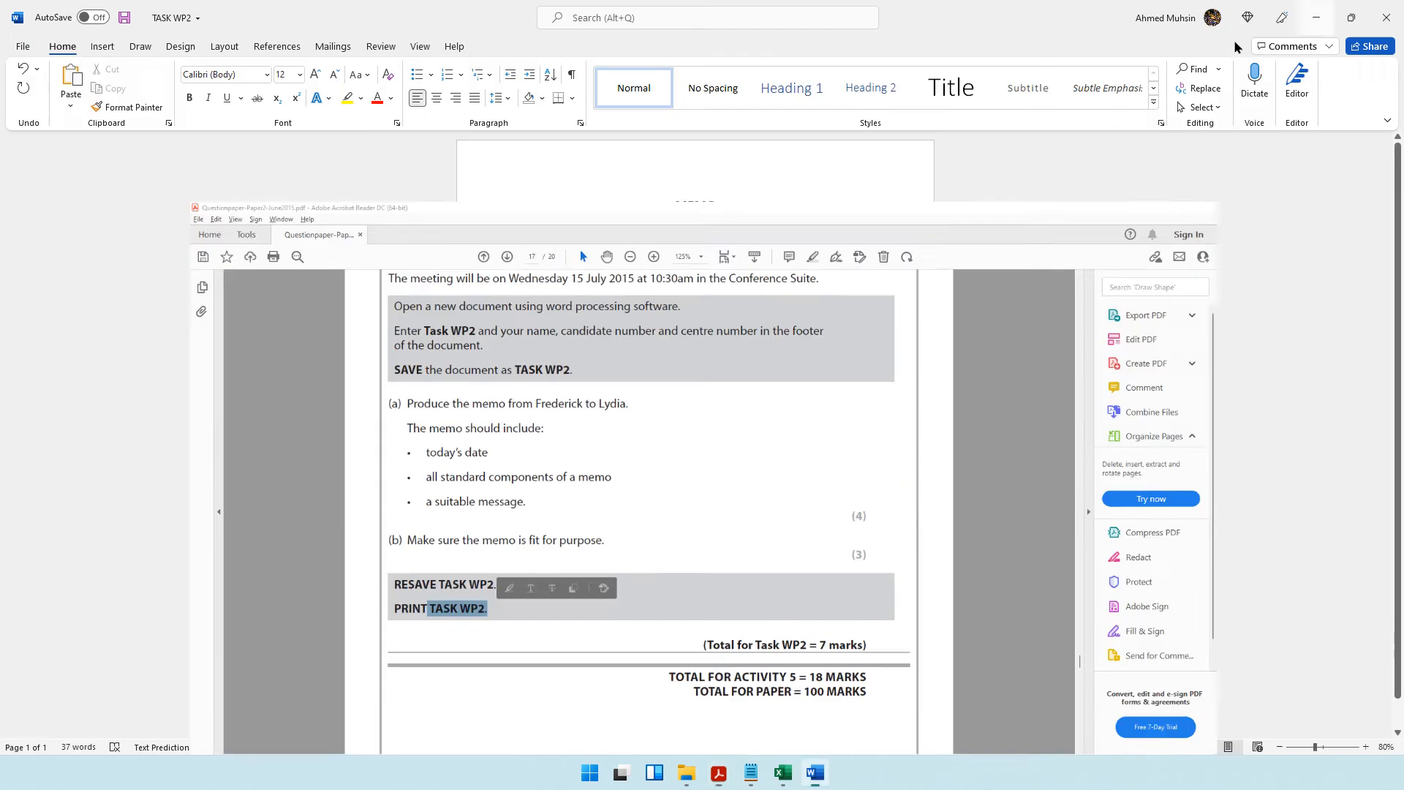
key(ctrl+s)
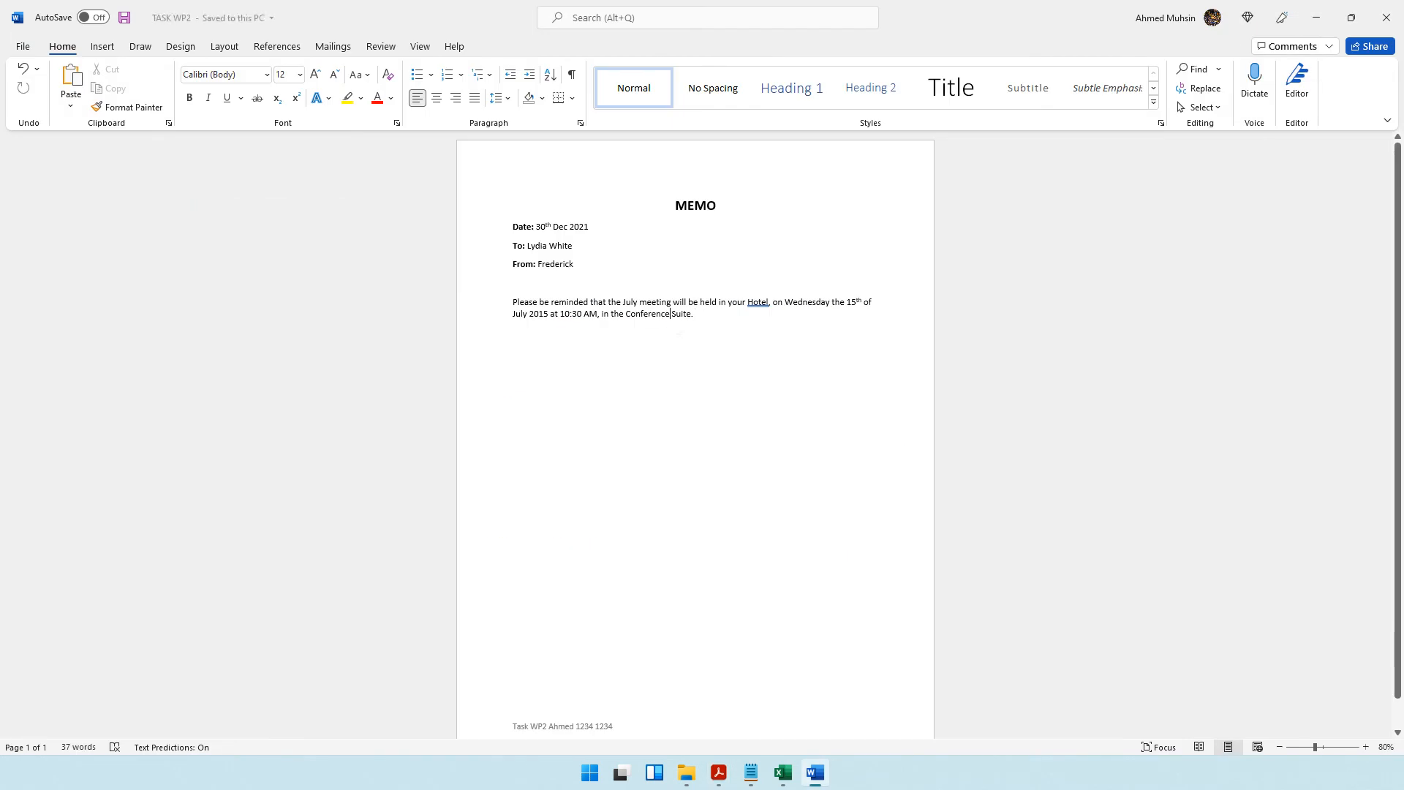
key(ctrl+p)
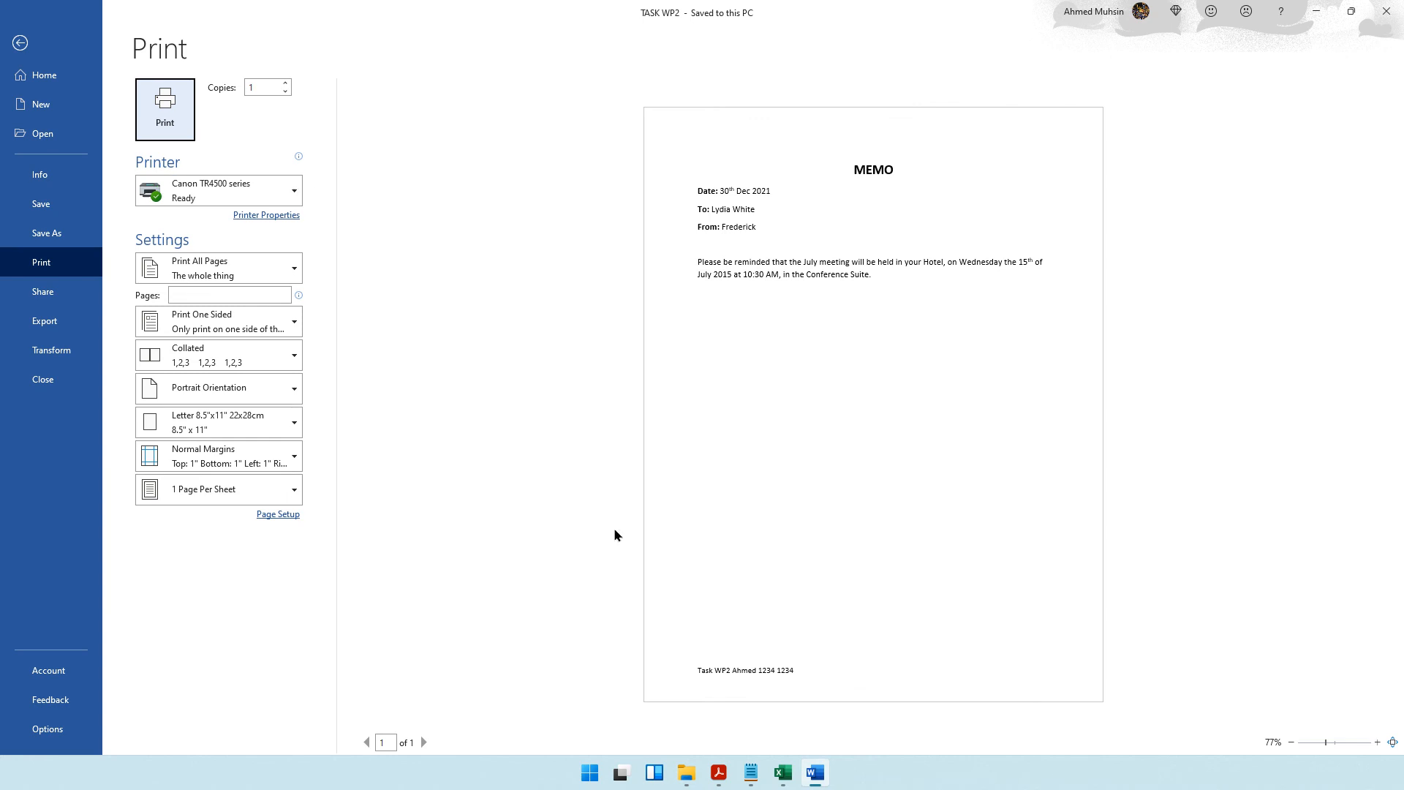
Switch to the question paper and examine the mark totals for Task WP2 and the whole paper.
click(719, 772)
scroll(523, 406, down, 2)
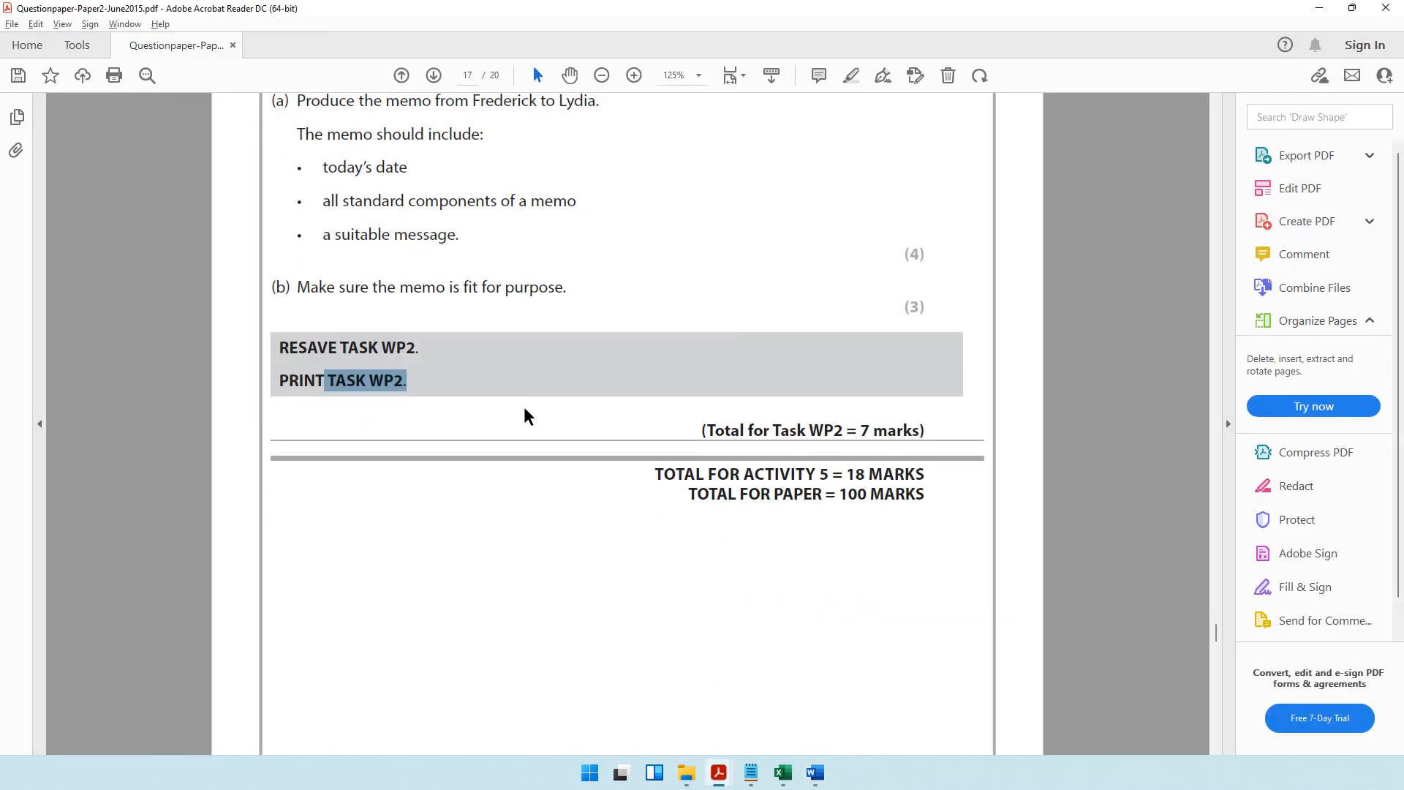
scroll(621, 462, down, 2)
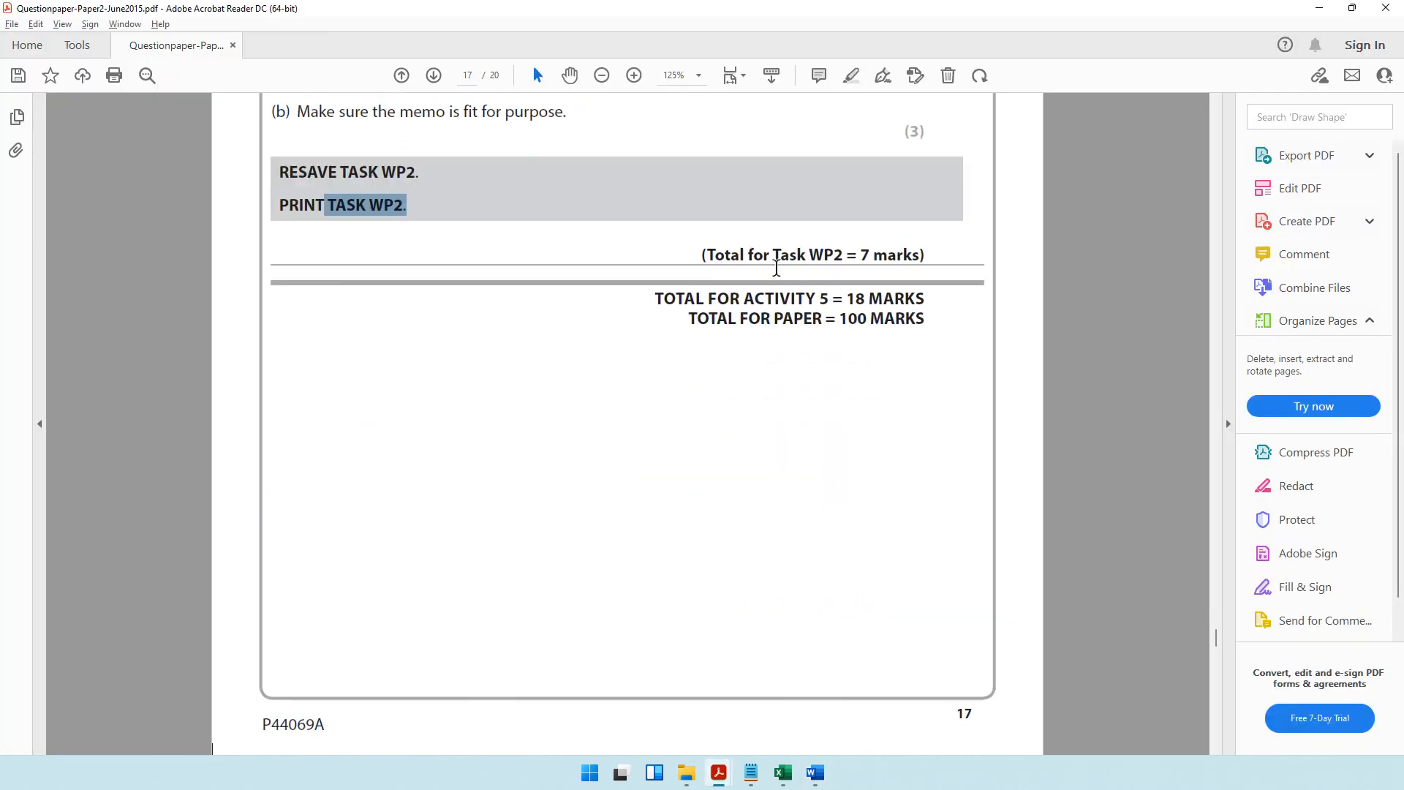
drag(774, 255, 870, 255)
drag(700, 322, 920, 333)
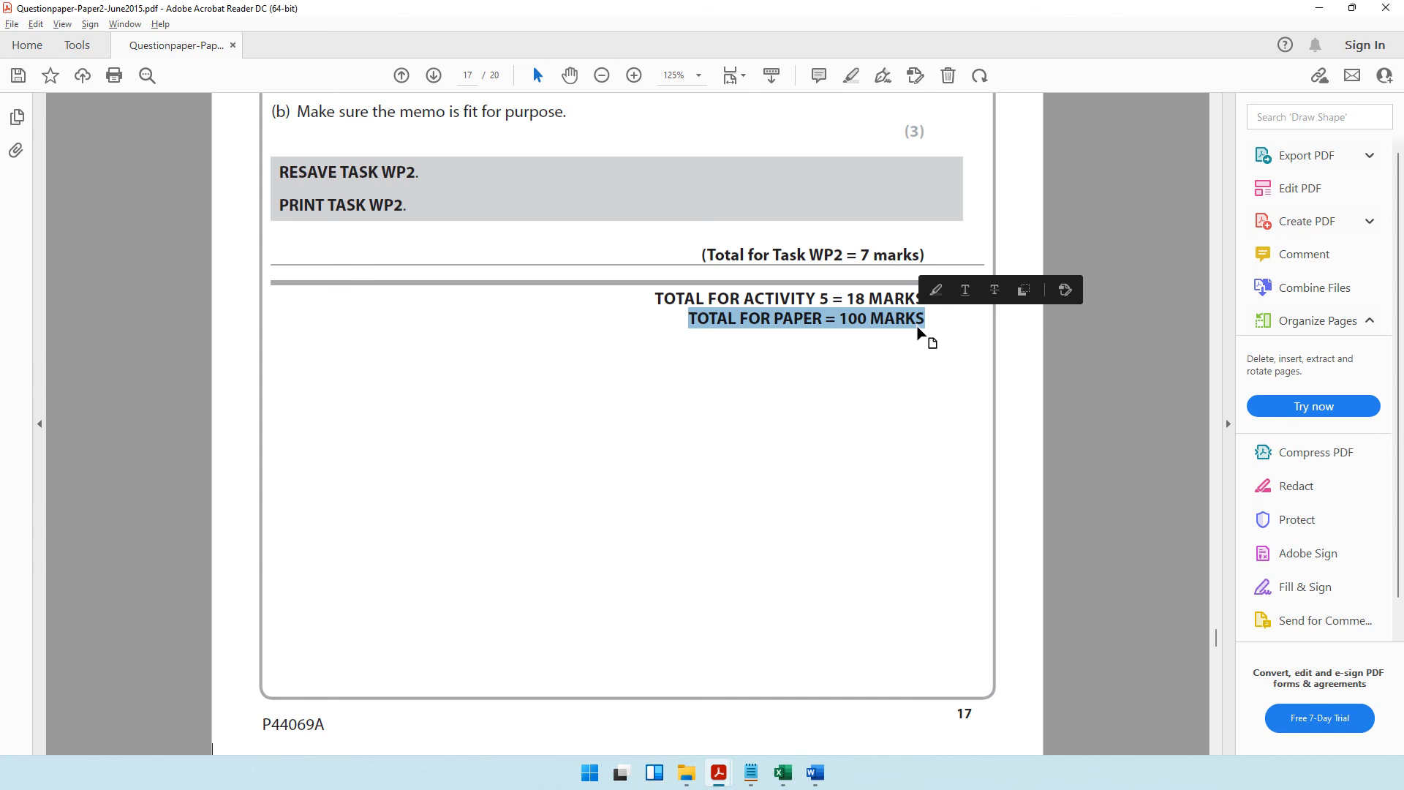
Switch to the Notepad notes and highlight the contact e-mail for requesting the question paper and data files.
click(752, 770)
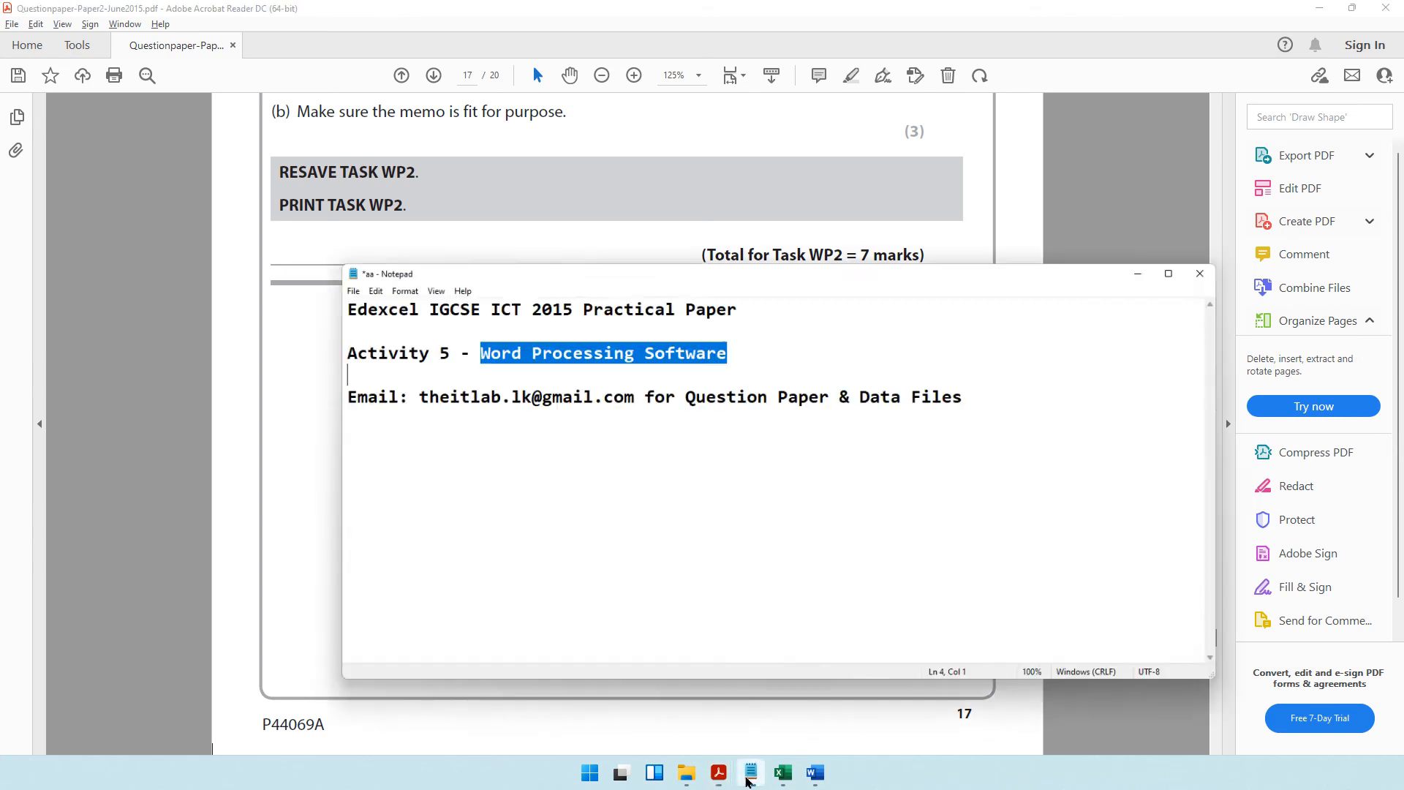
drag(408, 375, 624, 381)
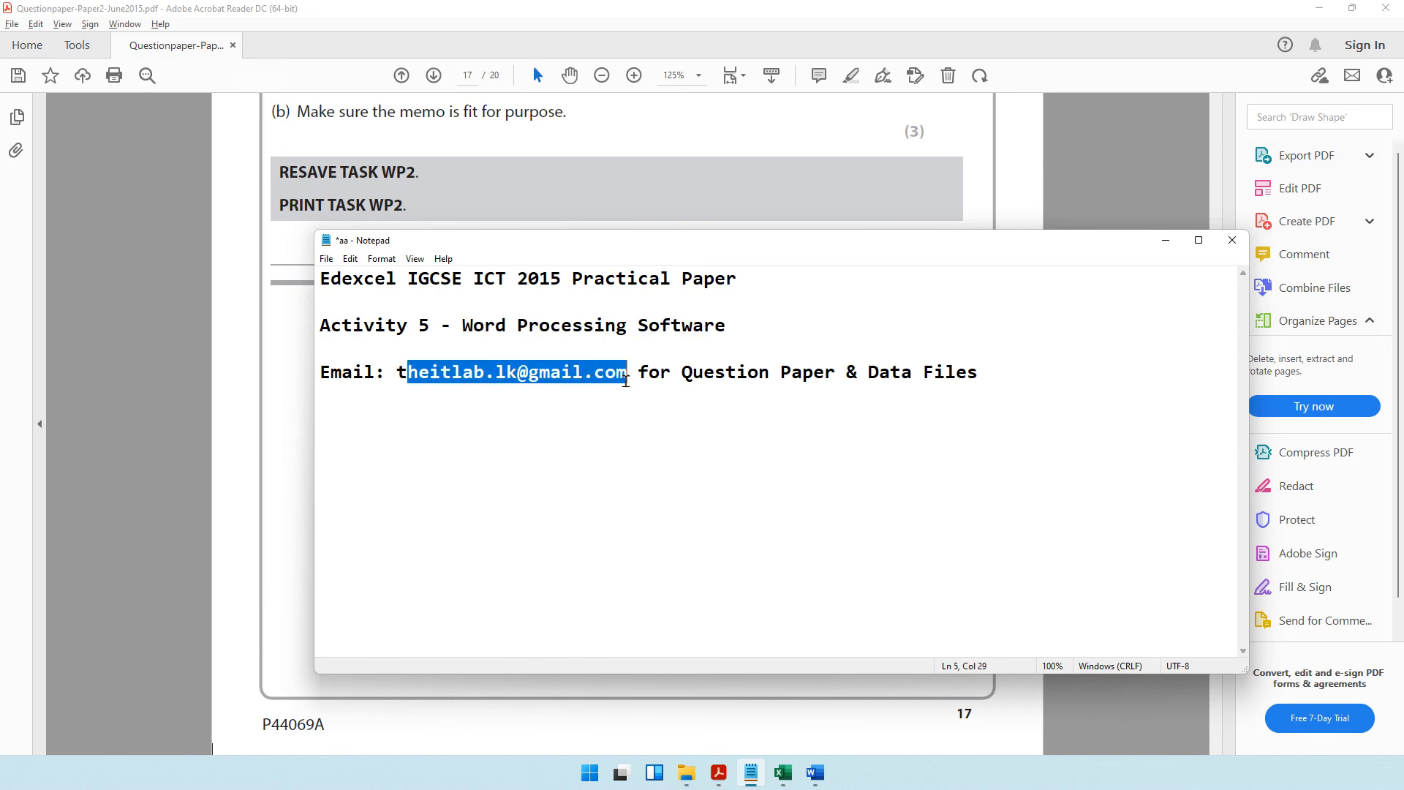